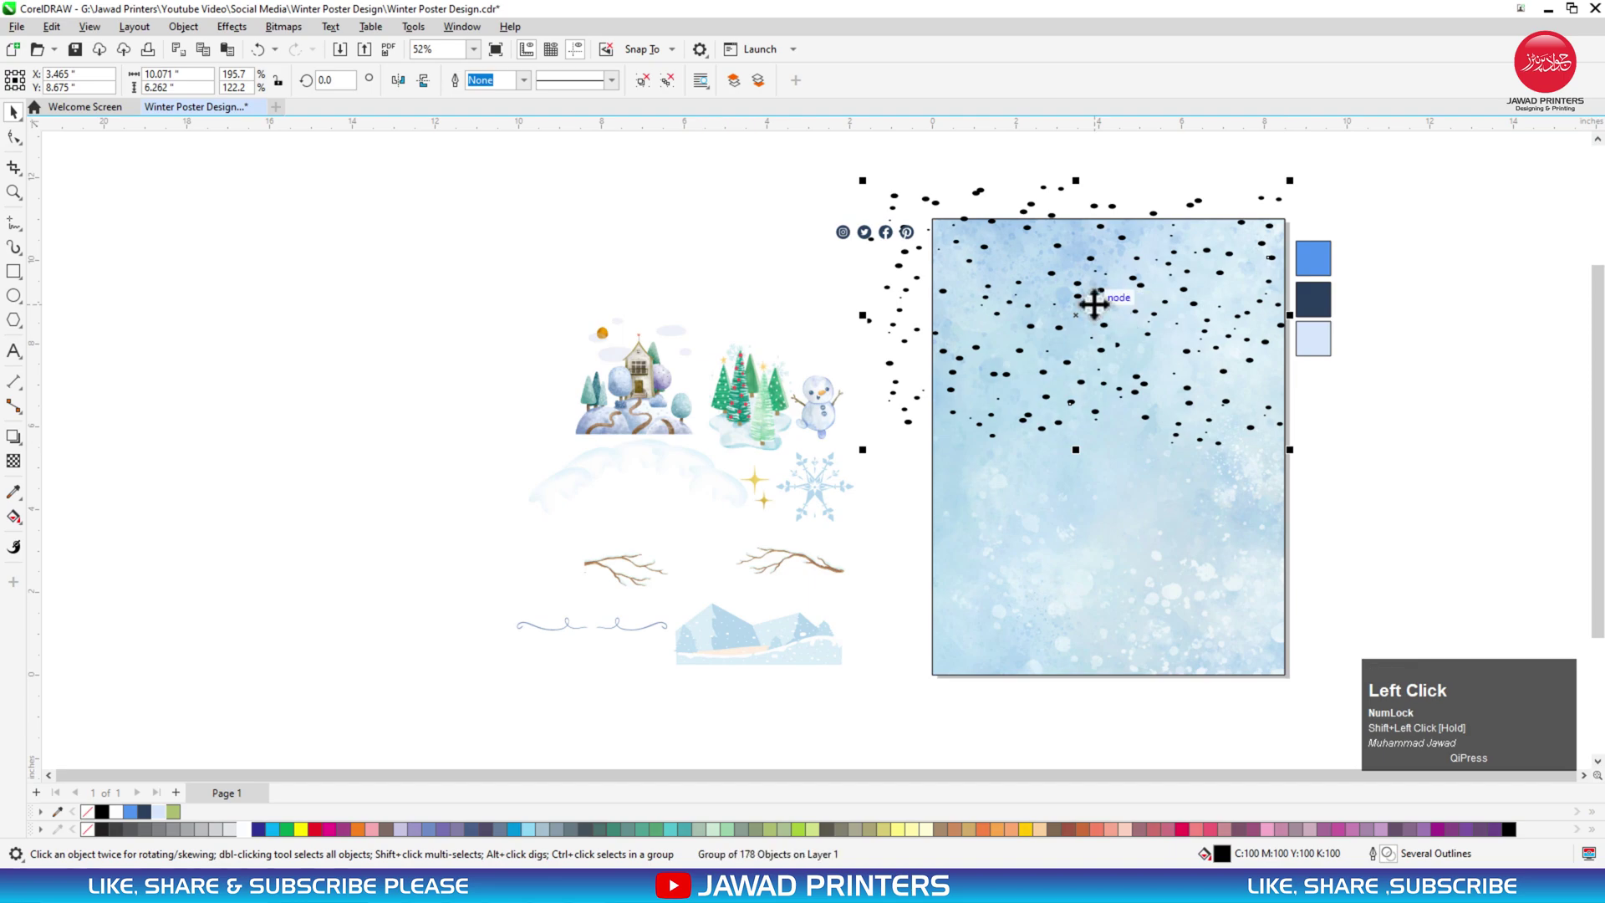
Fill the snow-dot group over the poster's upper half with white and PowerClip it inside the background rectangle
mouse_move(1084, 313)
left_mouse_down()
mouse_move(1096, 359)
mouse_move(1102, 337)
left_mouse_up()
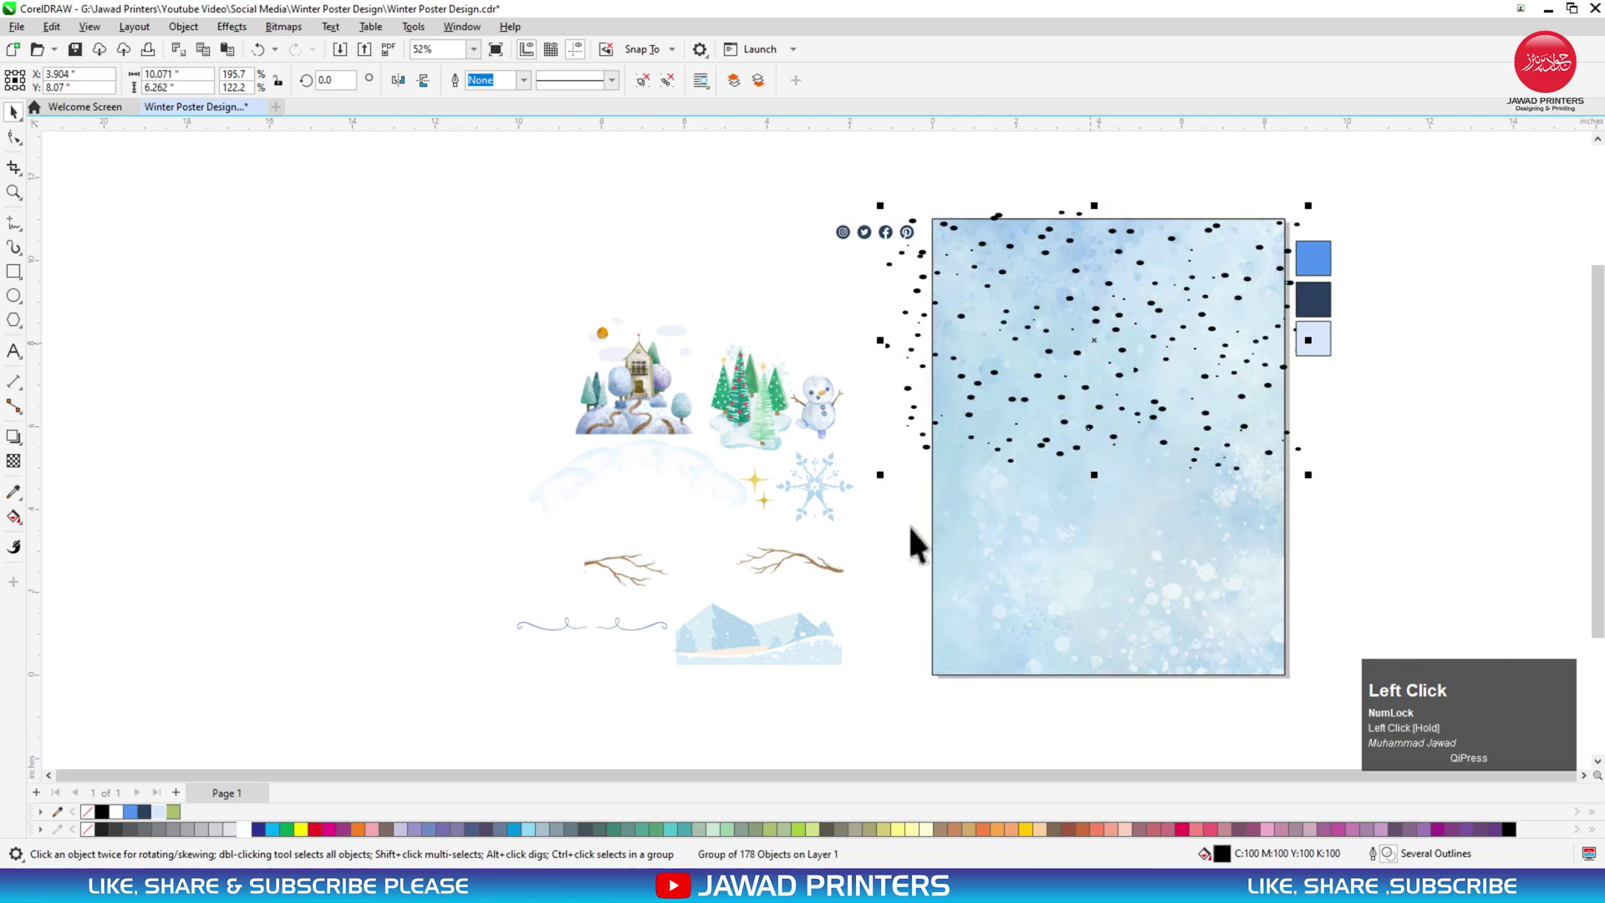
left_click(243, 832)
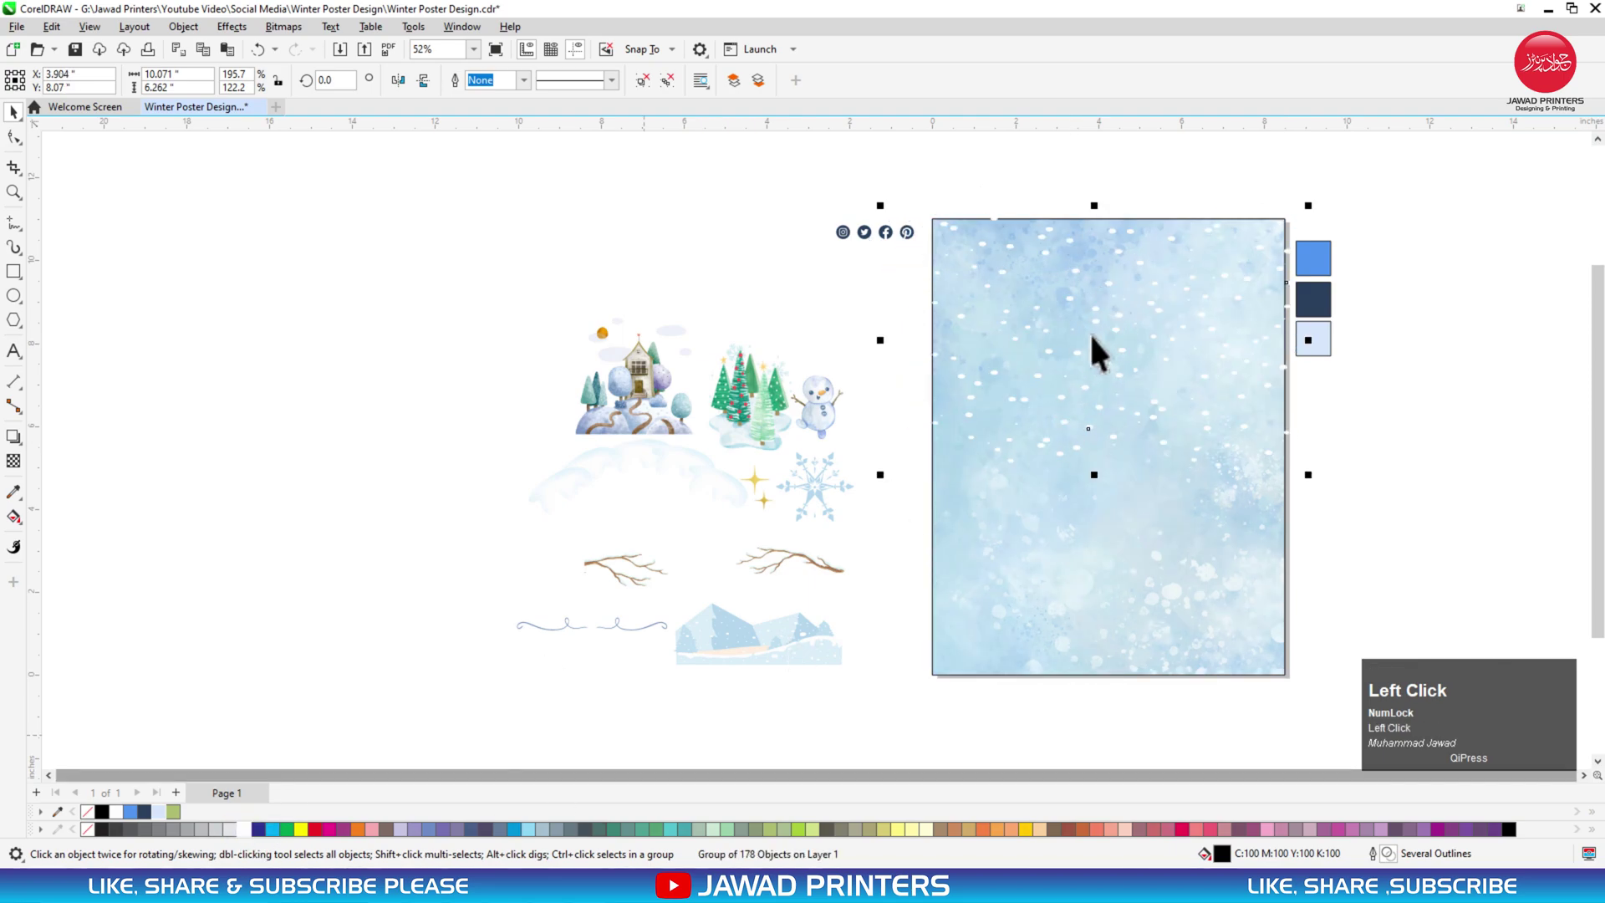
right_click(1095, 343)
left_click(1050, 448)
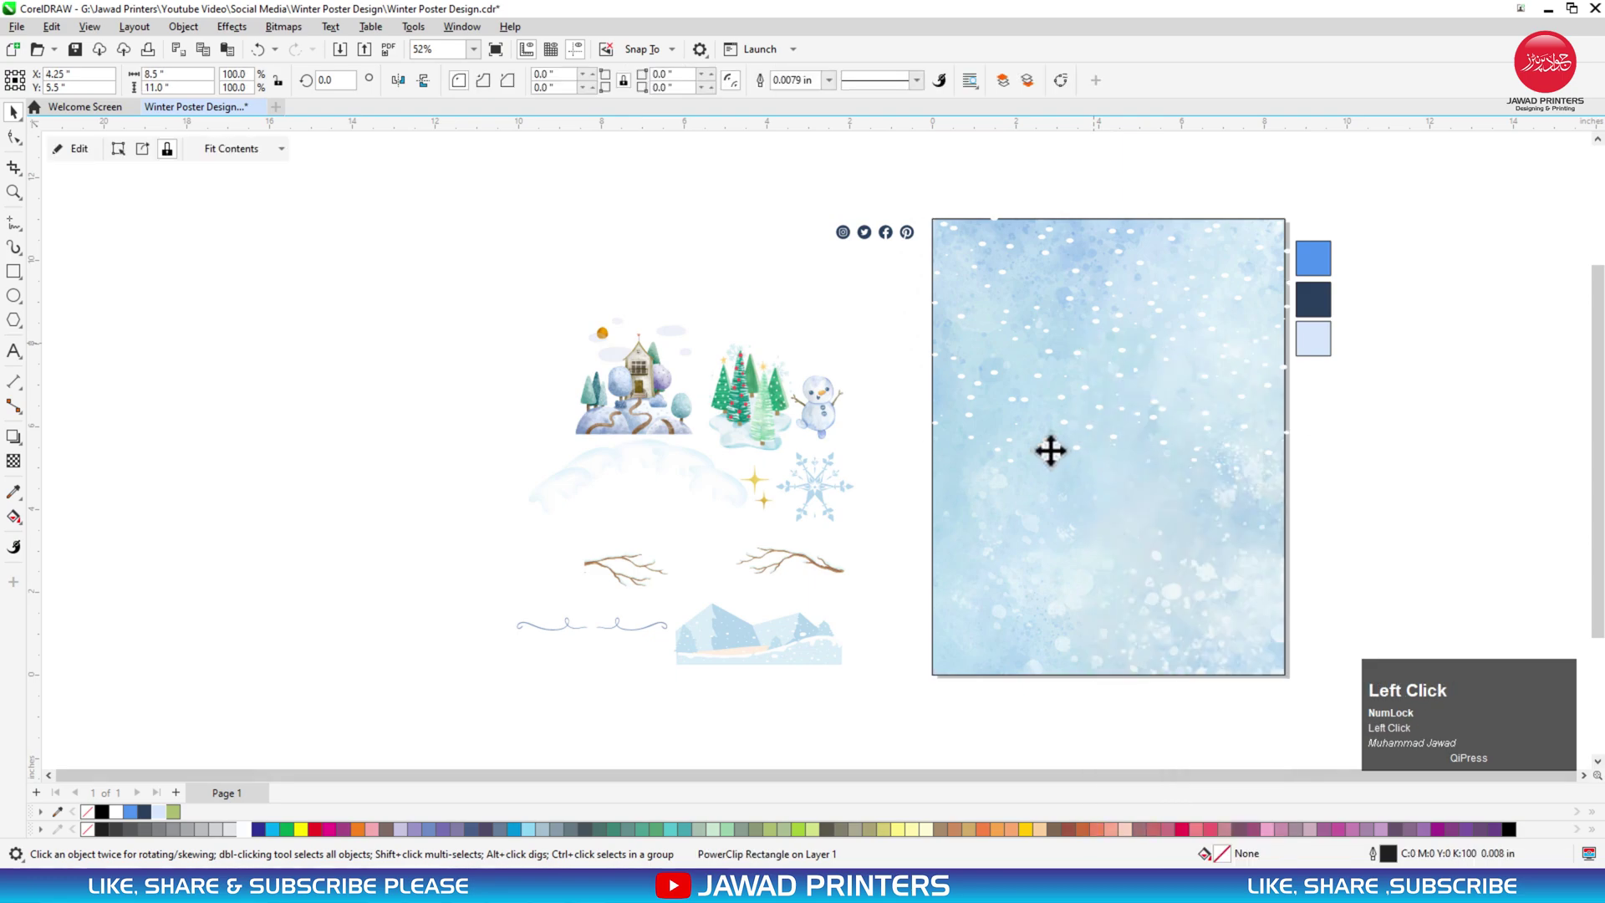
right_click(1062, 455)
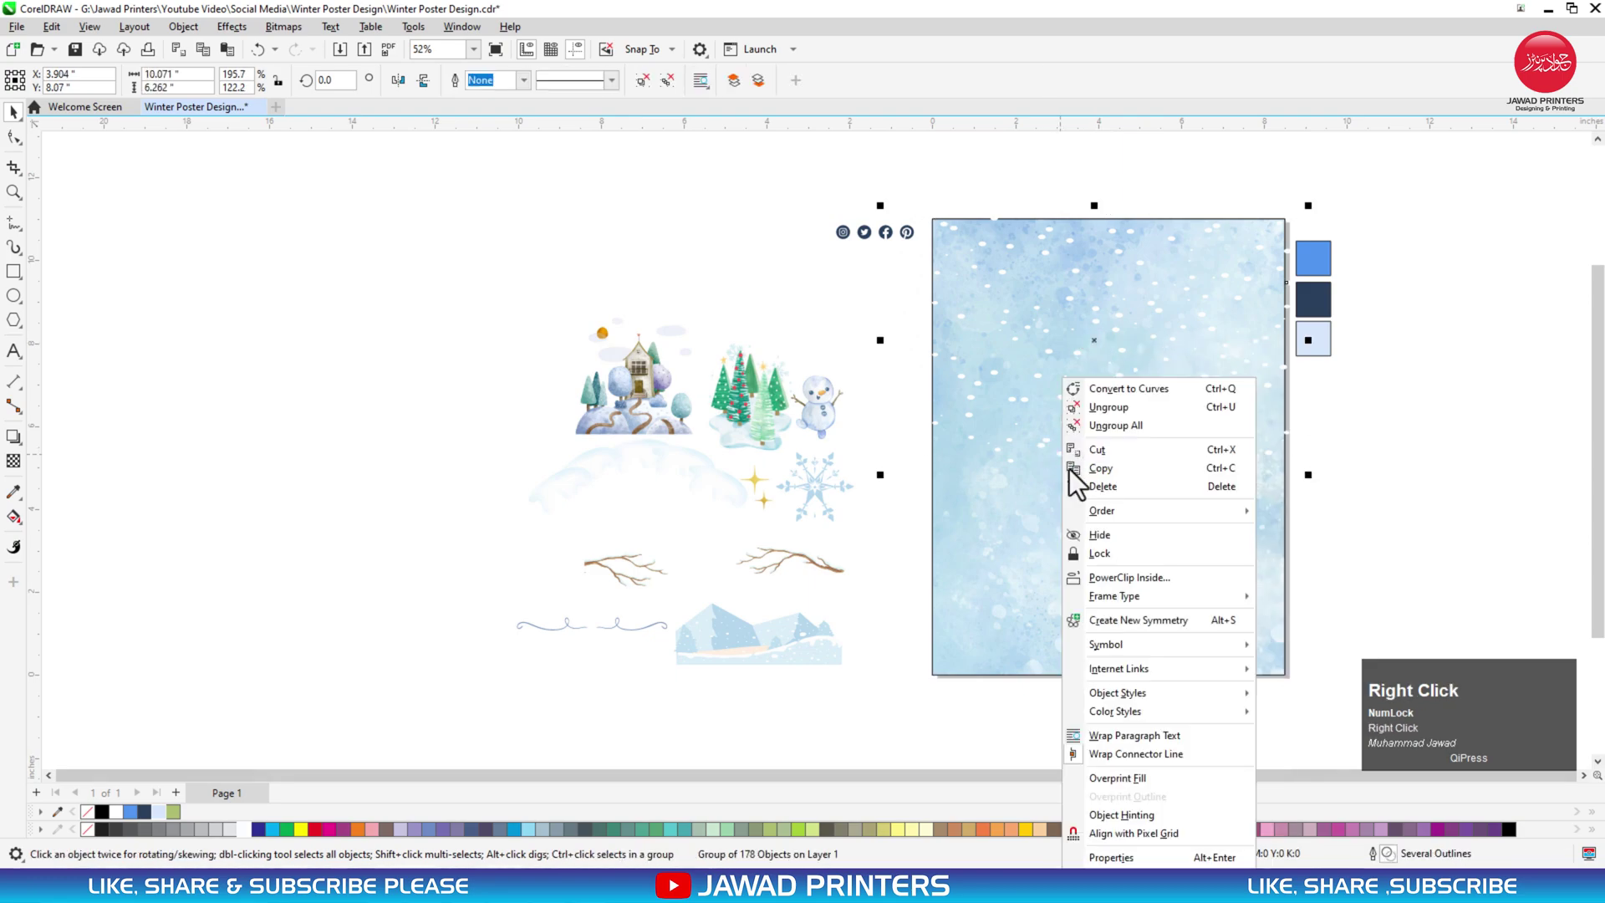
left_click(1115, 577)
left_click(1004, 551)
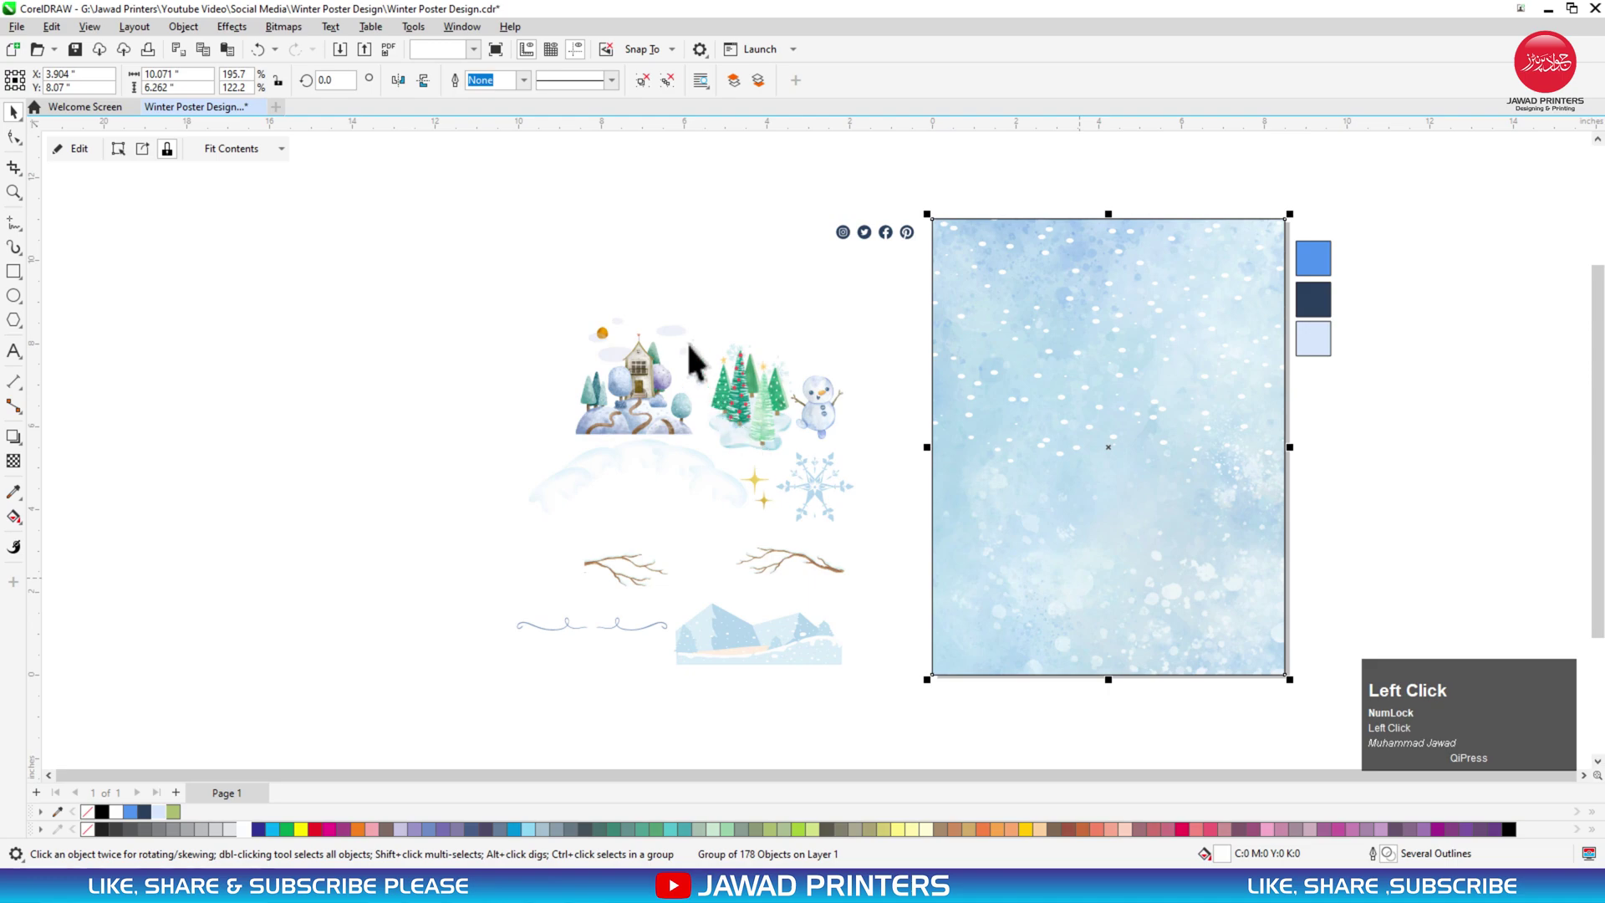
Move the house scene and the Christmas tree cluster onto the upper part of the poster
left_click(635, 368)
left_click_drag(635, 368, 1078, 301)
left_click(1297, 414)
left_click_drag(744, 393, 1180, 295)
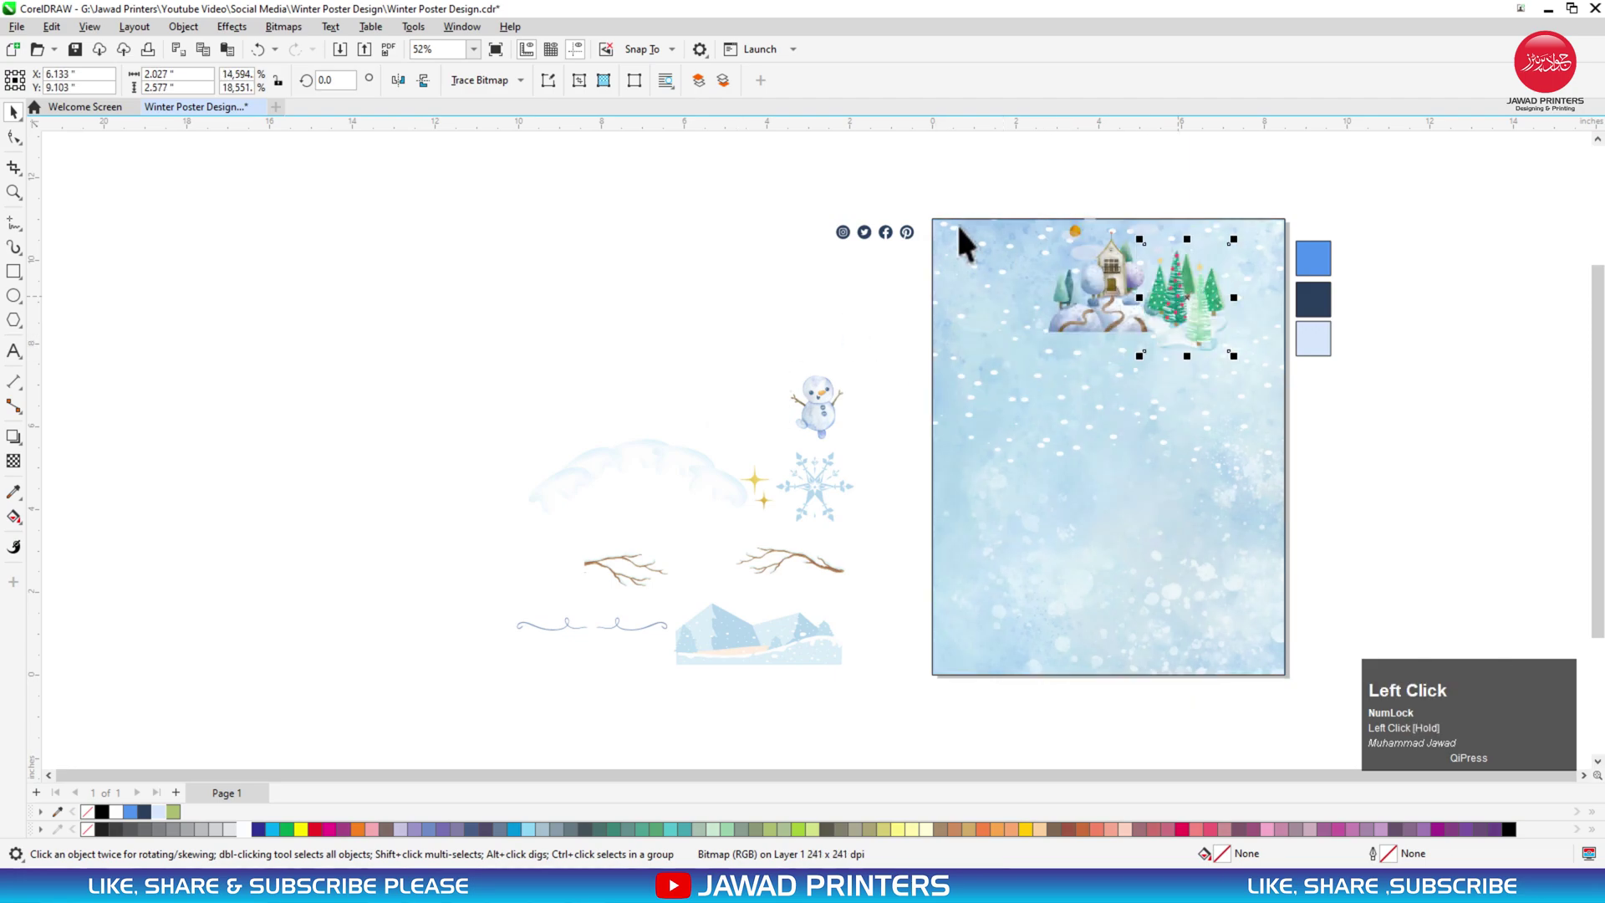
Mirror the tree cluster horizontally, set it close beside the house, and bring the house scene to the front
left_click(406, 84)
key("F2")
left_click_drag(1473, 286, 819, 489)
left_click_drag(1020, 273, 938, 371)
left_click(807, 355)
key("shift+Page_Up")
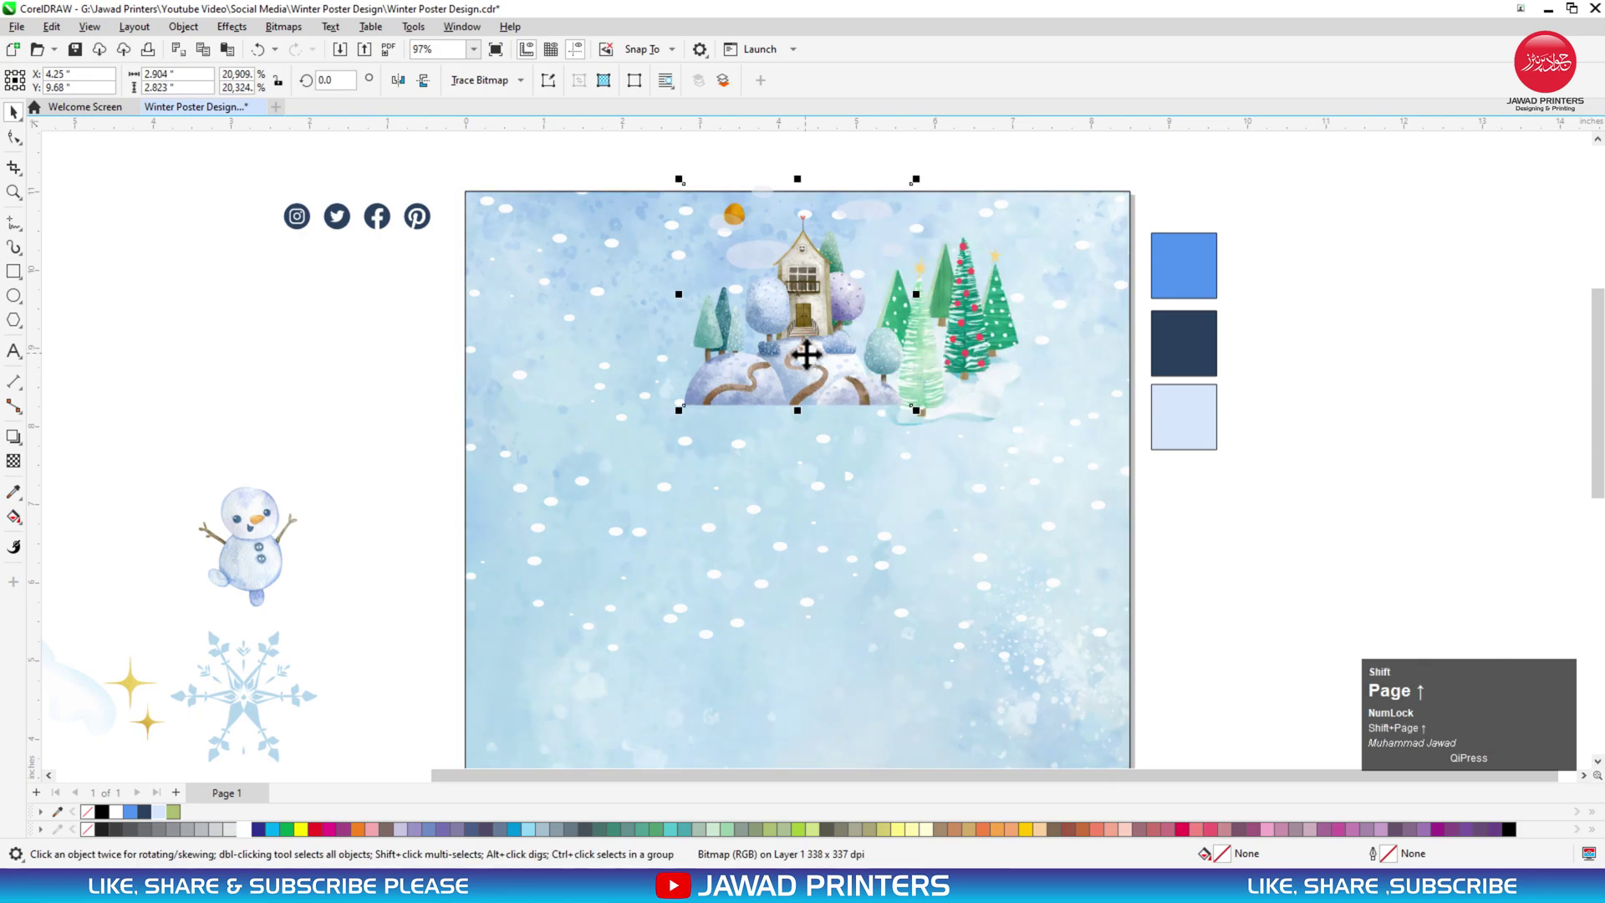
Create a mirrored copy of the tree cluster on the other side of the house
left_click(964, 345)
left_click_drag(962, 345, 682, 380)
right_click(805, 351)
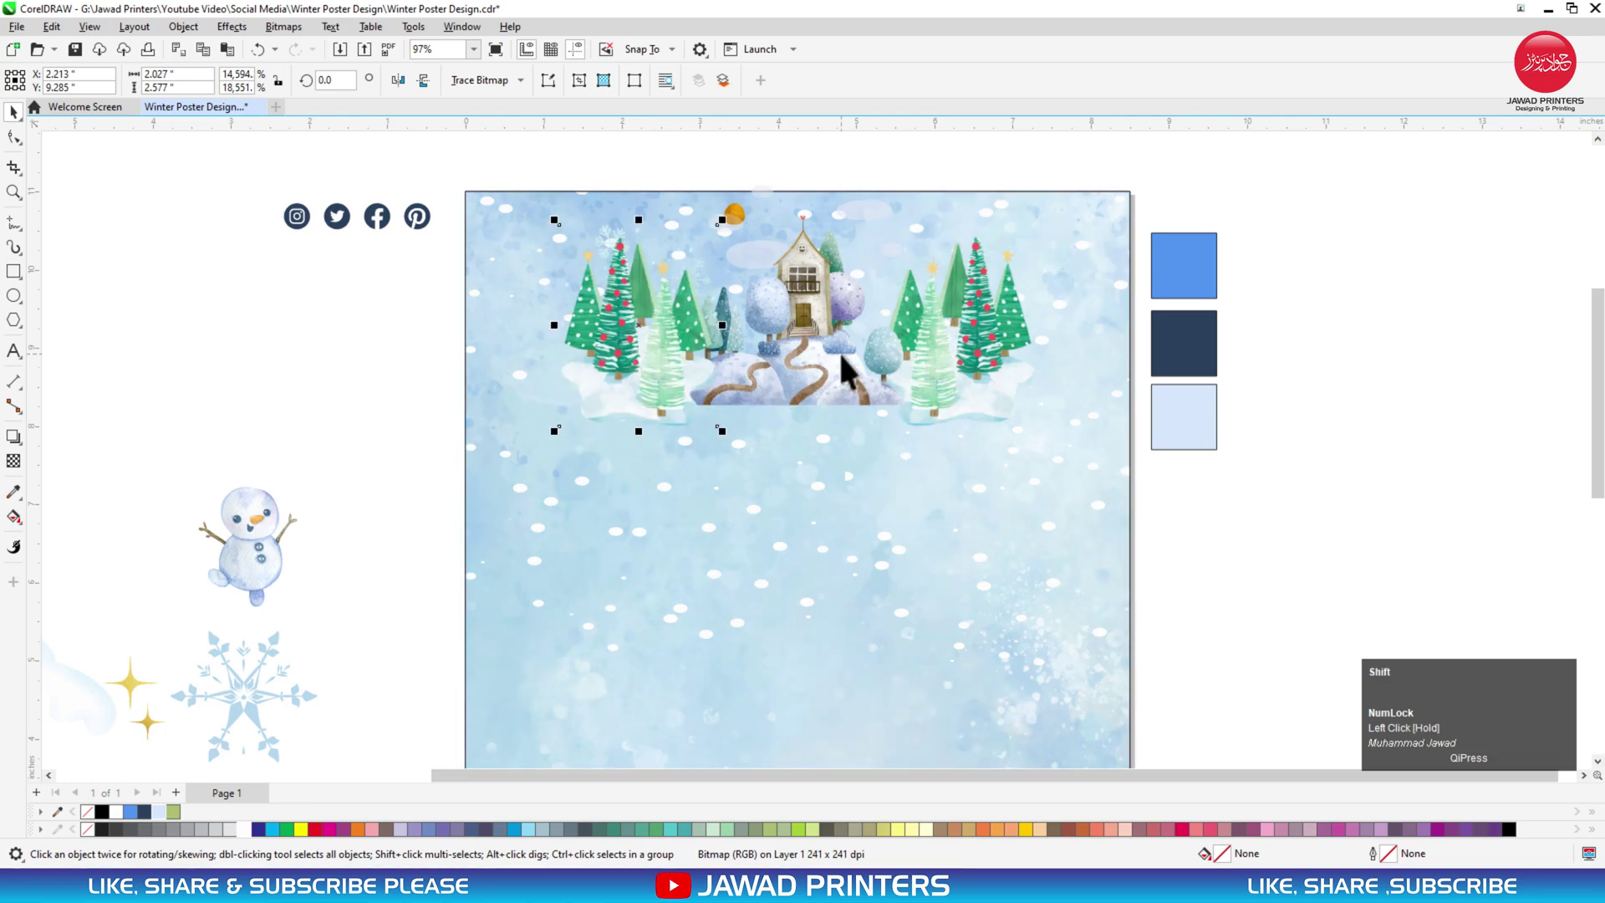
Group the house with both tree clusters and center the group horizontally on the poster
left_click(939, 354, "shift")
key("ctrl+g")
left_click(944, 452, "shift")
key("c")
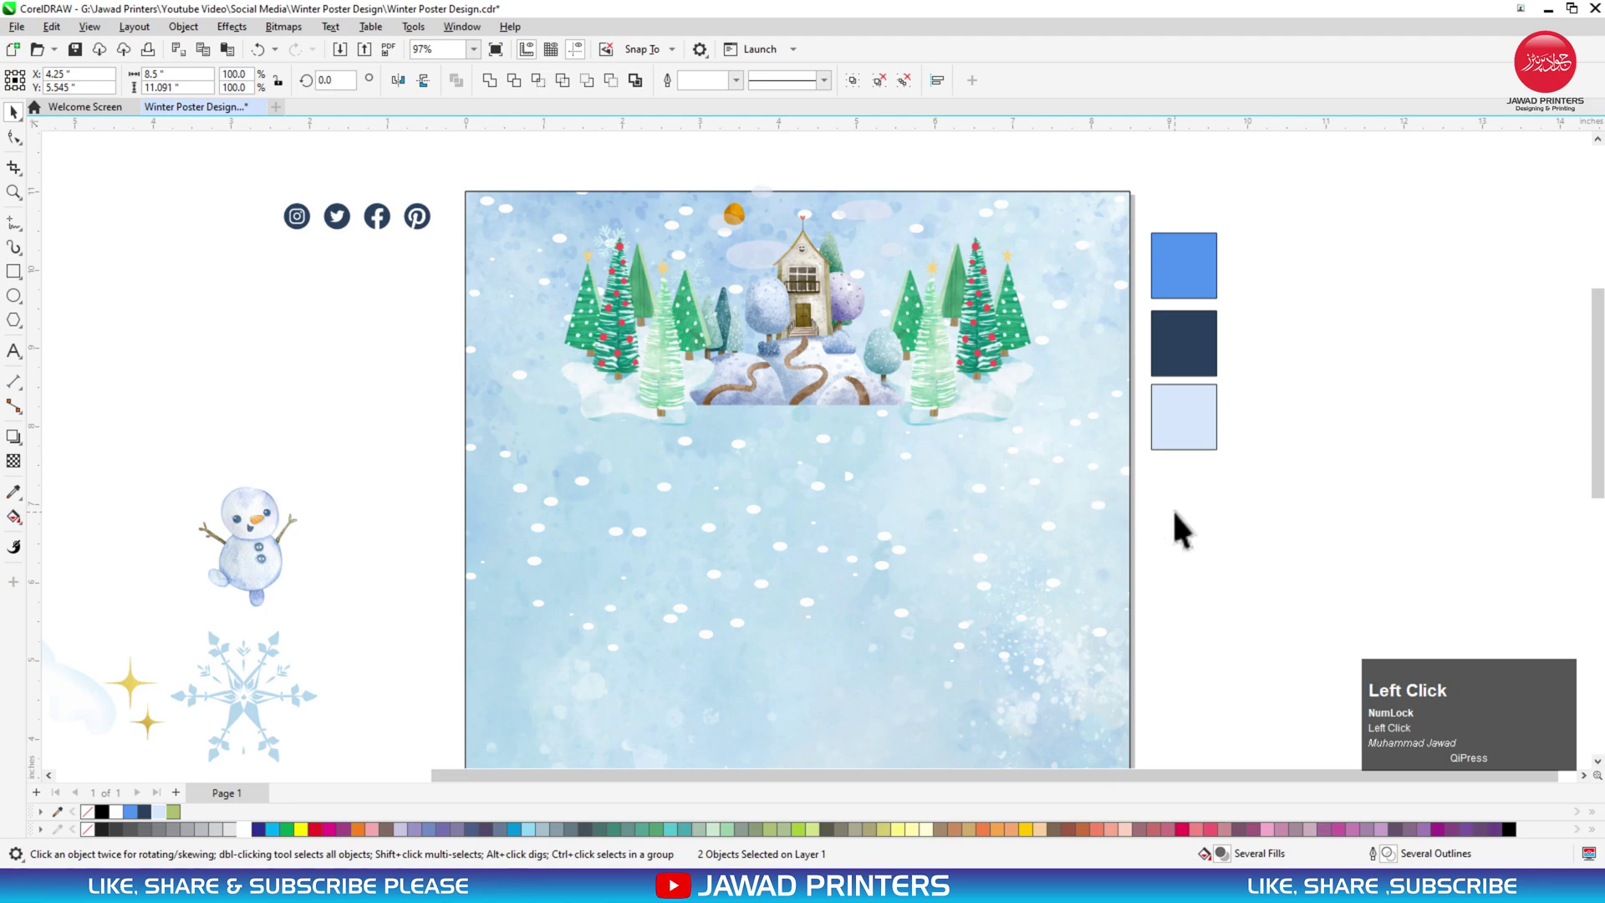
Enlarge the house-and-trees group to about 7.2 in wide and shift it slightly down the poster
left_click(939, 265)
left_click_drag(1036, 433, 1084, 456)
left_click_drag(900, 343, 883, 374)
Place the snowman at the poster's left edge, enlarge it to about 1.9 by 2.3 in, and bring it to the front
left_click_drag(207, 536, 446, 399)
left_click_drag(548, 479, 574, 513)
left_click_drag(484, 465, 487, 463)
key("shift+Page_Up")
Duplicate the snowman to the poster's right edge and mirror the copy horizontally
left_click_drag(577, 311, 1091, 444)
right_click(974, 397)
left_click(399, 79)
PowerClip both snowmen and the house-and-trees group inside the poster background
left_click(504, 386, "shift")
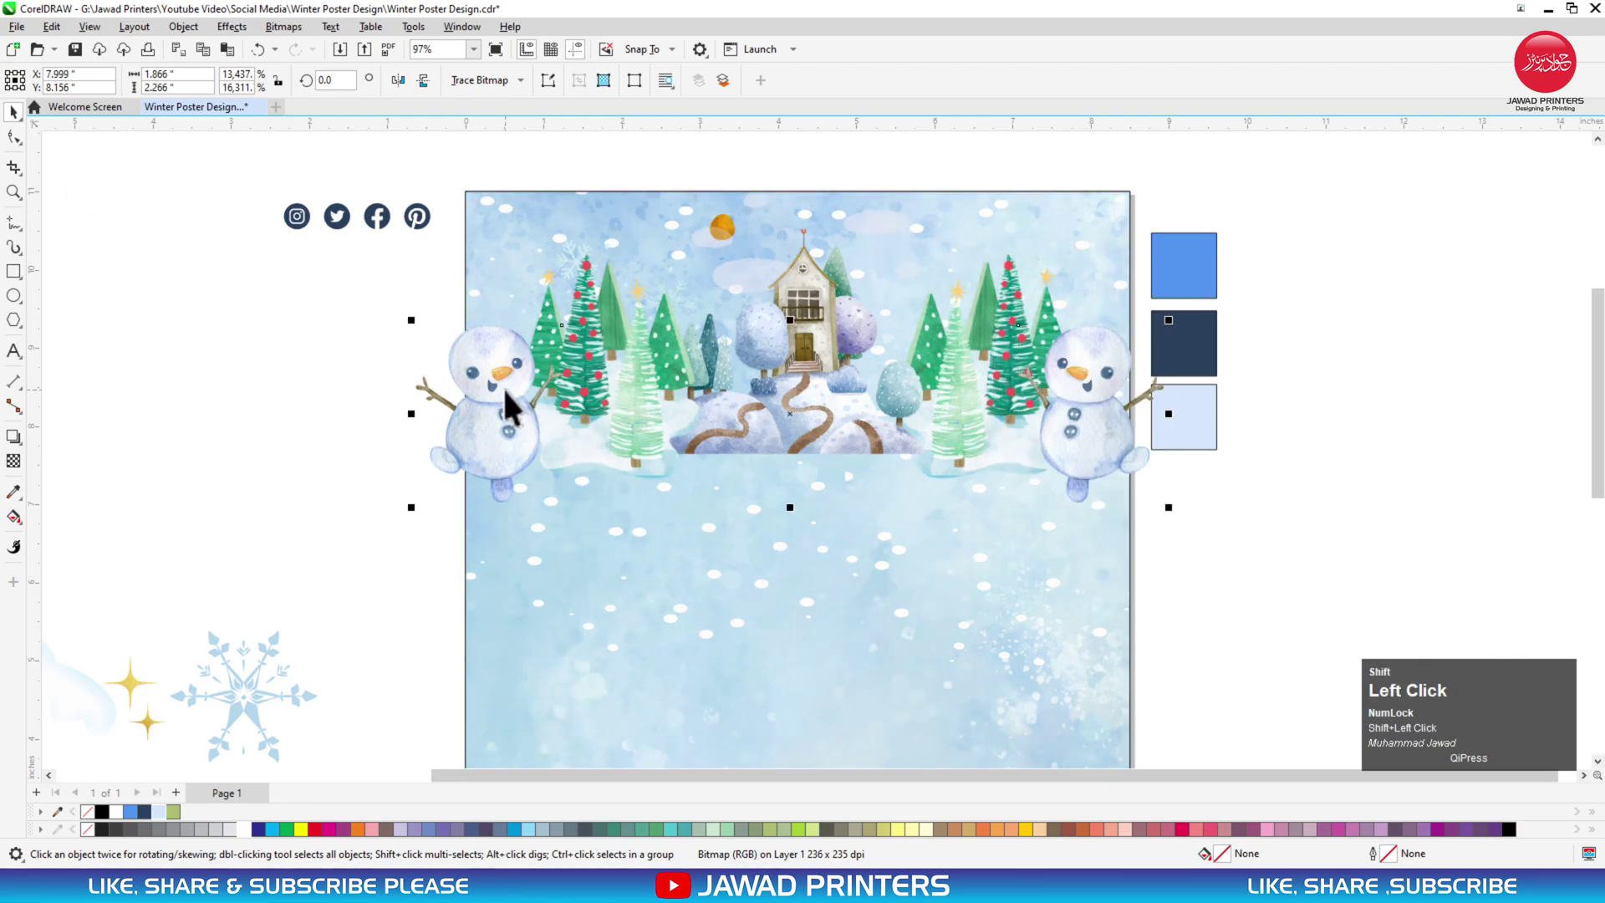
left_click(730, 408, "shift")
right_click(736, 408)
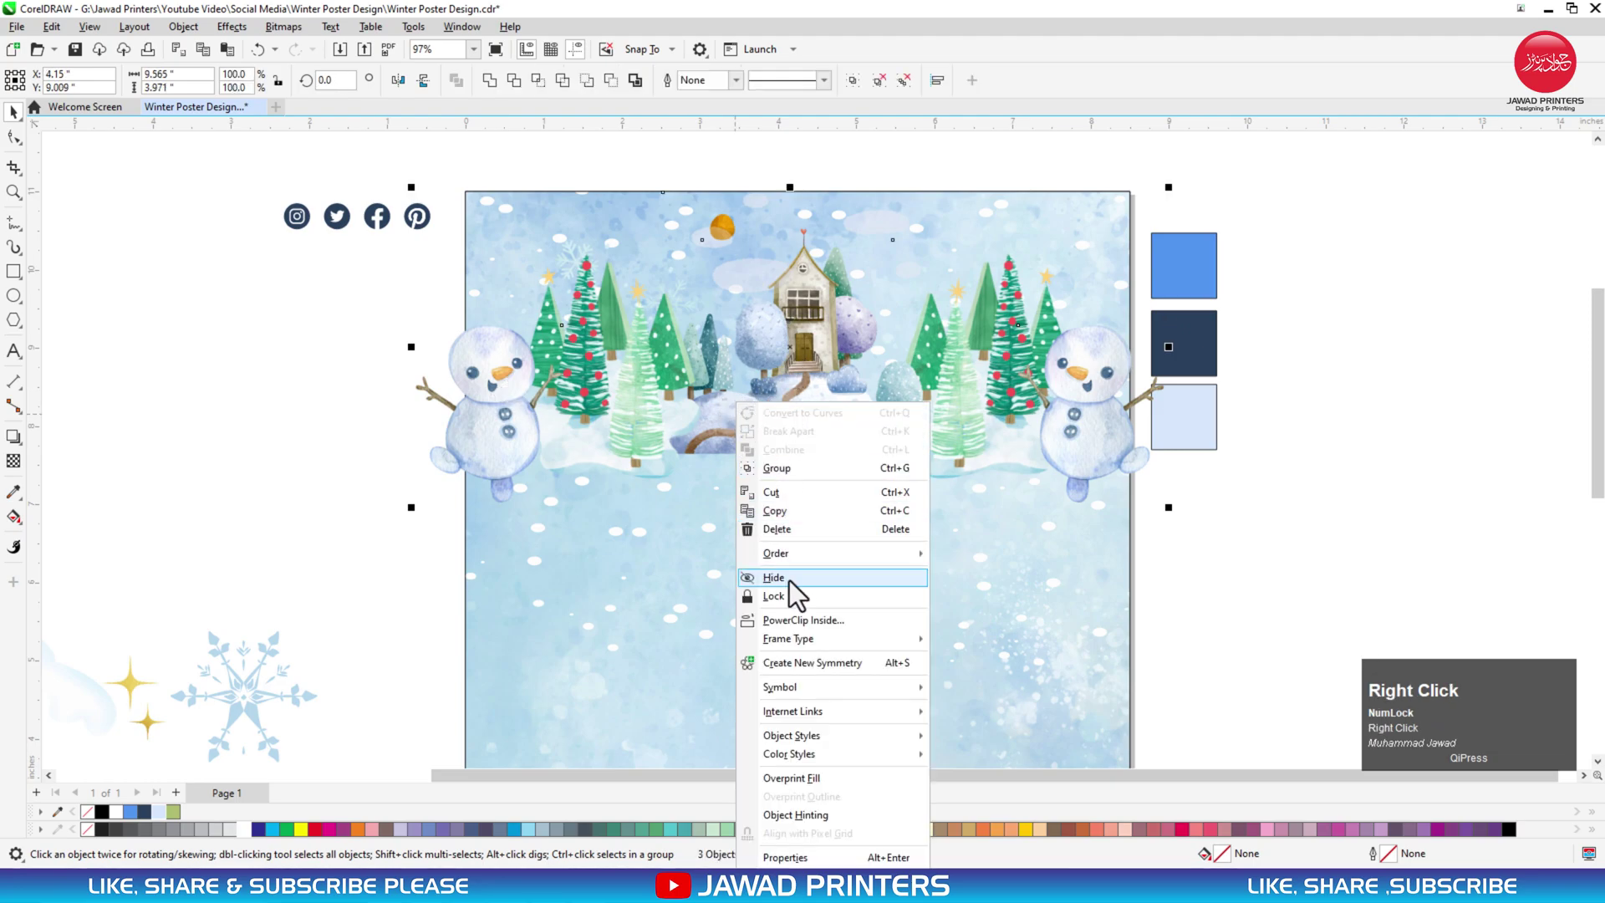
left_click(791, 619)
left_click(784, 558)
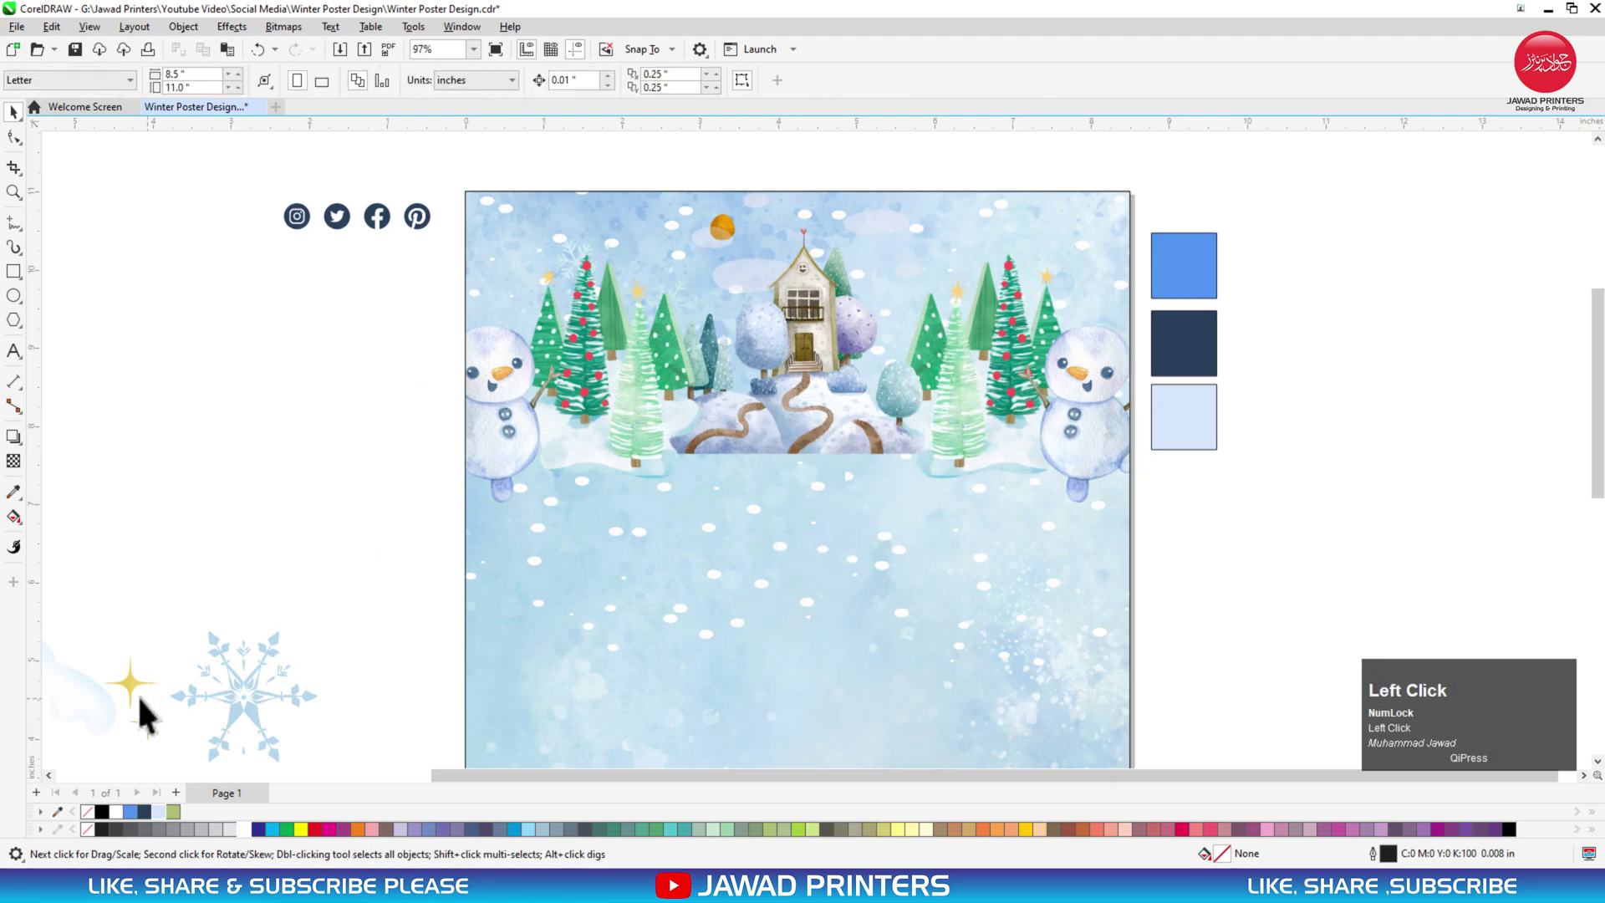
Move the snow mound image over the base of the winter scene and enlarge it to about 12.8 by 4.6 in
left_click_drag(107, 701, 1234, 732)
left_click_drag(1050, 573, 1011, 556)
left_click_drag(1195, 687, 1266, 724)
left_click_drag(1104, 530, 1121, 552)
left_click_drag(1286, 726, 1298, 731)
PowerClip the snow mound image inside the poster background
right_click(1186, 602)
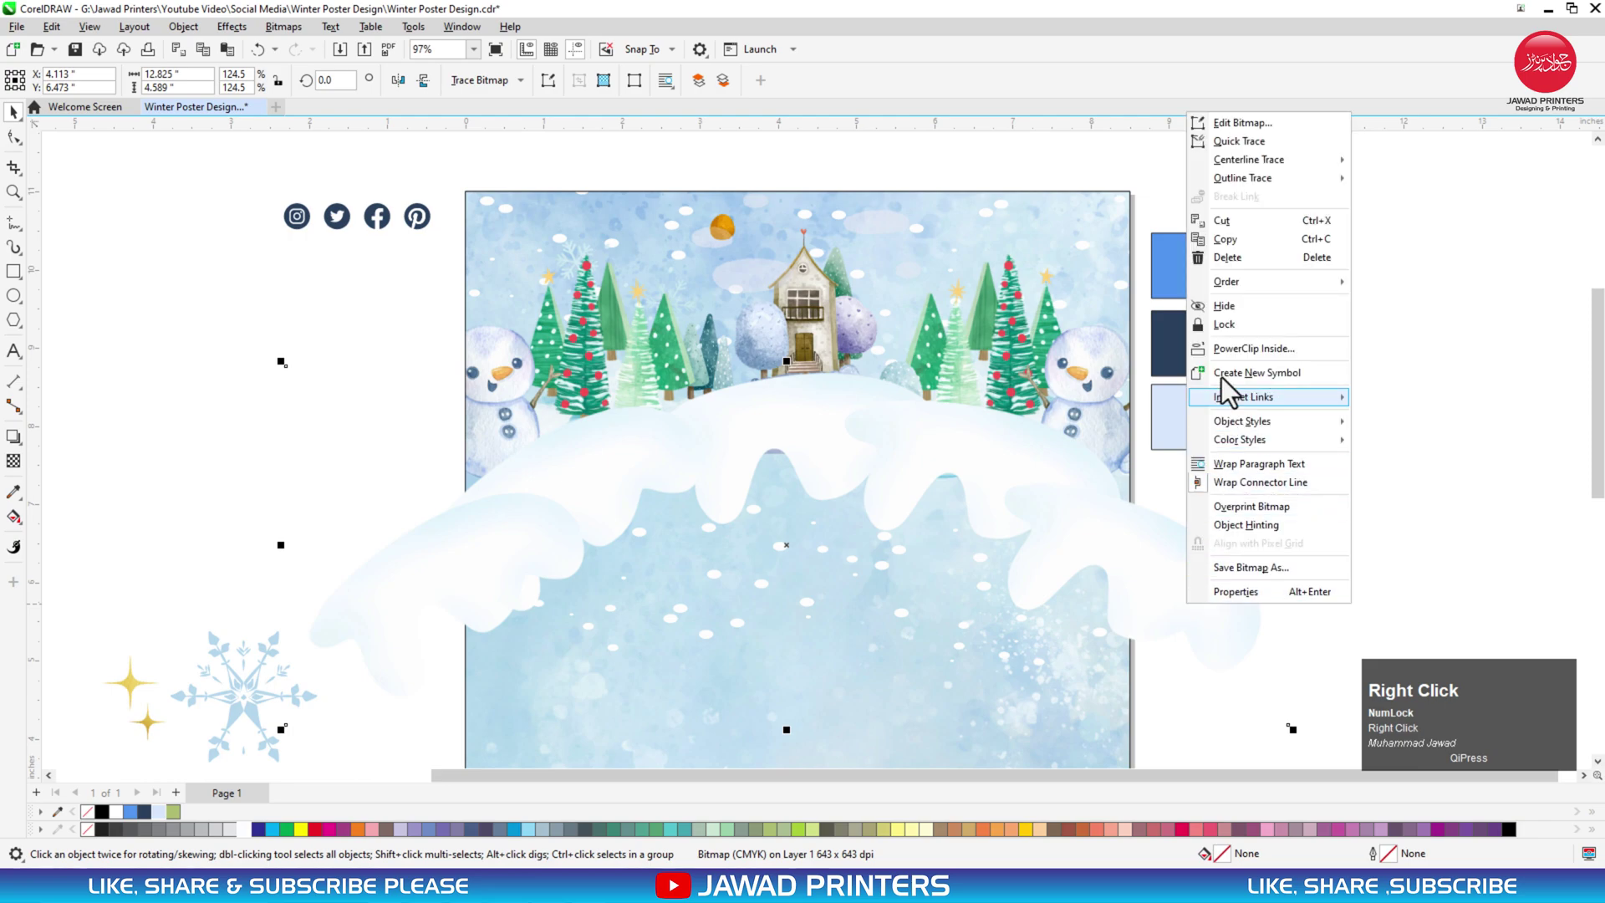
left_click(1228, 348)
left_click(942, 624)
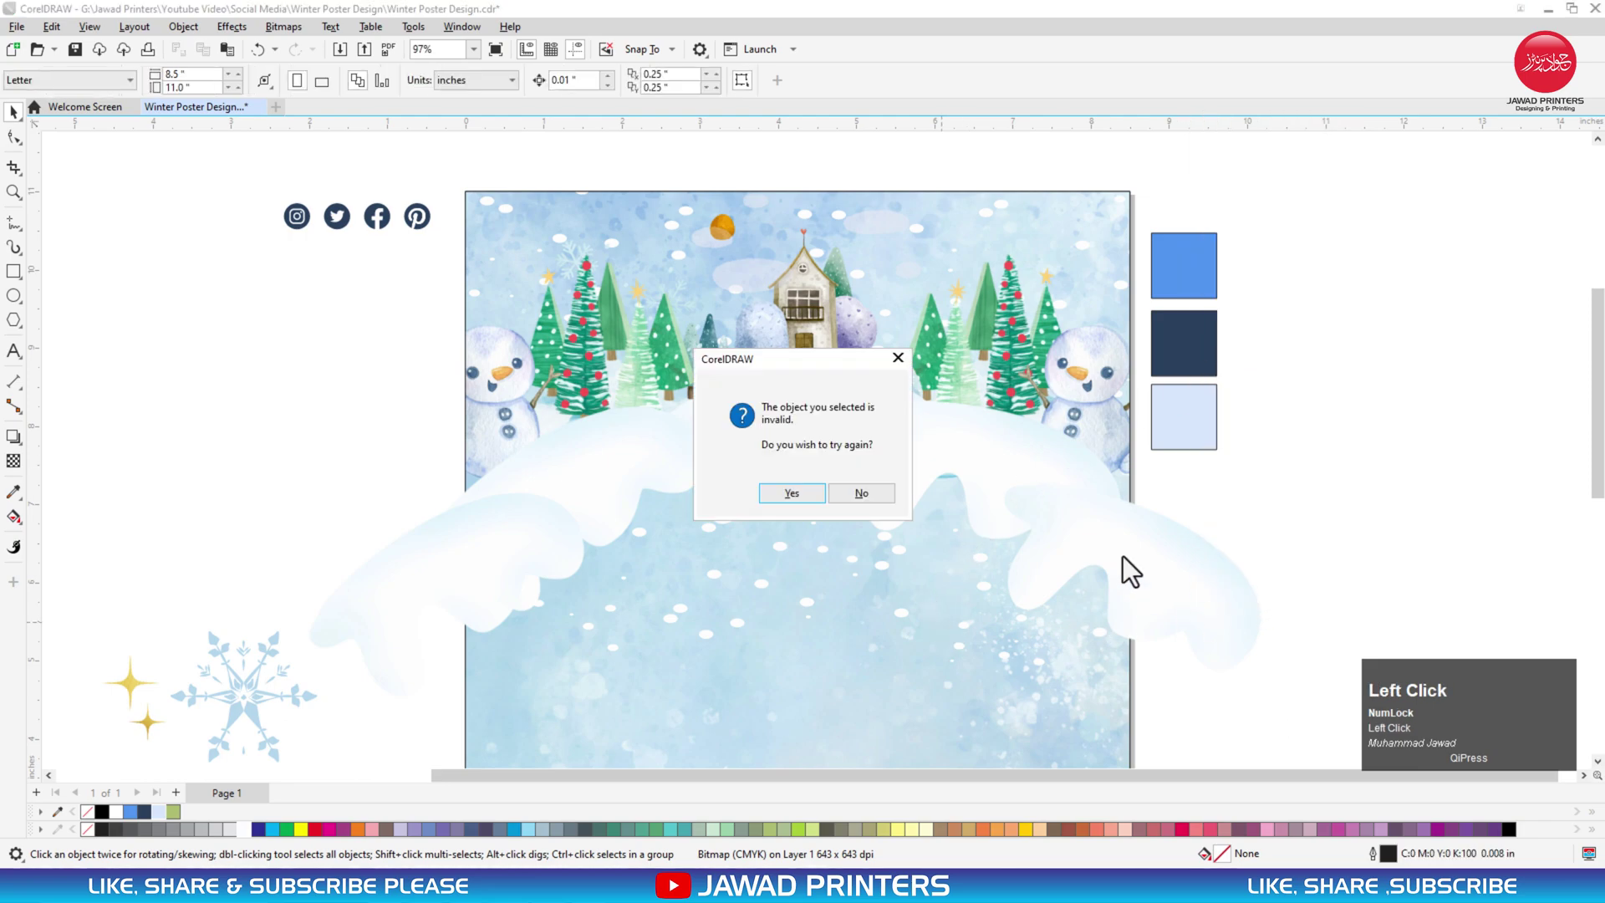
left_click(789, 493)
left_click(947, 259)
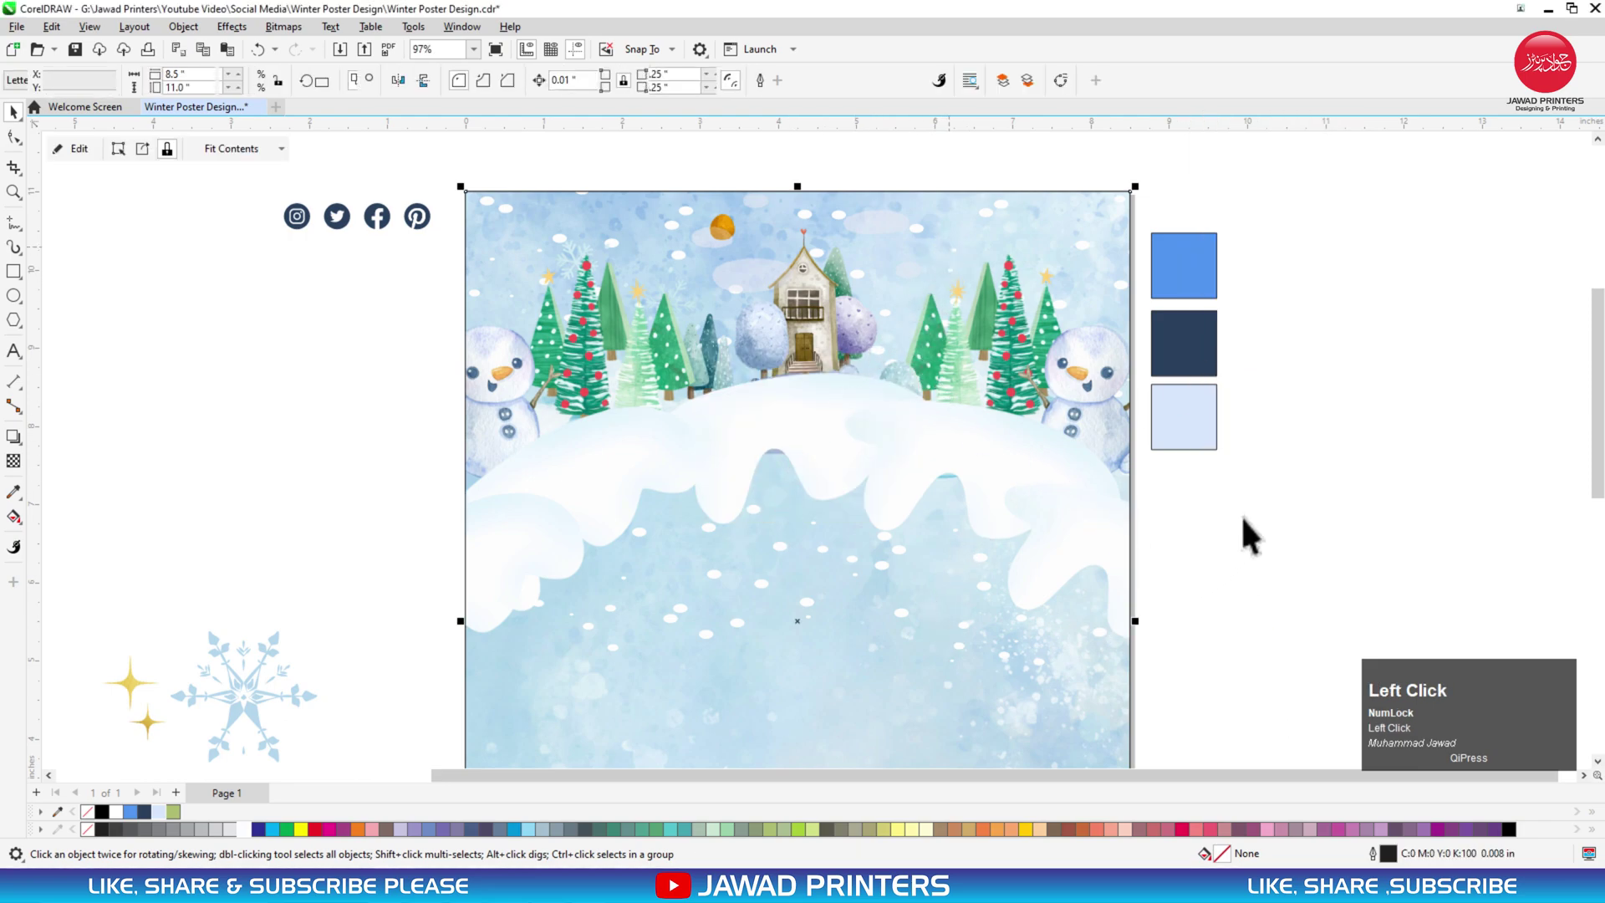
Lower the clipped snow mound slightly and stretch it symmetrically to about 13.7 in wide
left_click(1018, 468)
left_click(967, 464)
left_click_drag(967, 464, 967, 473)
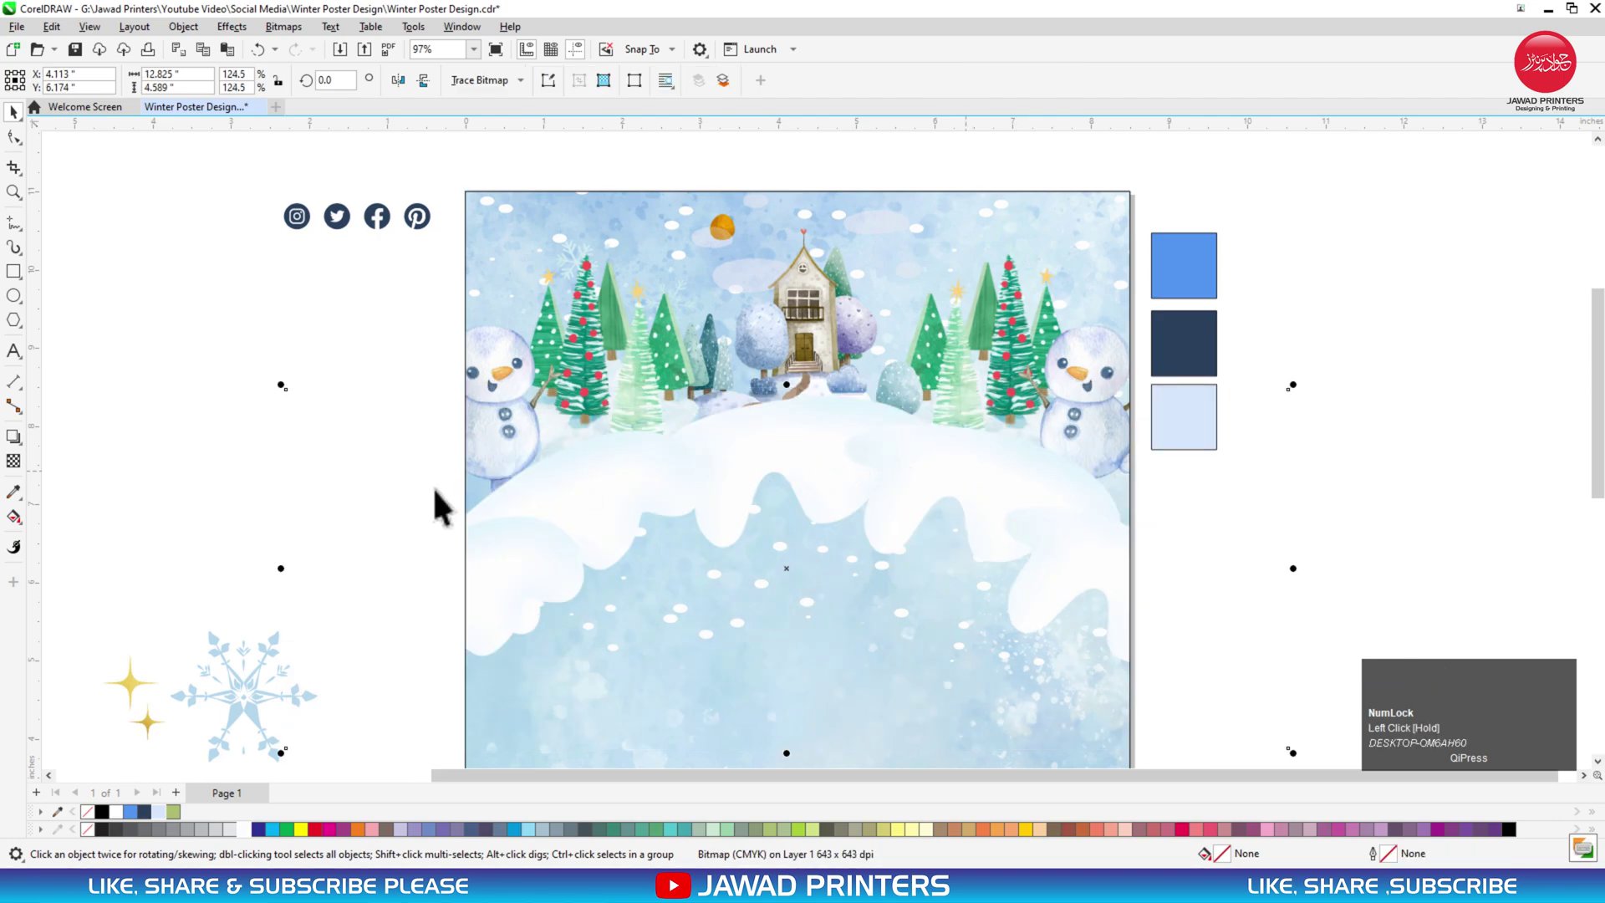
left_click_drag(281, 572, 244, 565)
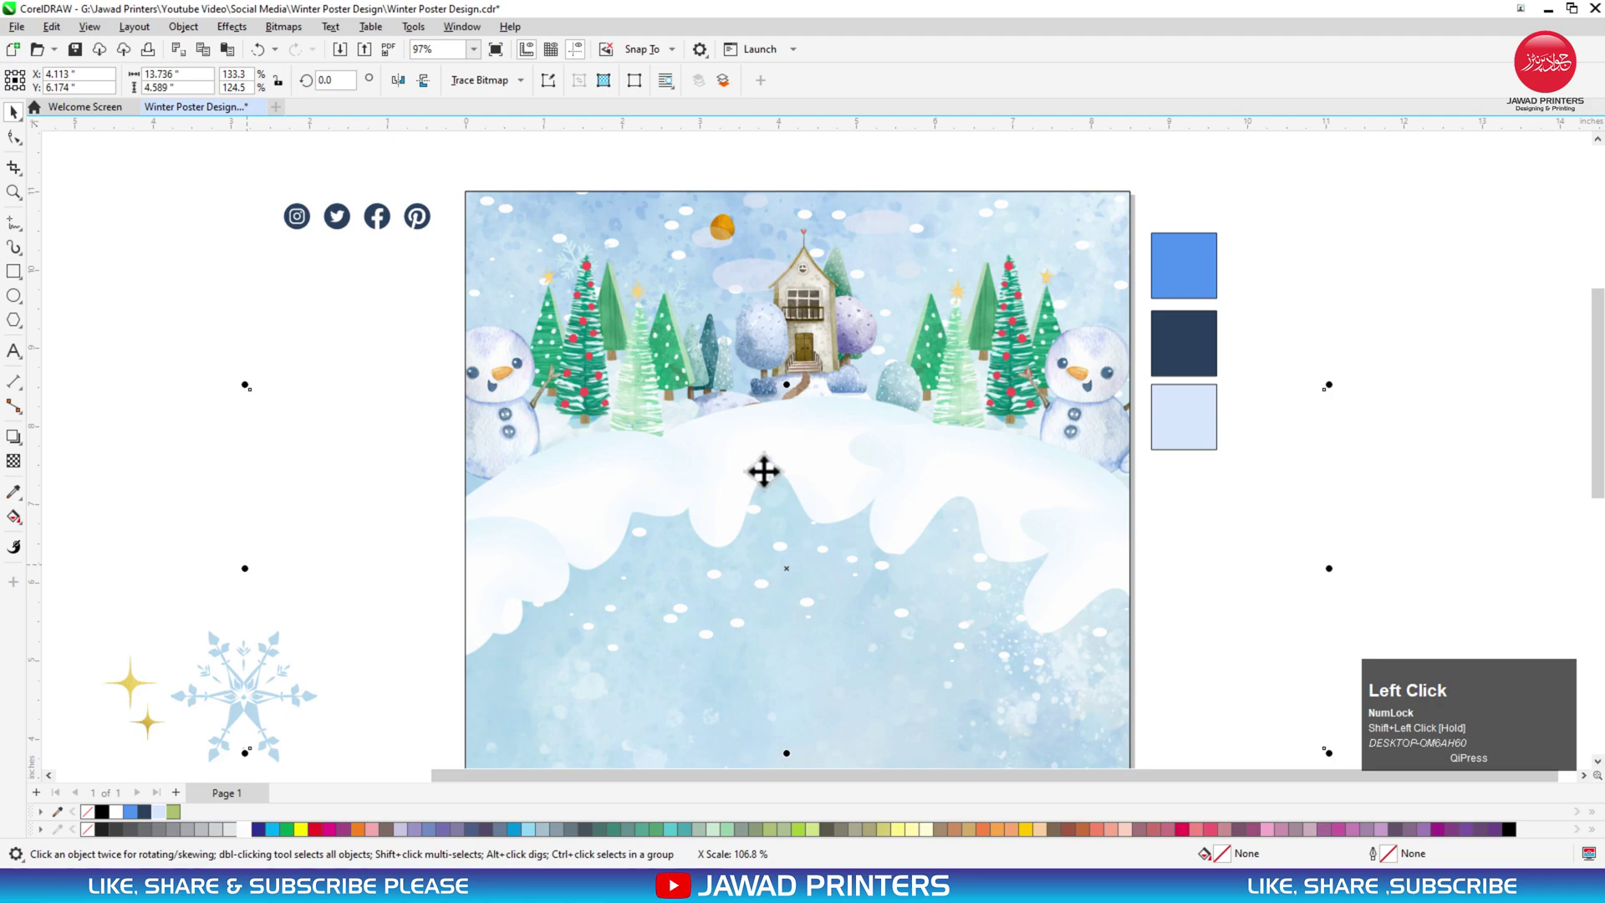
left_click_drag(802, 451, 804, 463)
left_click(804, 336)
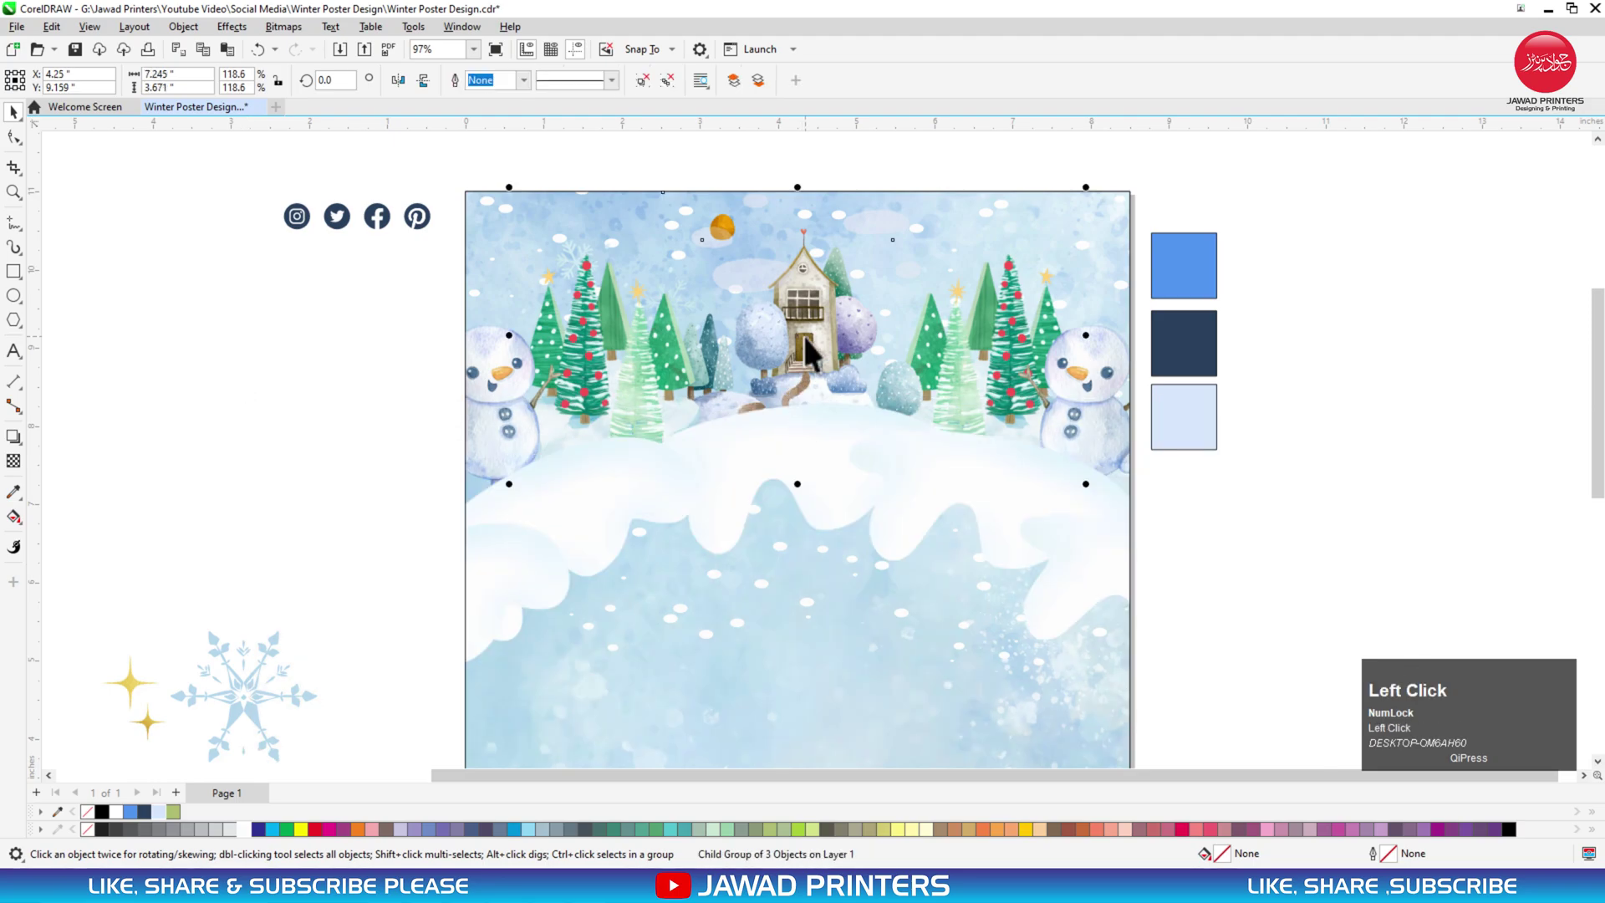
left_click(1216, 504)
Draw a circle over the lower poster, centered below the snow mound, and enlarge it to about 10.1 in across
key("F3")
left_click_drag(1370, 300, 502, 778)
left_click(13, 295)
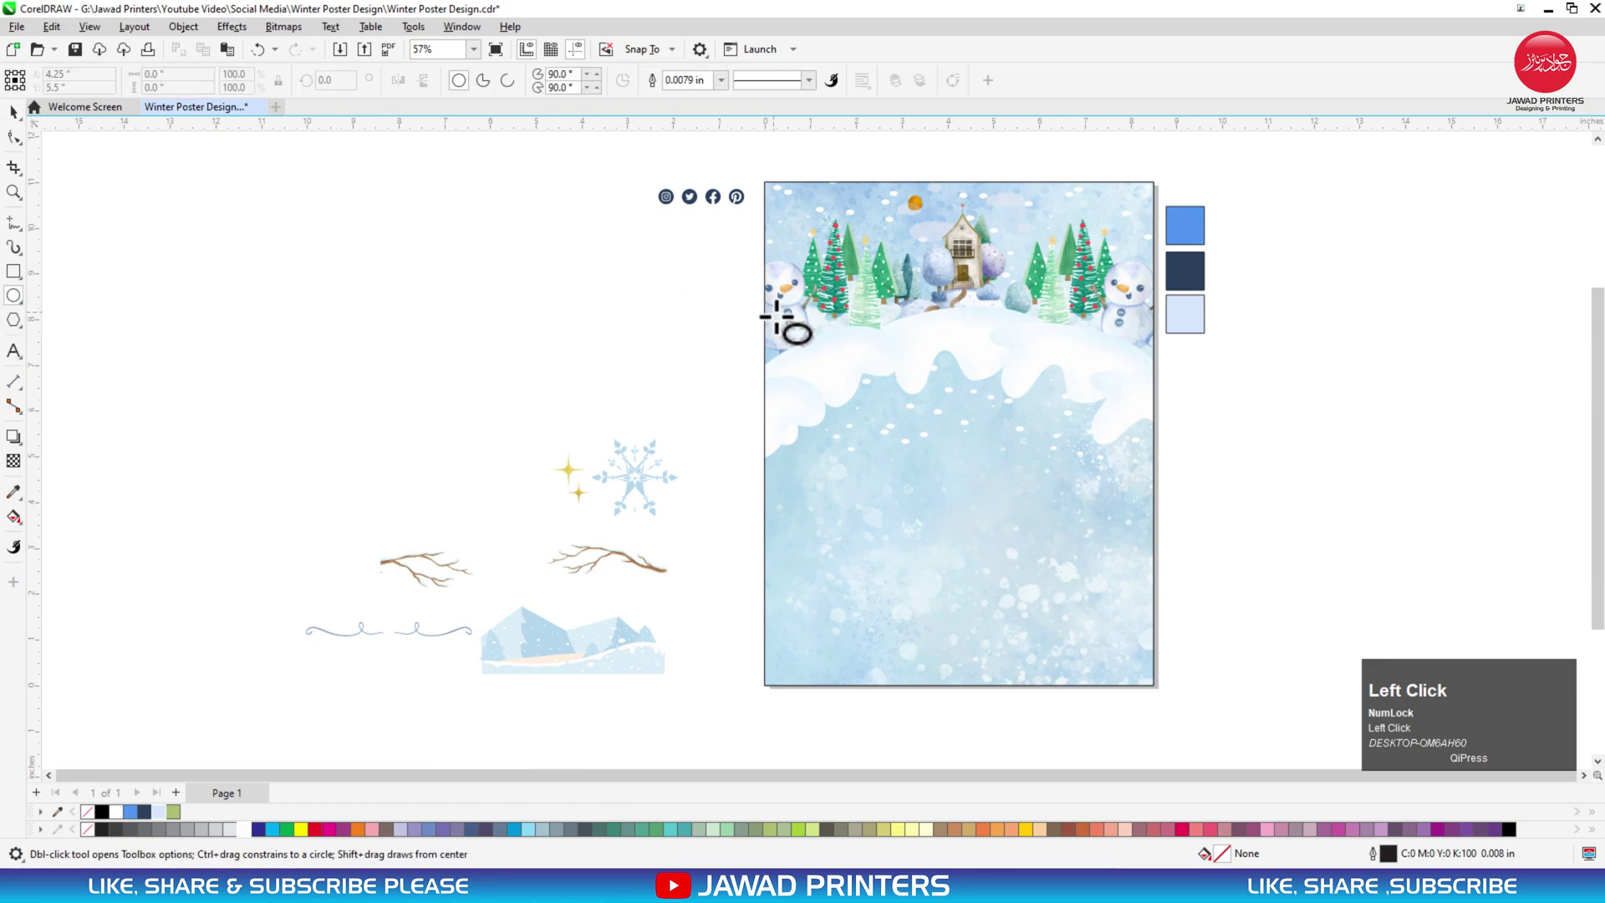
mouse_move(779, 376)
left_mouse_down()
mouse_move(1017, 666)
mouse_move(1077, 711)
left_mouse_up()
key("space")
mouse_move(1030, 631)
left_mouse_down()
mouse_move(1030, 588)
mouse_move(1006, 594)
left_mouse_up()
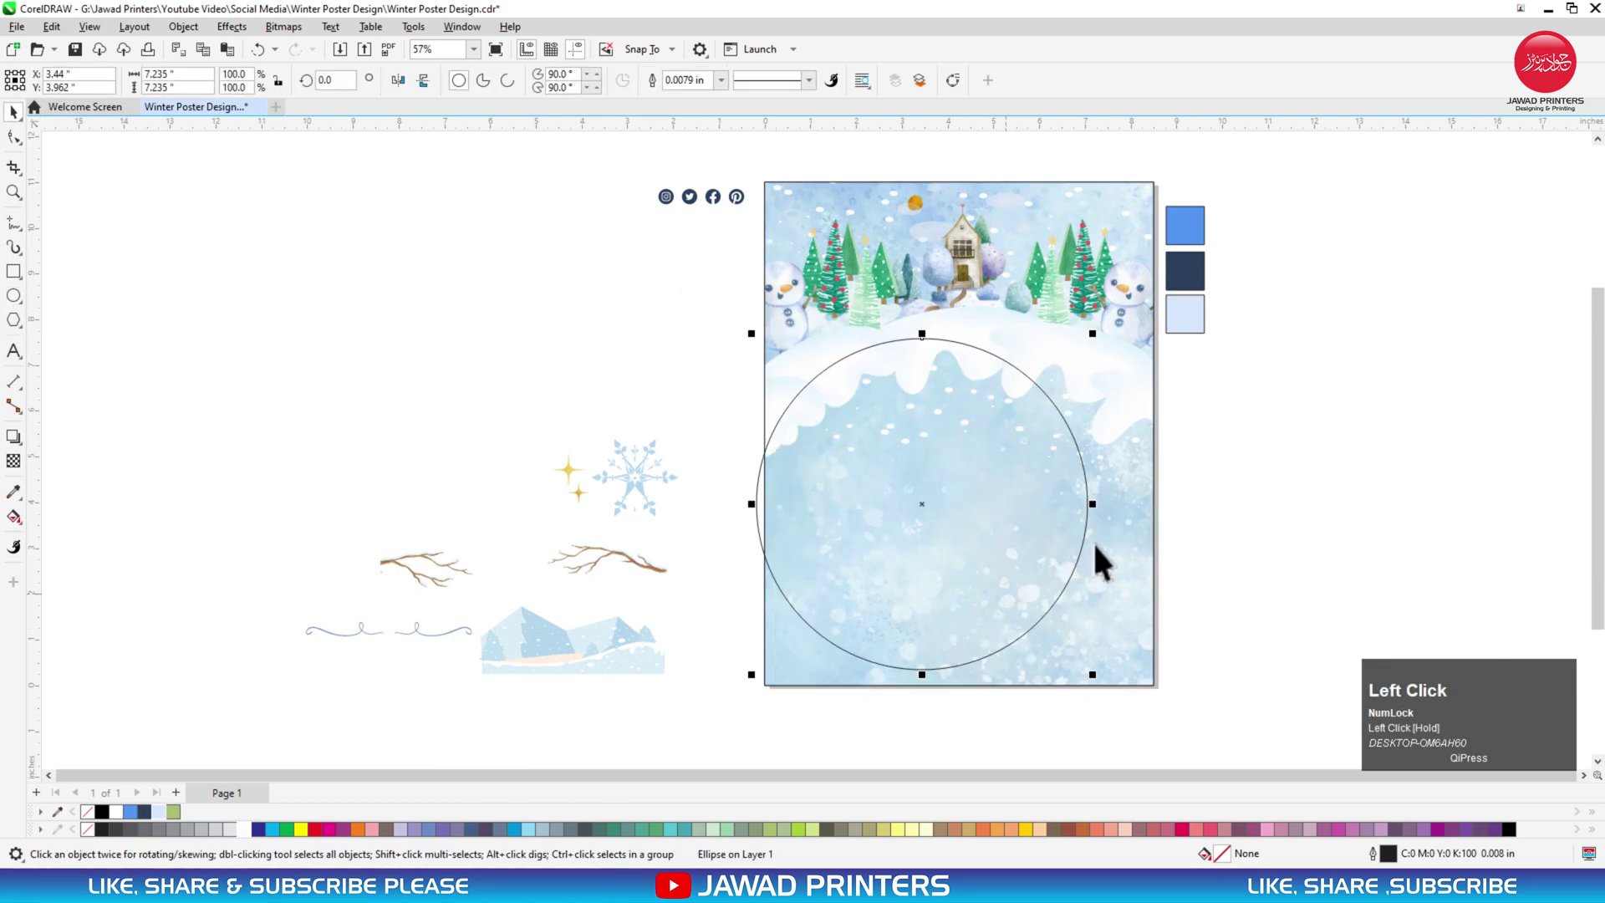
left_click_drag(1095, 676, 1116, 603)
Fill the circle white, remove its outline, and widen it to about 10.96 in so it covers the poster's right side
scroll(1243, 645, "down", 1)
left_click(244, 829)
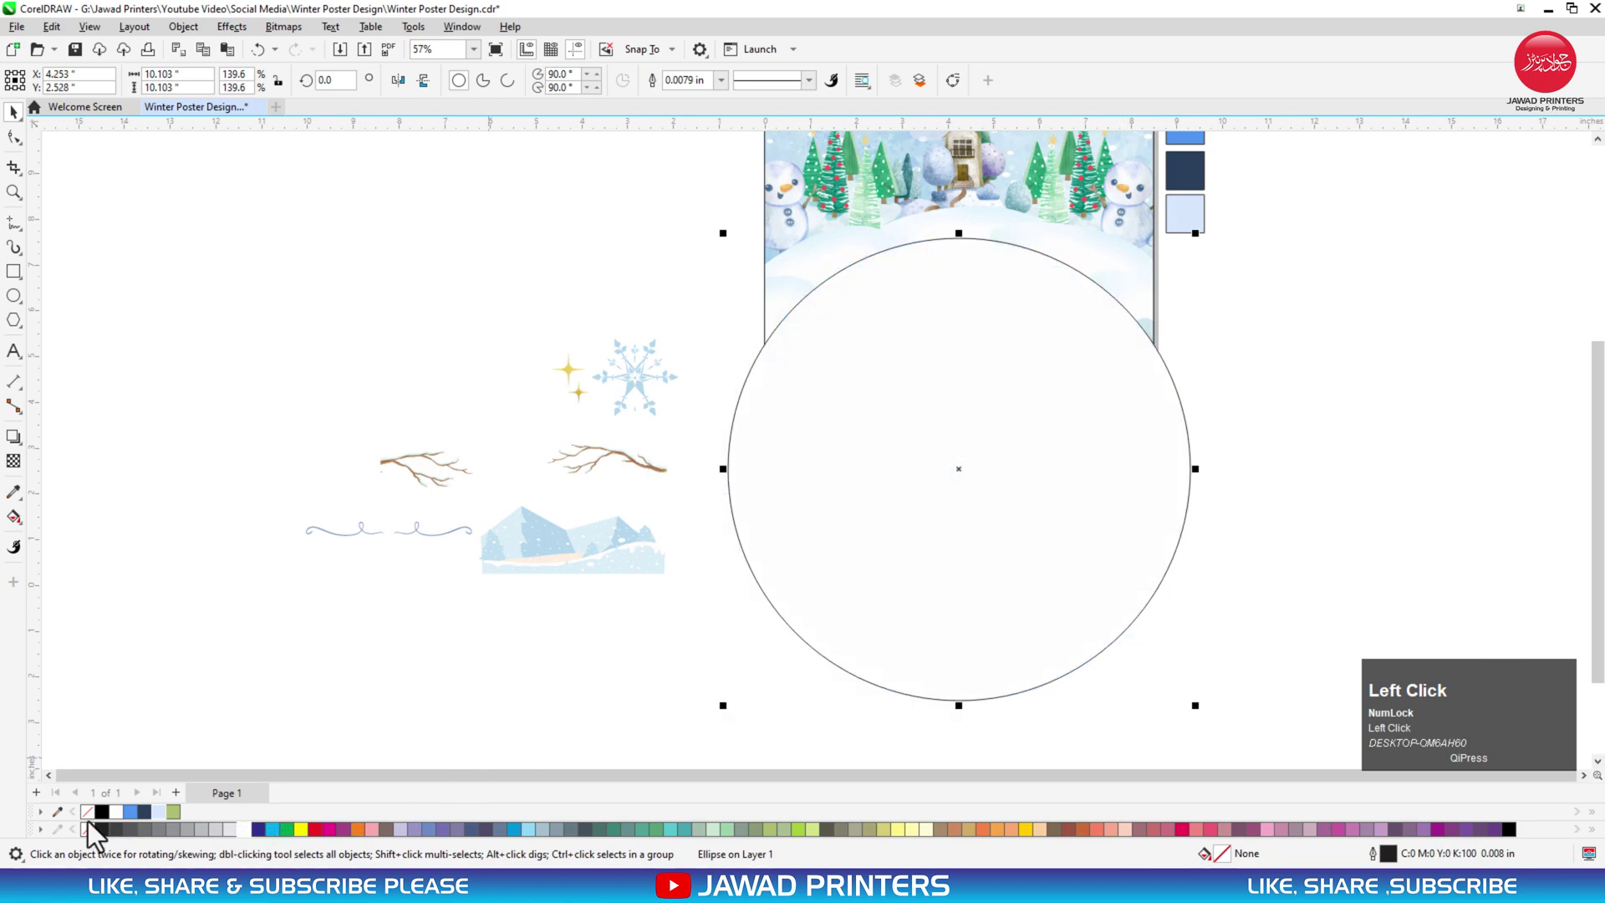
right_click(86, 816)
right_click(1043, 278)
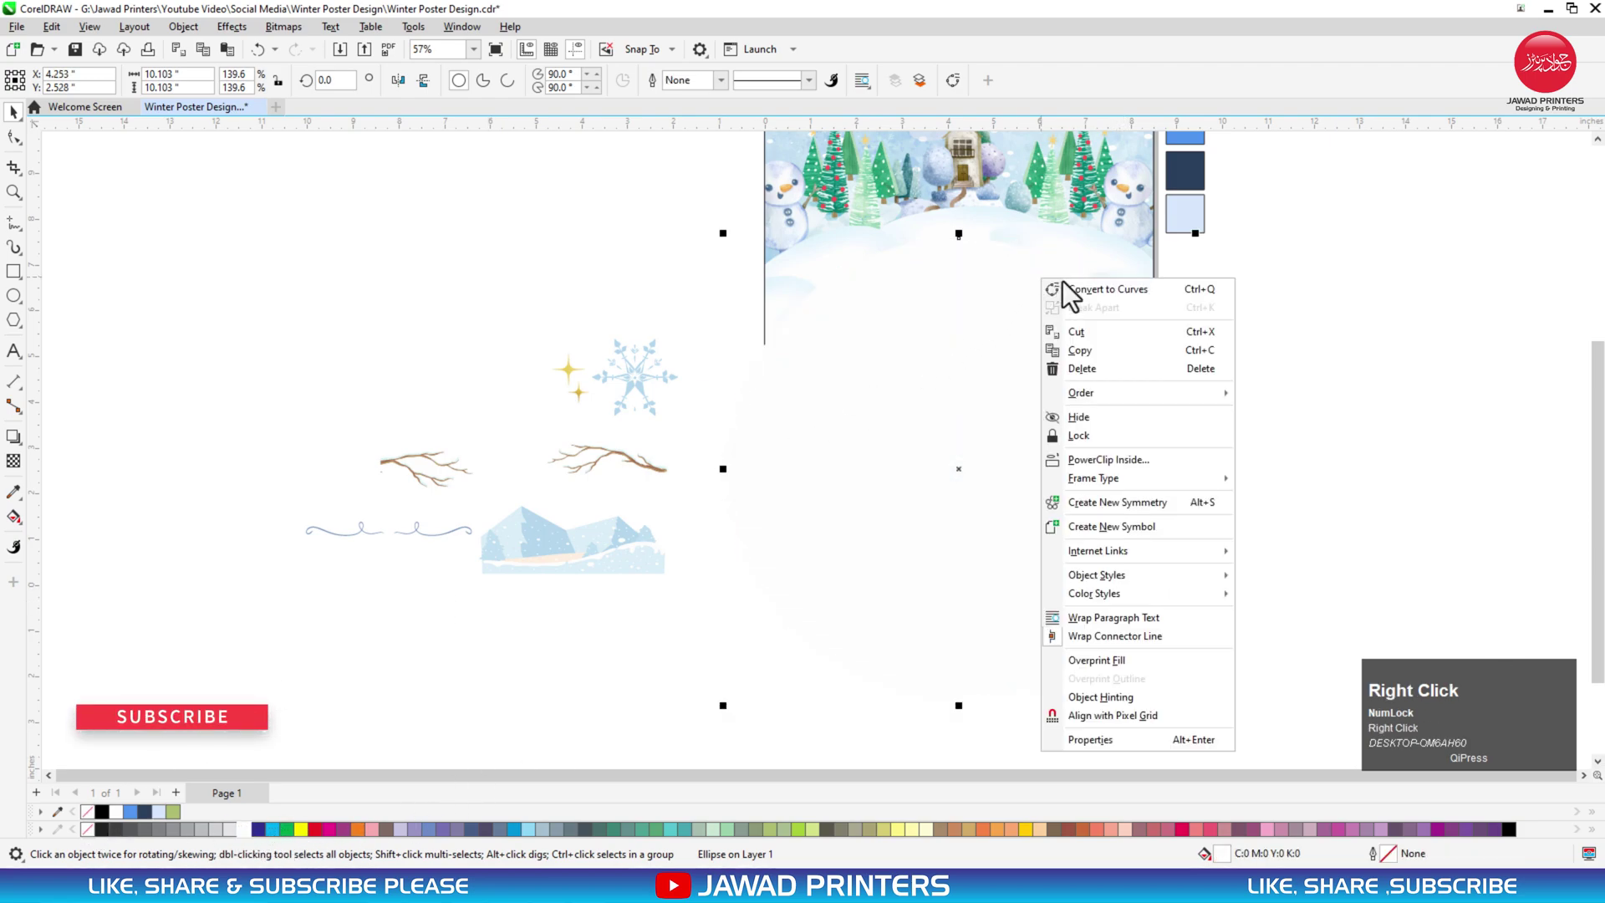
left_click(1028, 285)
left_click(1149, 409)
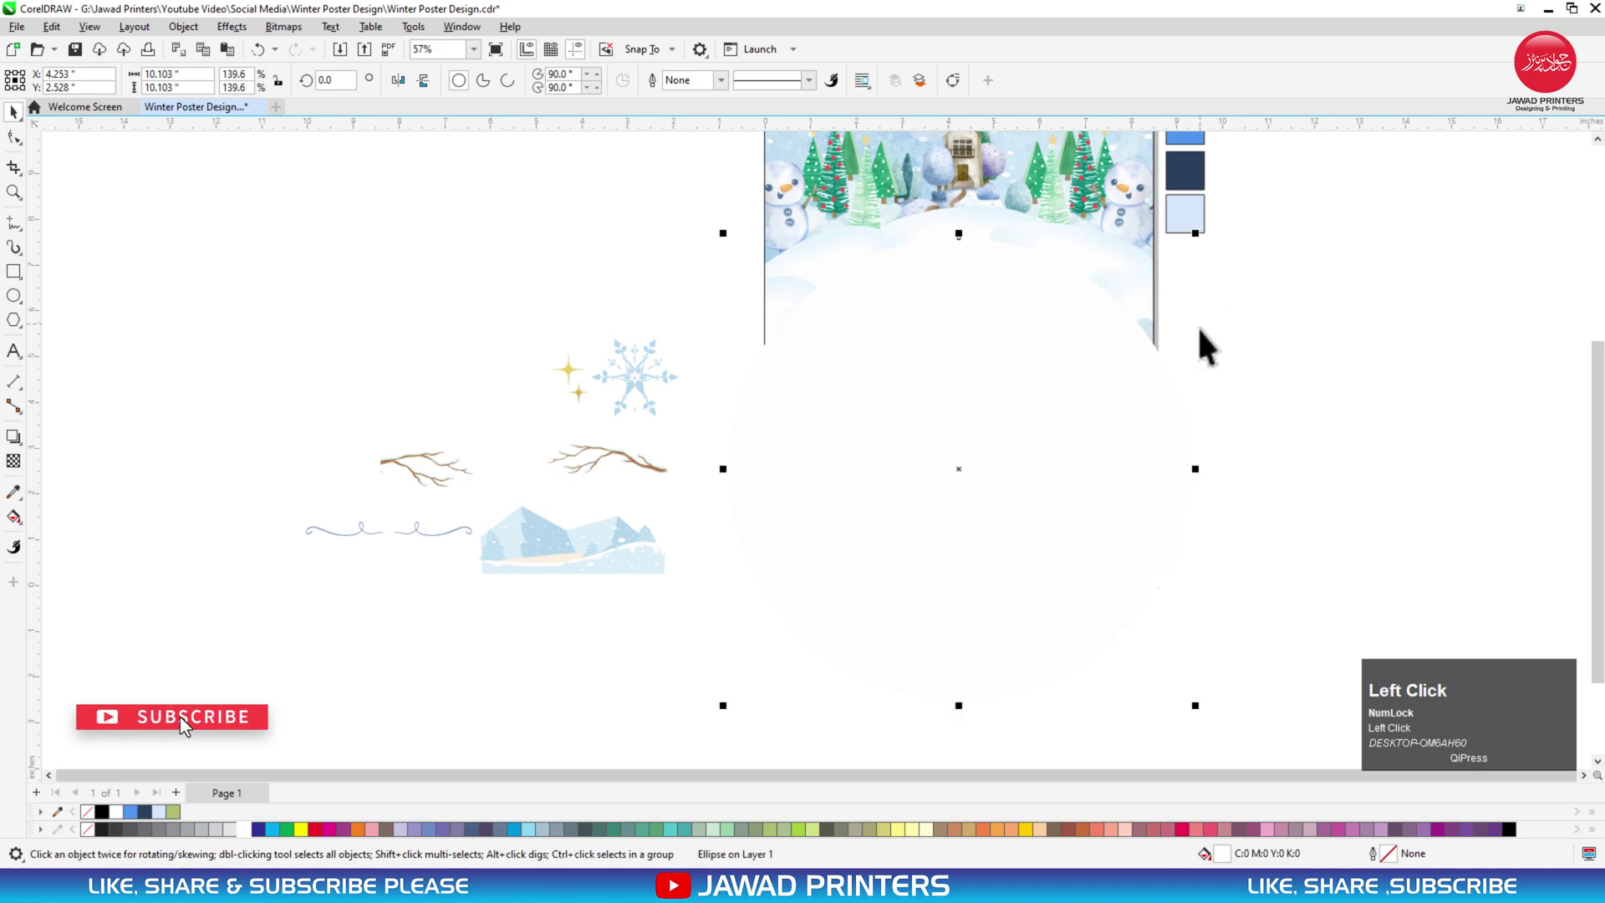
left_click_drag(1191, 473, 1233, 460)
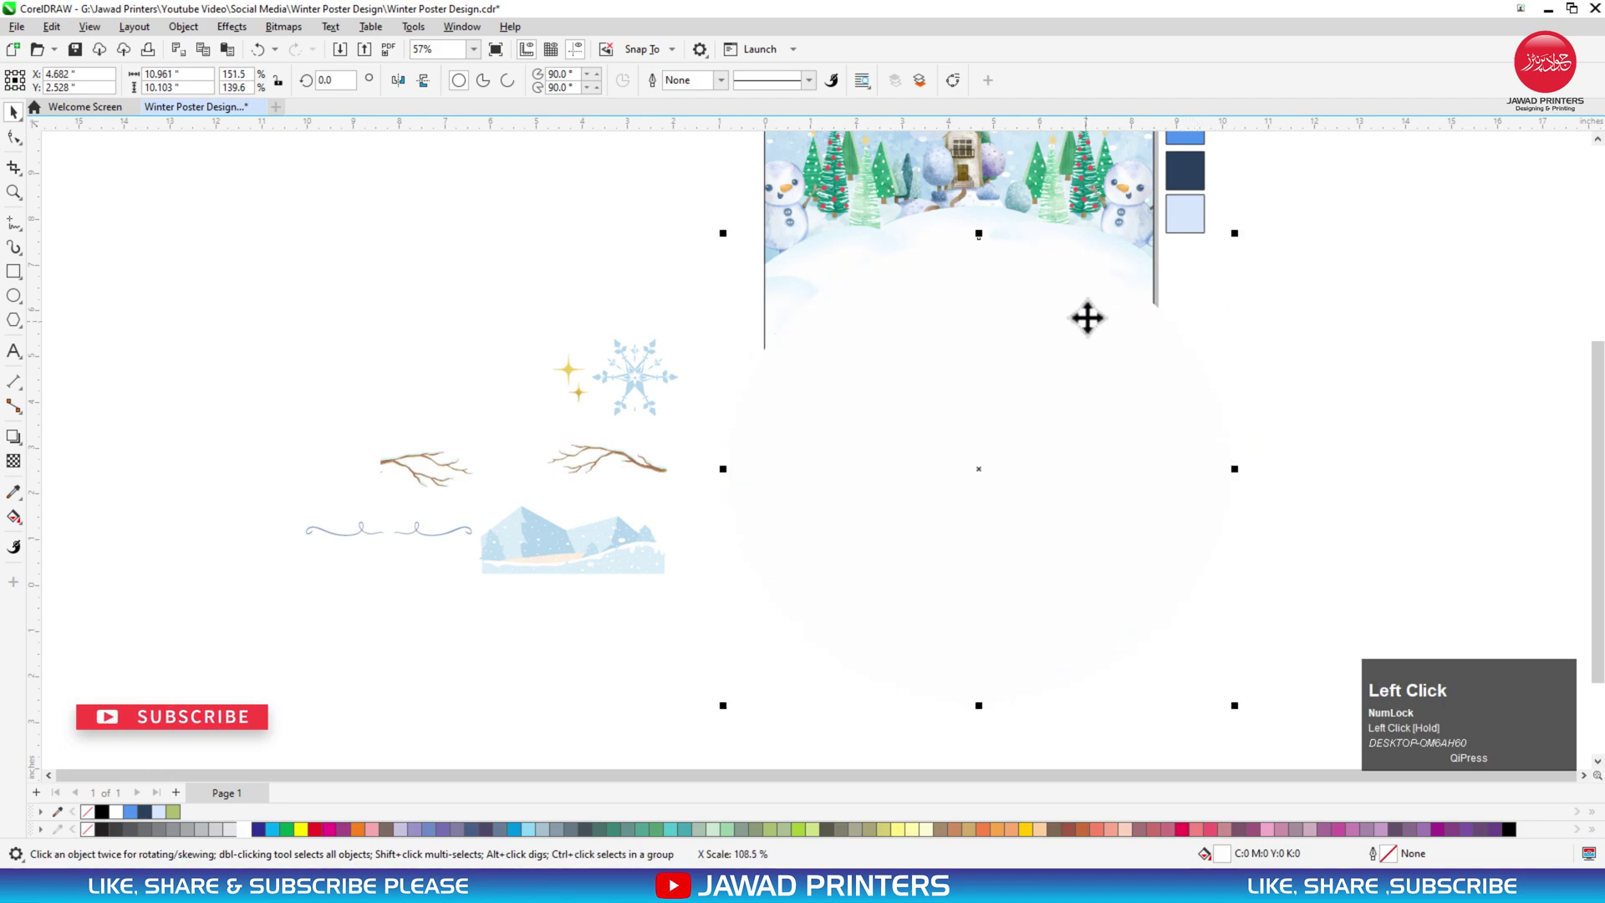
right_click(1095, 295)
left_click(1132, 518)
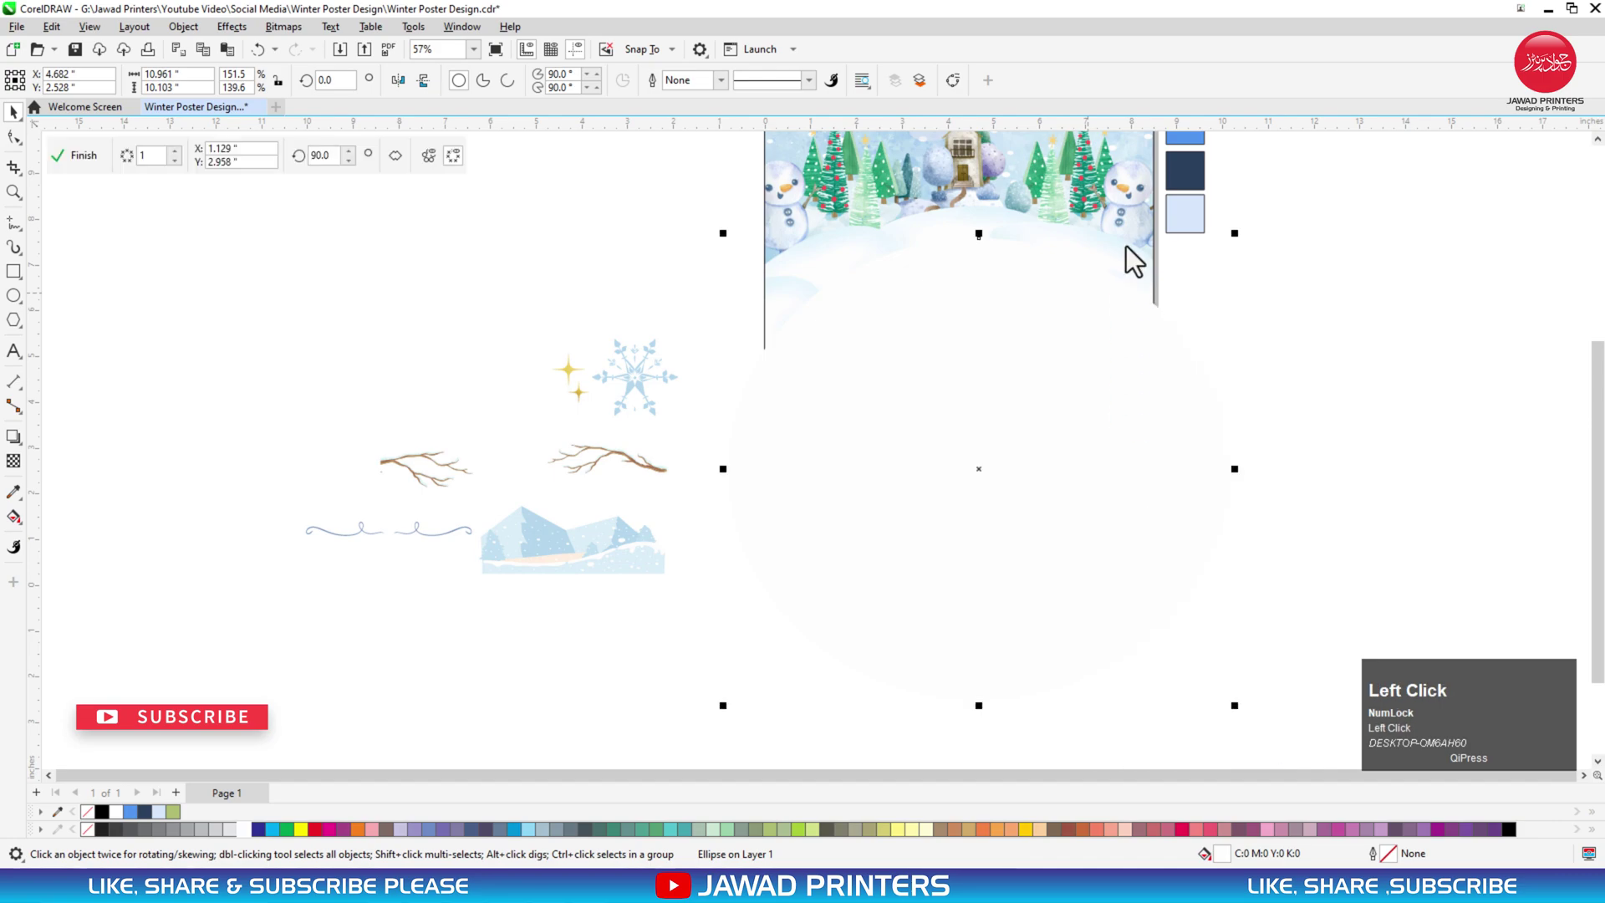
left_click(19, 120)
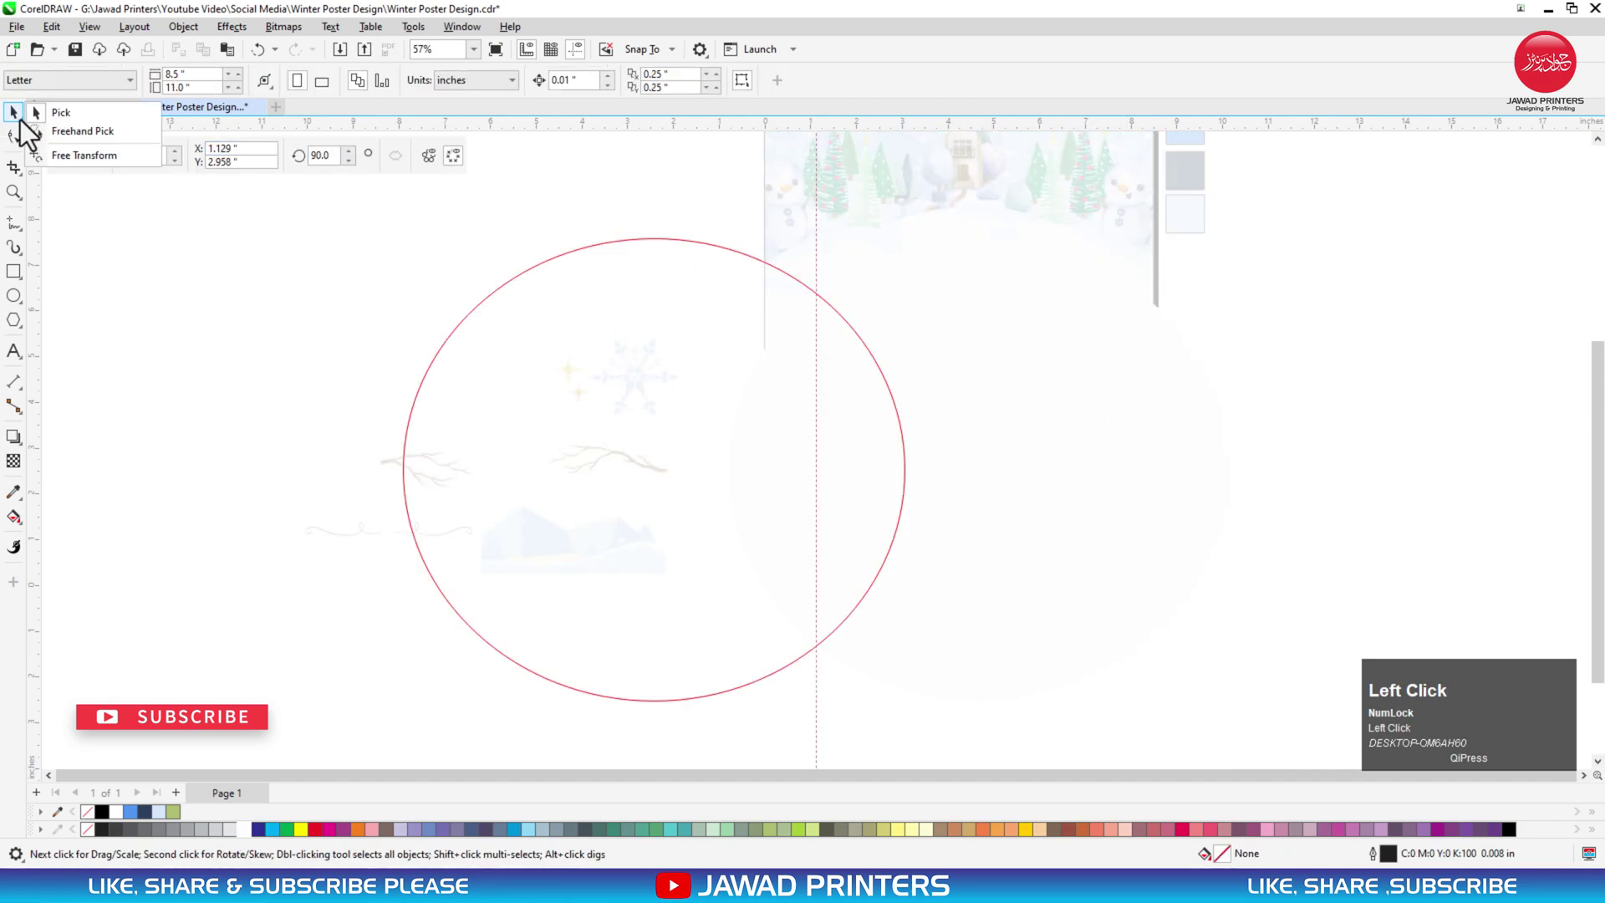
key("ctrl+z")
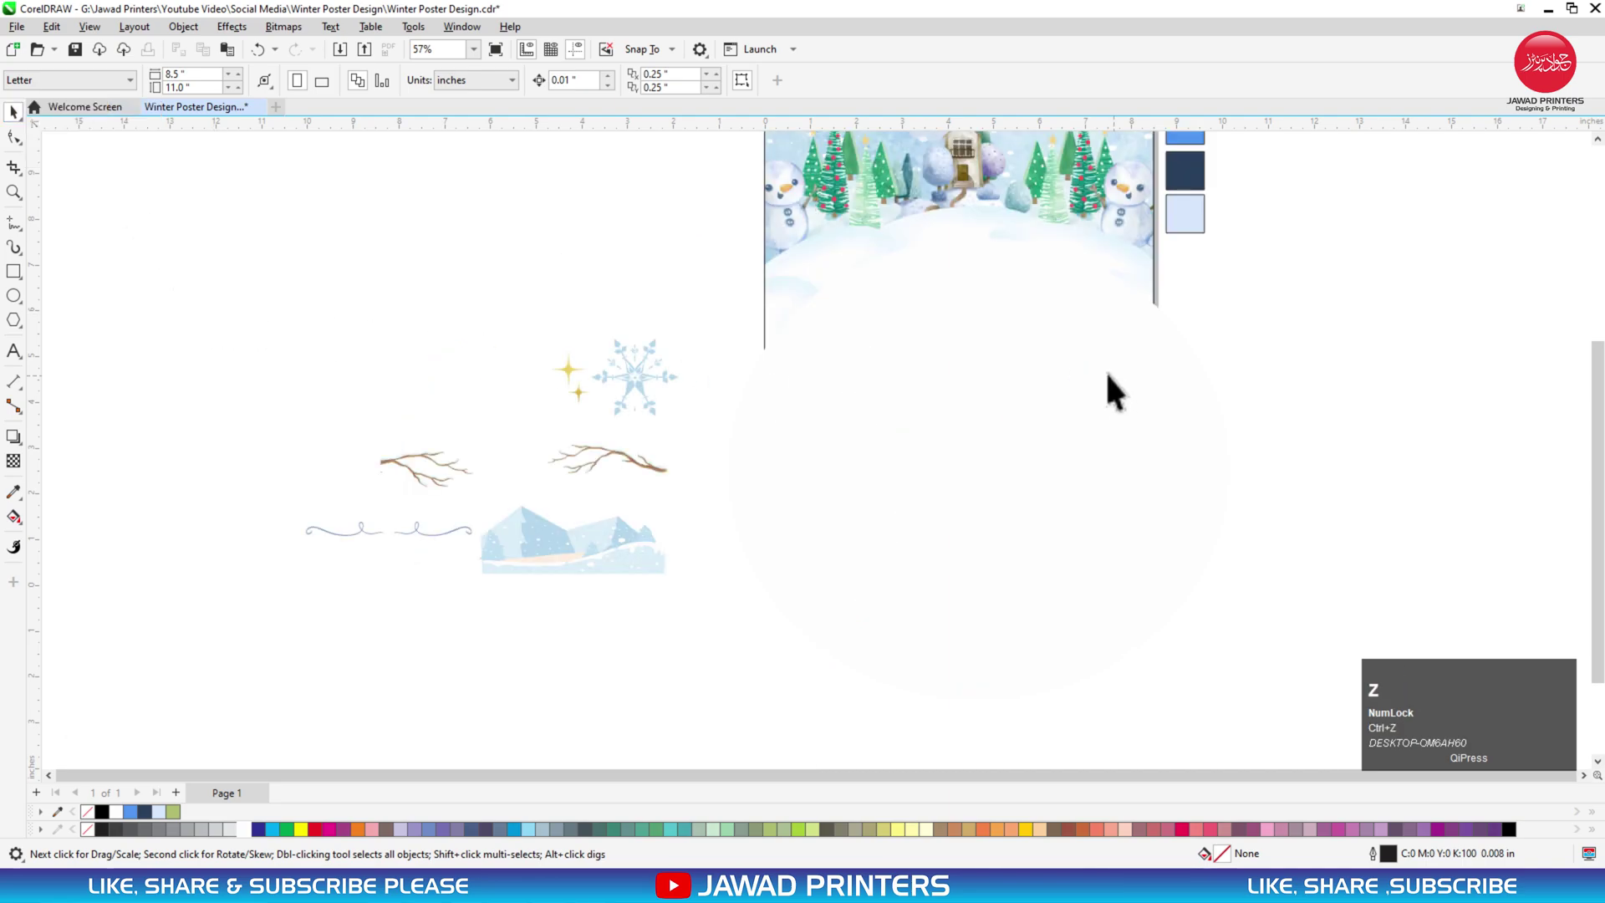
PowerClip the white ellipse inside the poster background
right_click(1045, 304)
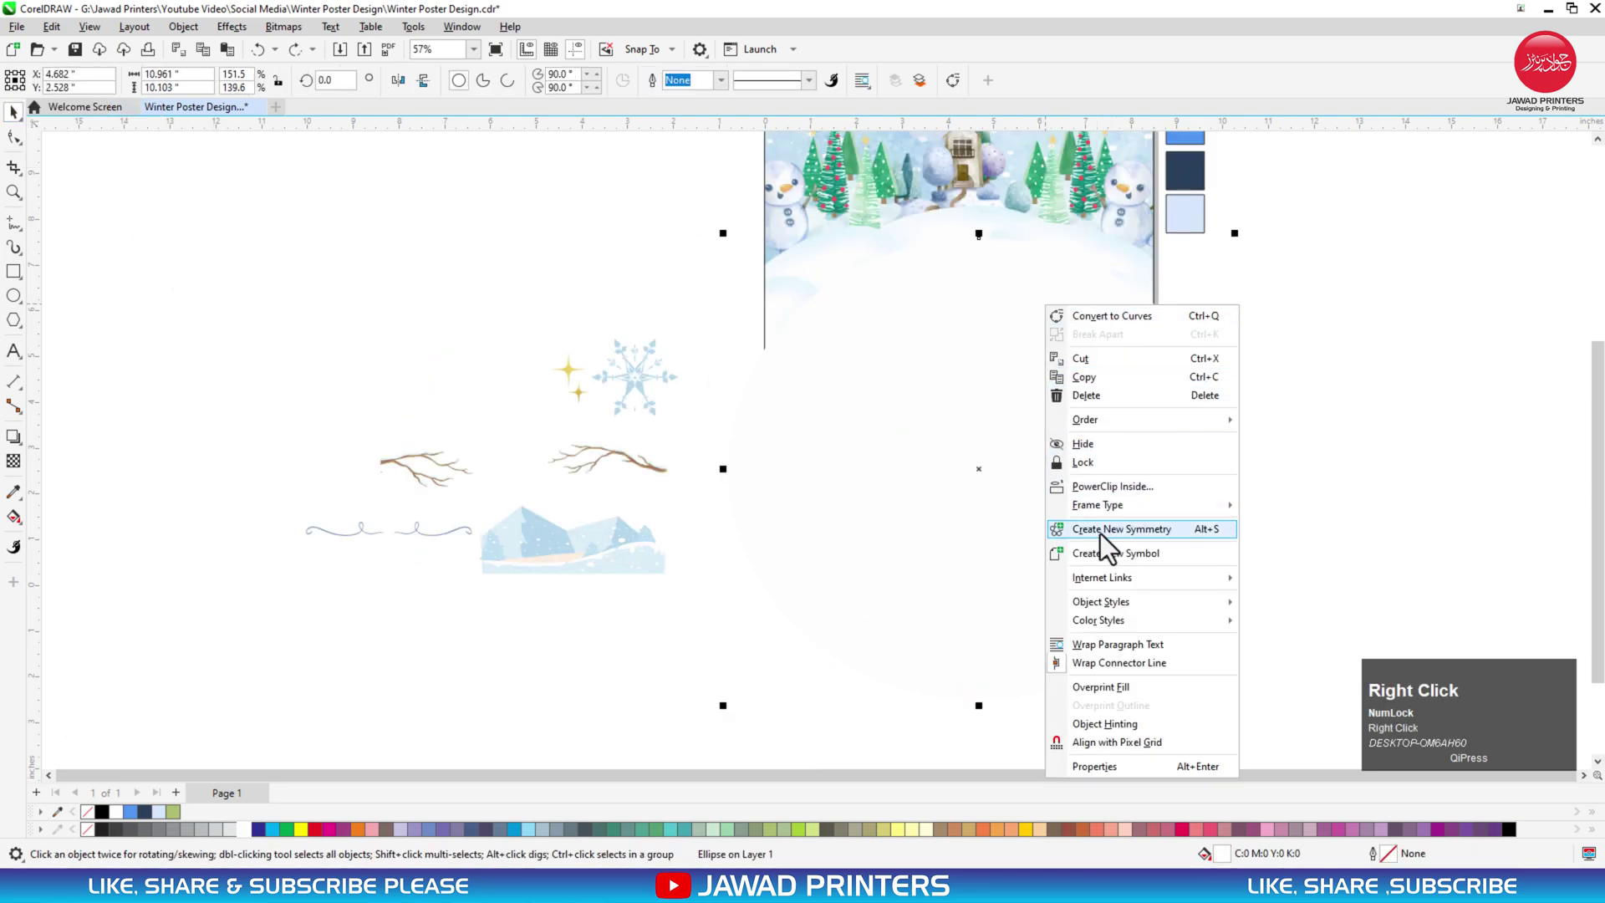
left_click(1095, 487)
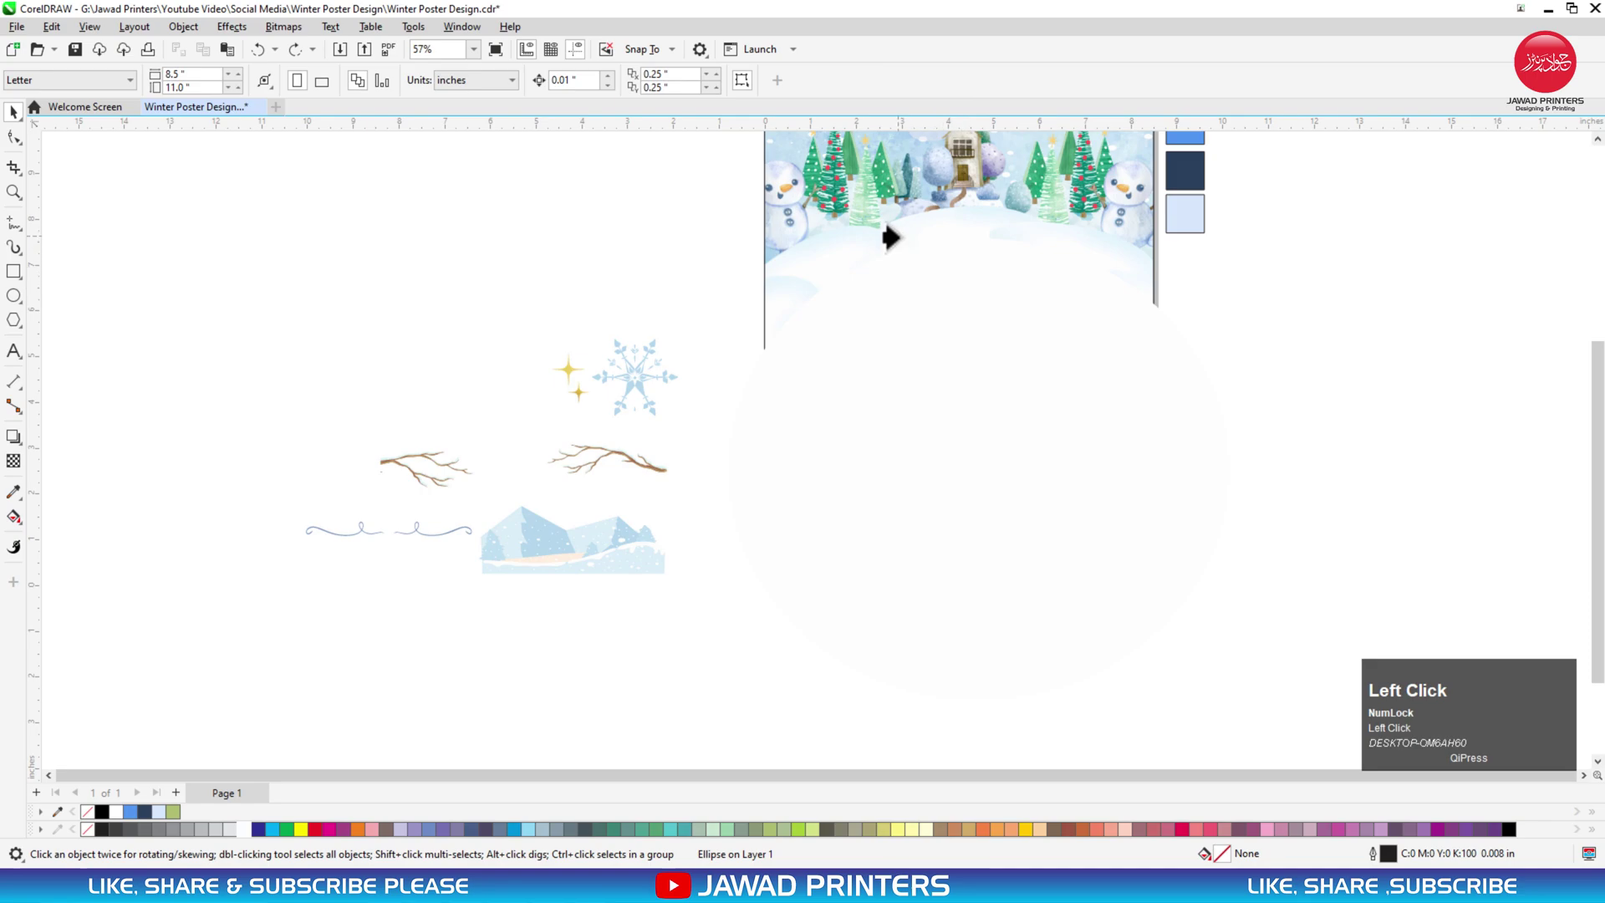
left_click(882, 238)
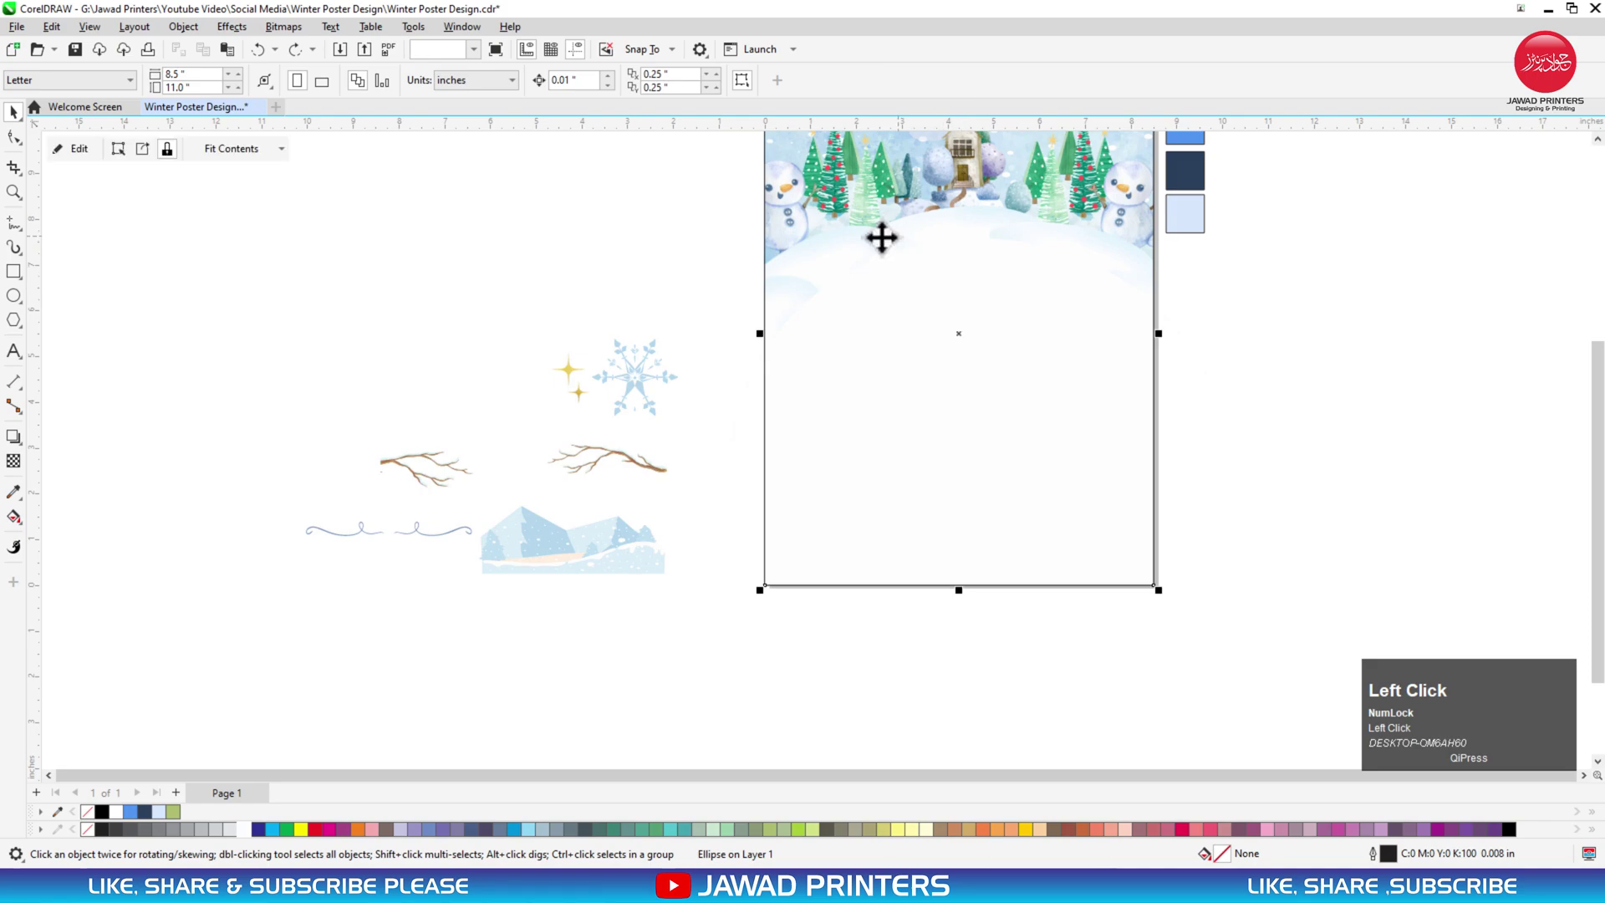
Bring the clipped snow mound in front of the white ellipse and shift the ellipse slightly left and down
left_click(978, 370)
left_click(1028, 222, "ctrl")
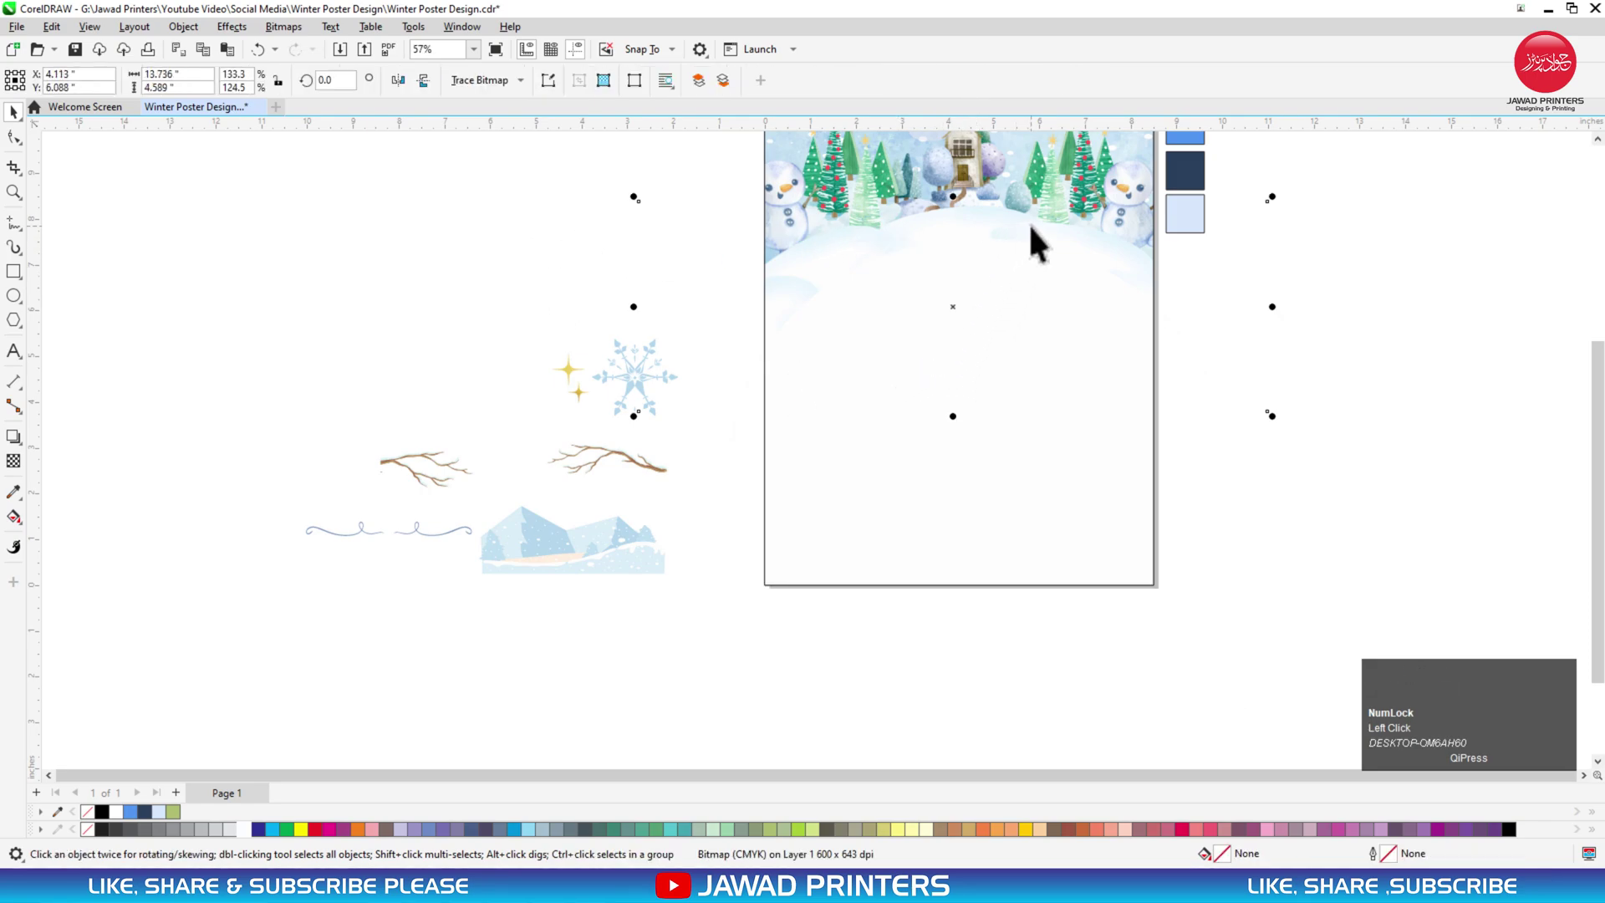
key("shift+Page_Up")
left_click(1035, 465, "ctrl")
left_click_drag(976, 468, 959, 478)
left_click(1242, 404)
Move the social media icon group onto the poster's upper-right corner
key("F3")
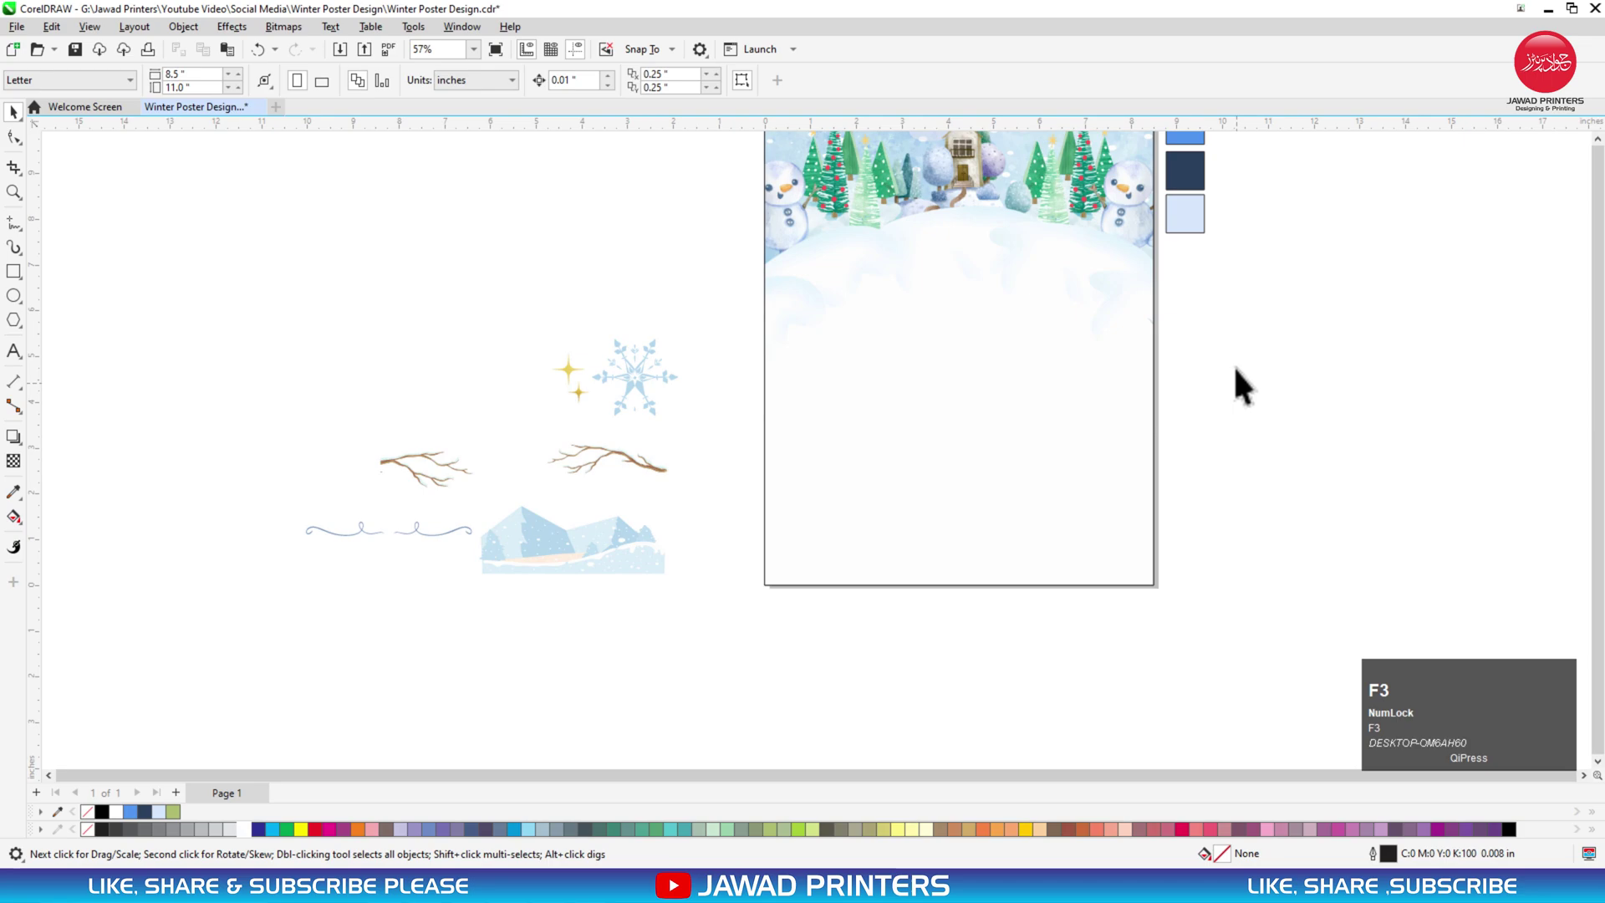
key("F2")
left_click_drag(1299, 213, 764, 543)
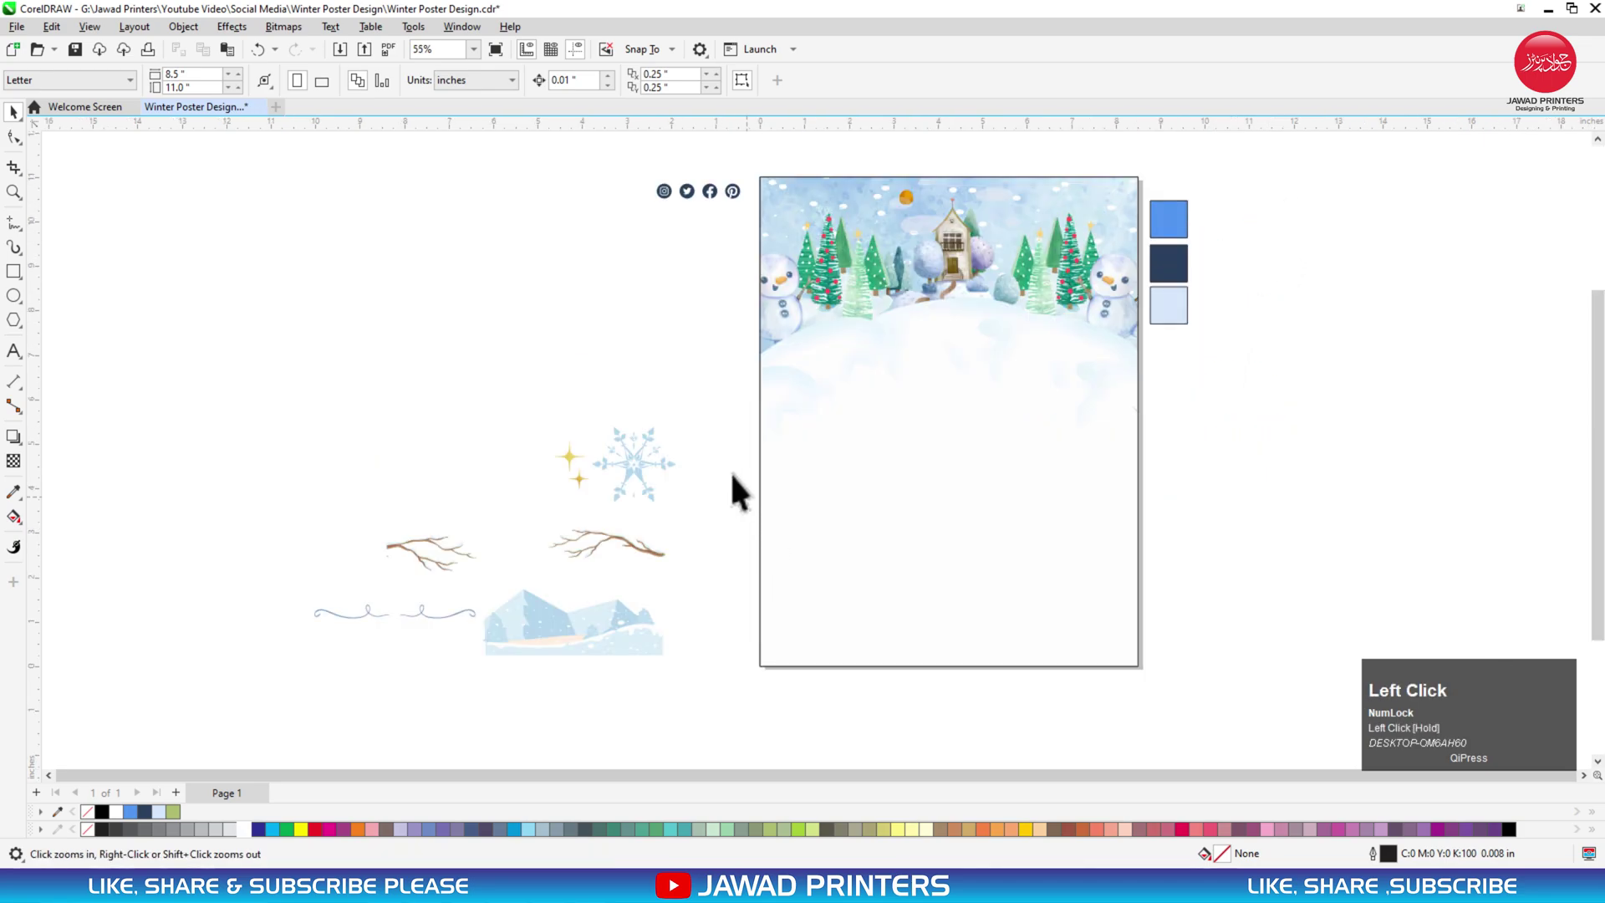
key("space")
left_click_drag(709, 185, 987, 219)
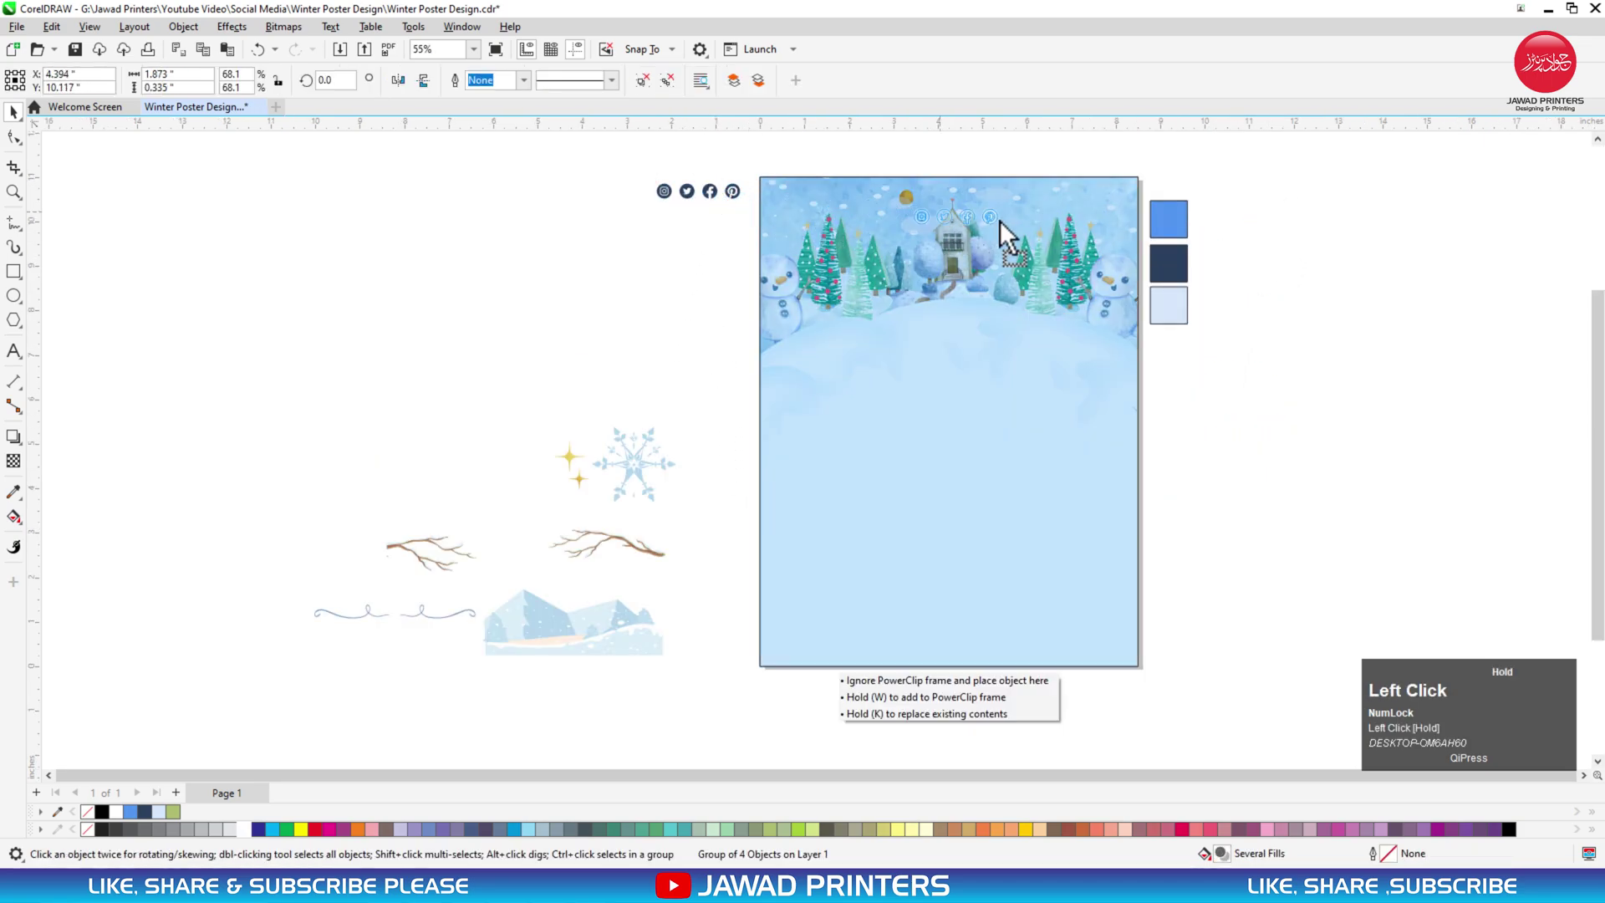
left_click_drag(1090, 197, 1130, 184)
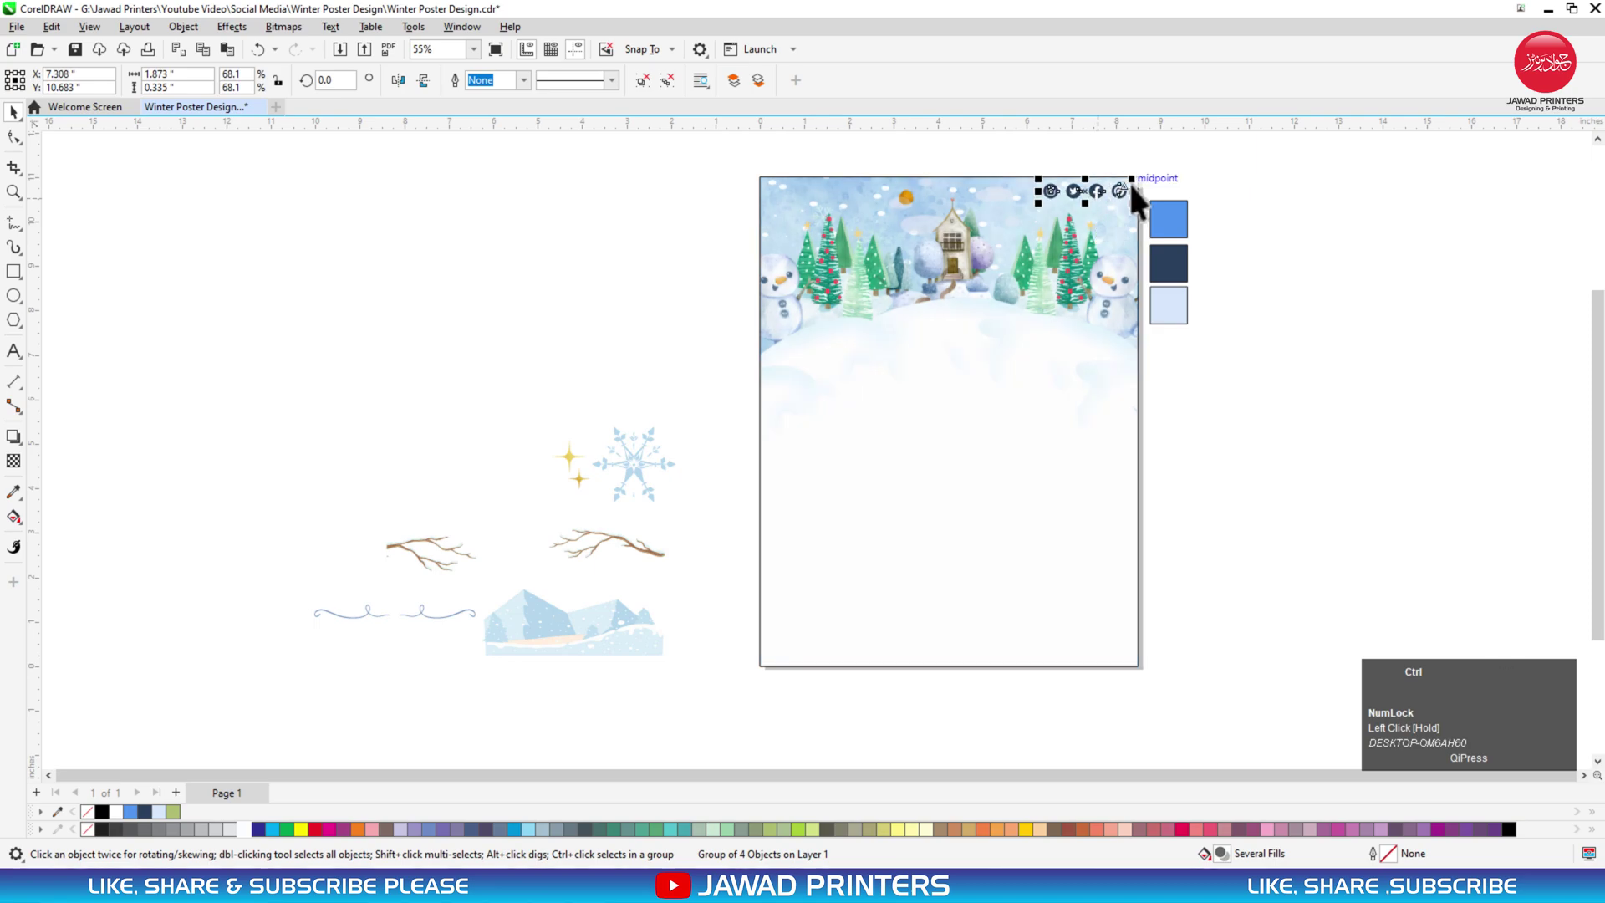
Add the text "Winter" on the blank white area of the poster
left_click(1179, 168)
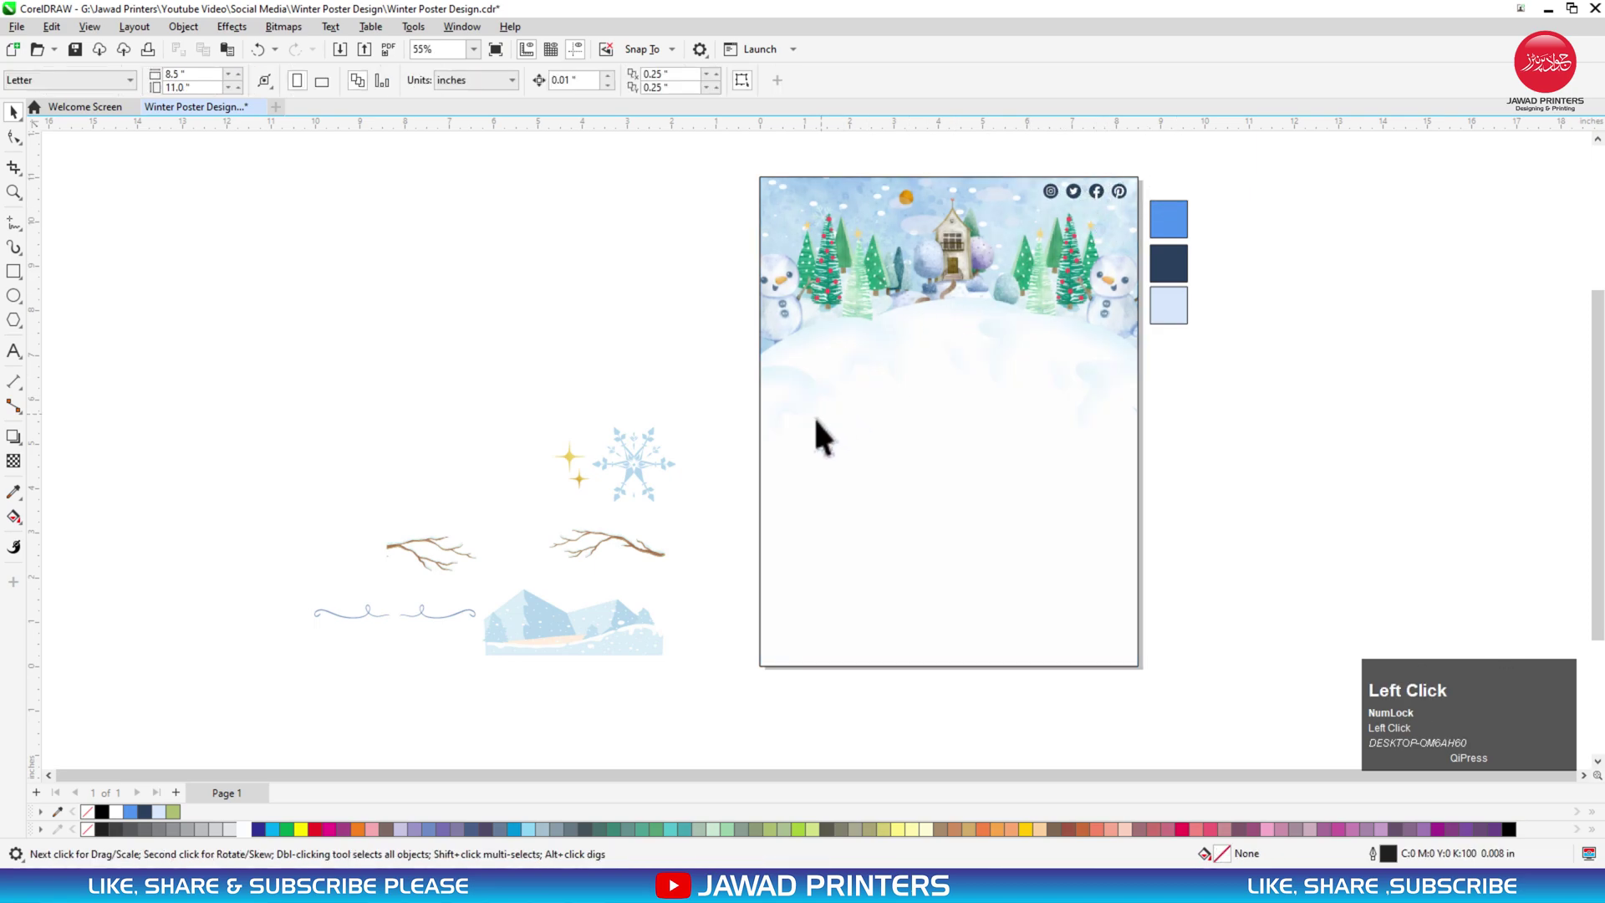
left_click(637, 474)
left_click(13, 356)
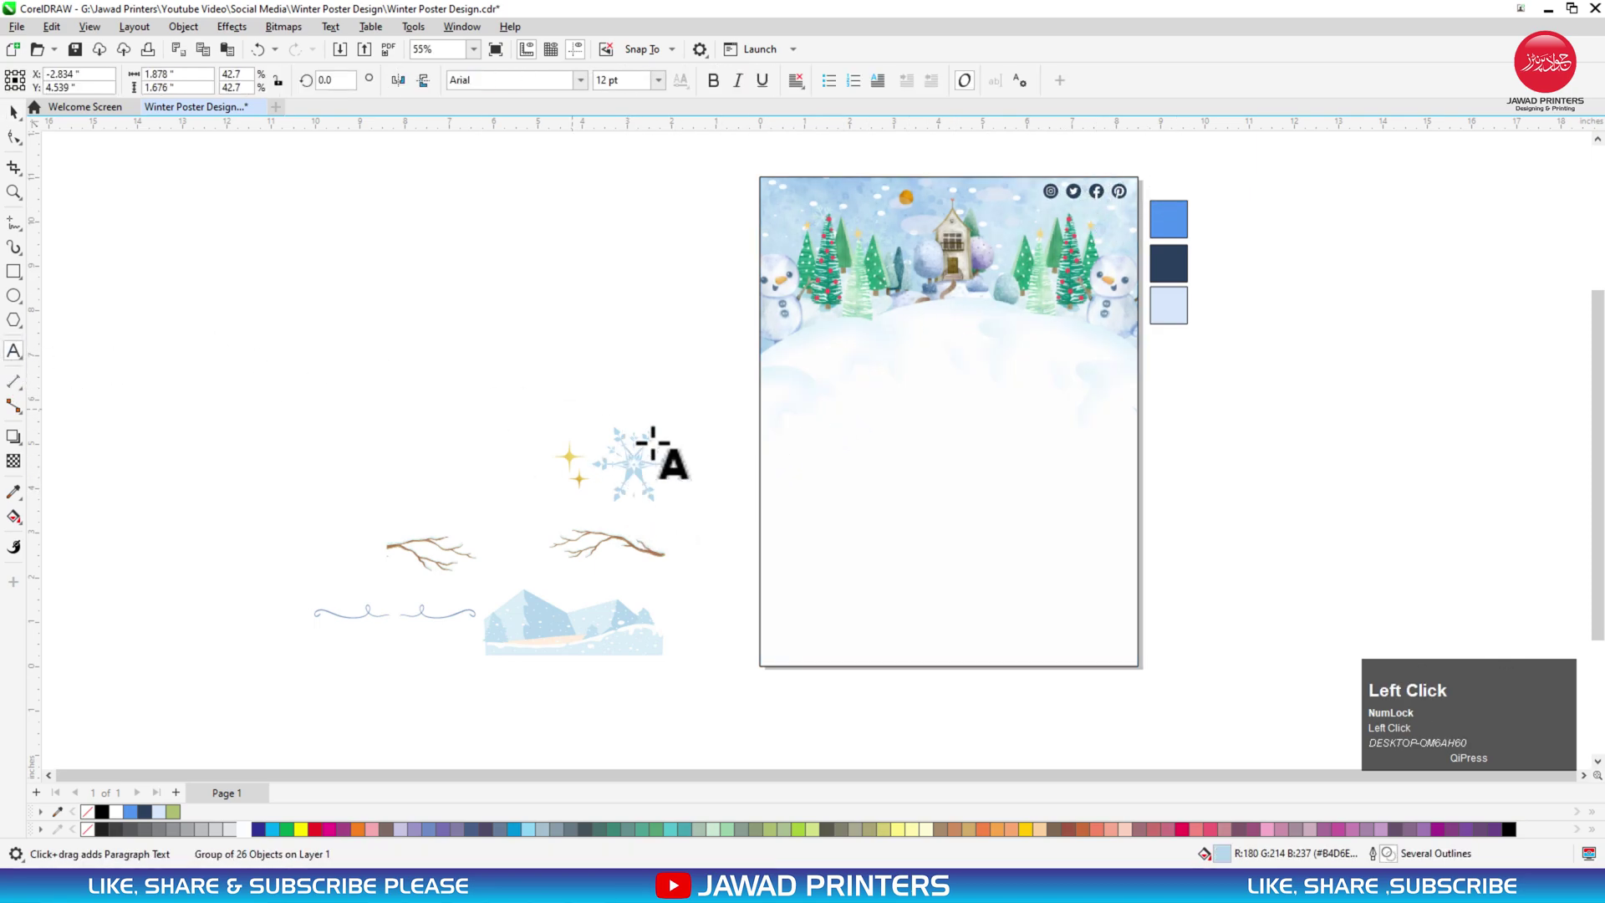
left_click(887, 457)
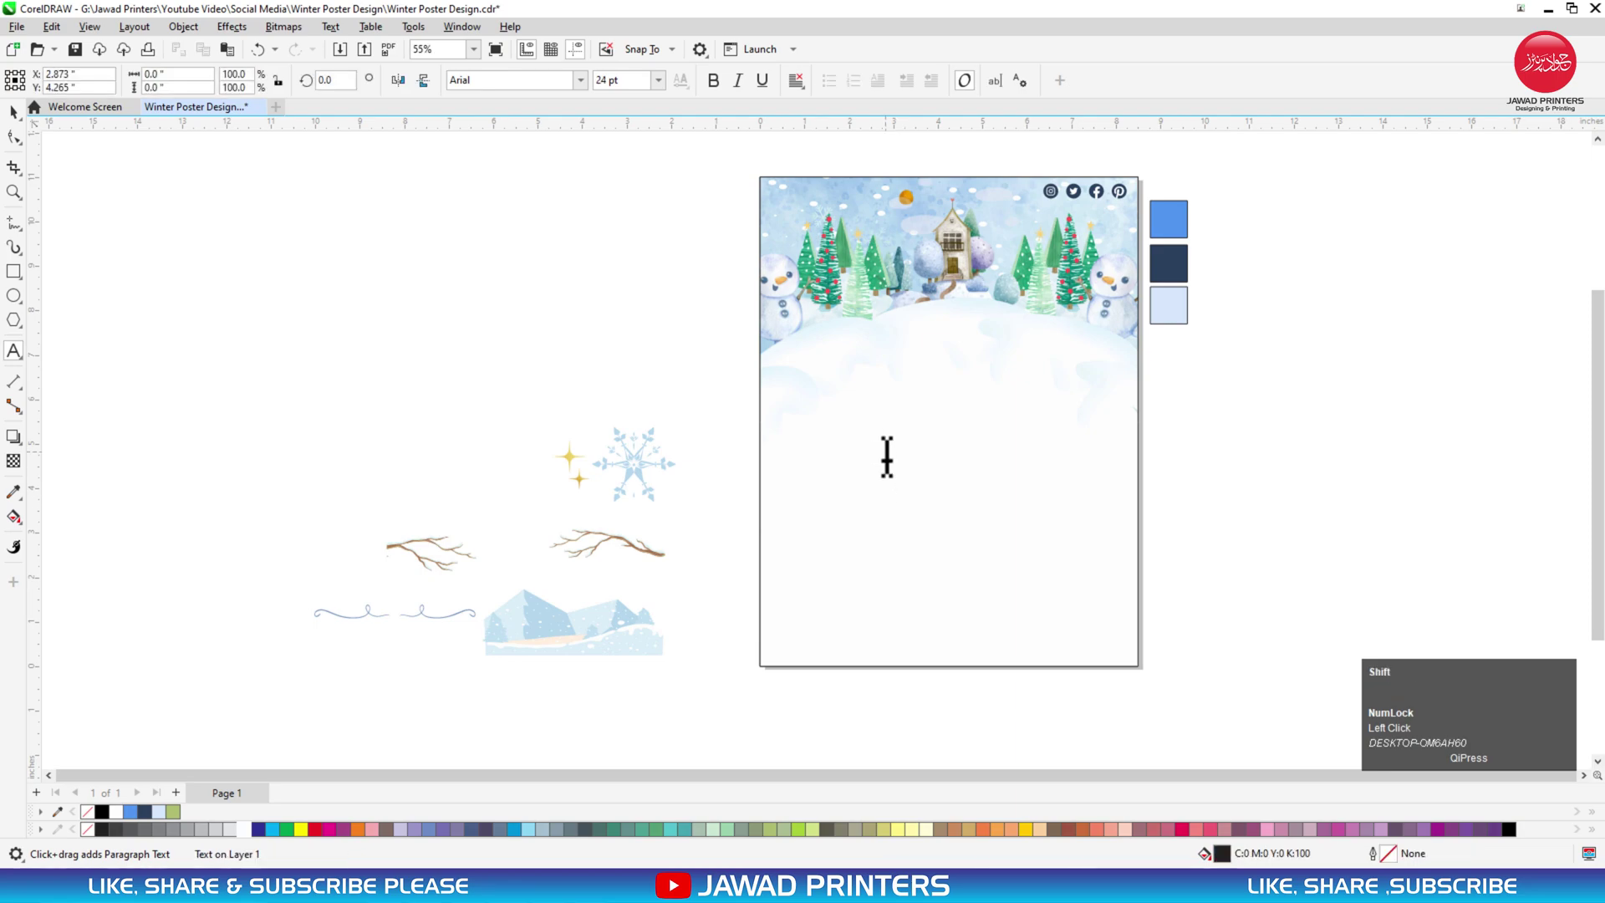
key("BackSpace")
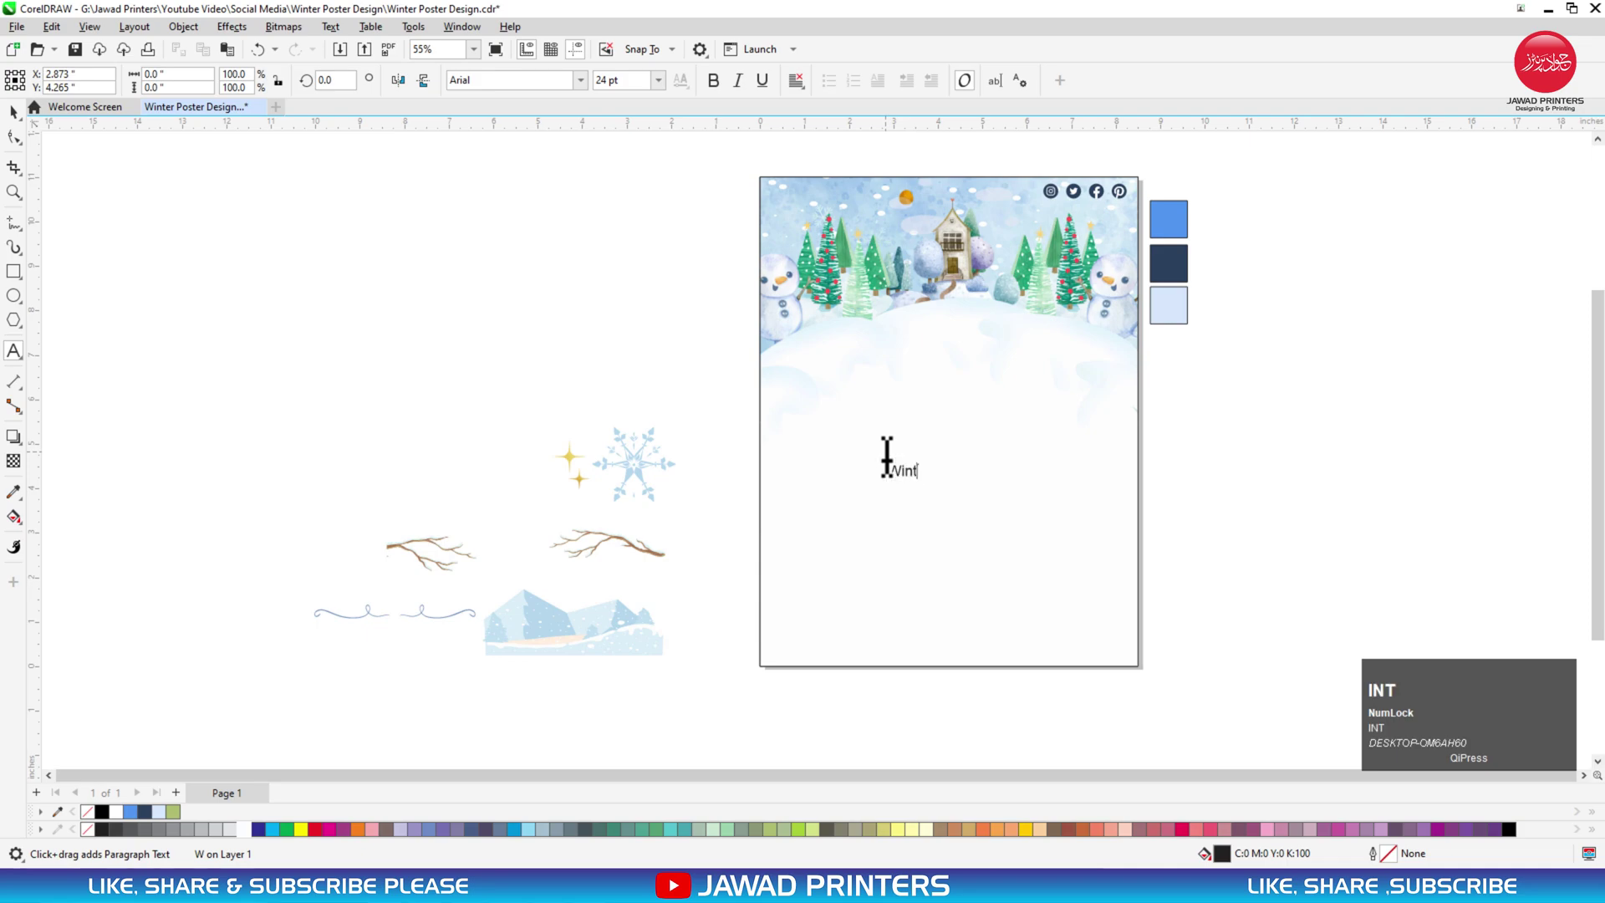
key("BackSpace")
key("BackSpace")
key("F2")
left_click_drag(627, 234, 1254, 644)
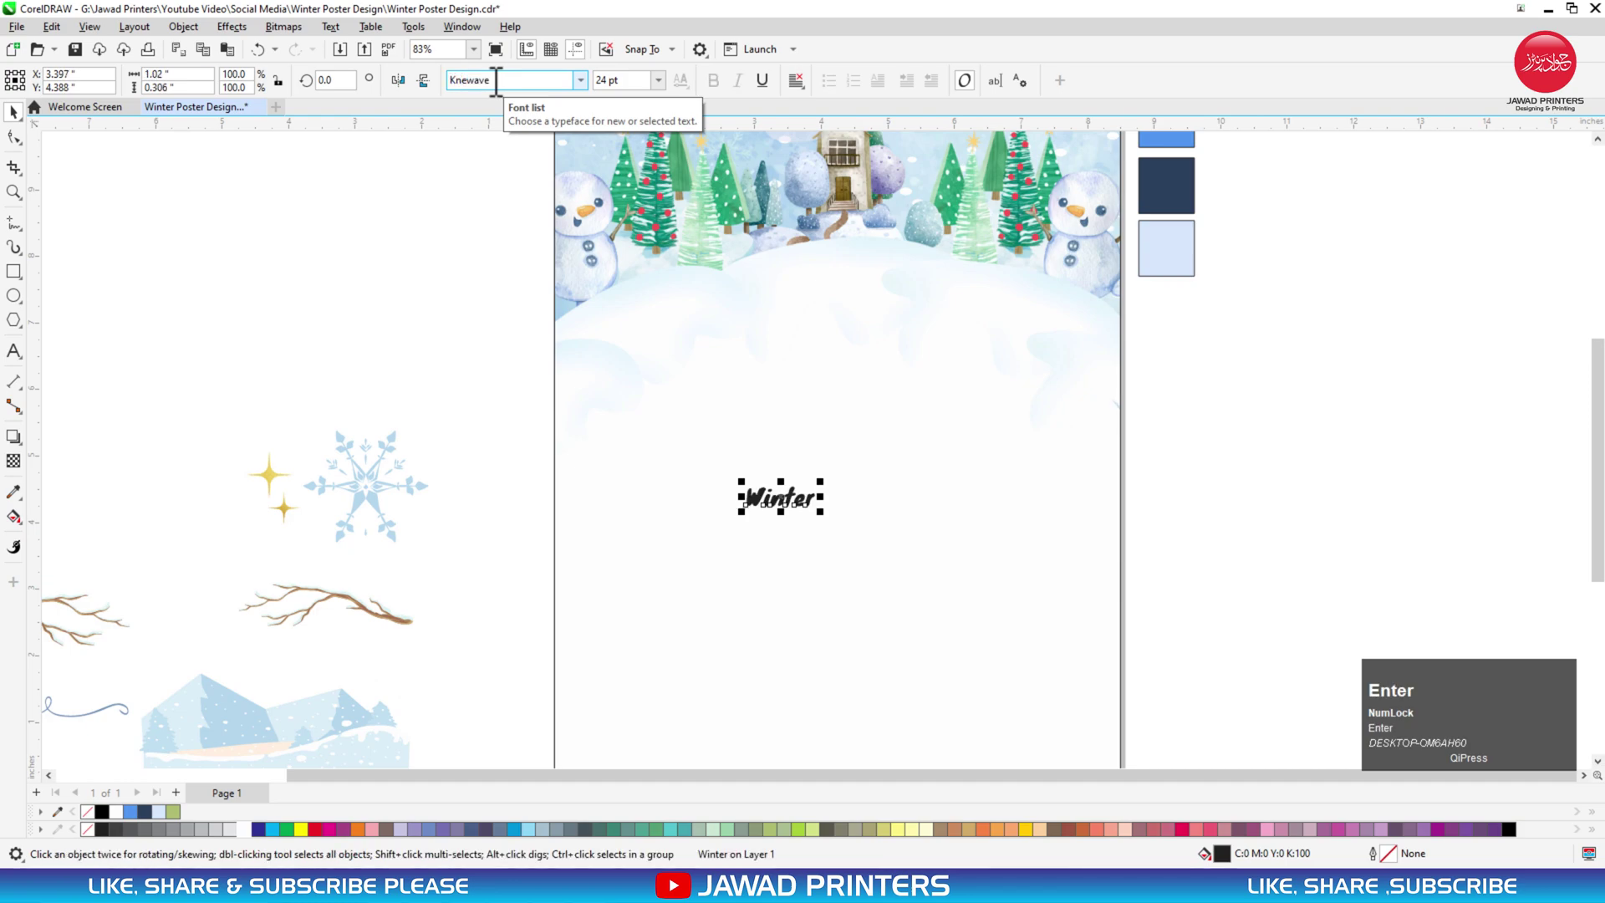
Set the Winter text in the KG Always A Good Time font and enlarge it to about 110 pt
left_click(495, 81)
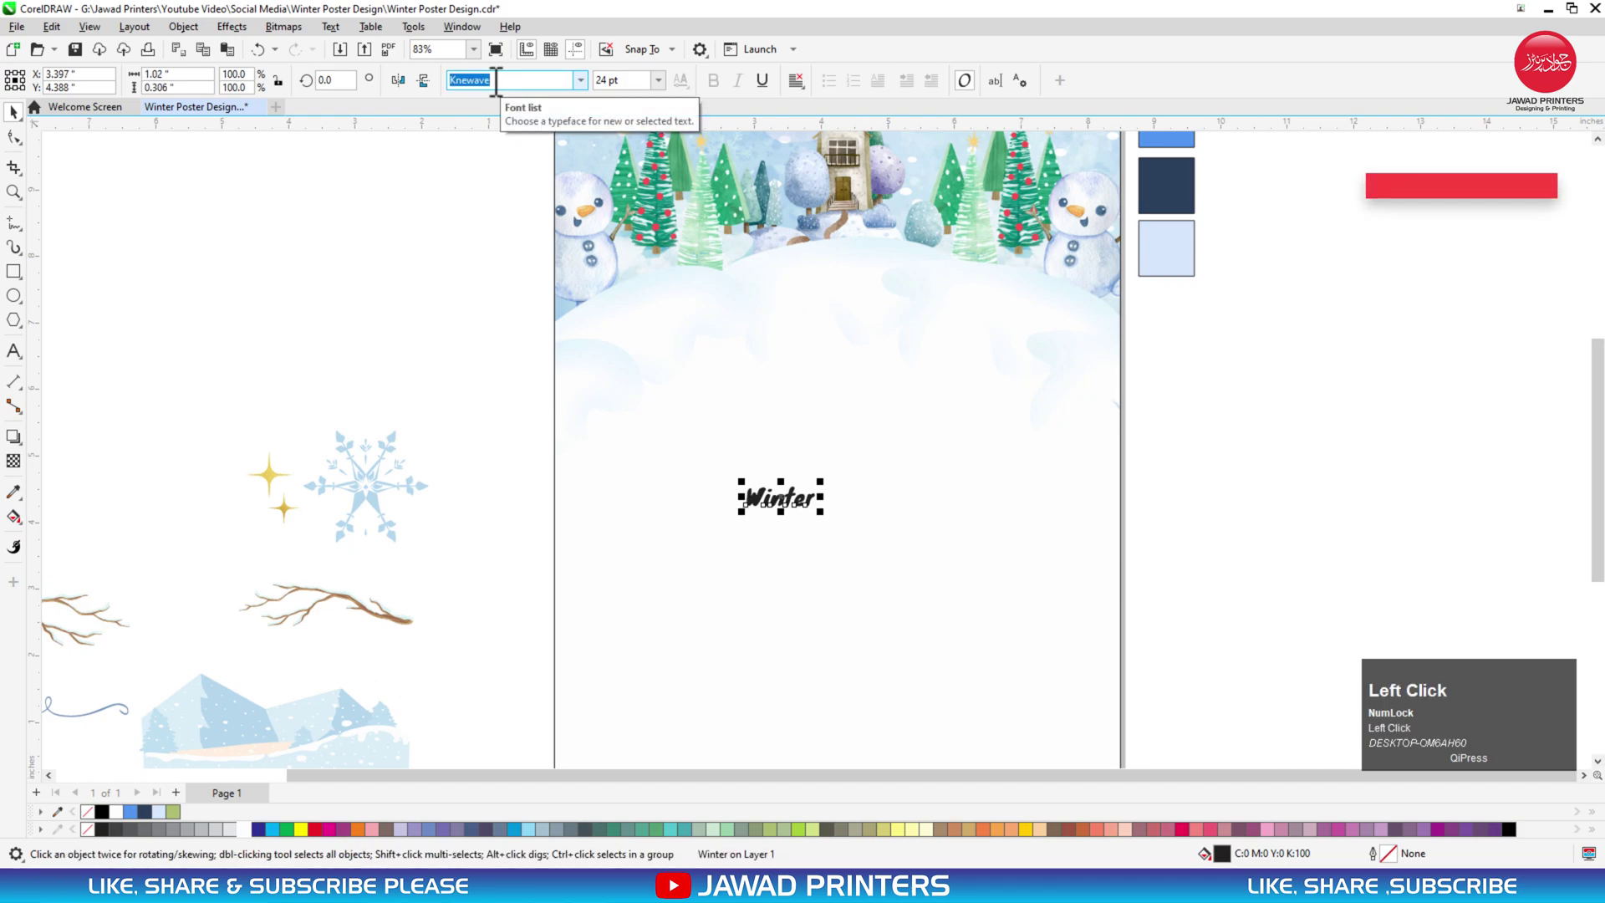
left_click(578, 80)
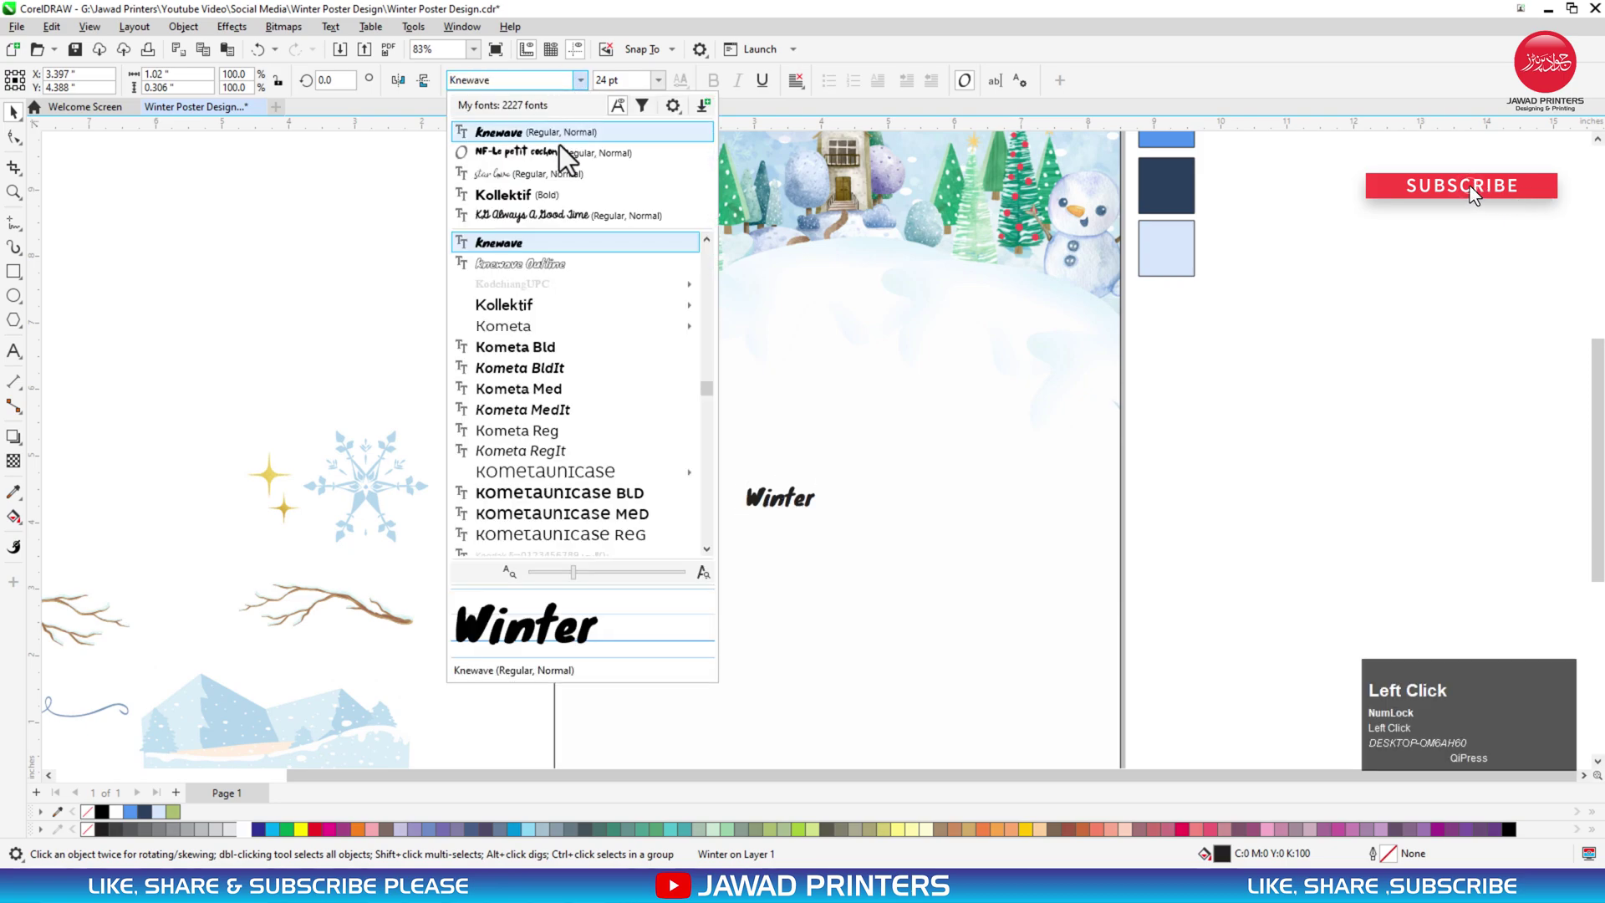
left_click(545, 217)
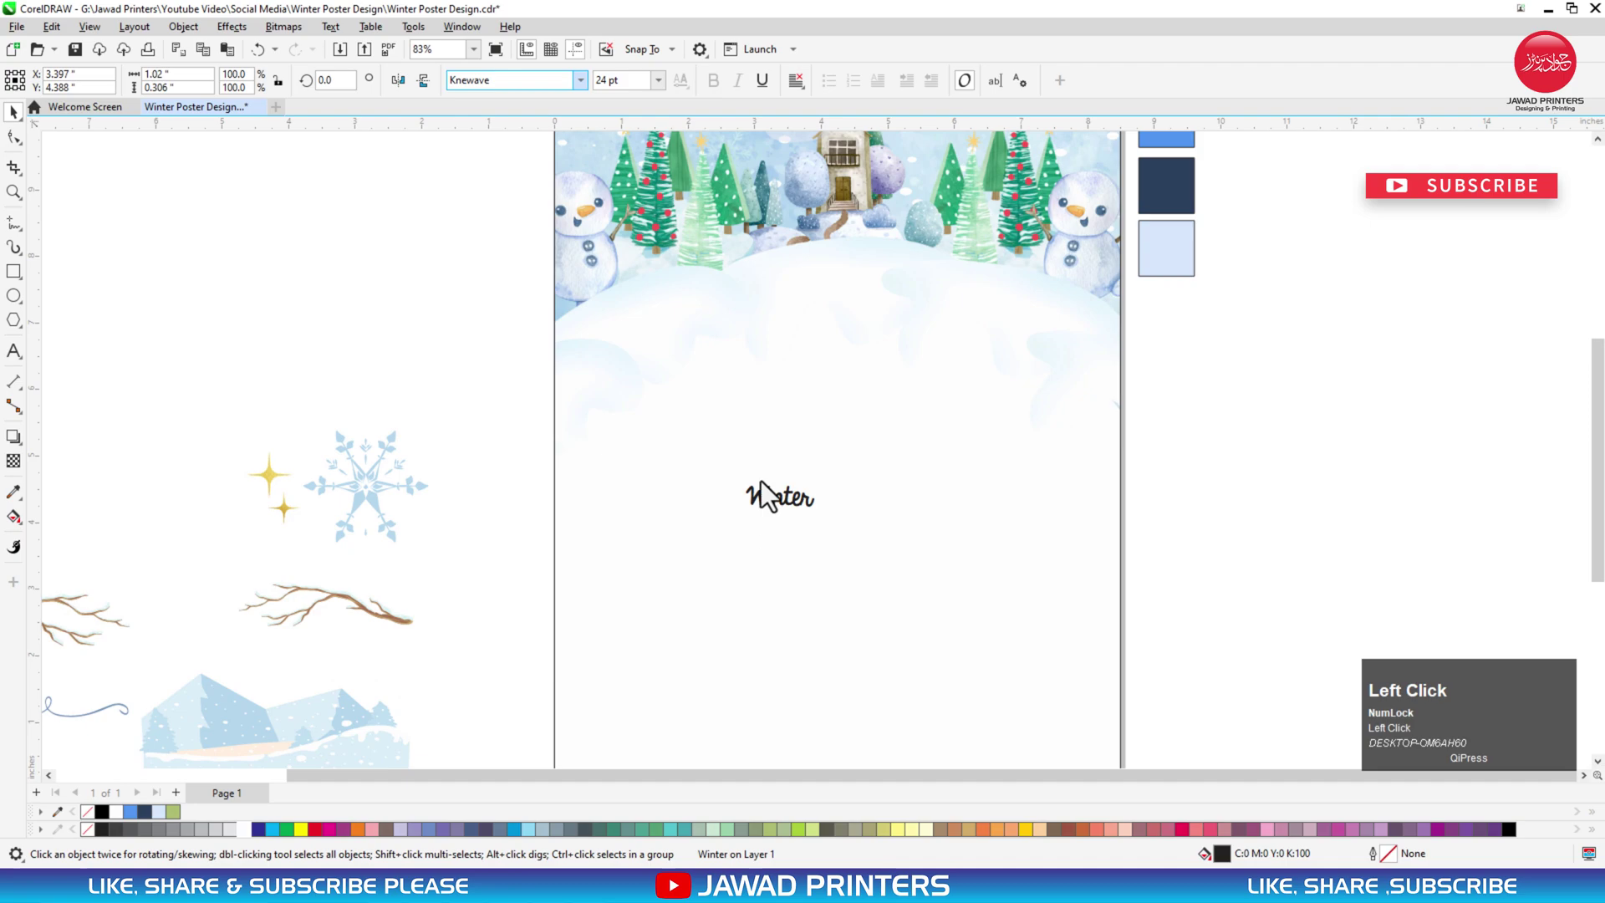
left_click_drag(807, 501, 946, 591)
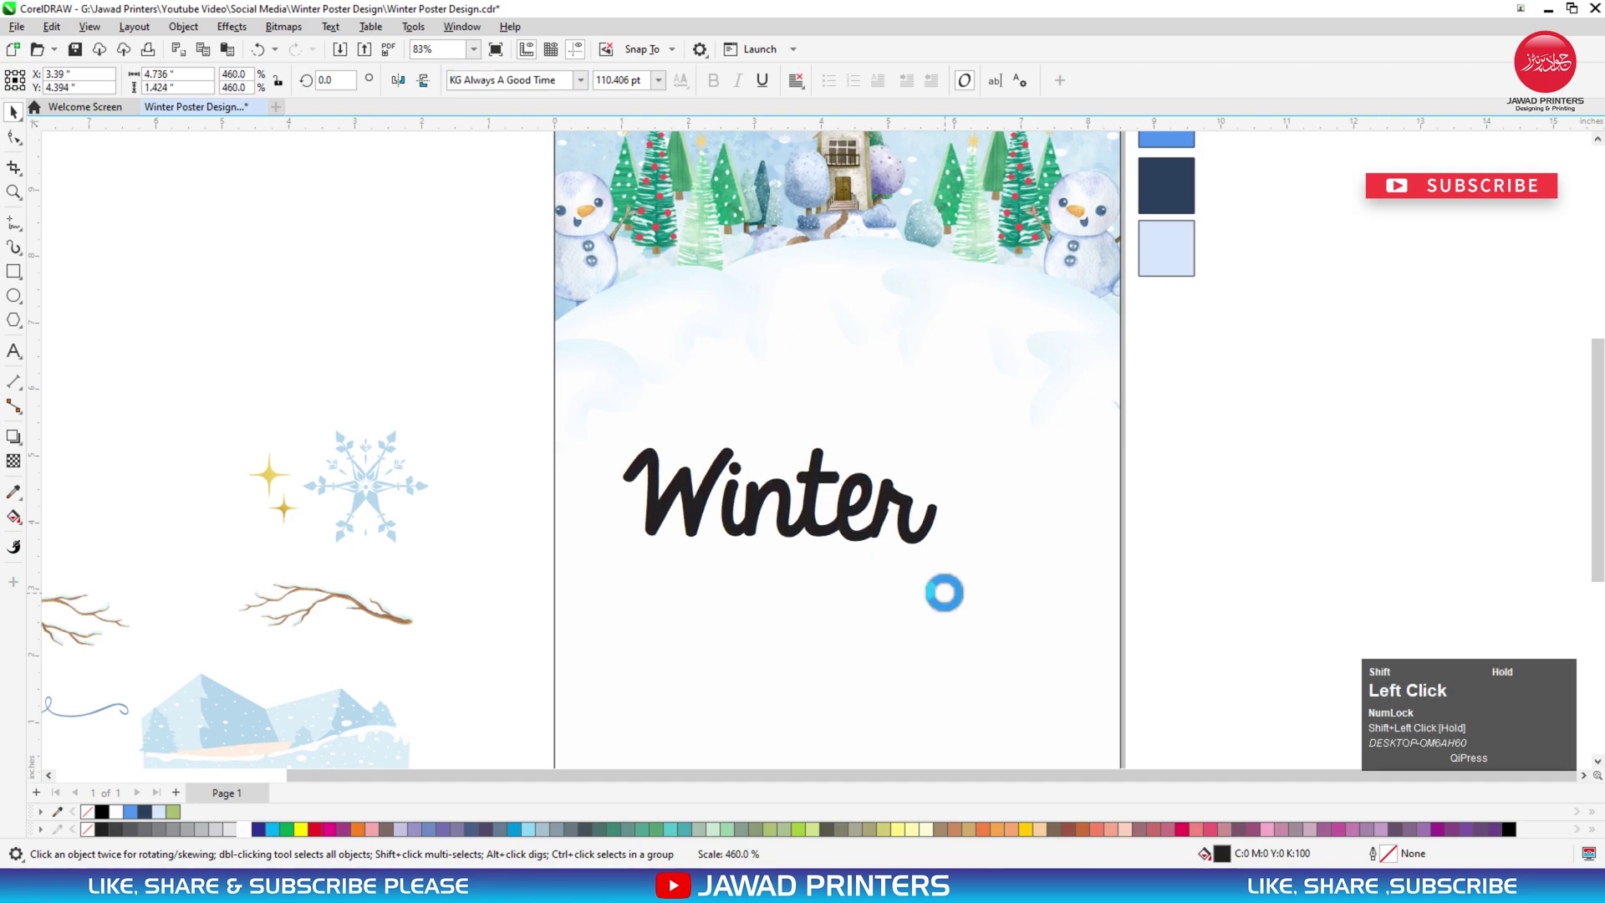
Fill the Winter text with the bright blue #5095F1 and move it up to the foot of the snow mound
left_click(130, 812)
left_click_drag(872, 462, 930, 356)
left_click(1044, 491)
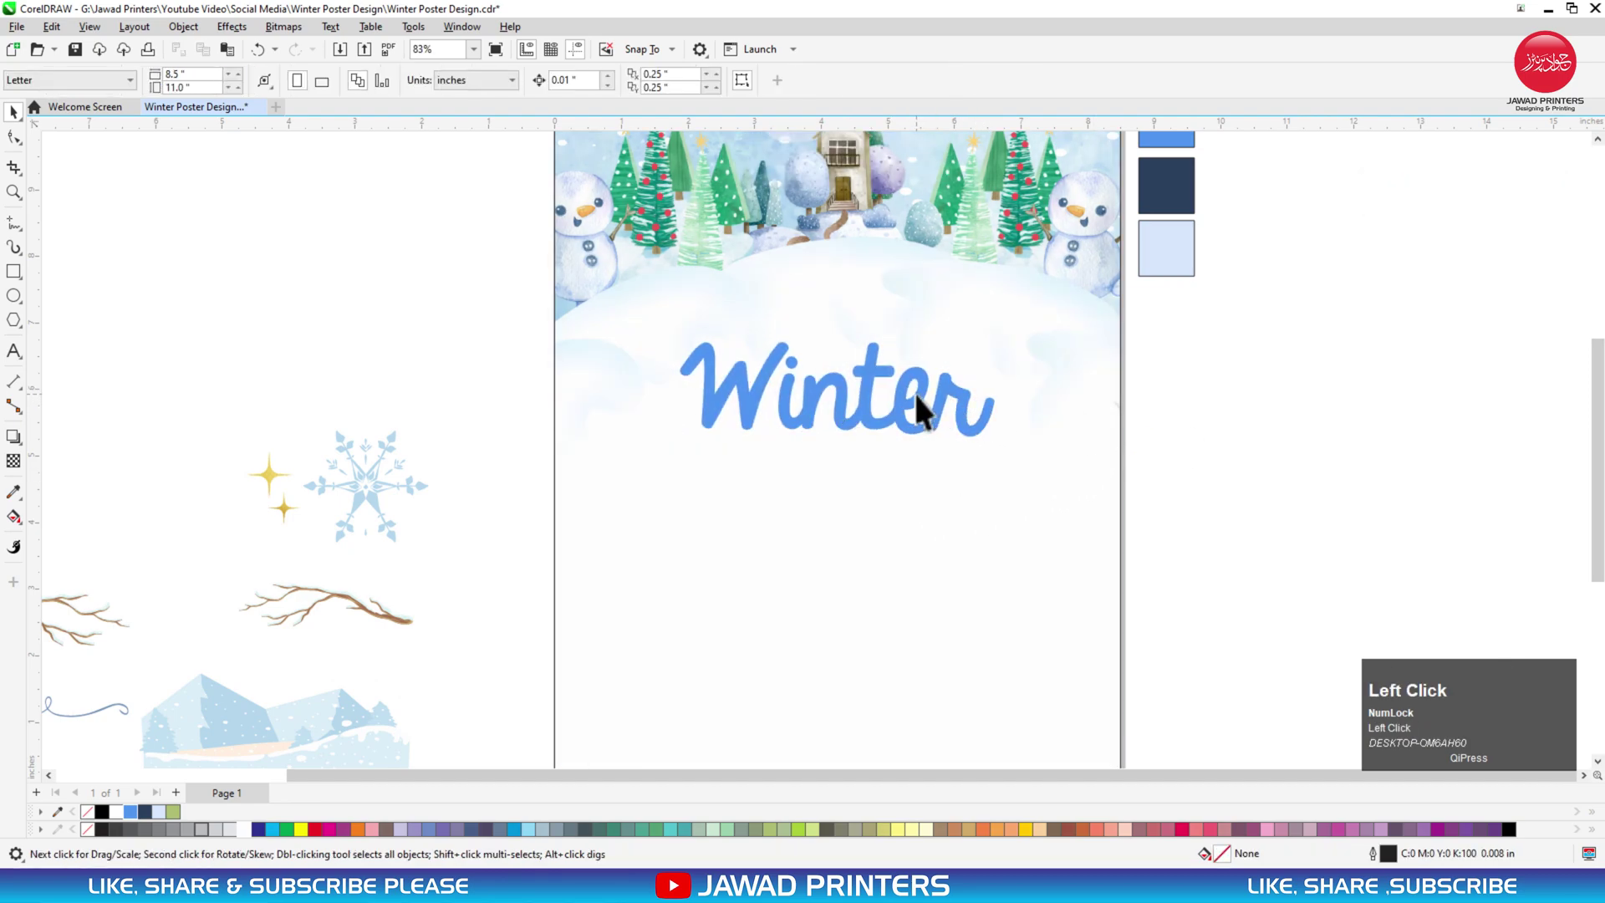
Rotate the Winter text to about 12° so it slants upward, and enlarge it to about 134 pt
left_click(945, 383)
left_click(944, 383)
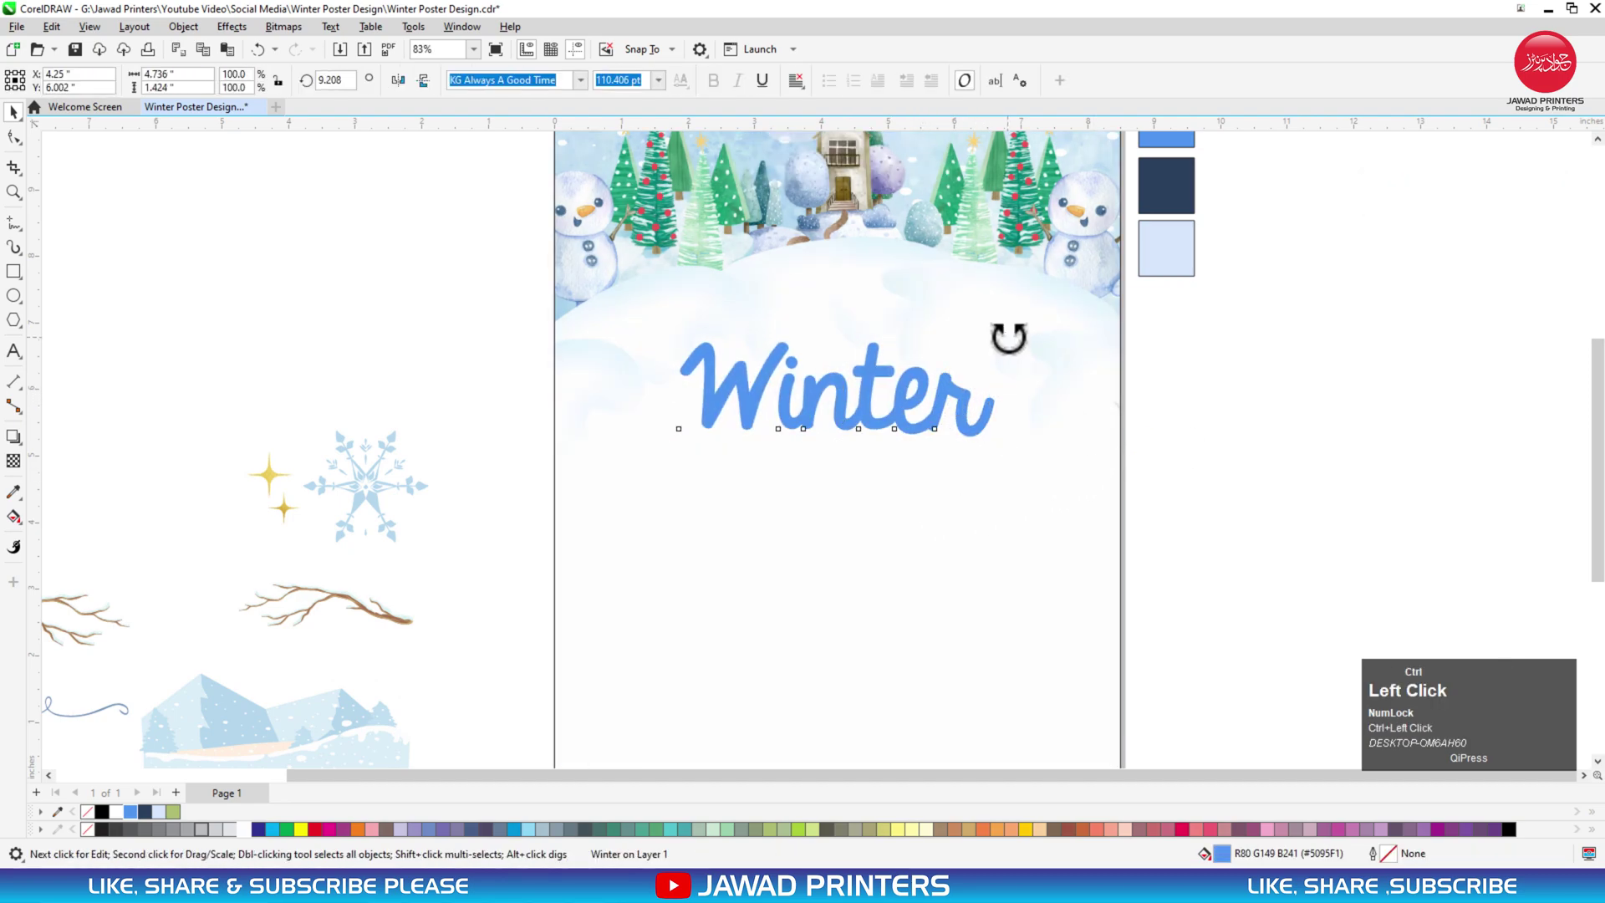
left_click_drag(1007, 337, 1001, 299)
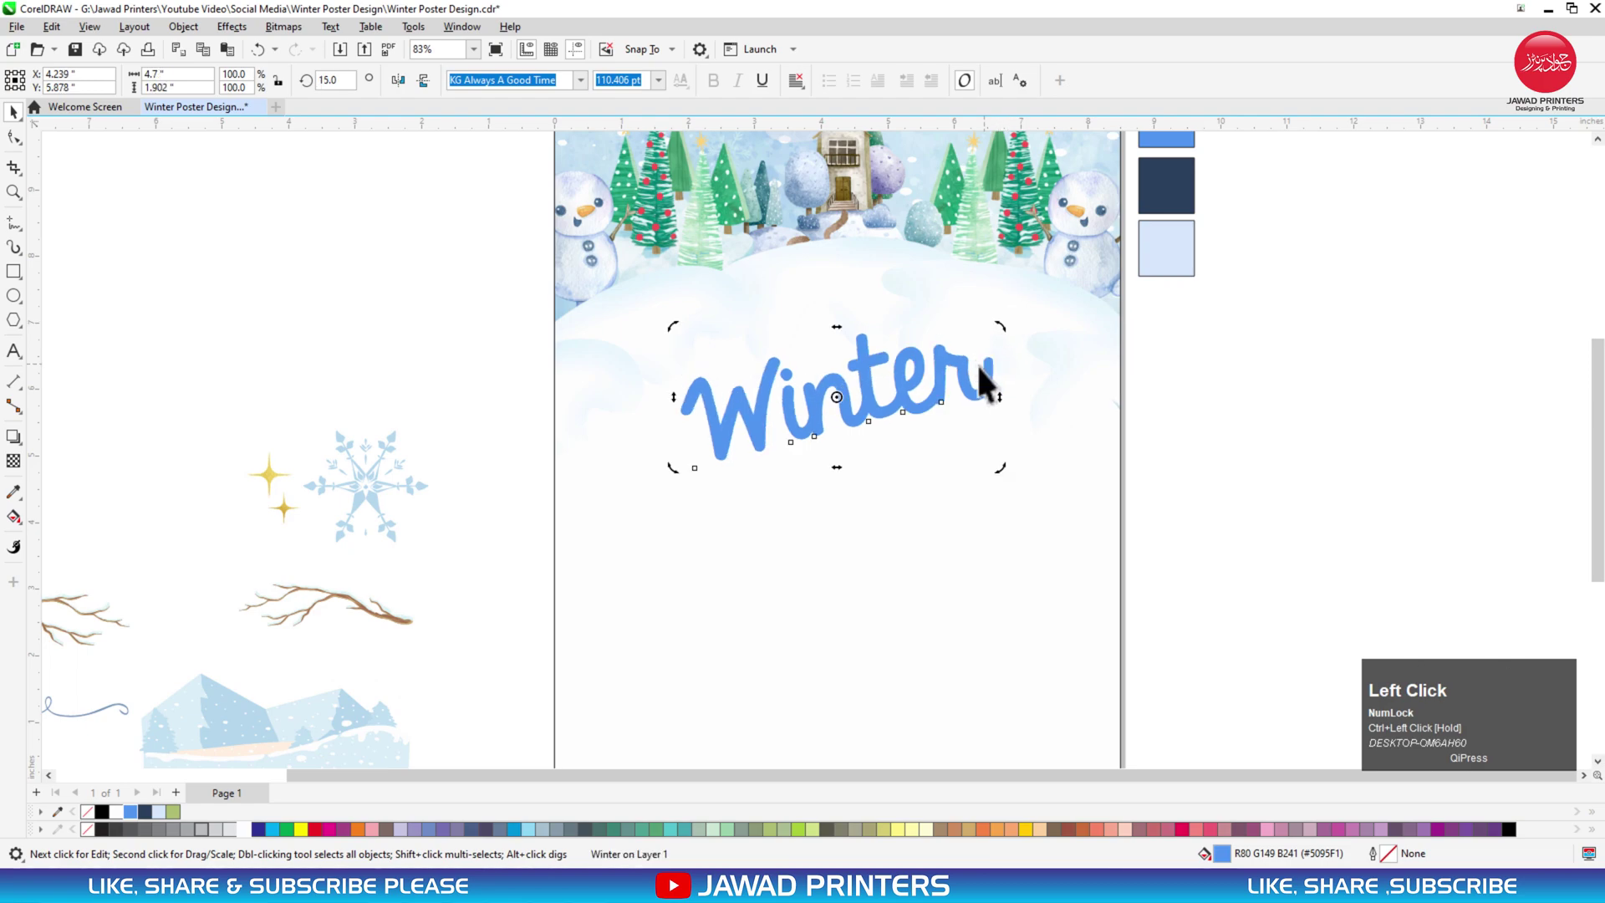
left_click_drag(1001, 335, 922, 384)
key("ctrl+space")
left_click_drag(936, 447, 1003, 487)
Duplicate the slanted Winter text just below itself and change the copy's wording to "WONDERLAND"
left_click_drag(938, 357, 976, 440)
right_click(977, 439)
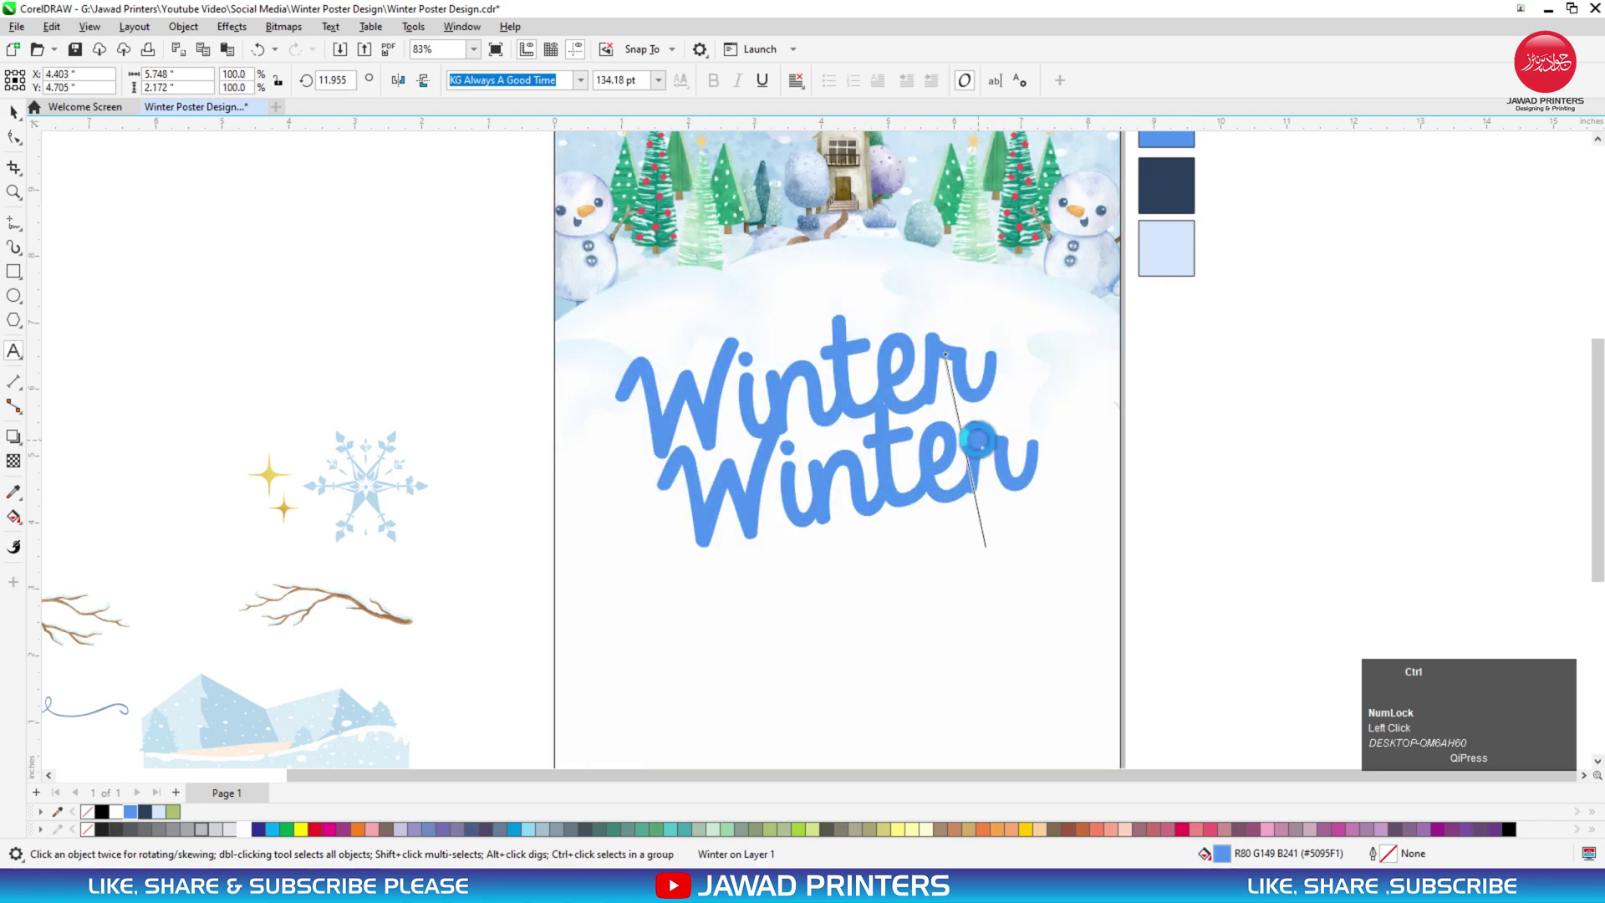
double_click(978, 440)
type("W")
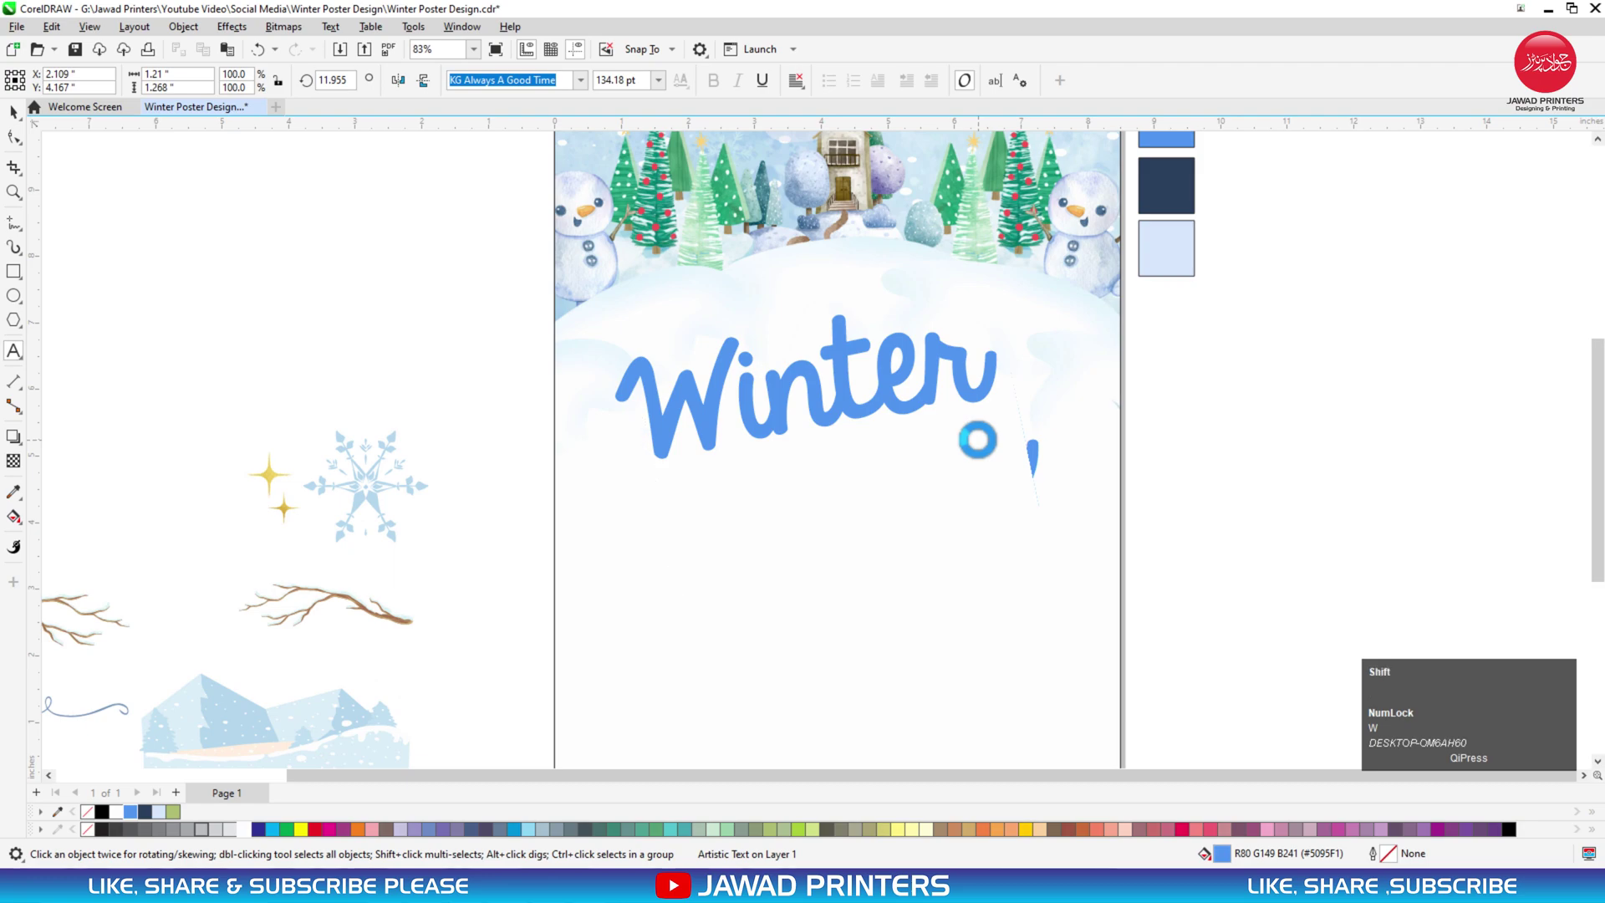
type("ONDER")
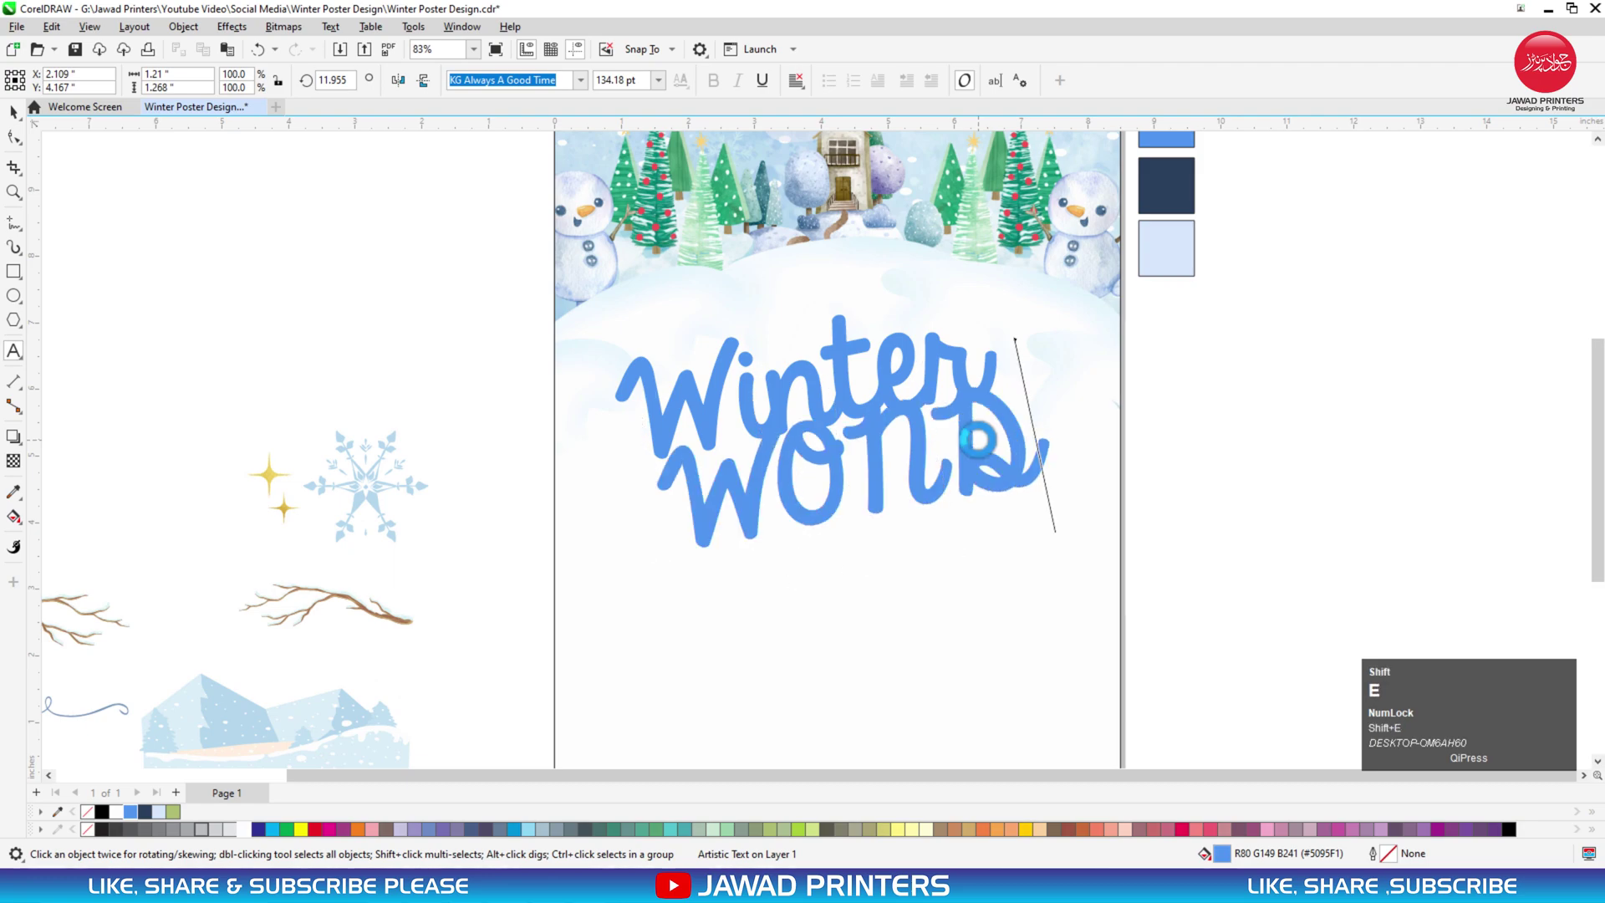
type("LAND")
key("ctrl+space")
Set the WONDERLAND text in the Knewave font and shrink it to about 57 pt
left_click(577, 79)
left_click(555, 157)
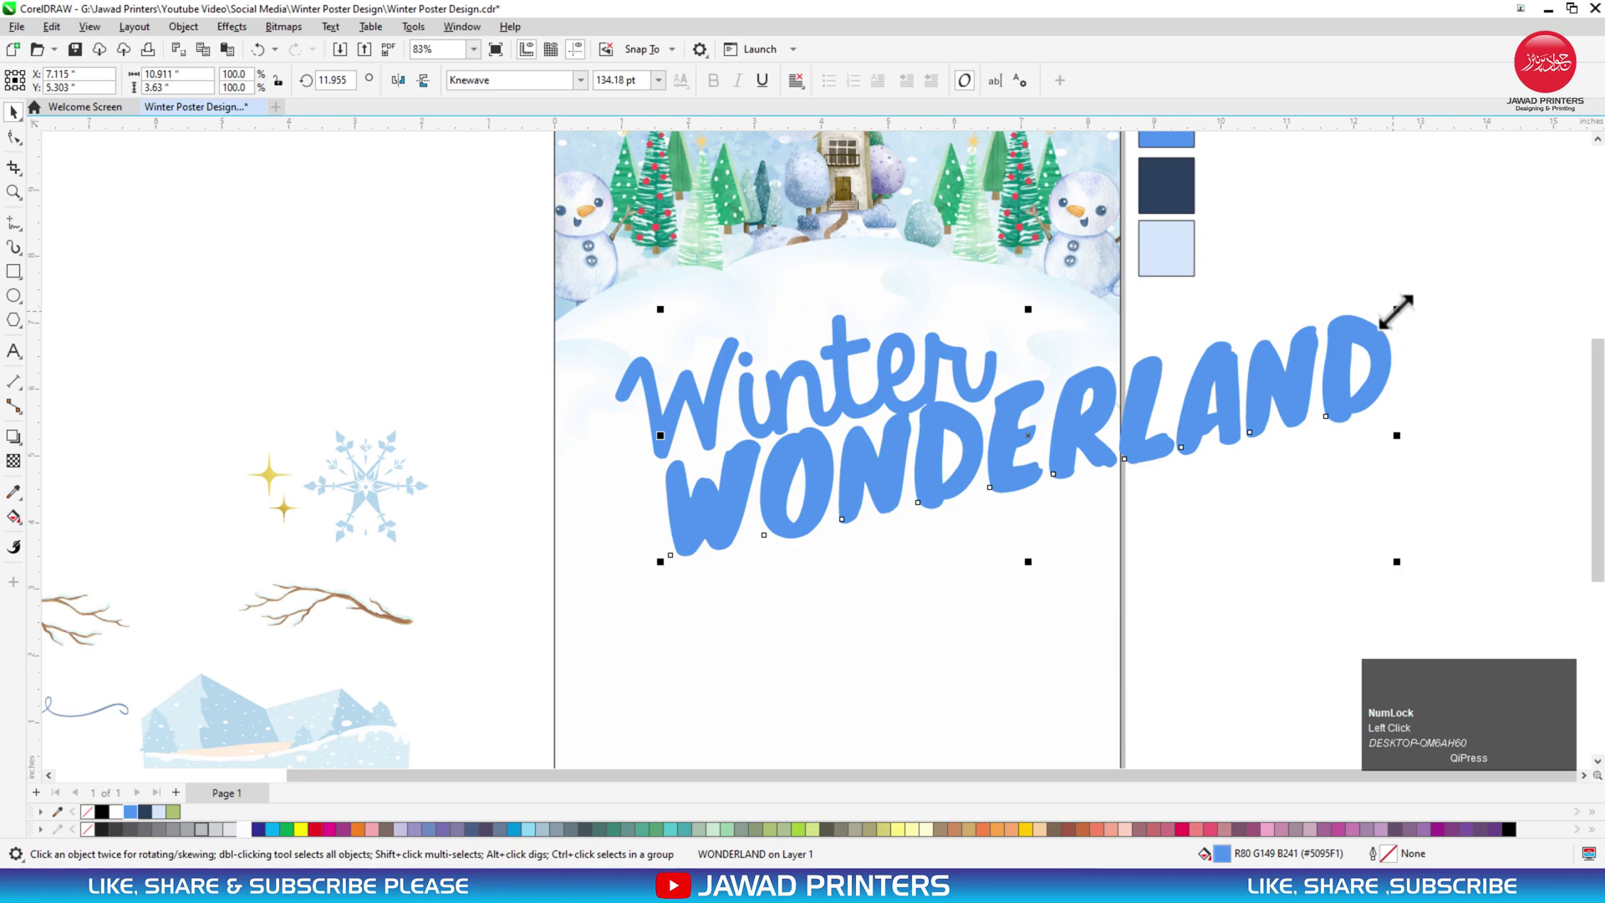
left_click_drag(1396, 311, 1095, 447)
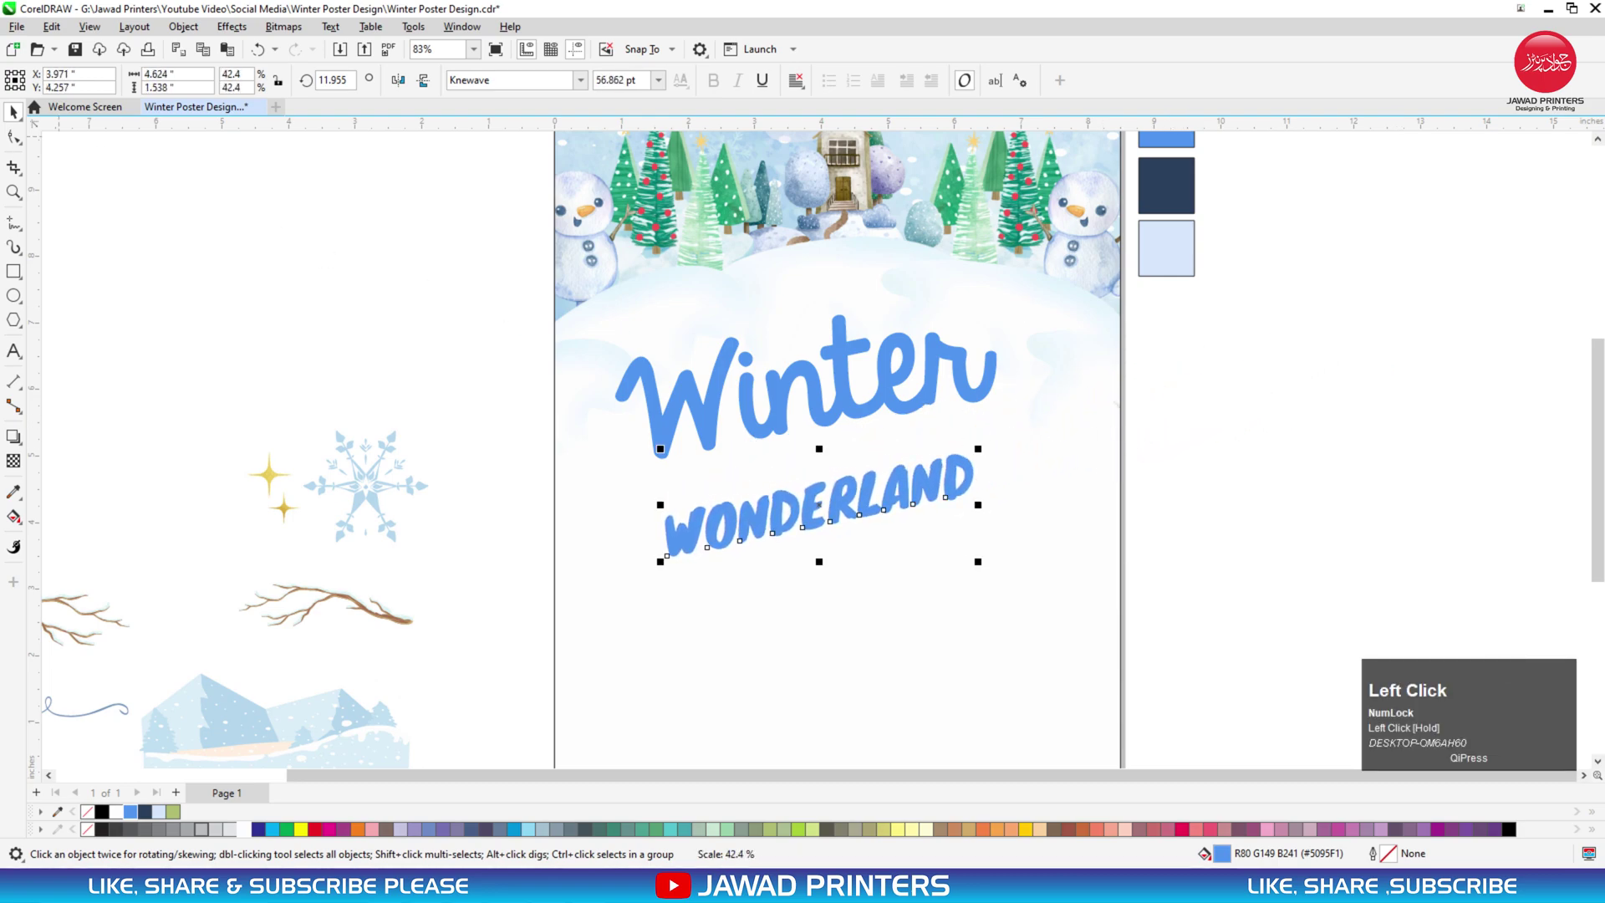
Widen the letter spacing of WONDERLAND and move the word up close beneath Winter
left_click_drag(979, 564, 1039, 537)
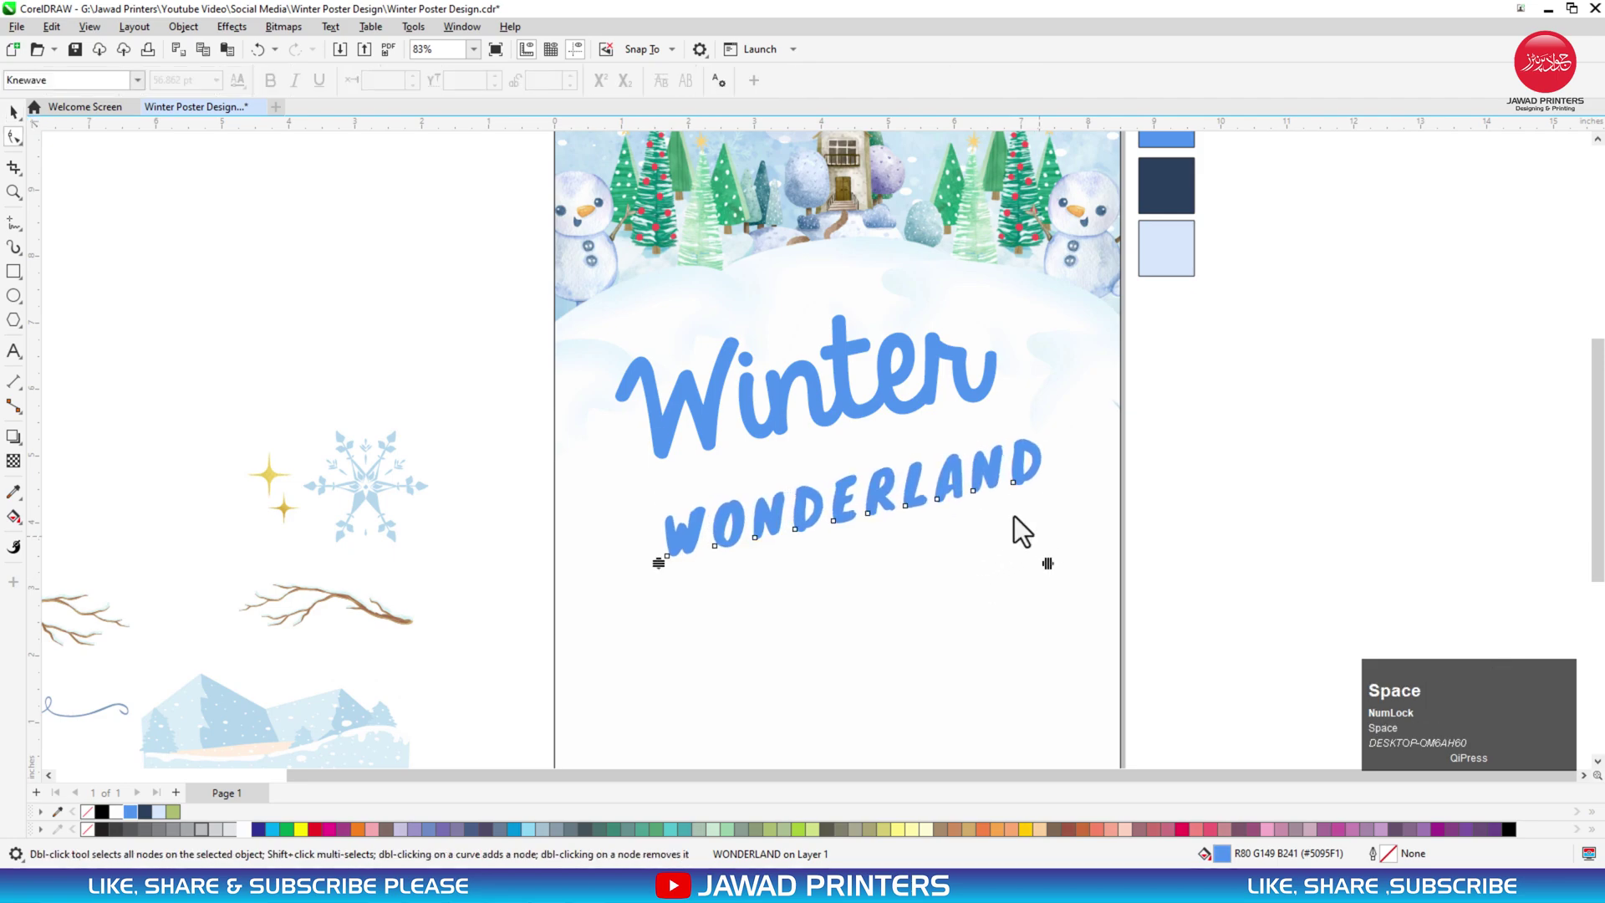
key("space")
left_click_drag(1004, 466, 985, 433)
Try to centre-align WONDERLAND with Winter and nudge it
left_click(965, 355, "shift")
key("c")
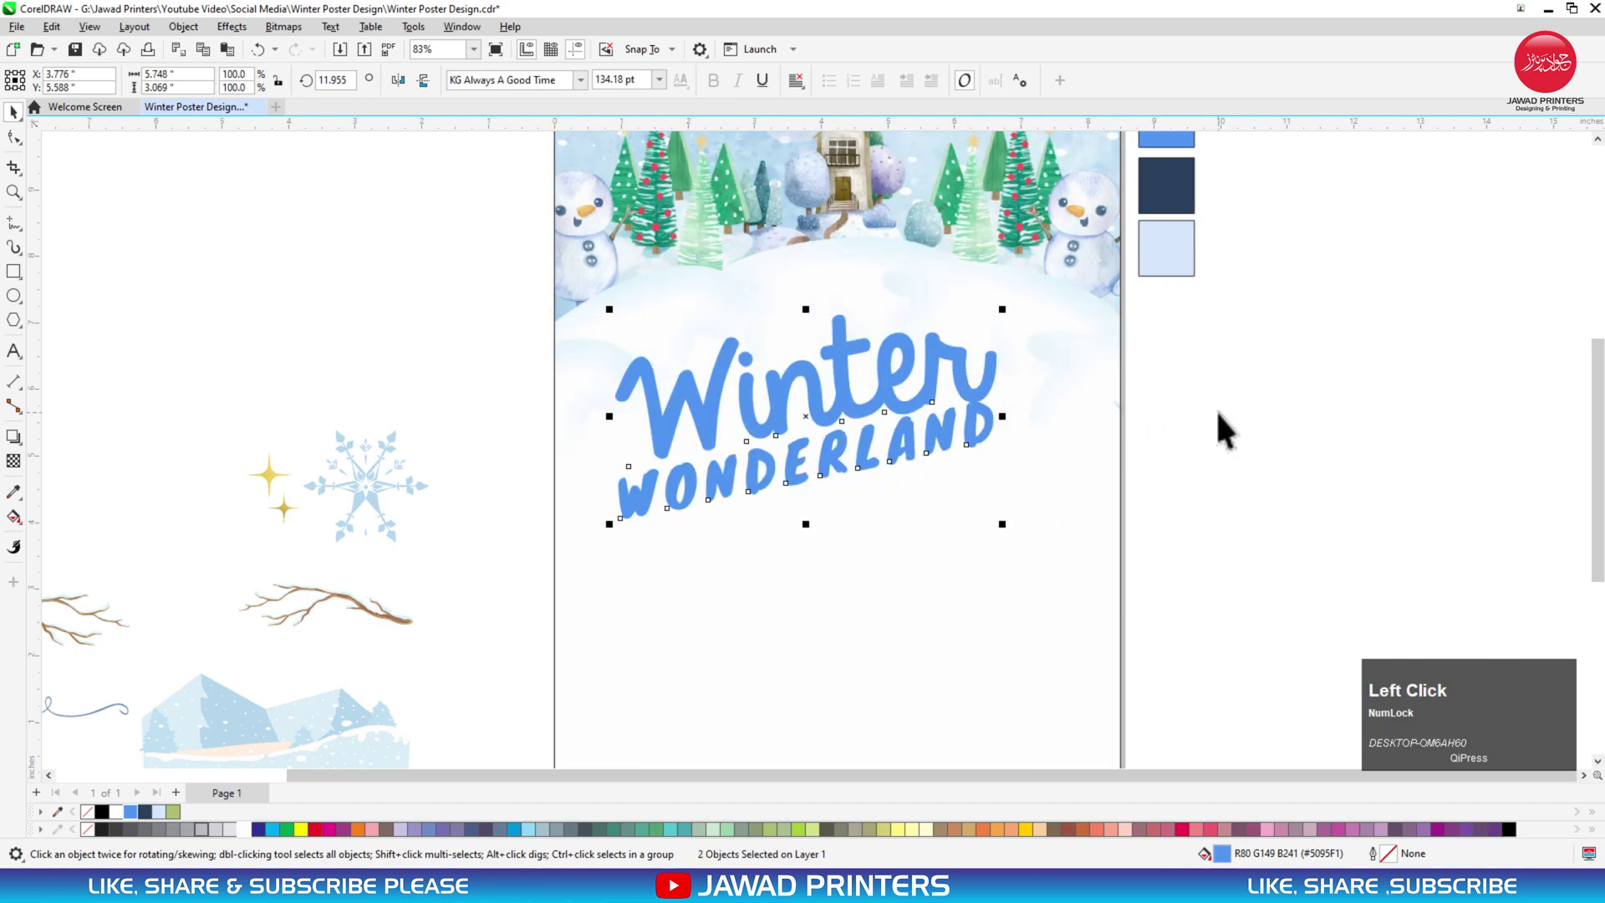
left_click(1216, 409)
mouse_move(963, 416)
left_mouse_down()
mouse_move(998, 419)
mouse_move(963, 436)
left_mouse_up()
key("ctrl+z")
Fill WONDERLAND with the dark navy #2A405D and place a duplicate of it directly below
left_click(943, 443)
left_click(144, 811)
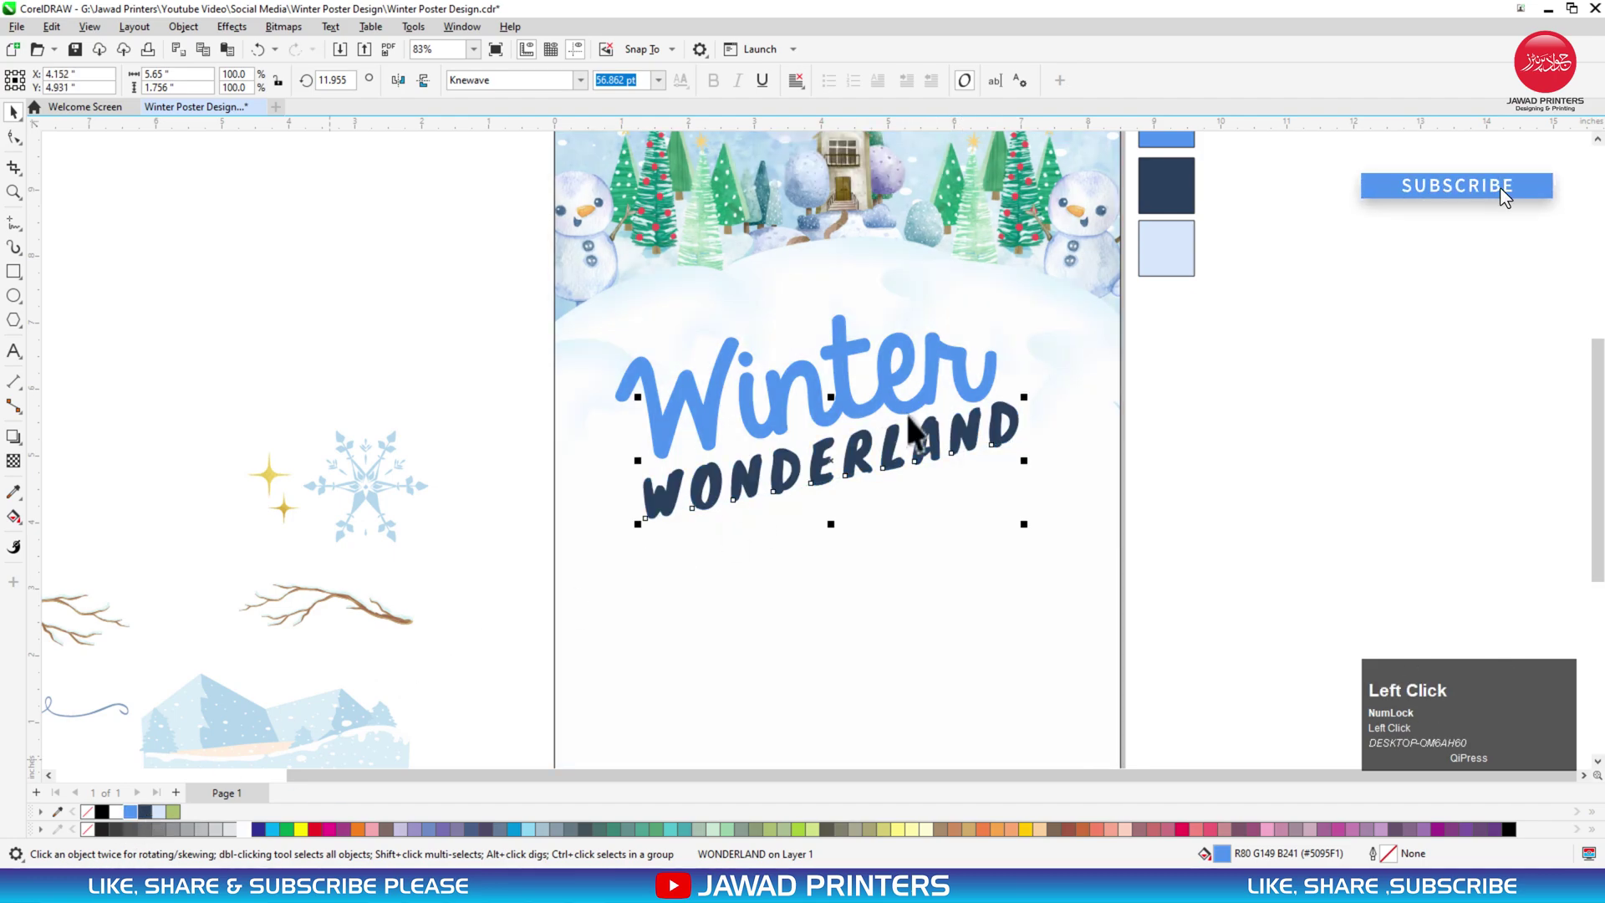
left_click_drag(883, 472, 875, 501)
right_click(874, 502)
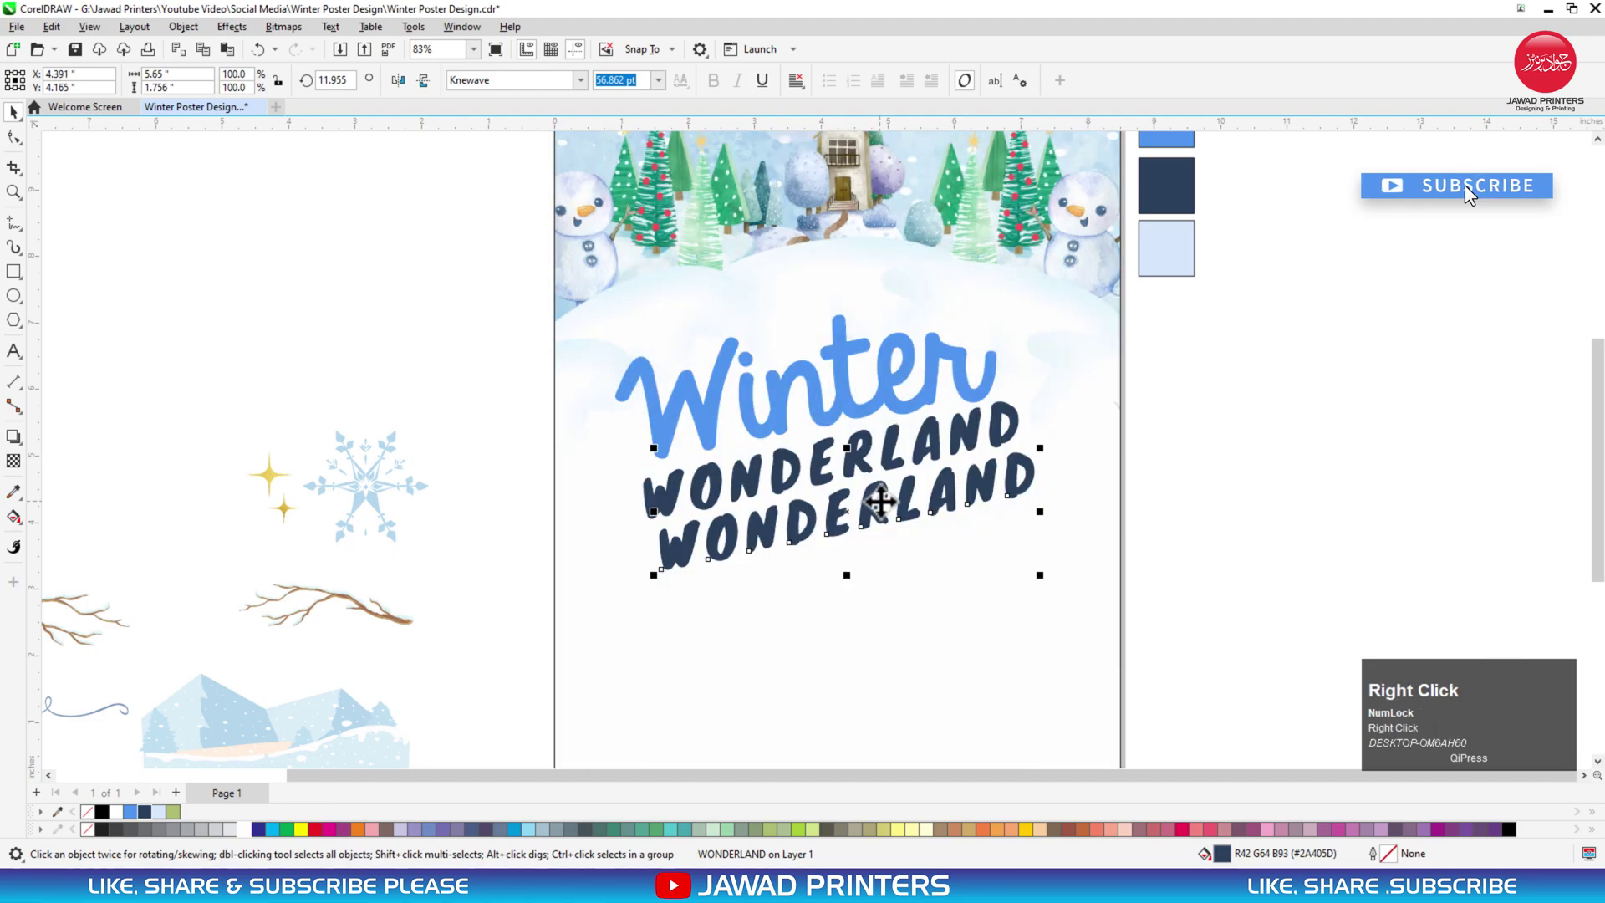
Replace the wording of the lower WONDERLAND copy with "Party"
left_click(882, 501)
key("ctrl+a")
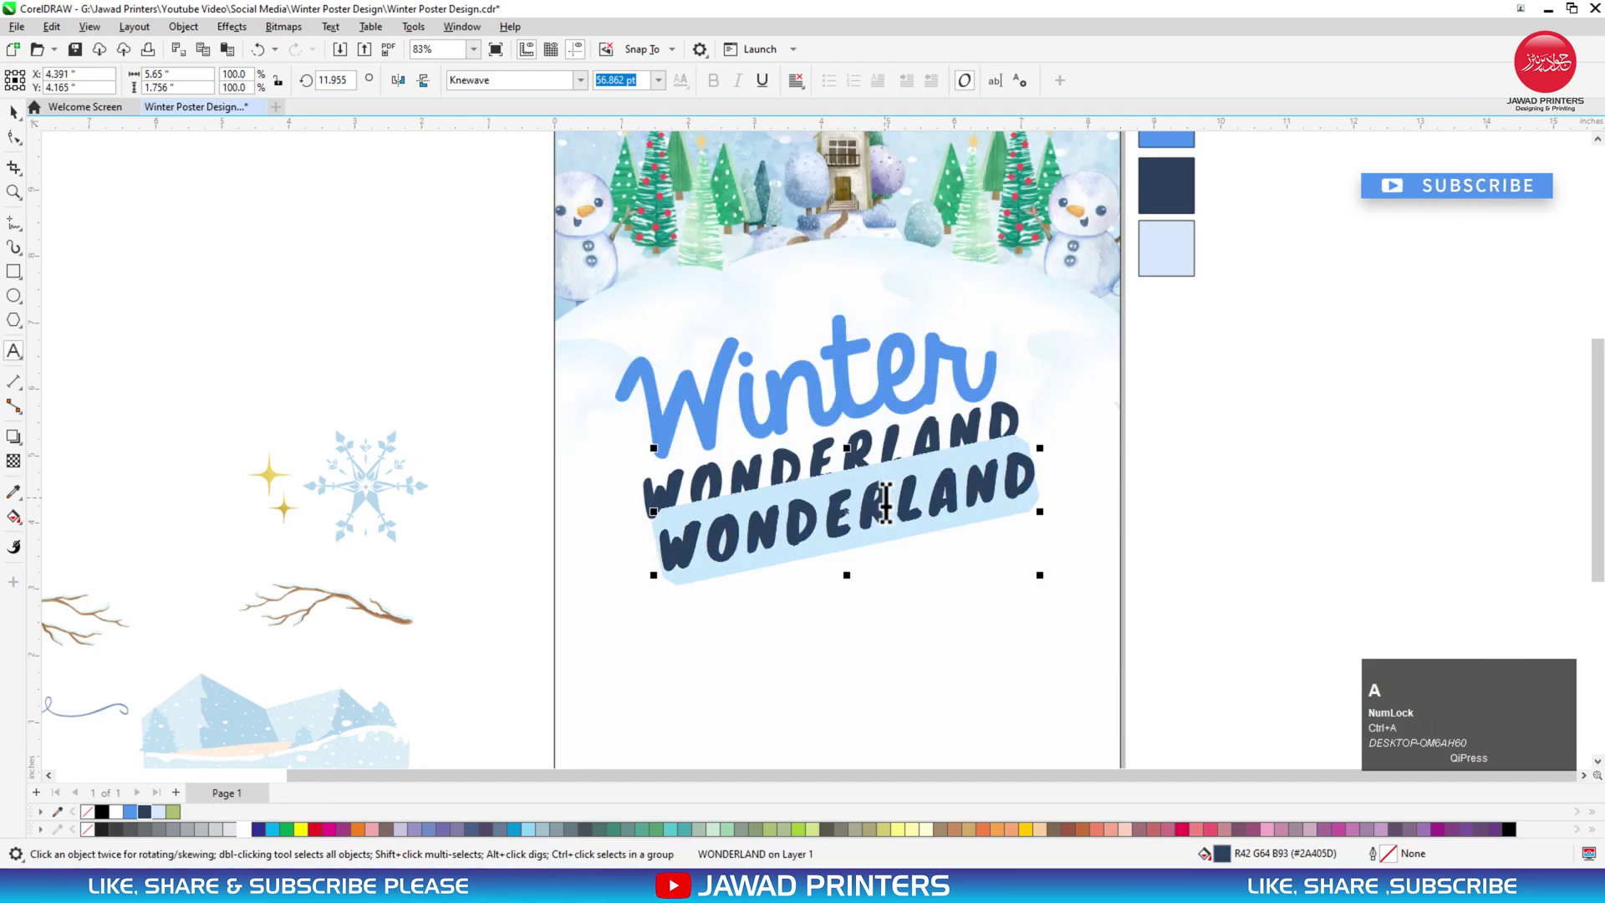
type("PAR")
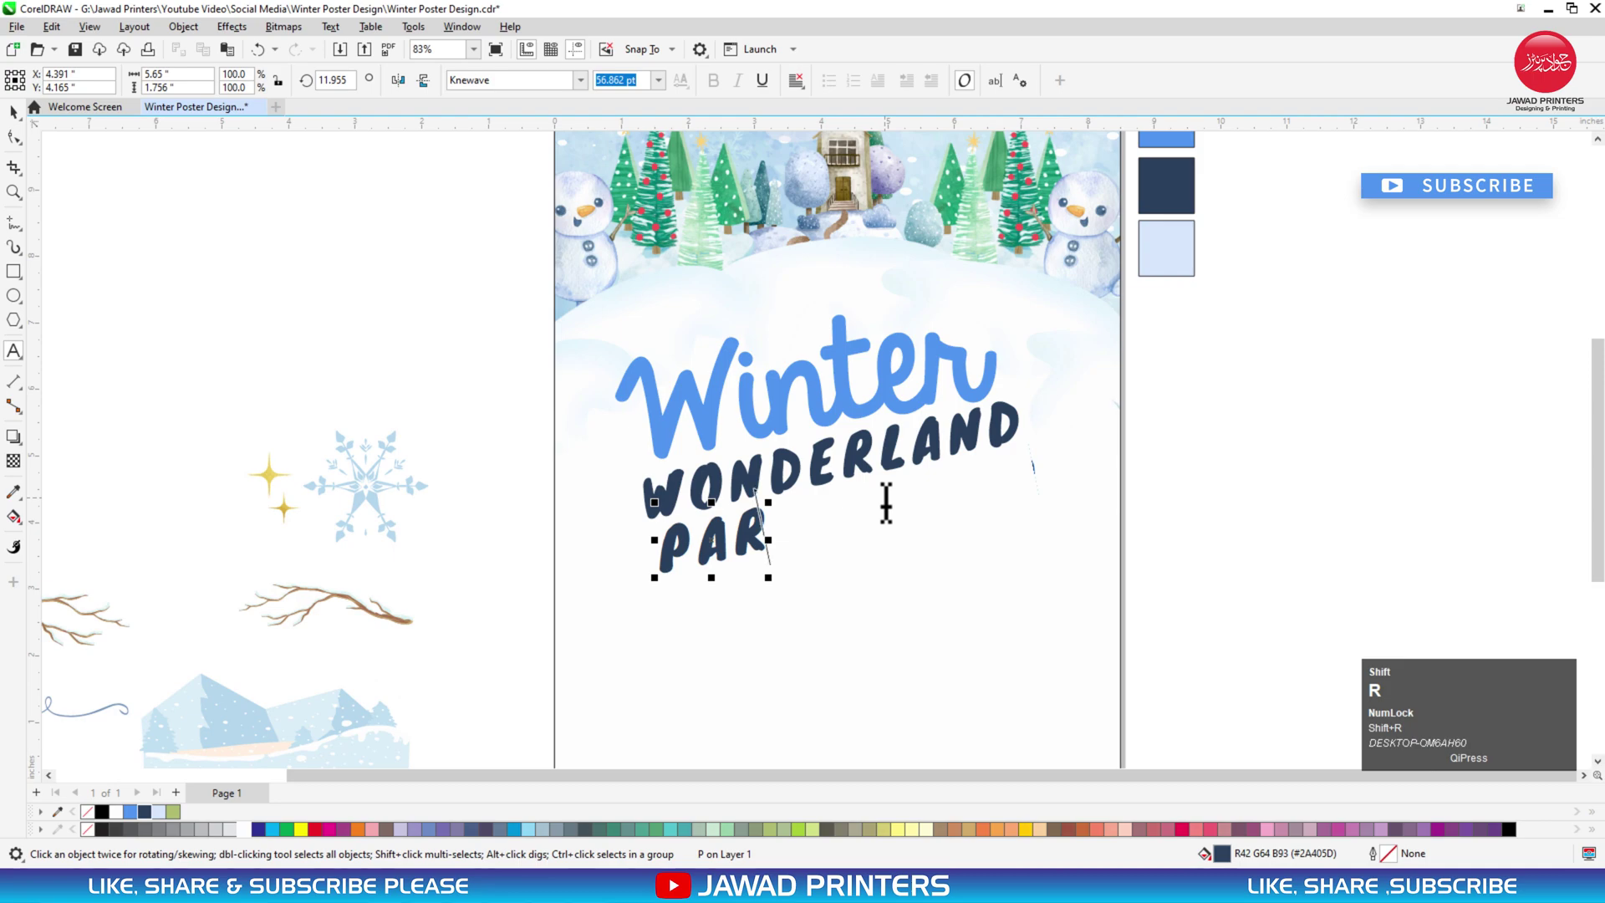
key("BackSpace")
key("BackSpace")
type("a")
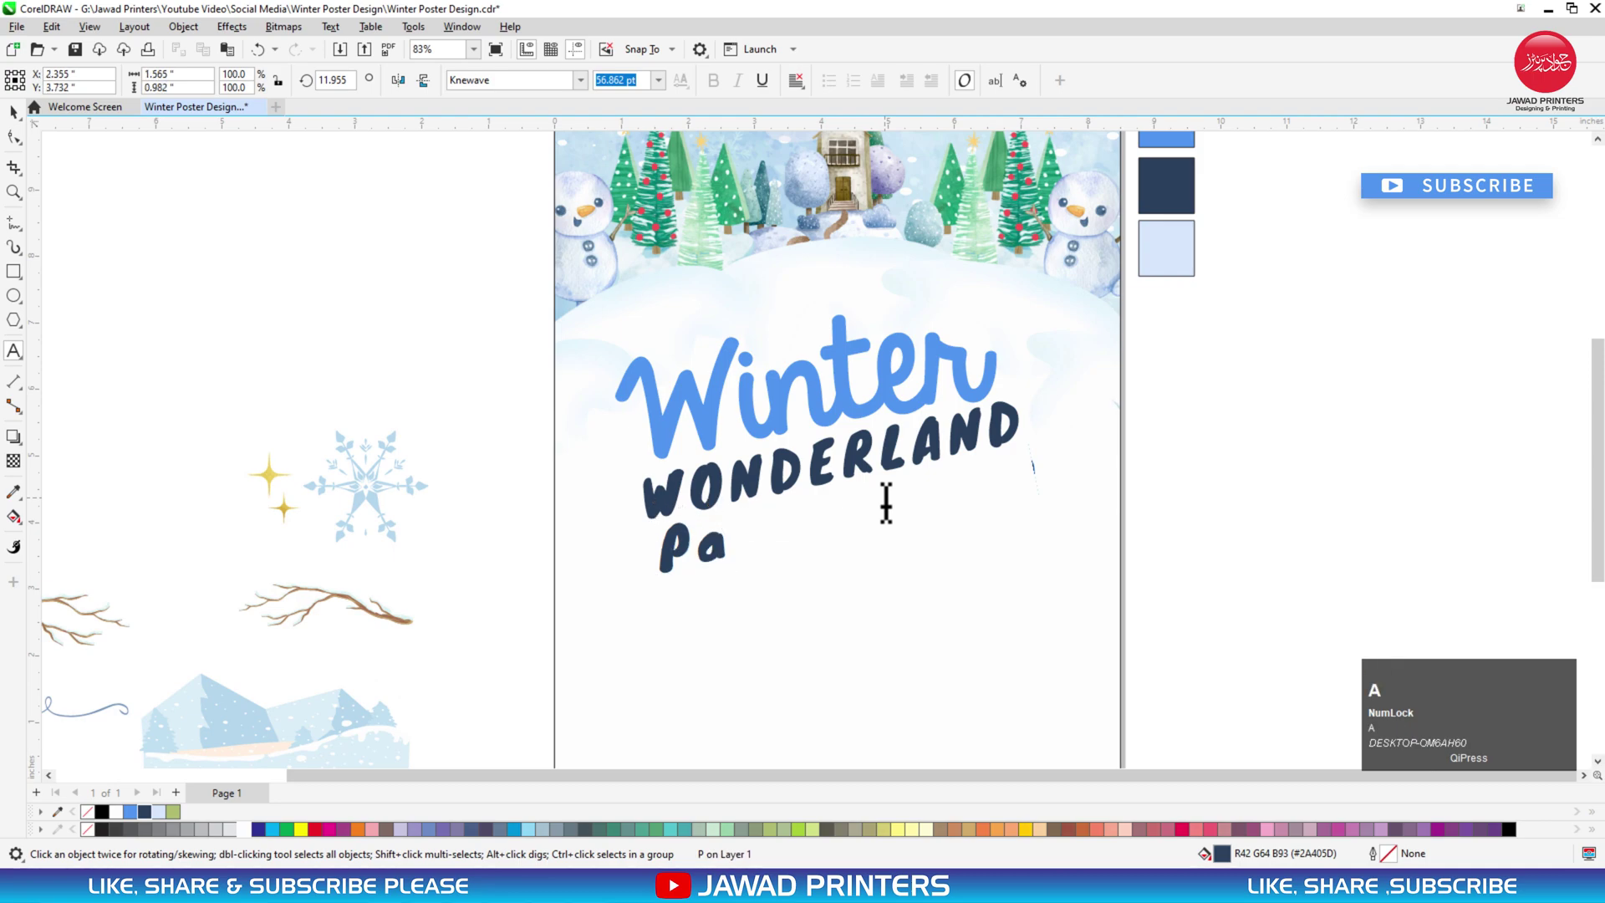
type("rtr")
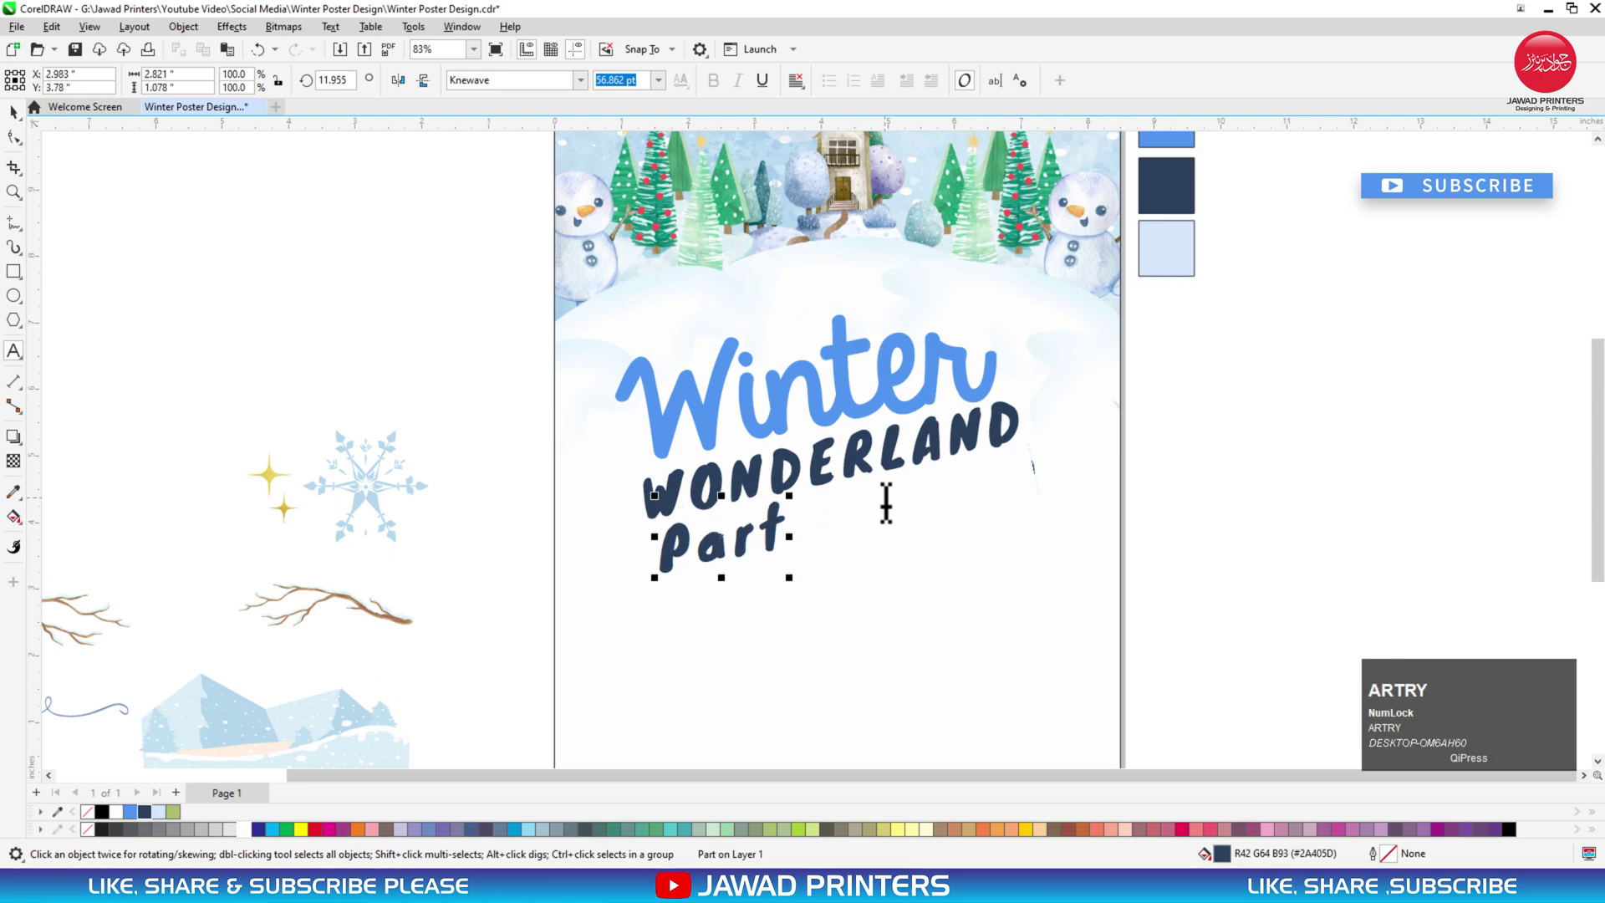
key("ctrl+space")
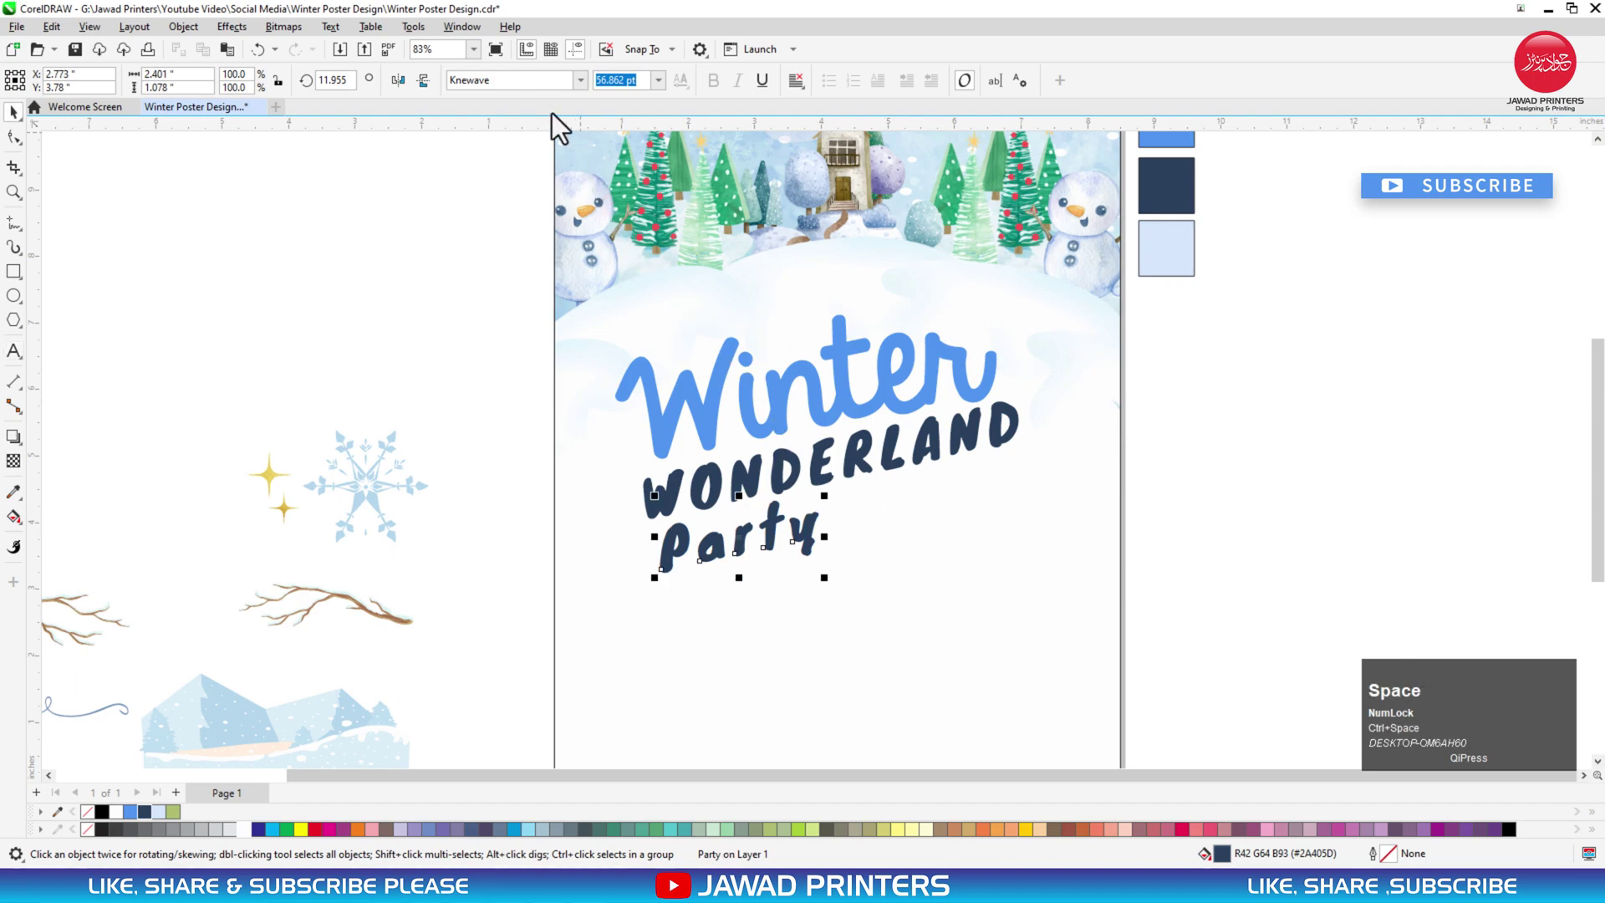
Set the Party text in the Stars & Love Bottom Heavy font
left_click(580, 81)
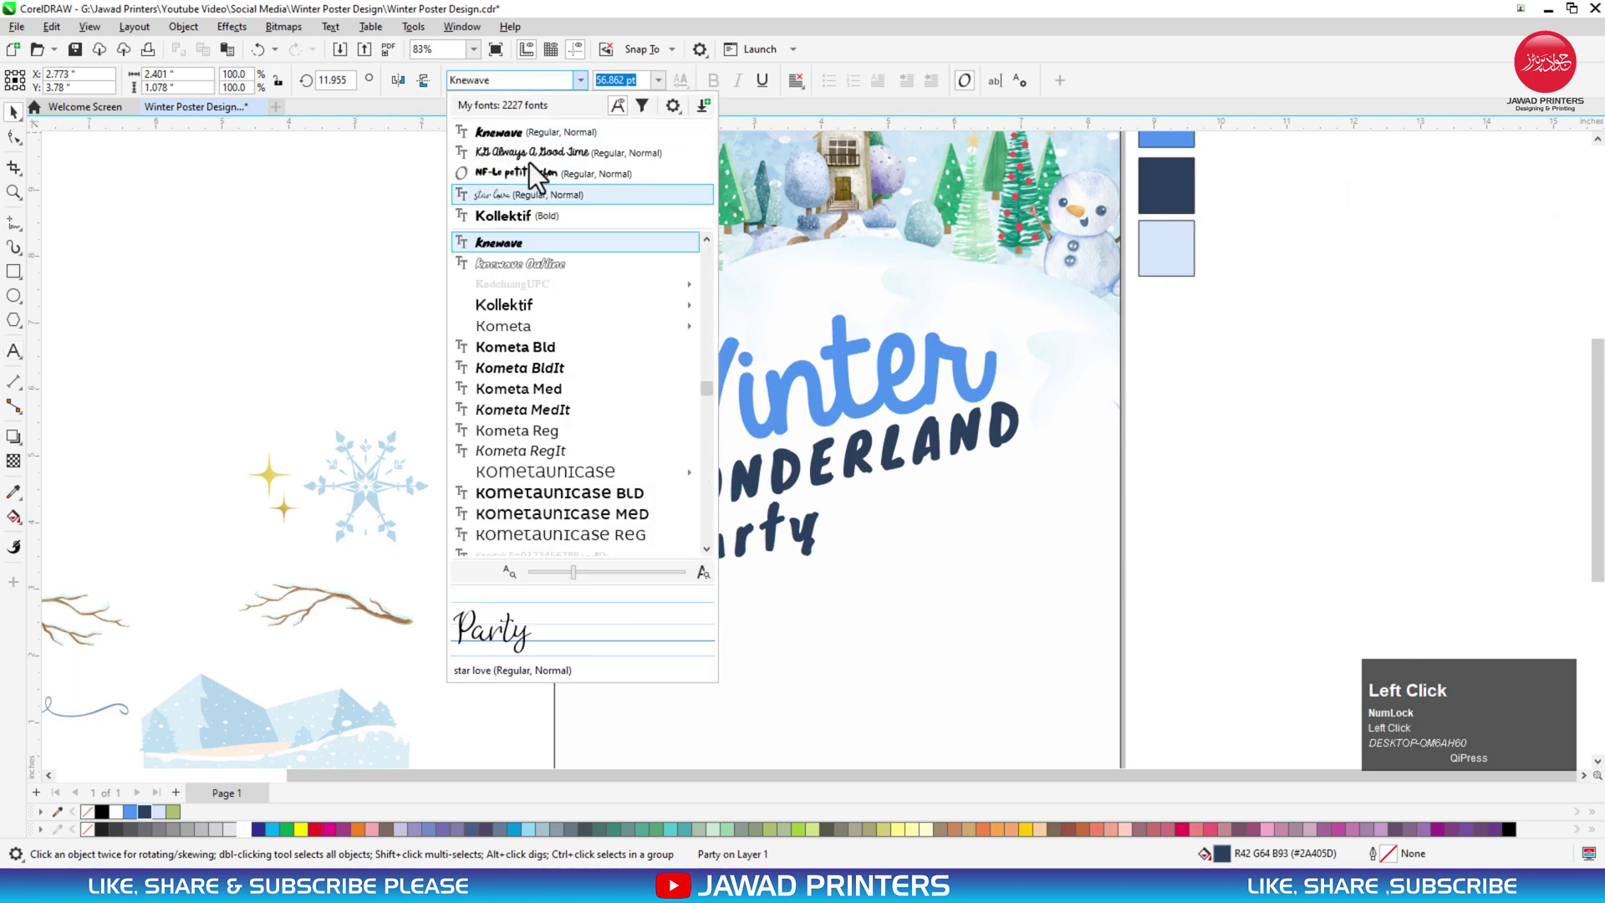
left_click(526, 80)
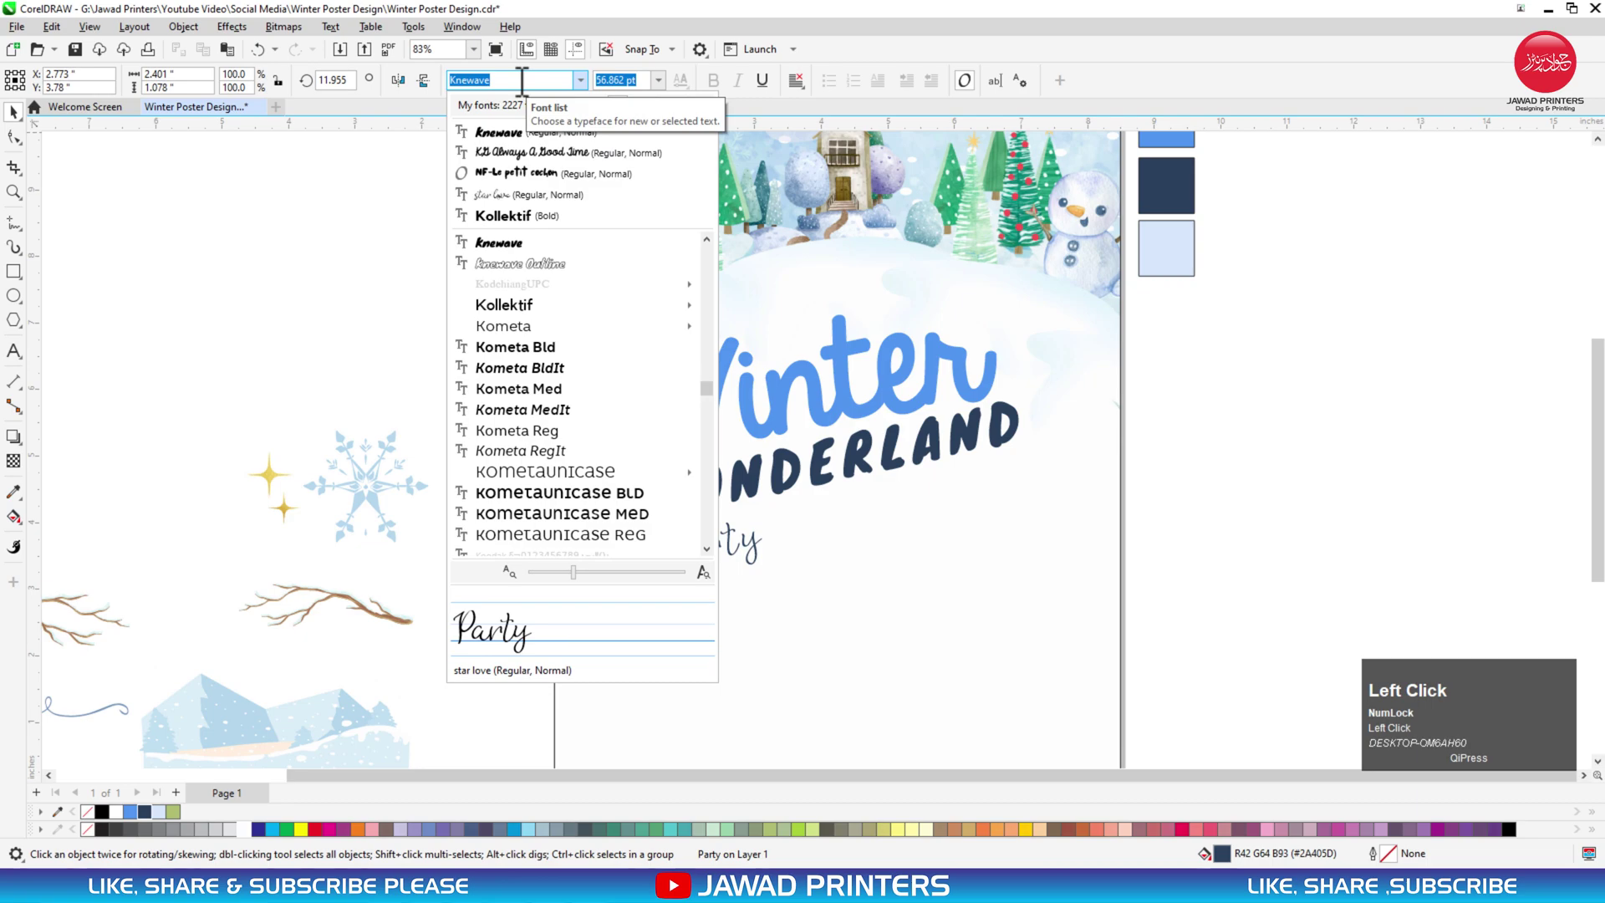
type("sta")
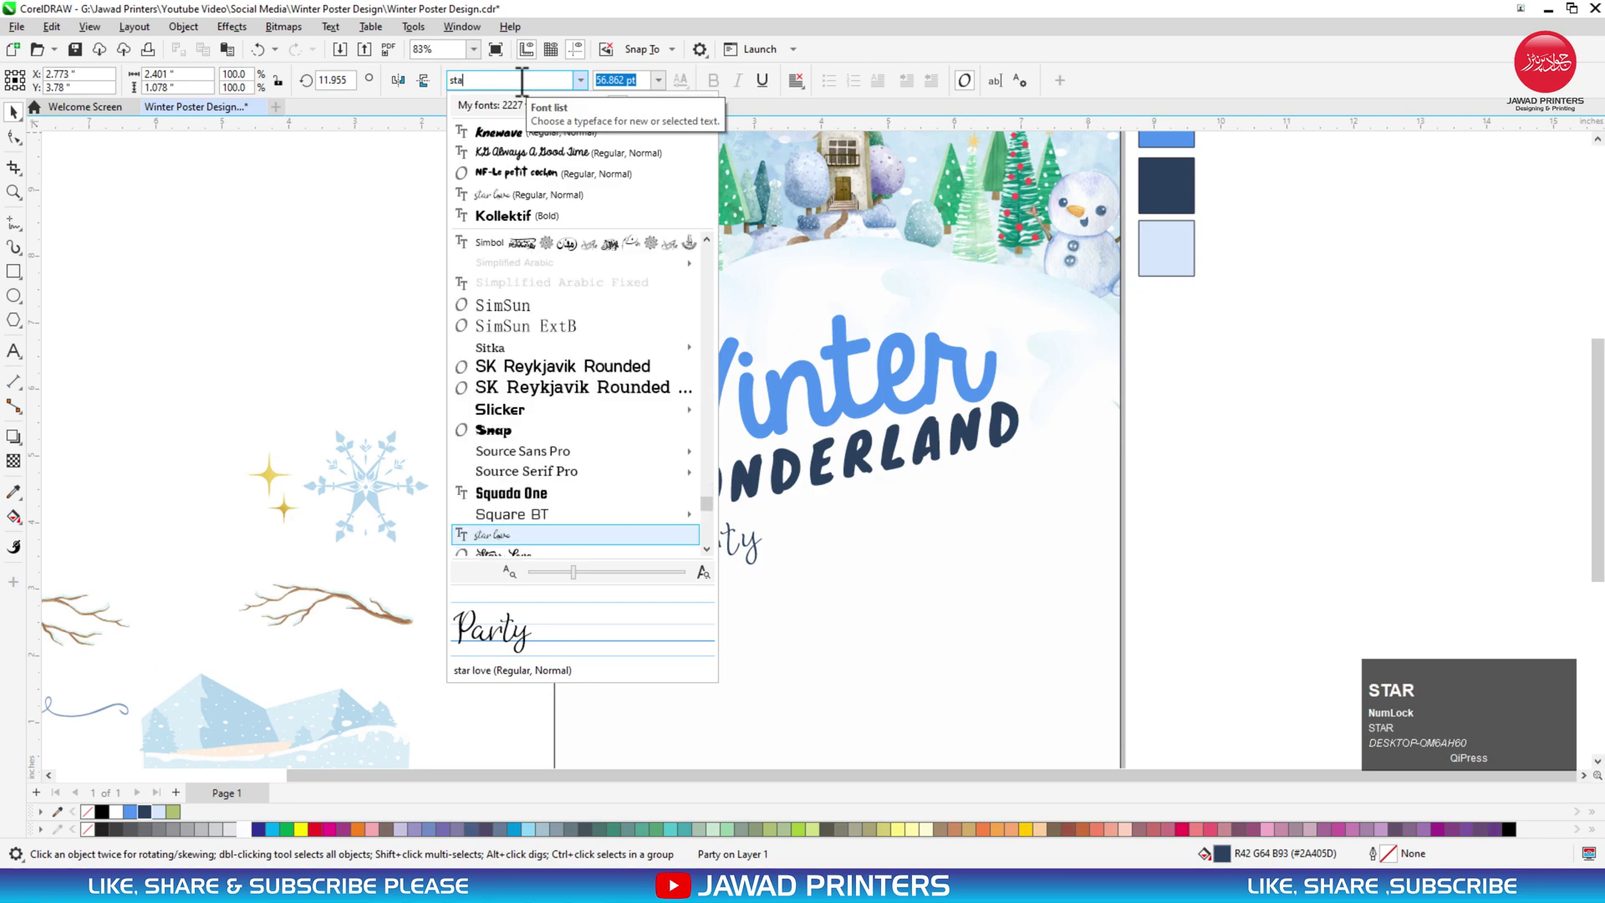
type("r")
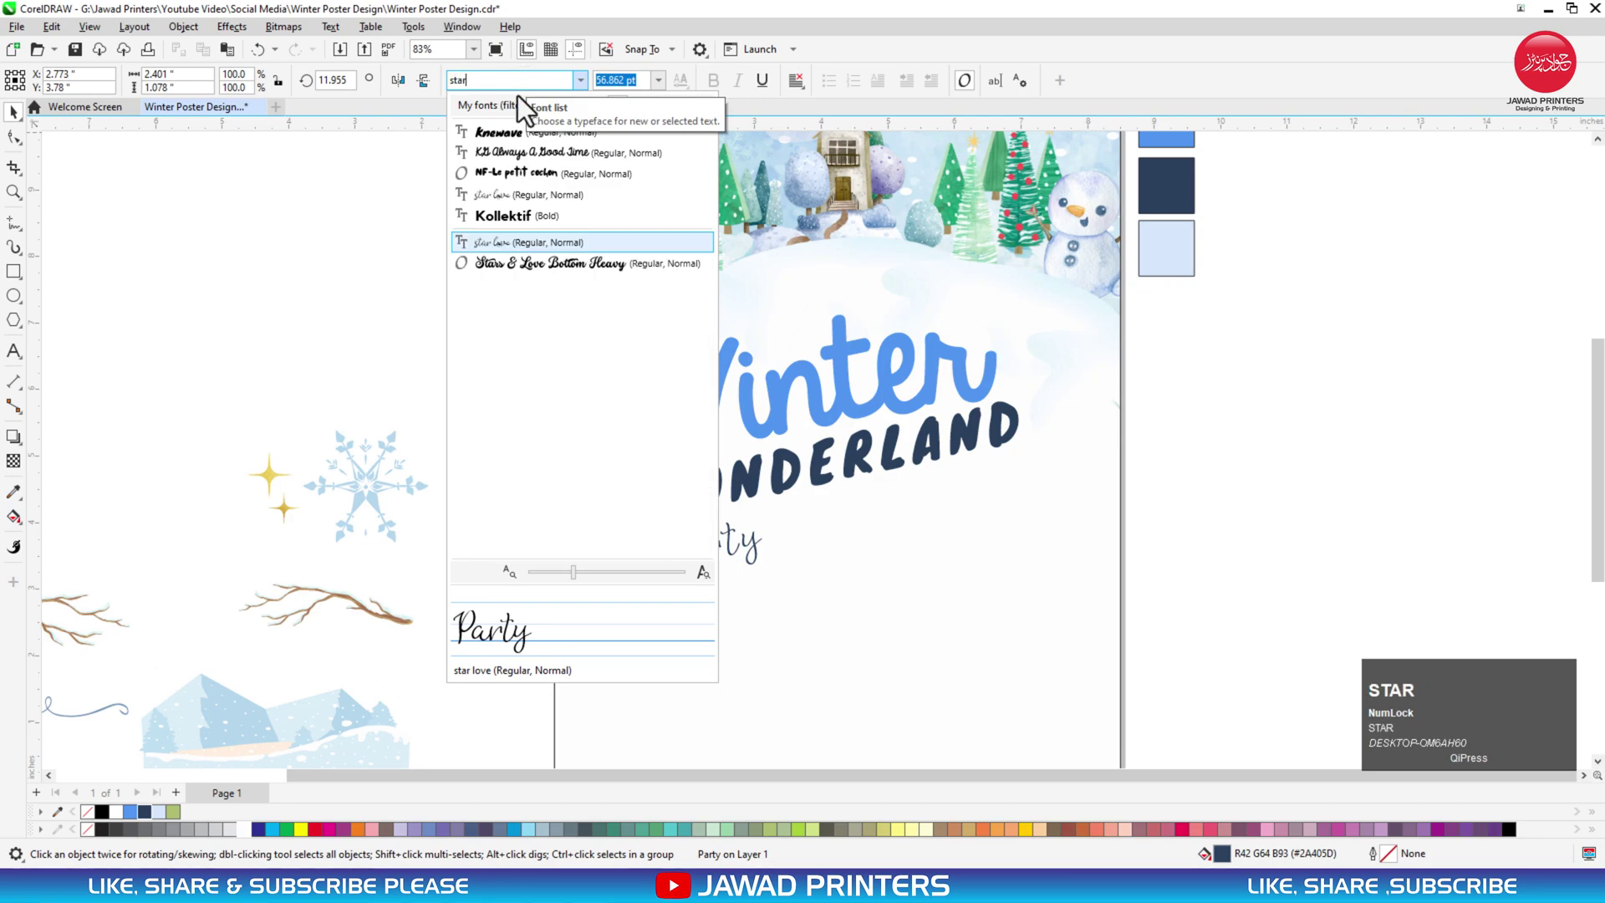
left_click(539, 262)
left_click(789, 532)
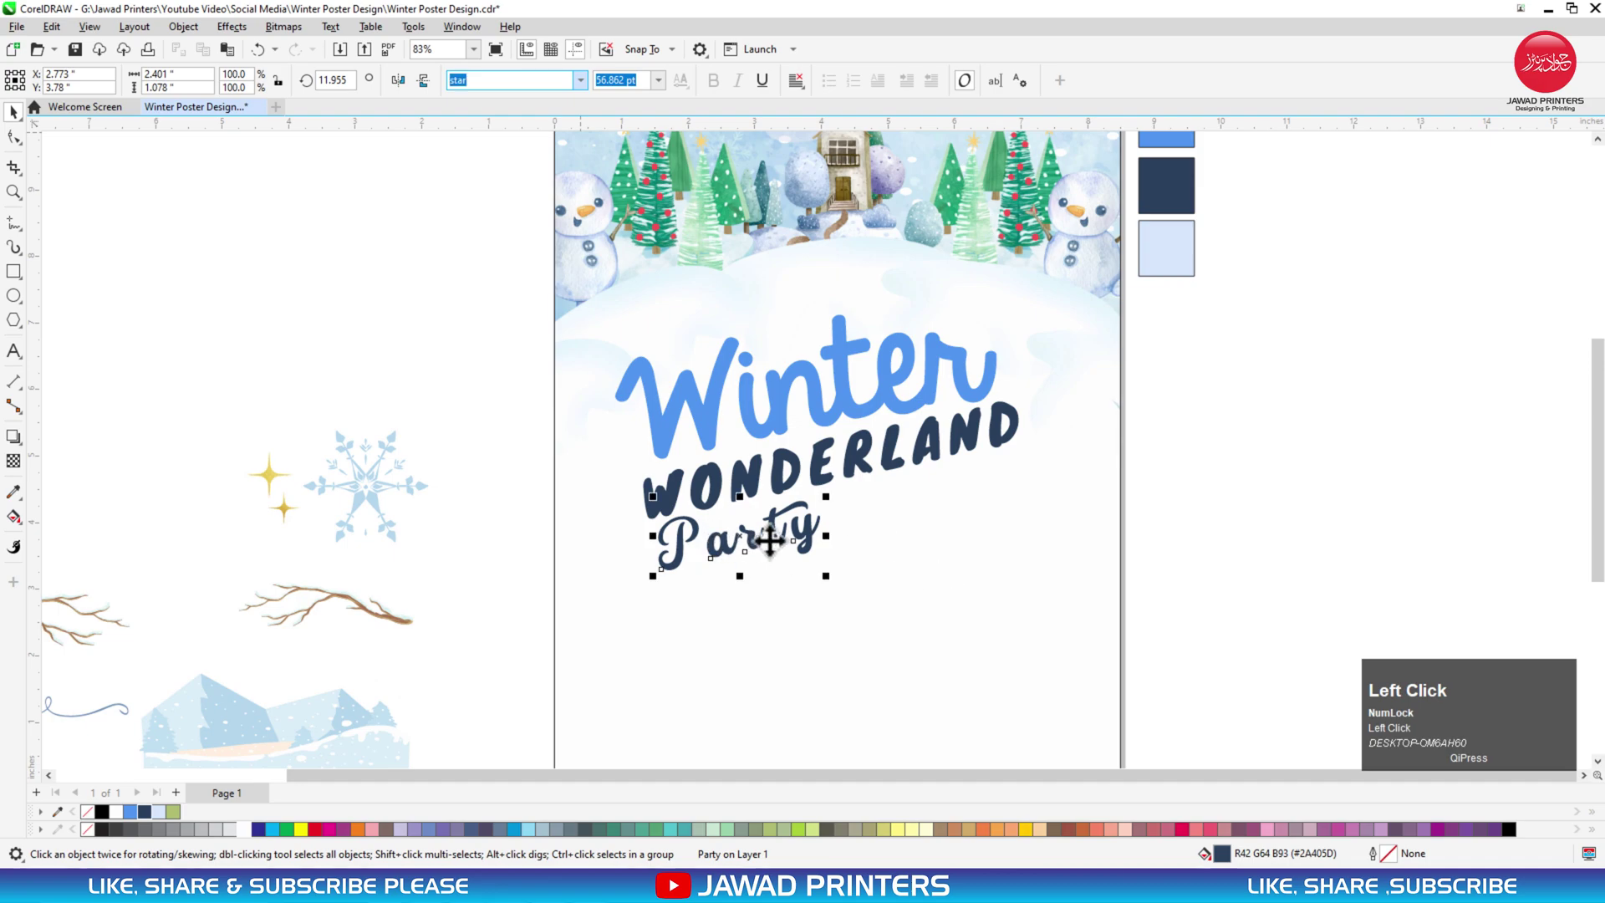
Enlarge Party to about 93 pt beneath WONDERLAND and fill it with the bright blue #5095F1
left_click_drag(824, 577, 957, 620)
left_click_drag(888, 552, 922, 540)
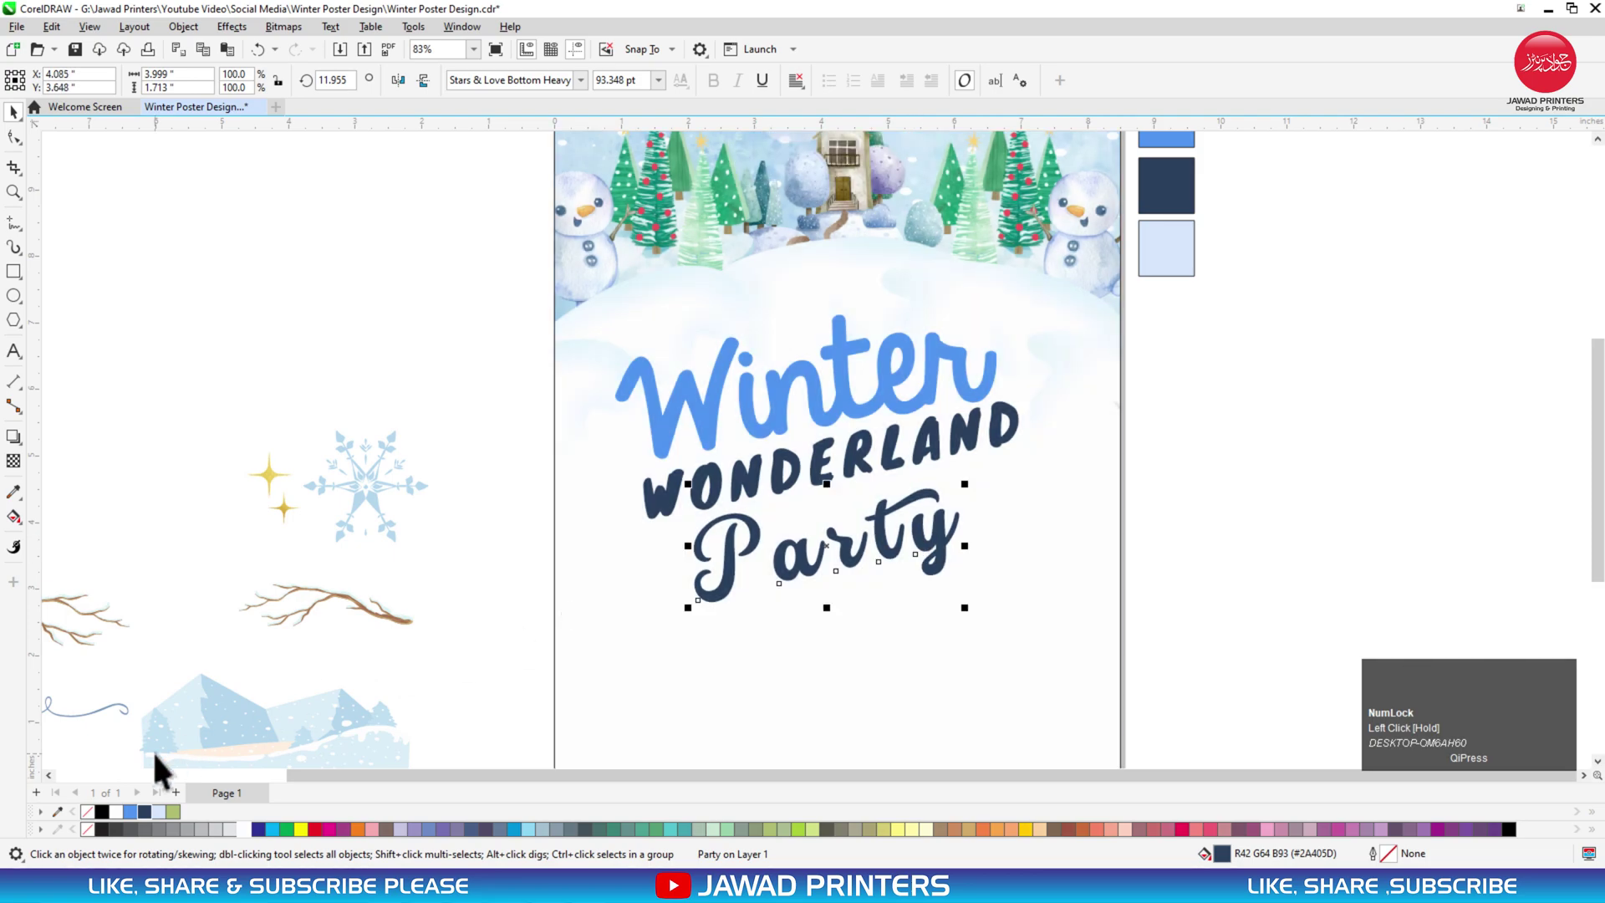
left_click(128, 811)
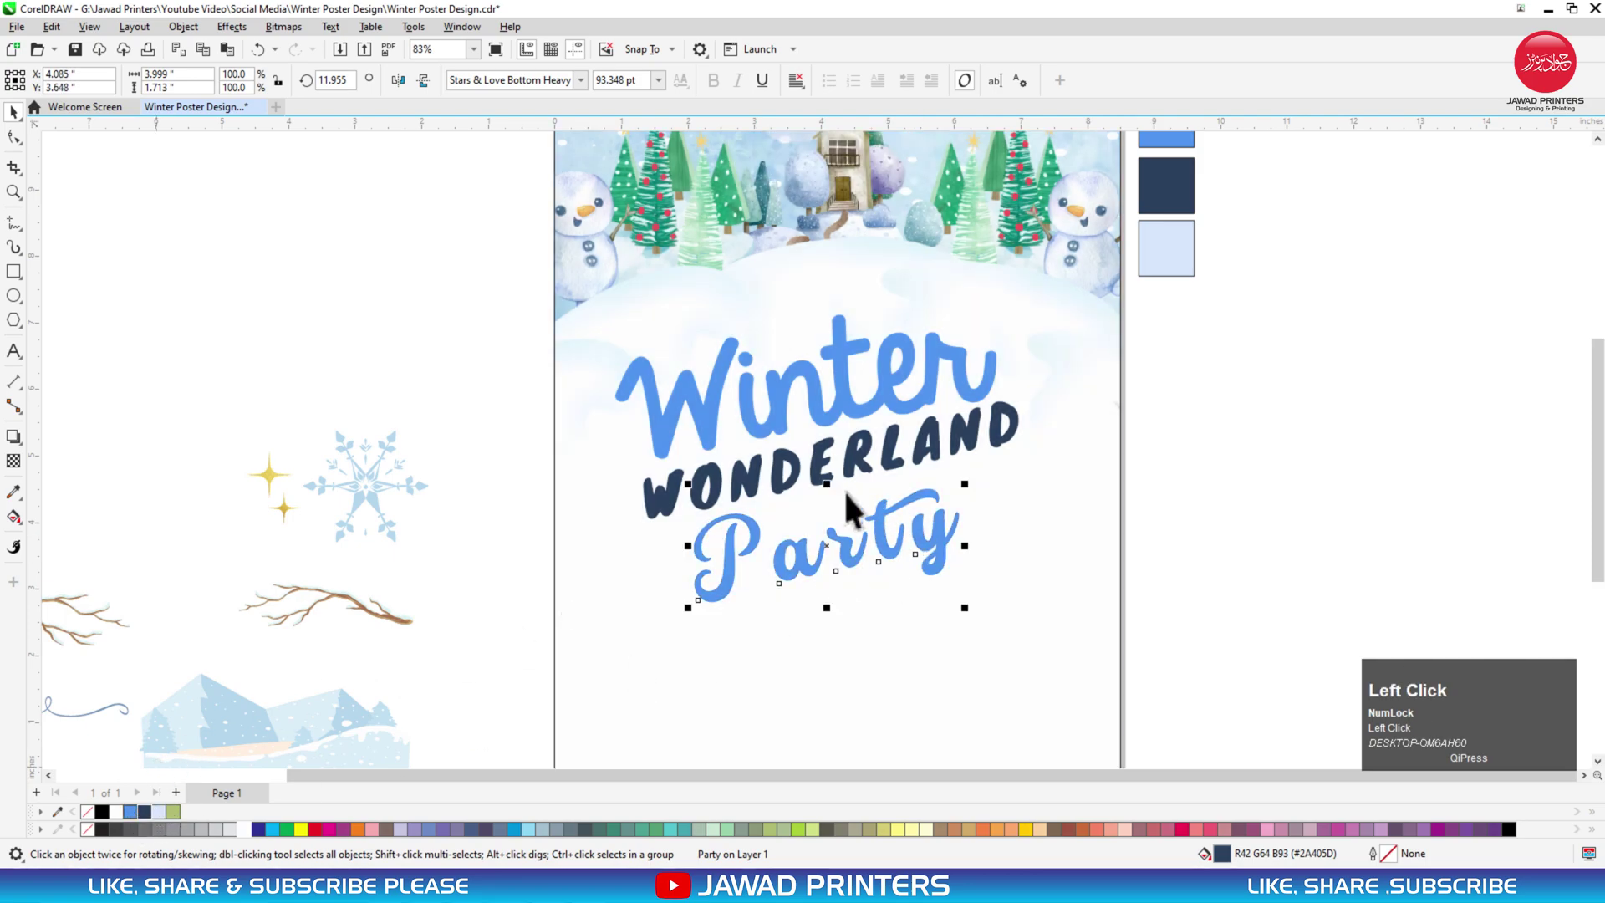
Shift Party slightly left and widen its letter spacing
left_click_drag(917, 505, 893, 502)
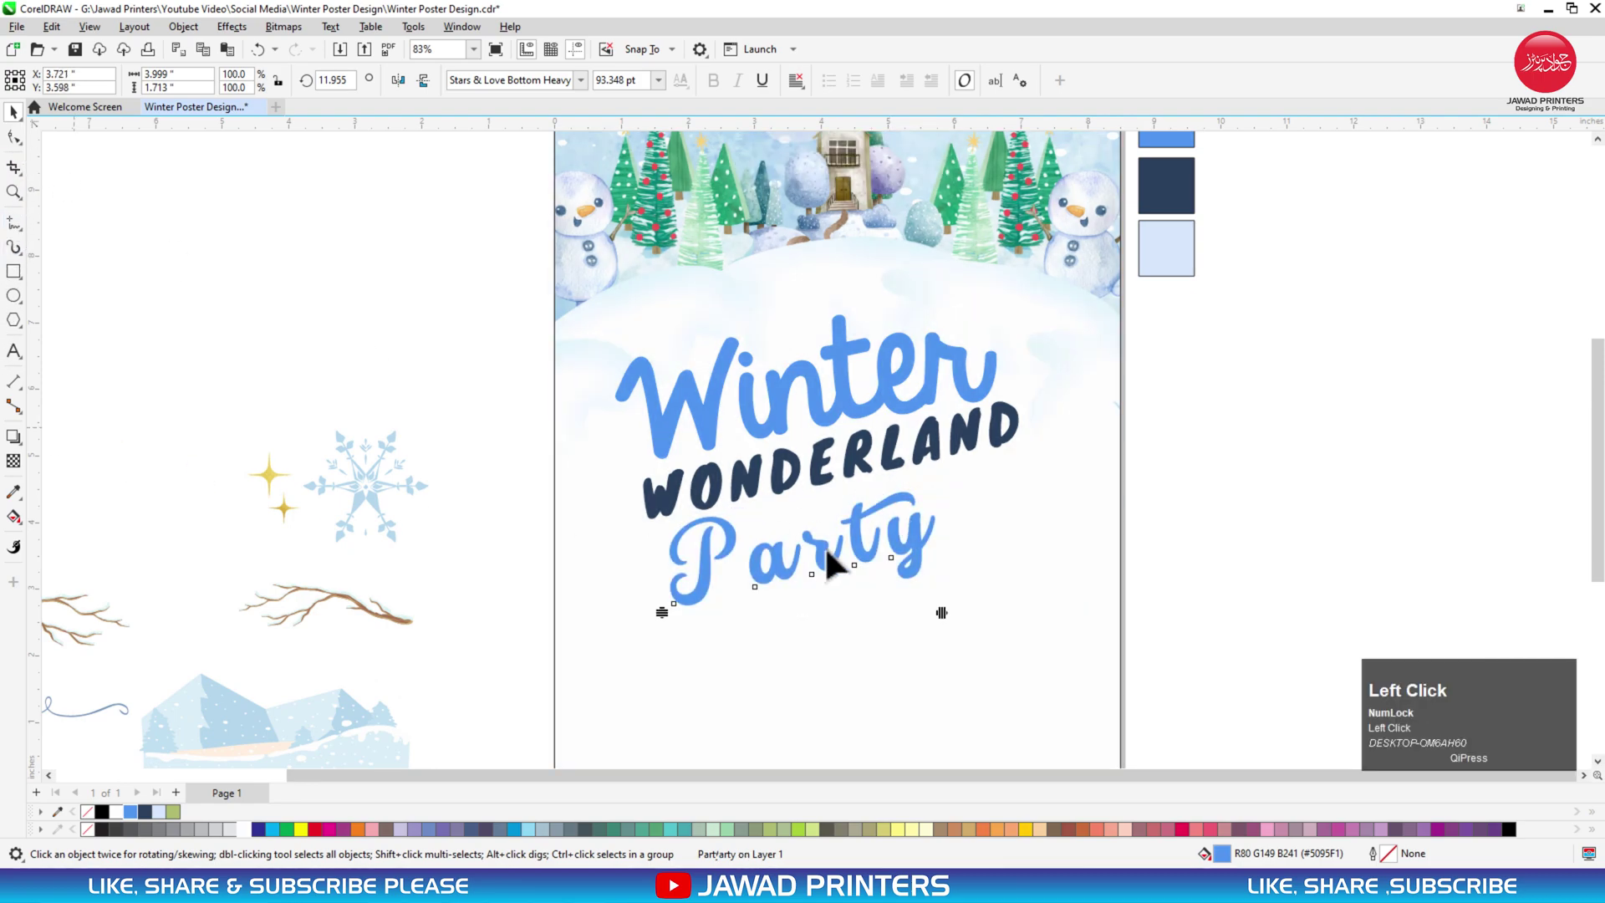
left_click_drag(942, 612, 967, 595)
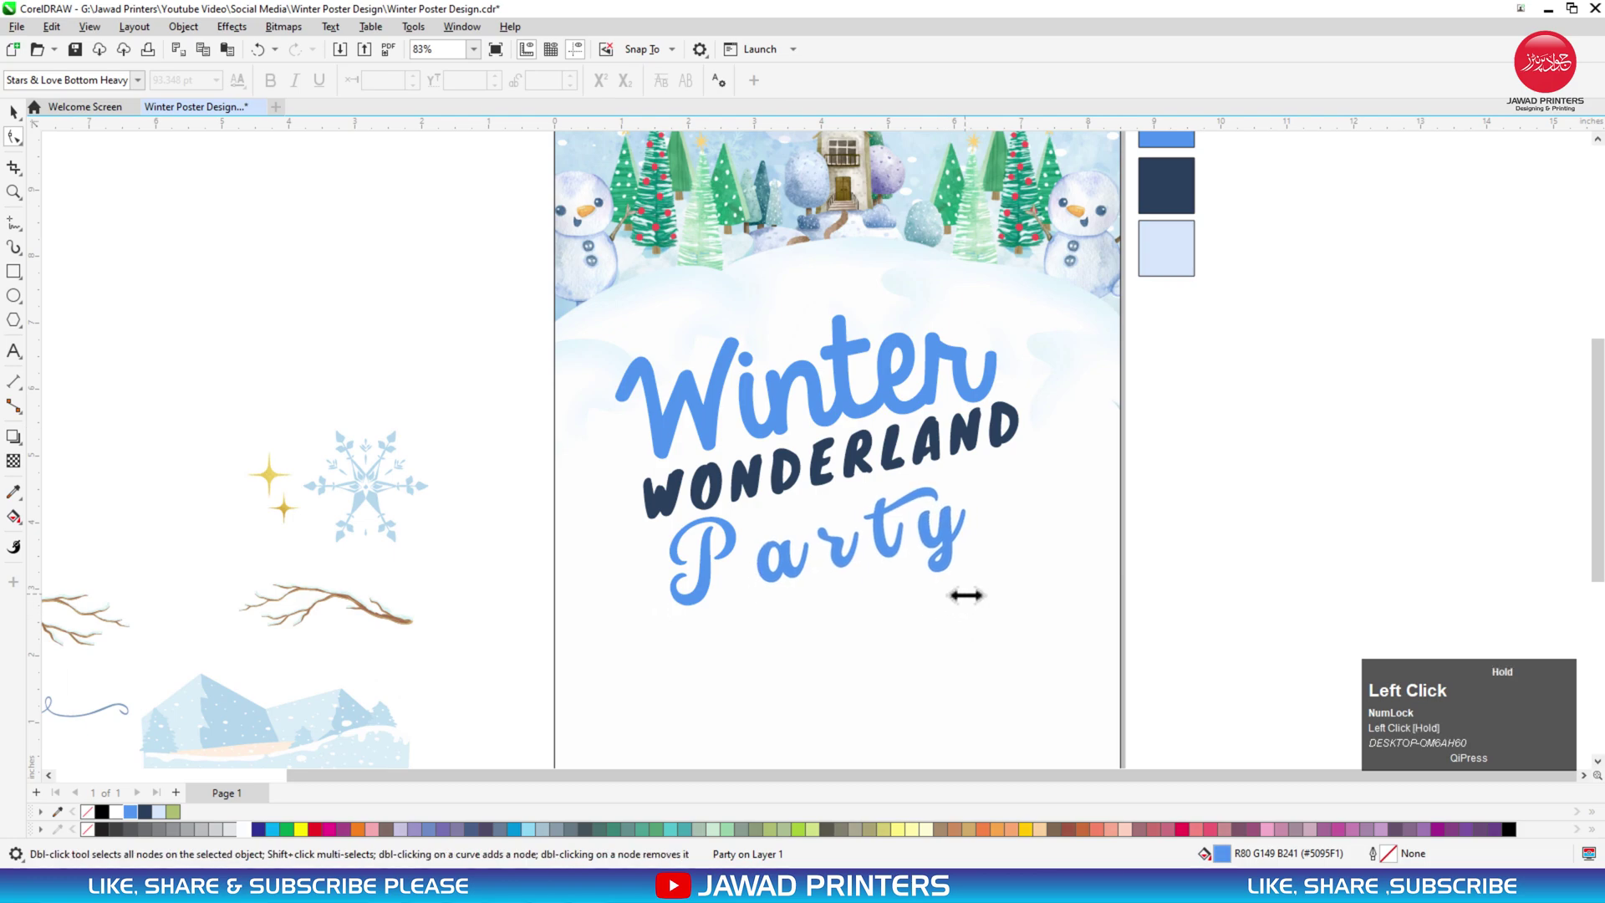
Duplicate Party slightly down and to the right, fill the copy with light blue #D5E6FC and stack it behind the original
key("F2")
left_click_drag(906, 502, 1022, 625)
left_click_drag(752, 416, 794, 437)
right_click(794, 434)
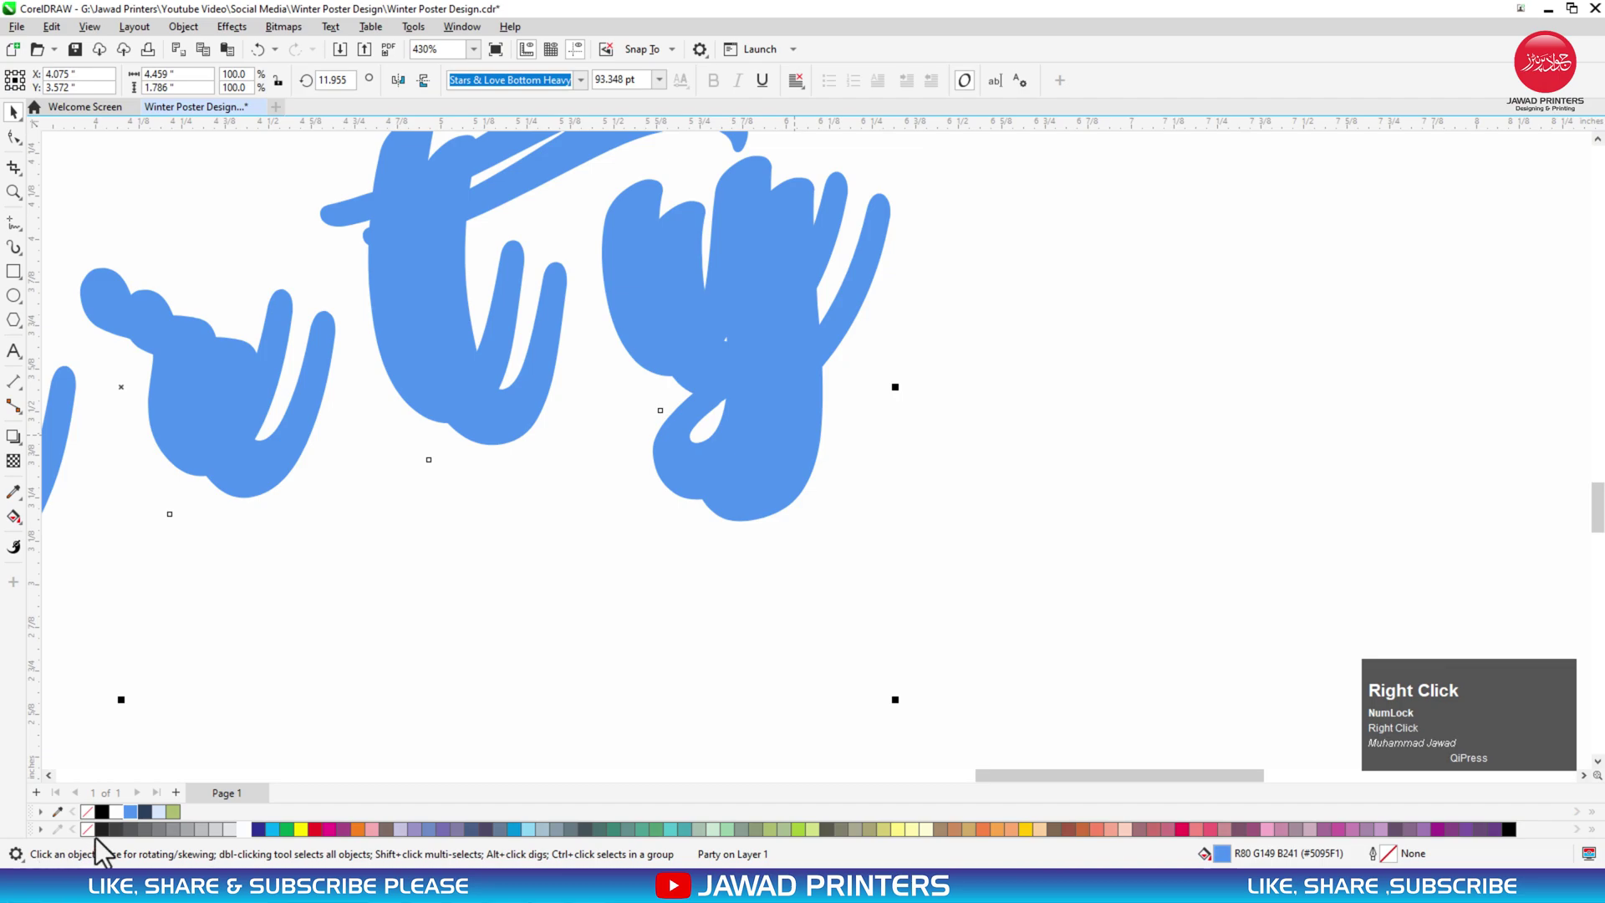
left_click(154, 813)
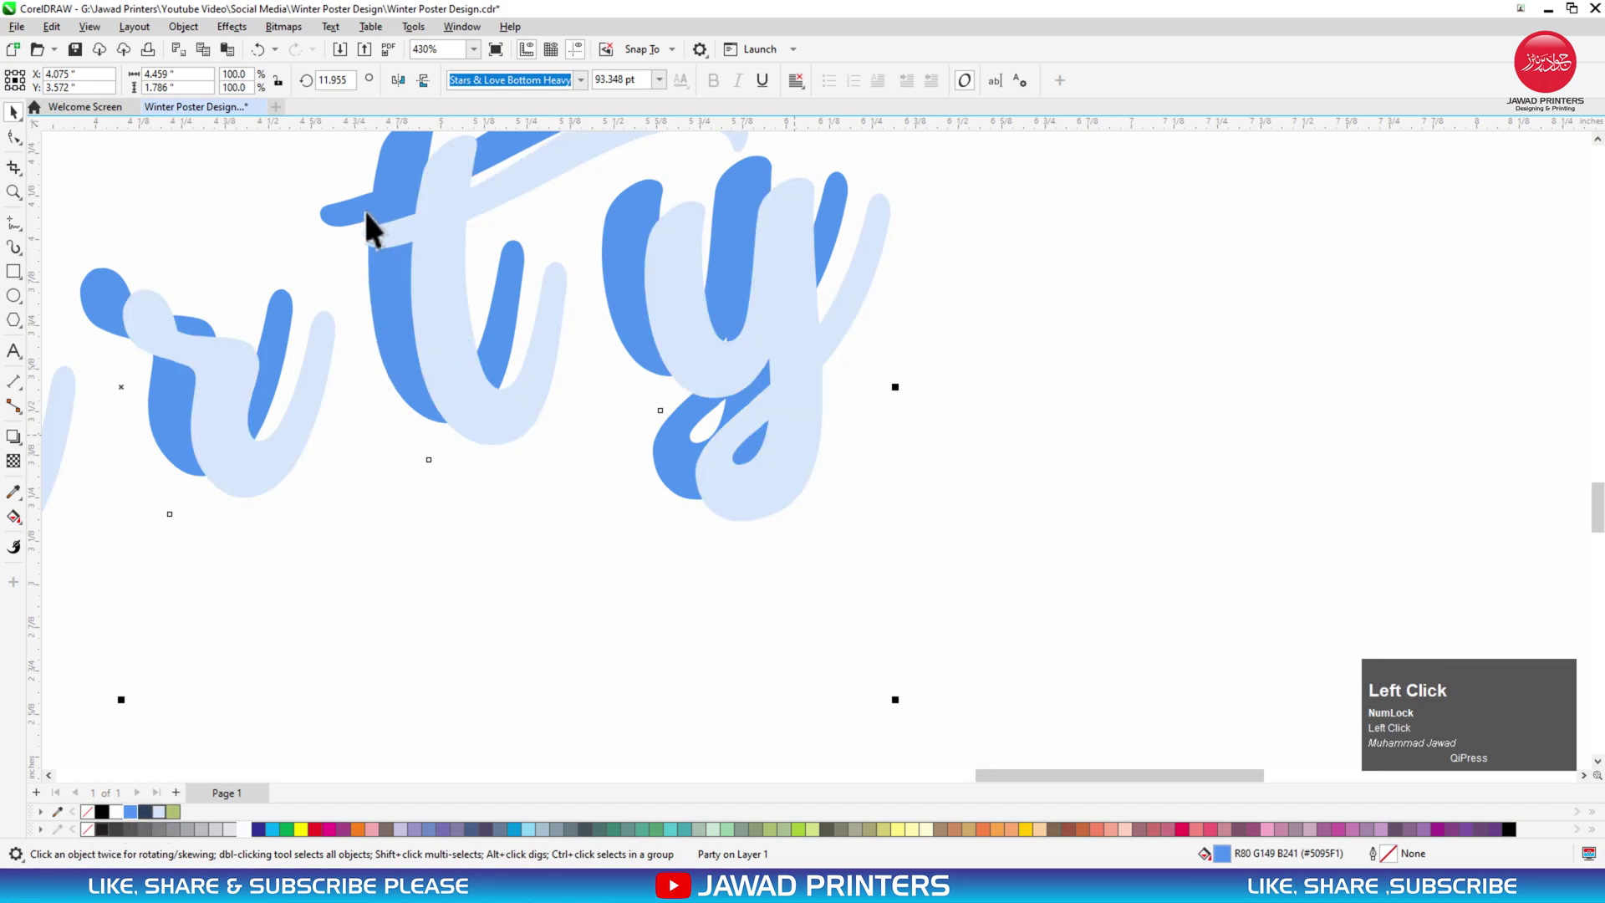
key("ctrl+Page_Down")
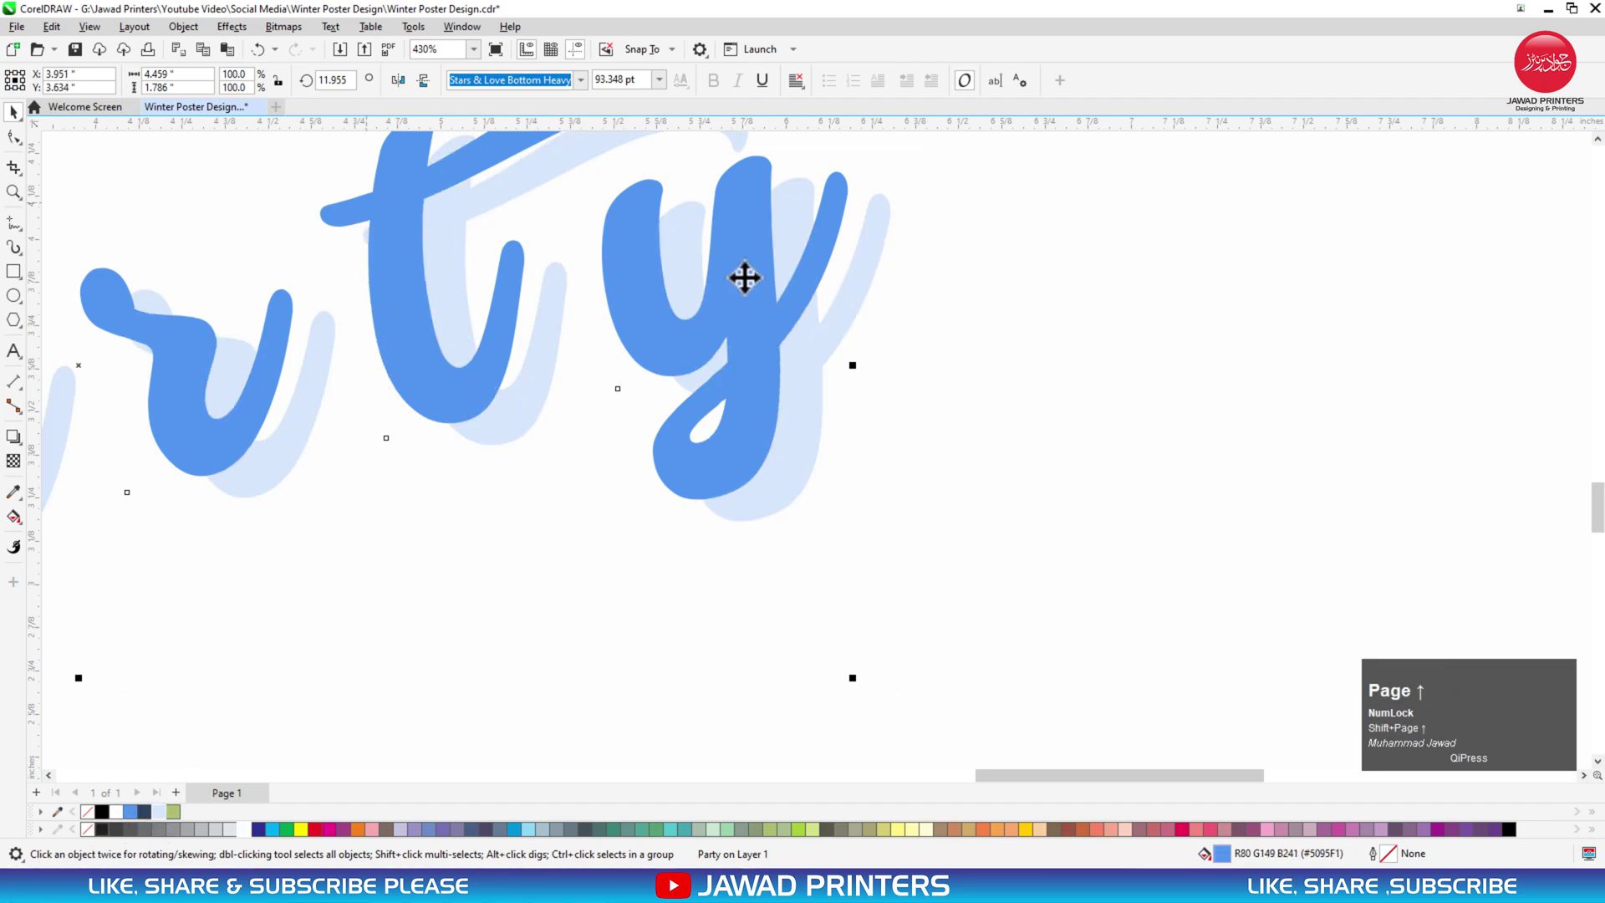
Nudge the light blue Party copy left and slightly up, closer to the original, and group the two texts
left_click(829, 350)
left_click(869, 282)
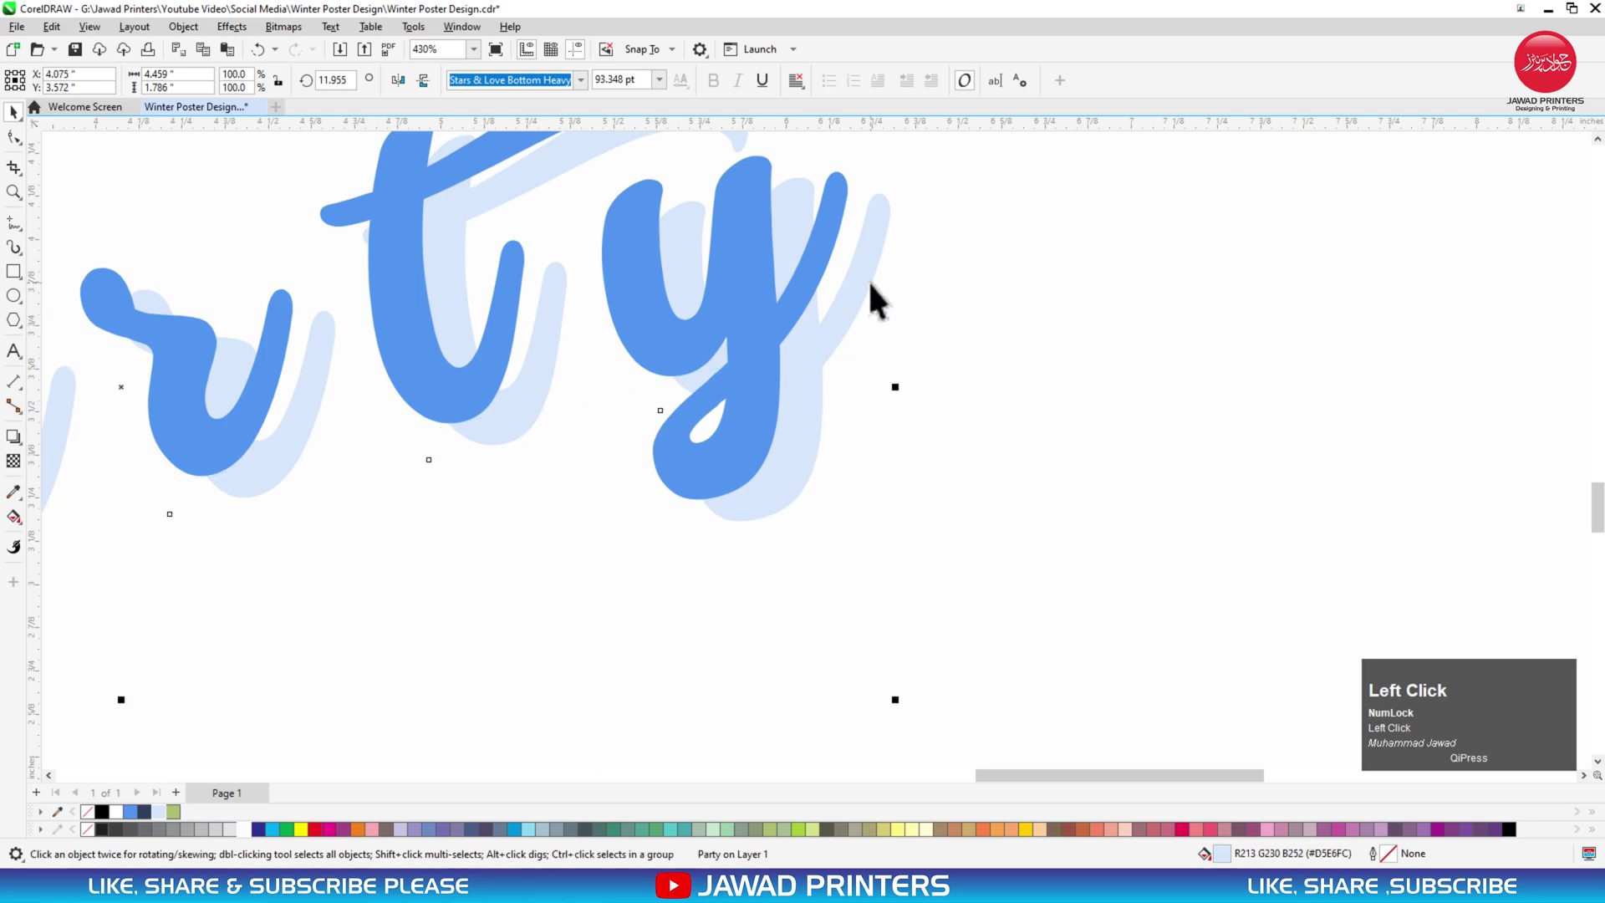
key("Left")
key("Left")
key("Up")
key("Left")
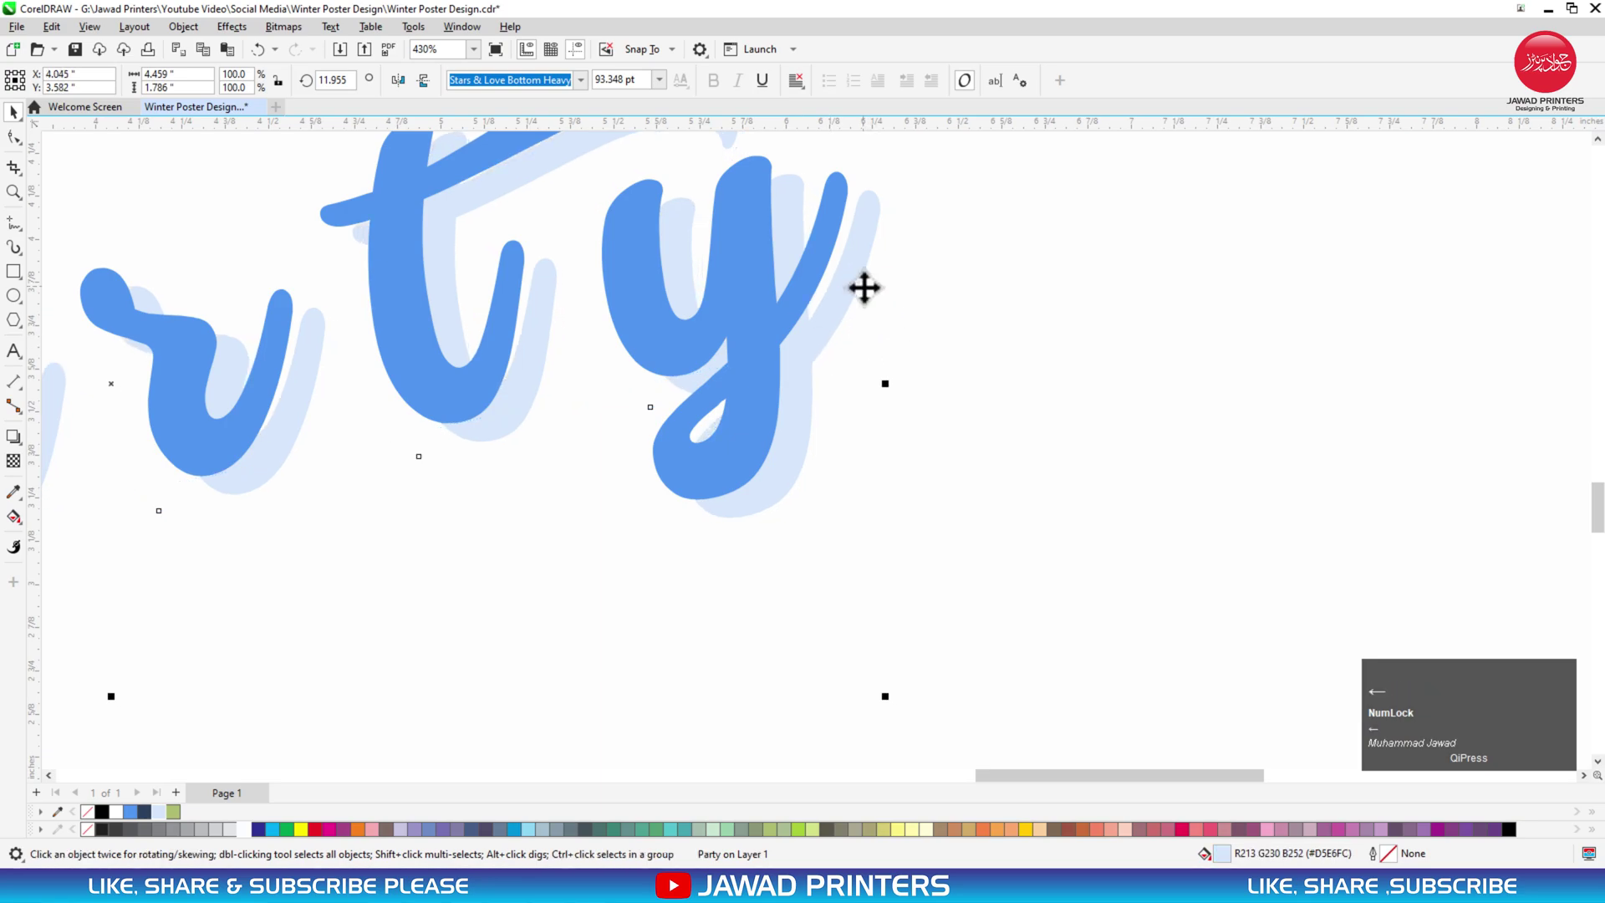
key("Left")
left_click(746, 299, "shift")
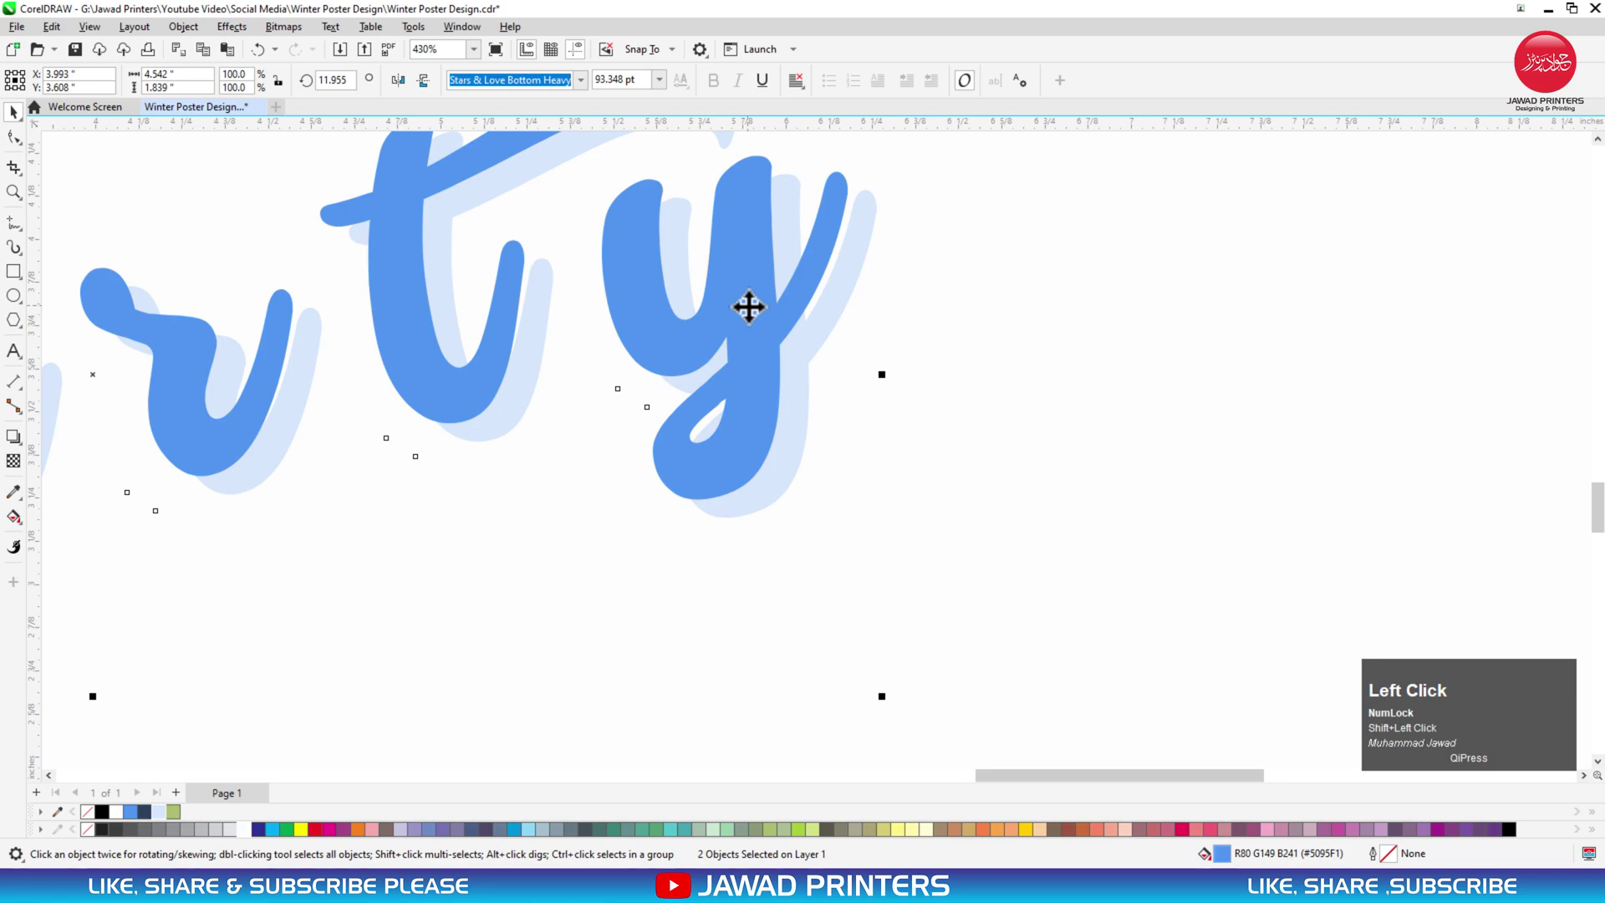
key("ctrl+g")
Center the Party group, WONDERLAND and Winter each horizontally on the poster frame
key("F3")
key("F3")
key("F2")
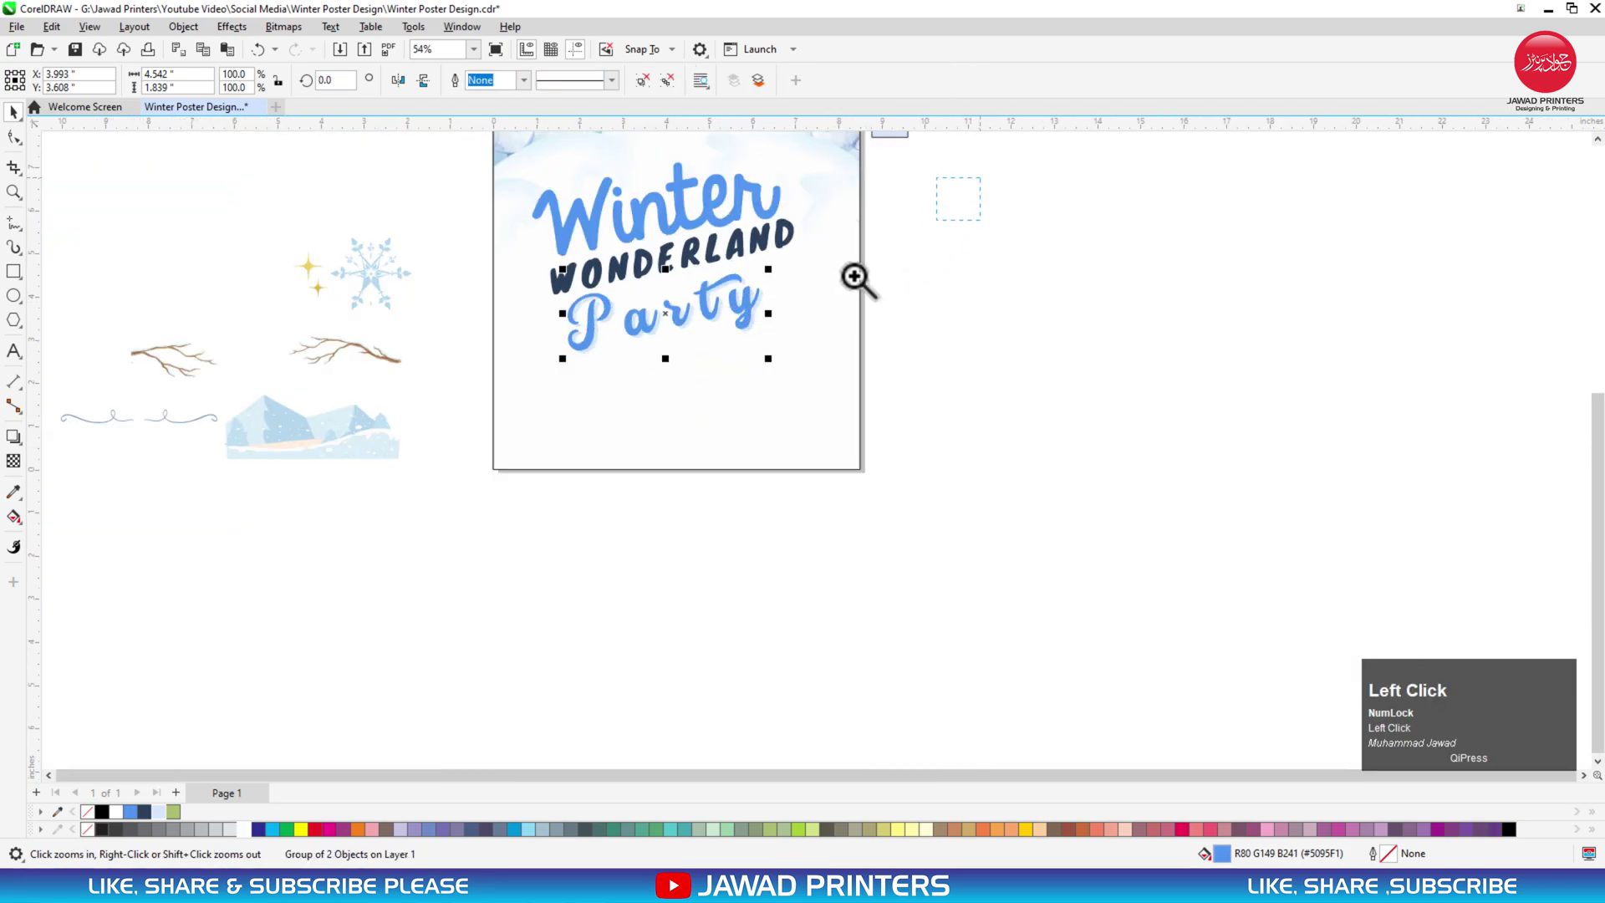
left_click(590, 407)
left_click(1031, 365, "shift")
key("c")
left_click(1137, 370)
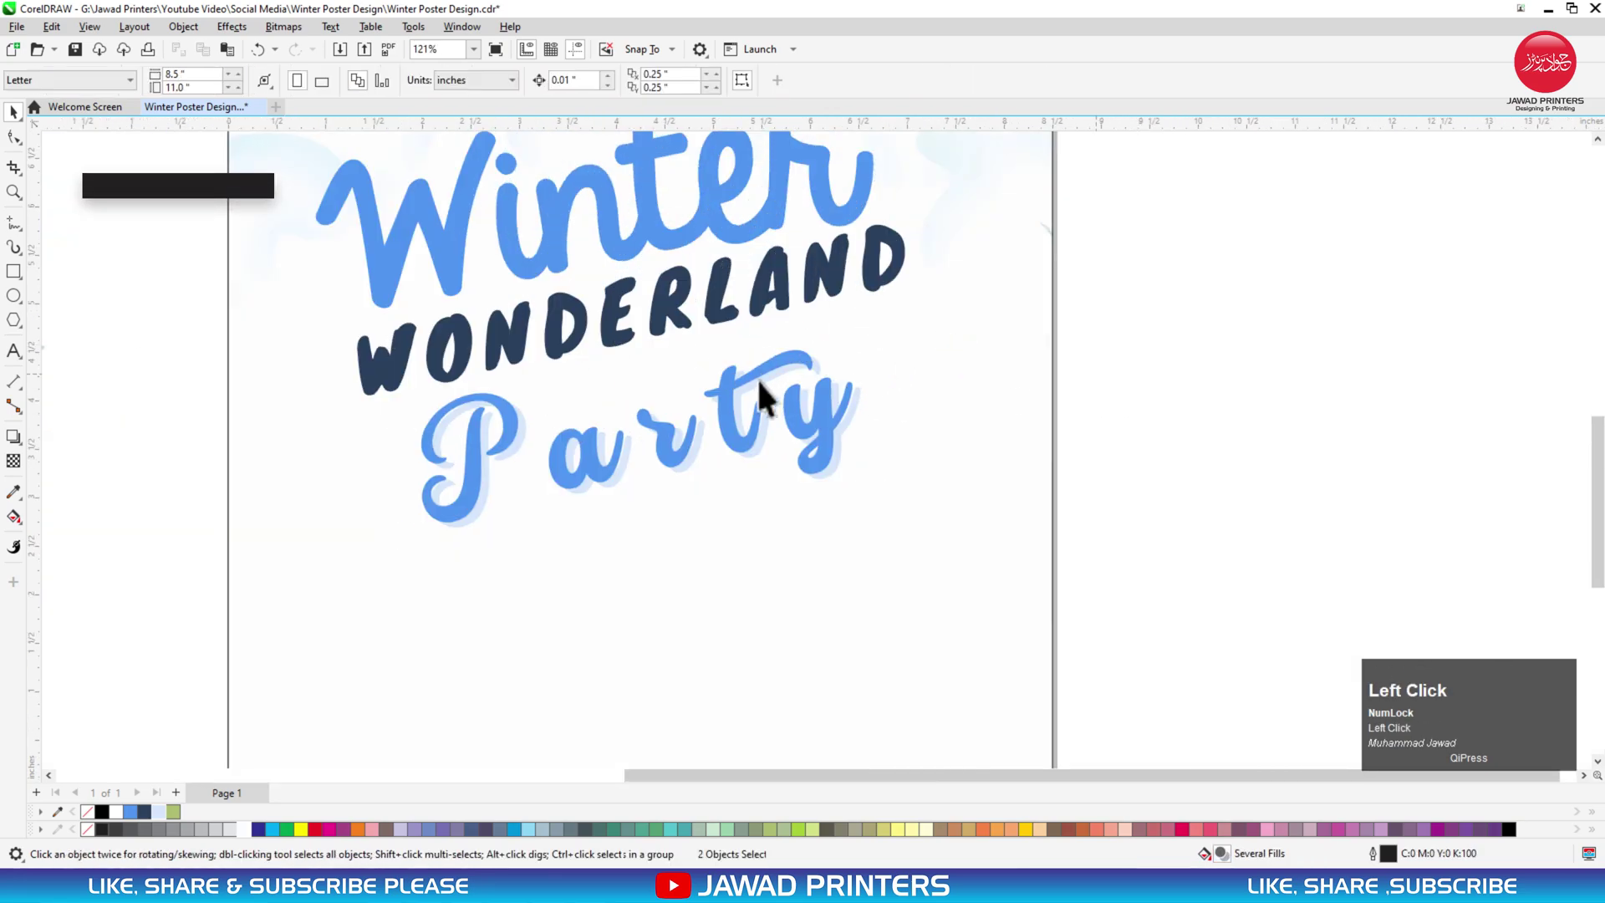
left_click(727, 293)
key("c")
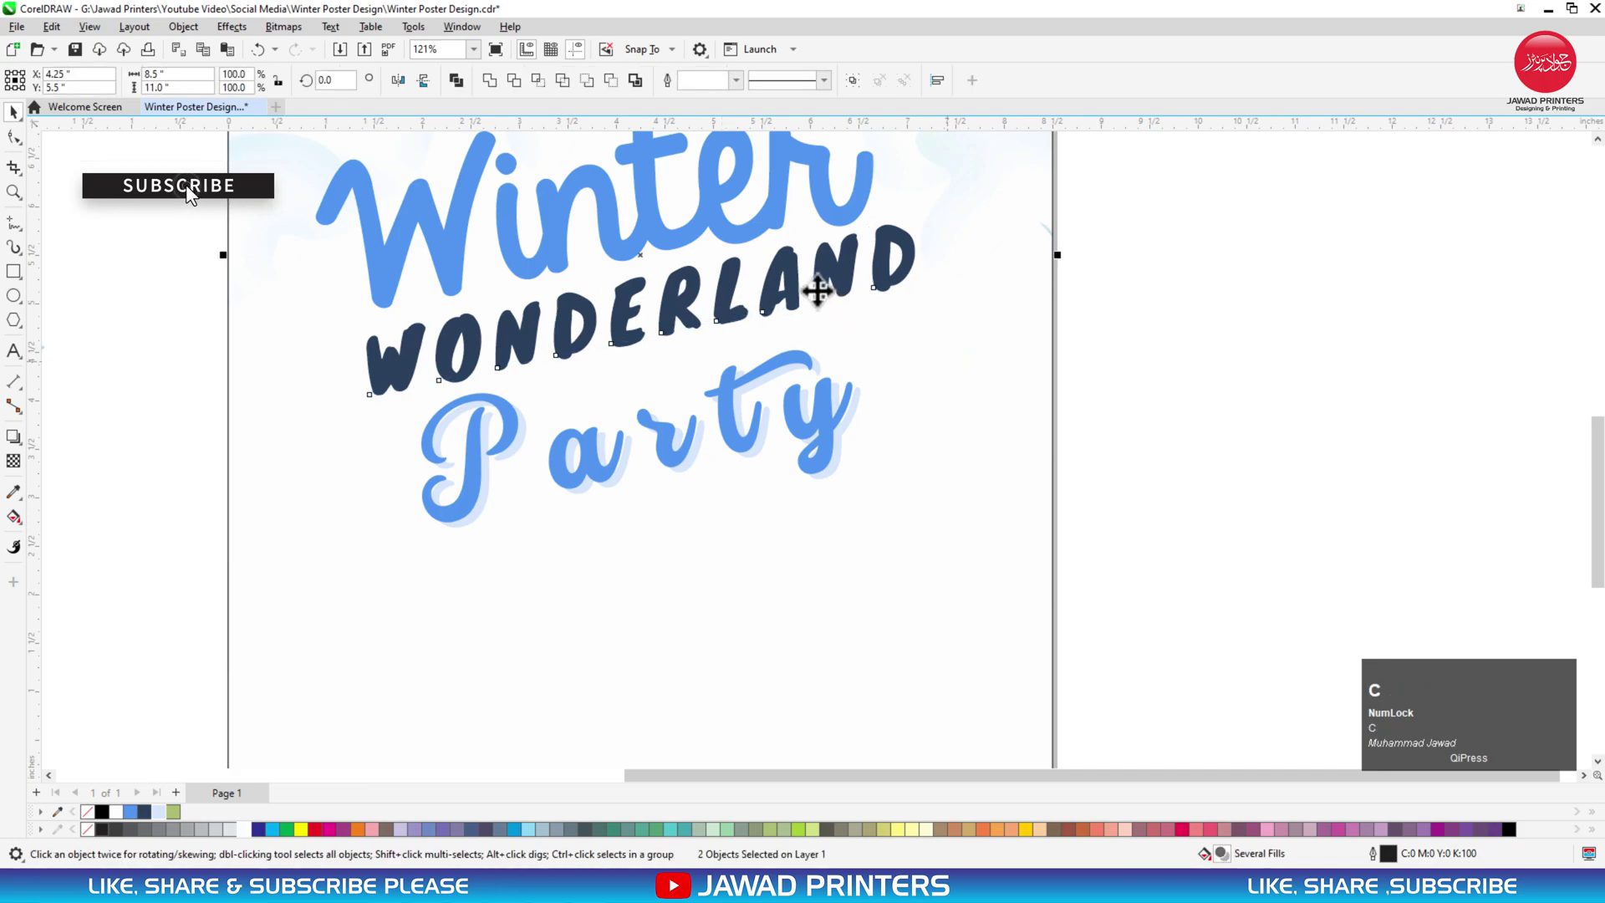
left_click(883, 339, "shift")
key("c")
left_click(828, 398)
left_click(693, 245)
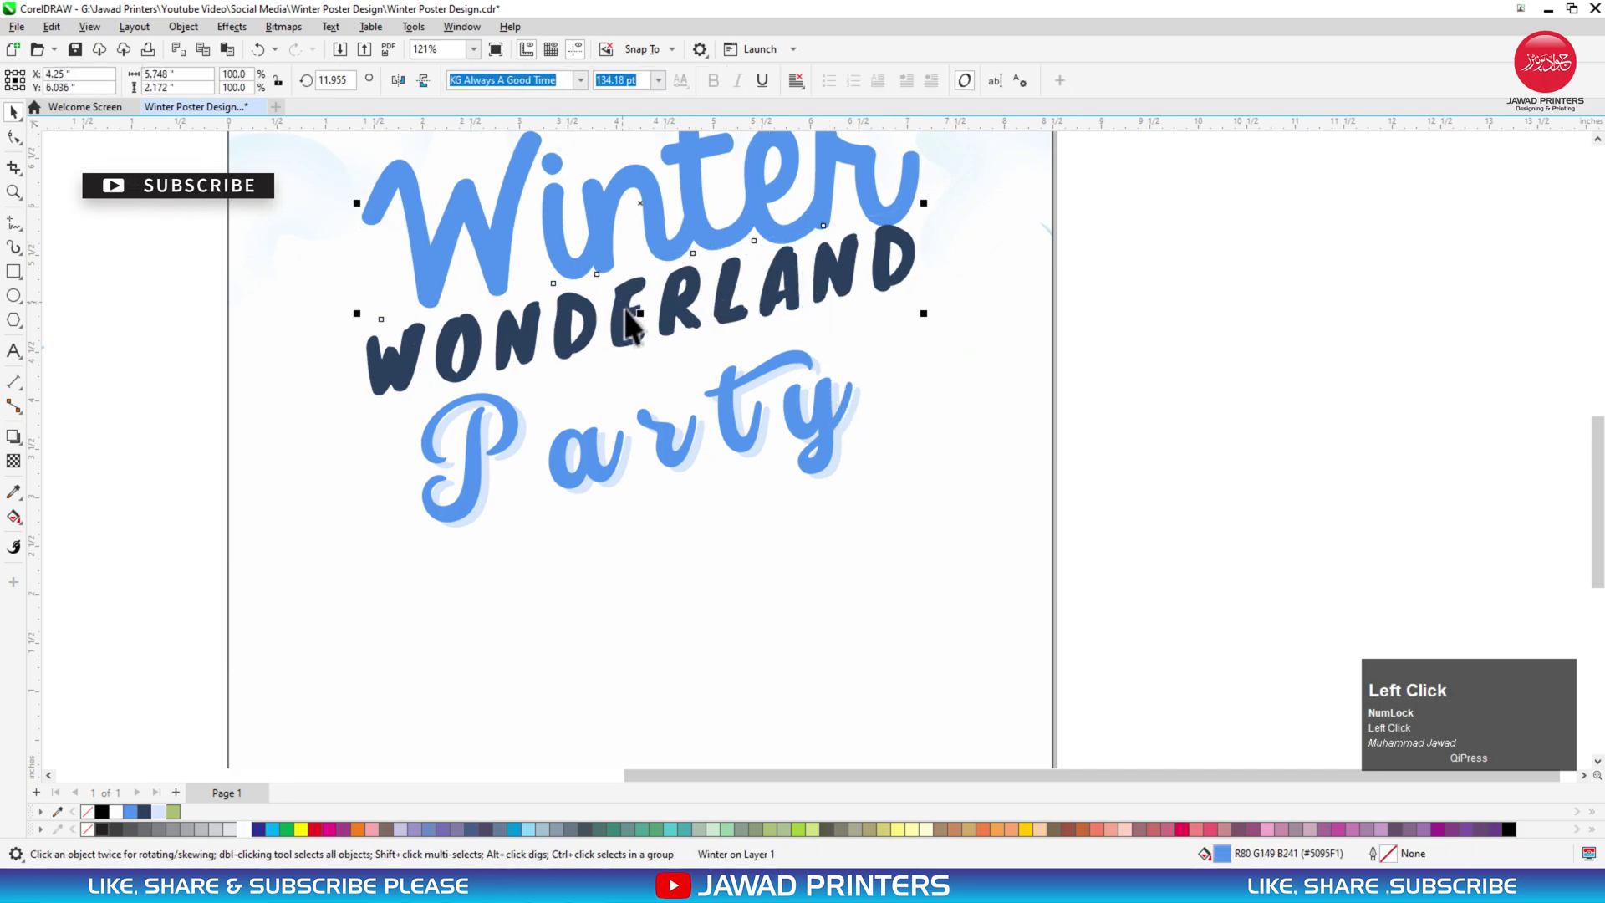
Adjust the stacking of the title lines and group Winter, WONDERLAND and Party together
left_click(627, 313)
left_click_drag(639, 313, 745, 358)
left_click(745, 311, "shift")
left_click(704, 237, "shift")
key("ctrl+g")
Move the title group up and left onto the snow mound and enlarge it to about 105%, about 6.32 inches wide
key("F3")
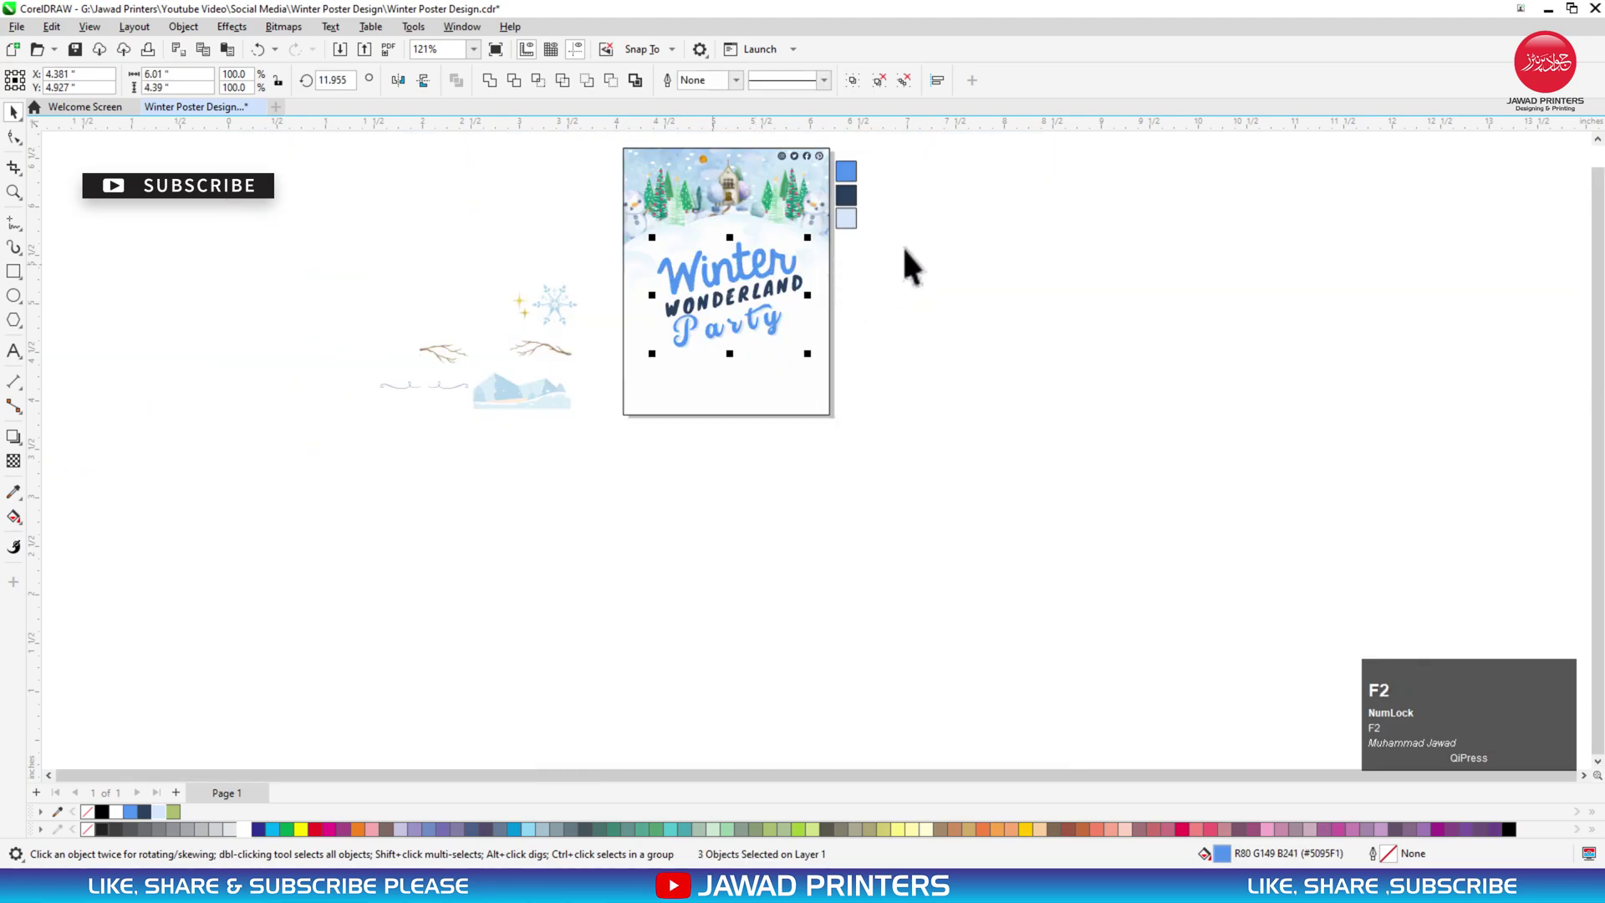
left_click(569, 405)
left_click_drag(735, 379, 714, 335)
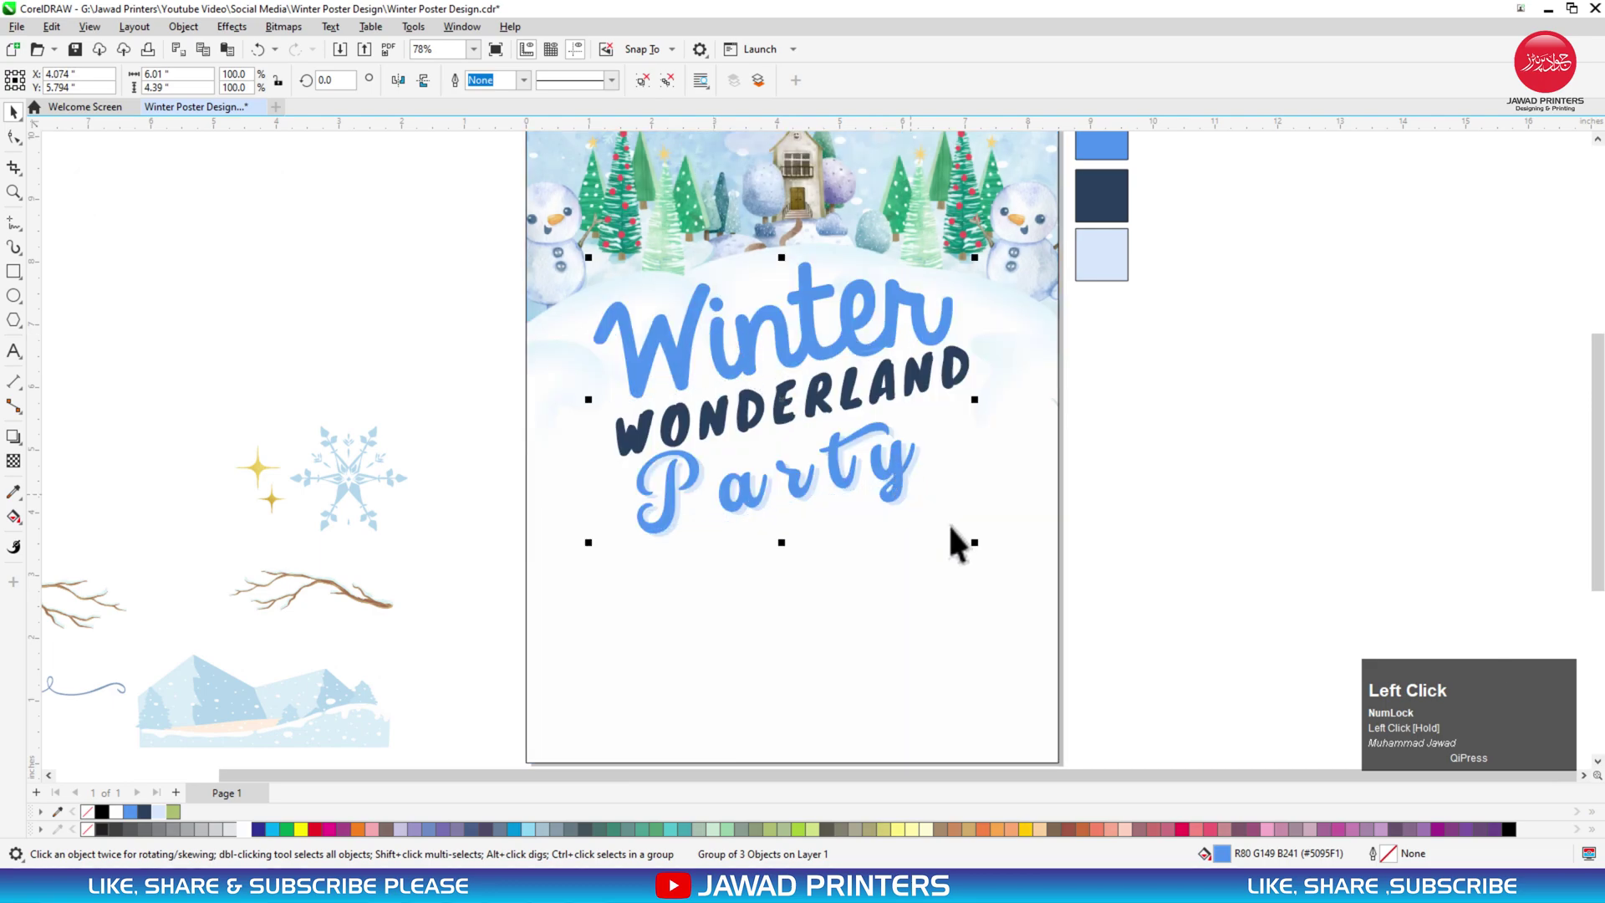
left_click_drag(975, 543, 996, 555)
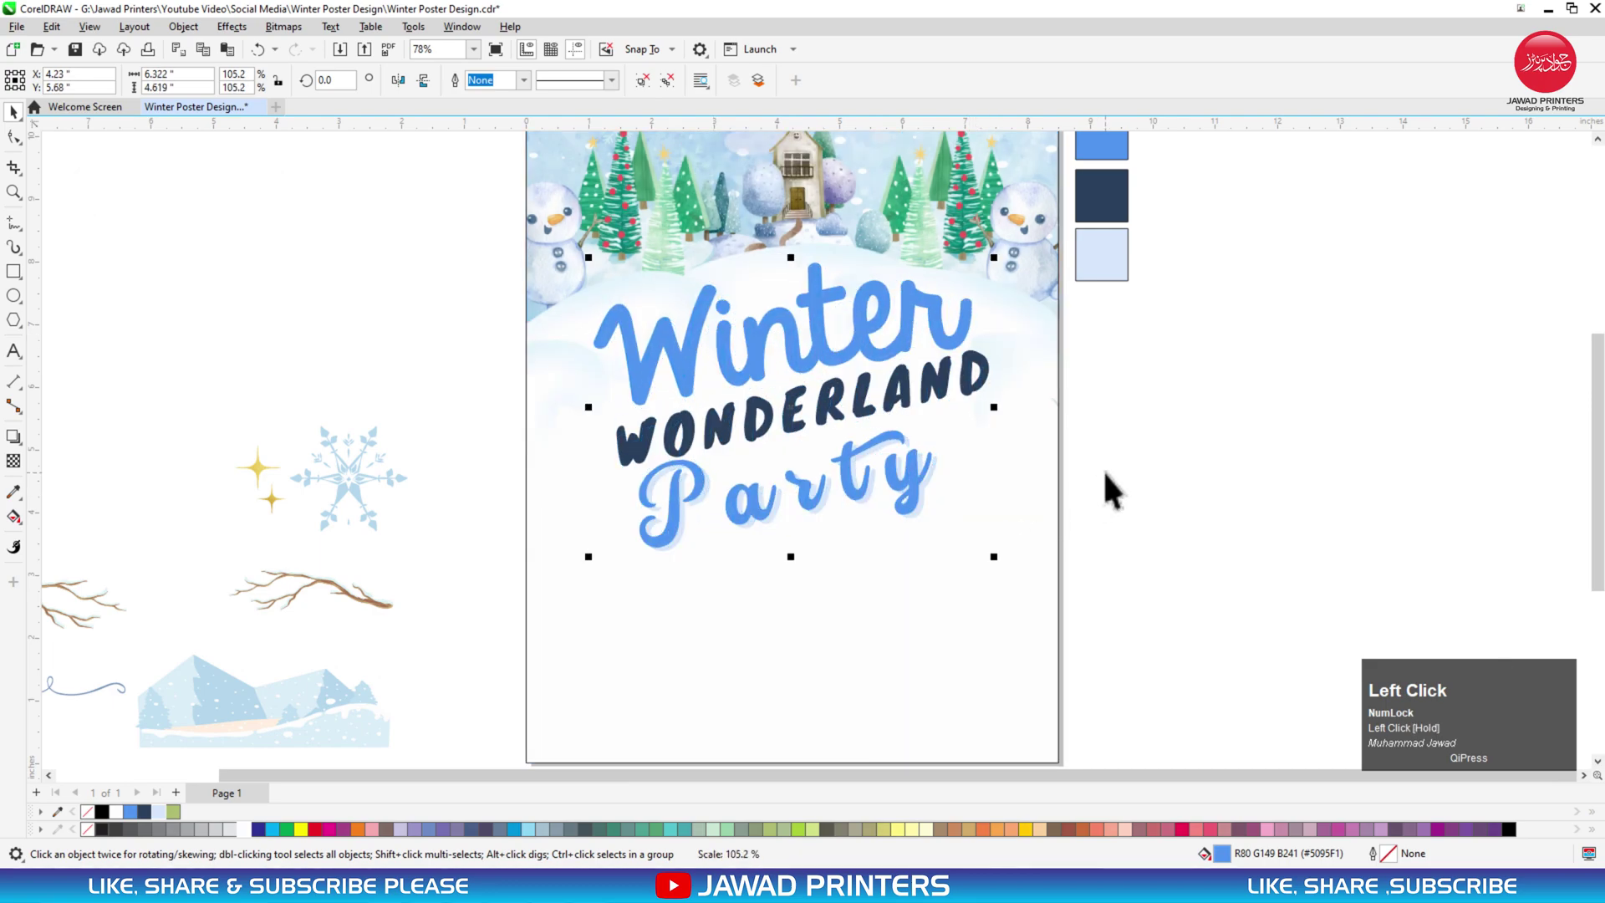
left_click(1111, 489)
Place the gold stars right of Winter, mirrored horizontally, and put a copy in the original orientation left of the title
left_click_drag(263, 469, 1000, 292)
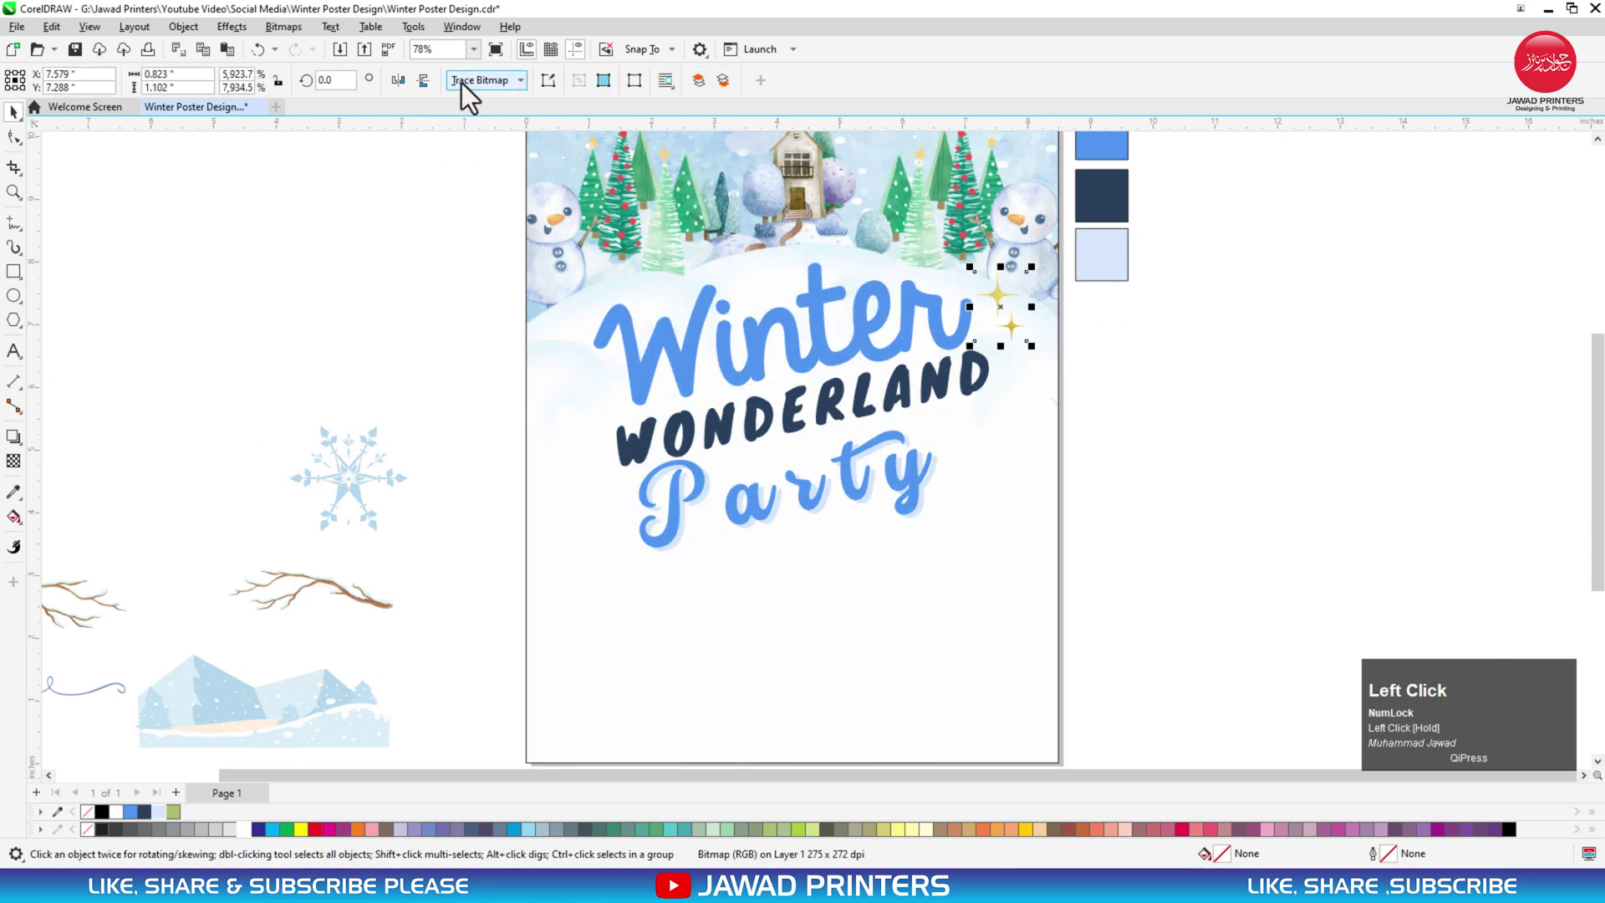
left_click(403, 79)
left_click_drag(1005, 296, 590, 369)
right_click(590, 370)
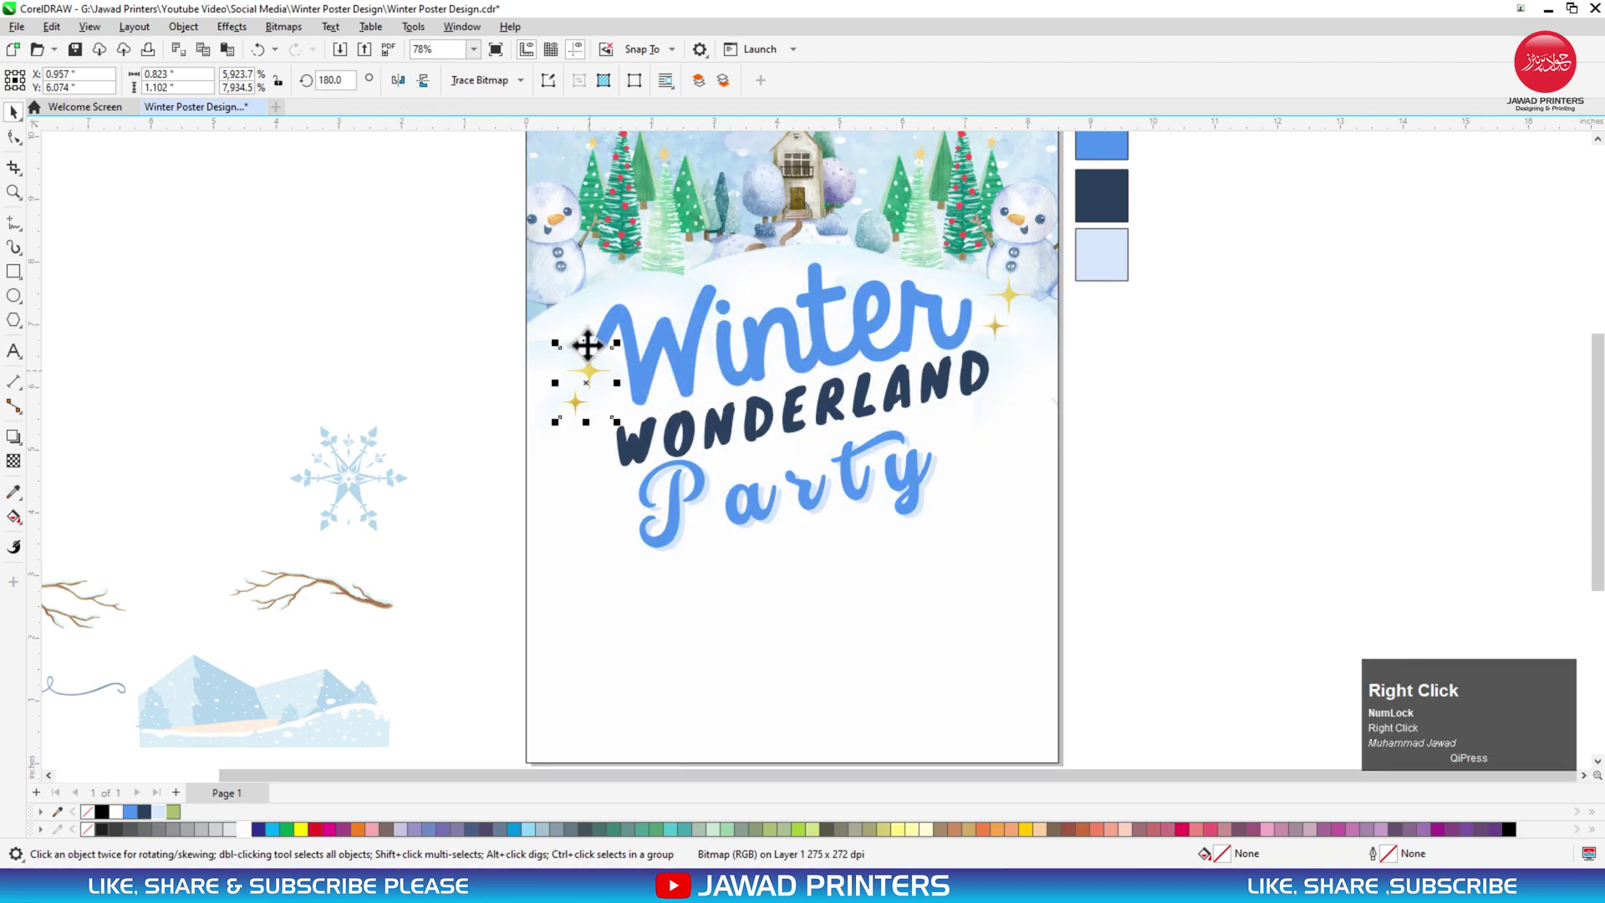
left_click(398, 79)
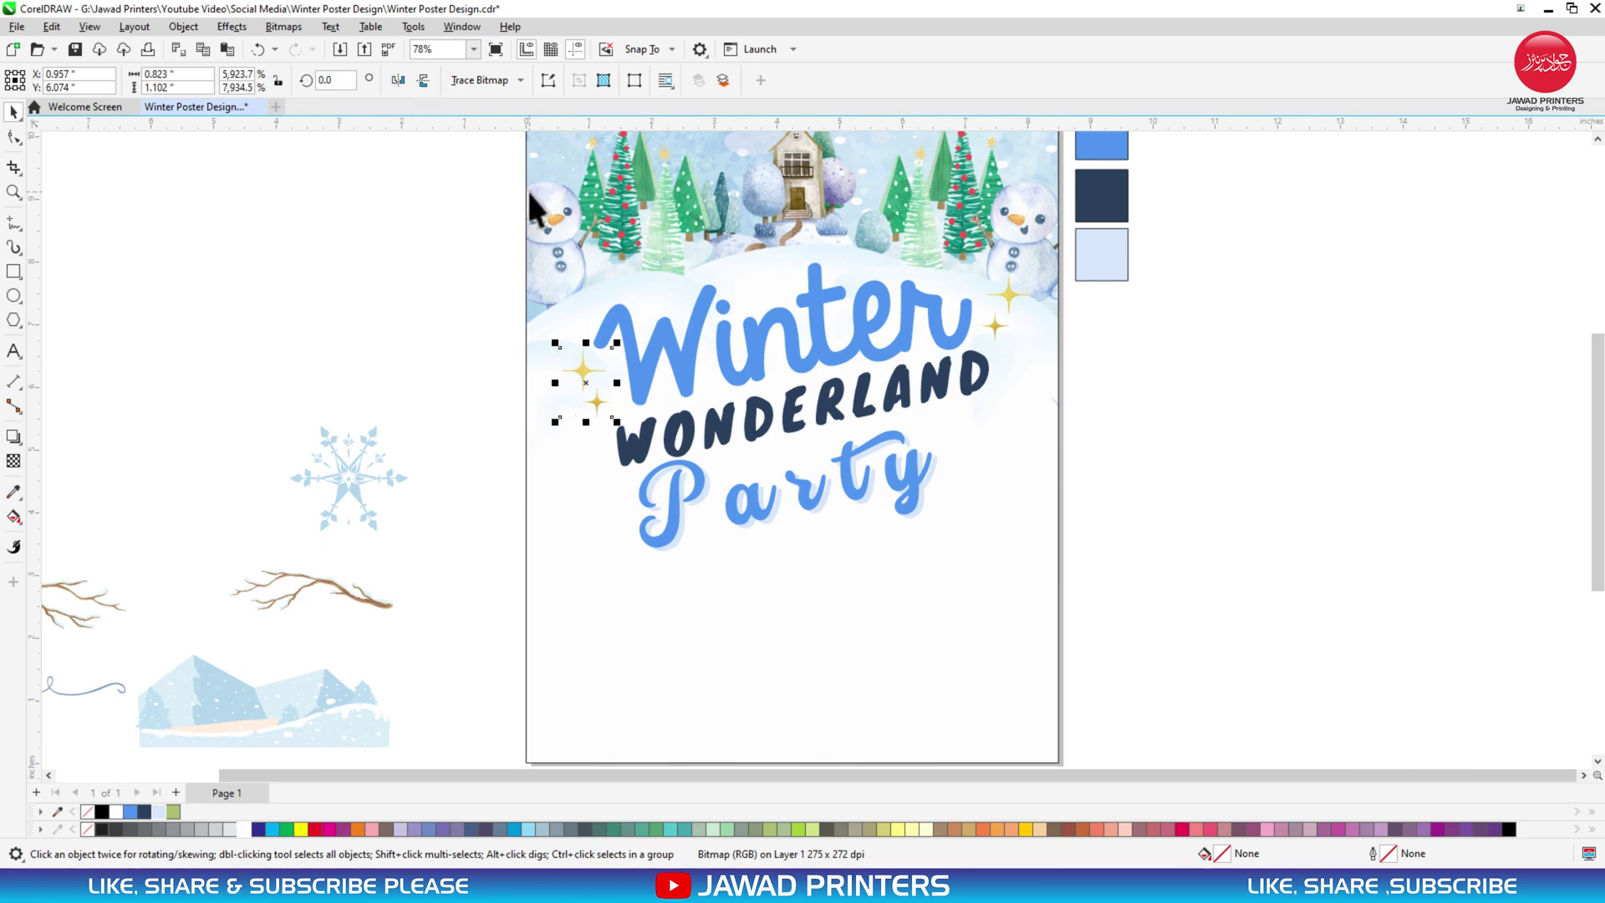
Move the snowflake to the poster's right edge beside Party and PowerClip it inside the poster frame
key("F3")
key("F2")
left_click_drag(885, 212, 359, 475)
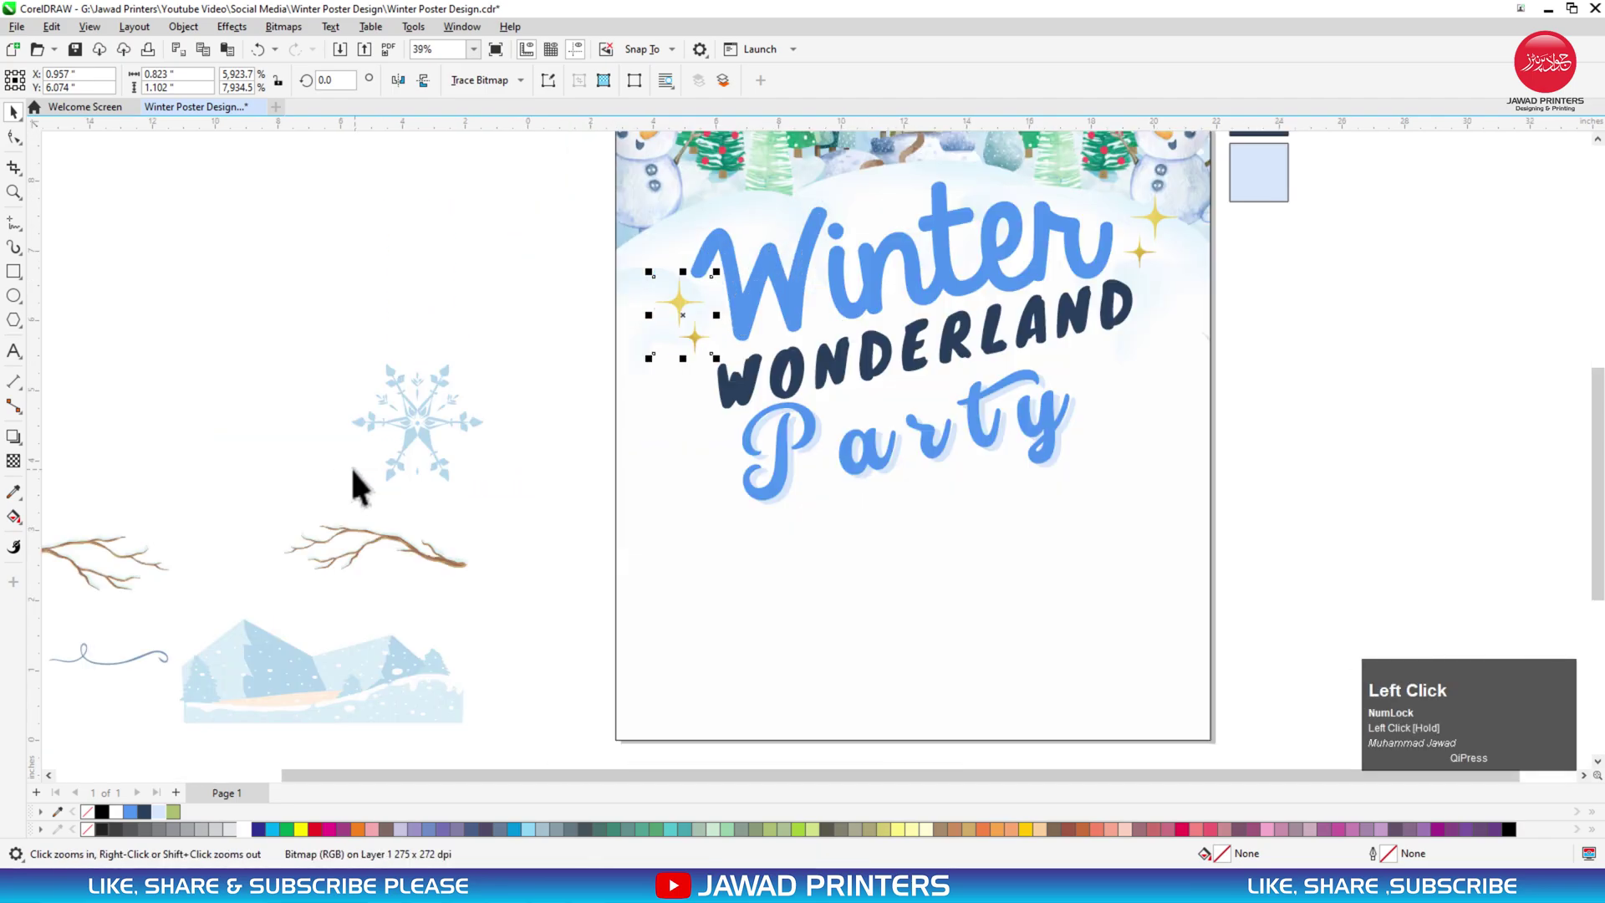
left_click(426, 432)
left_click_drag(428, 424, 1148, 399)
right_click(1145, 398)
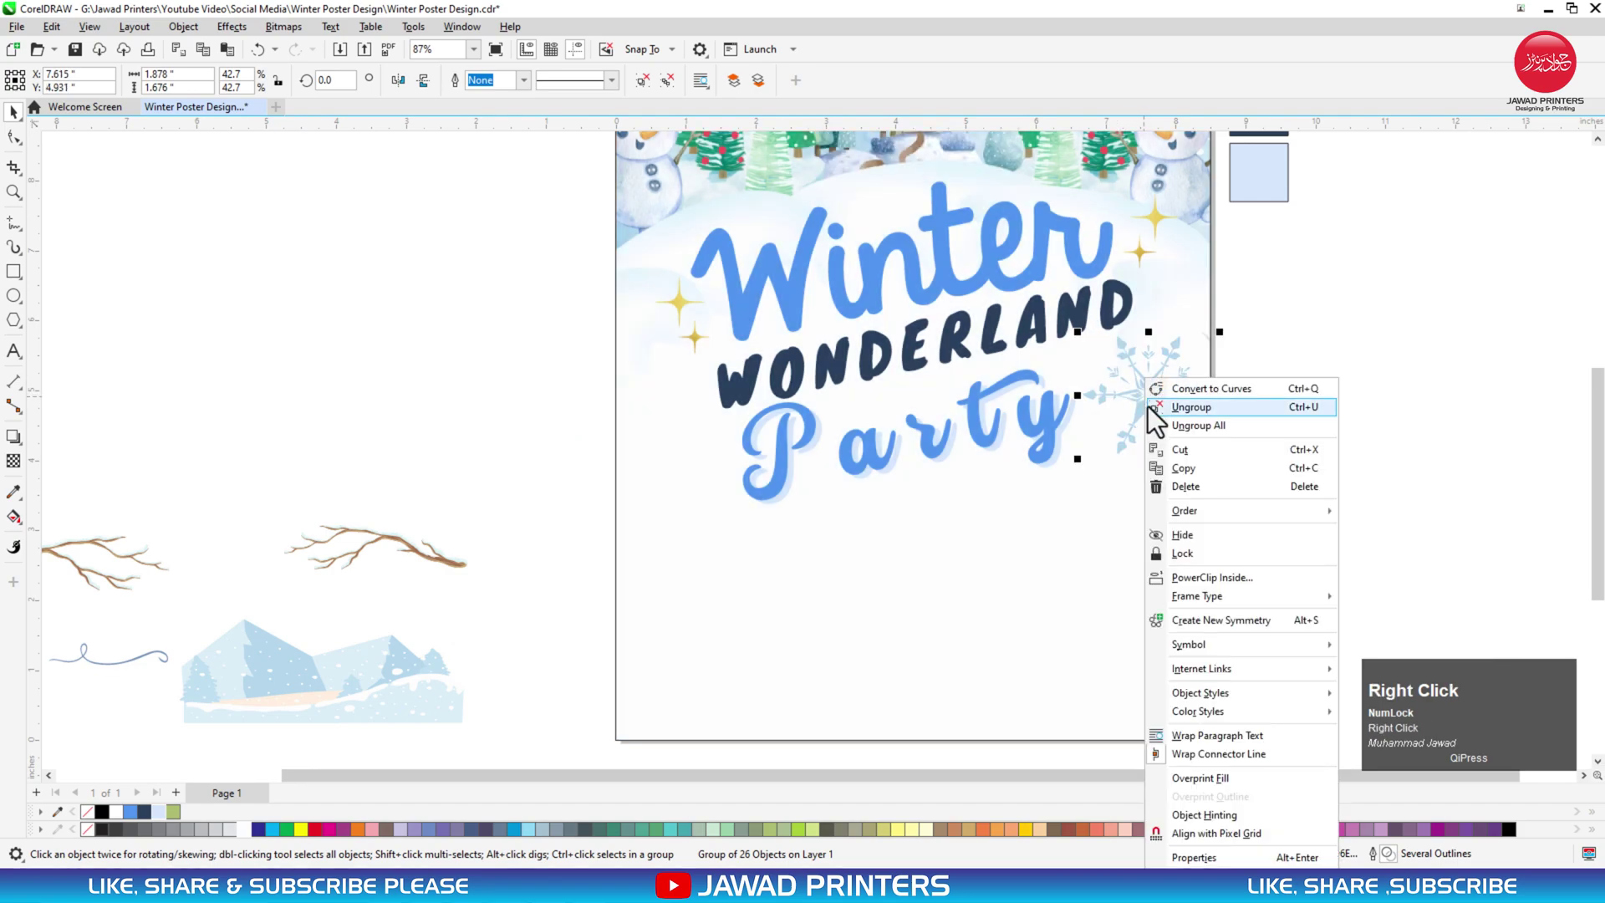
left_click(1191, 570)
left_click(1121, 577)
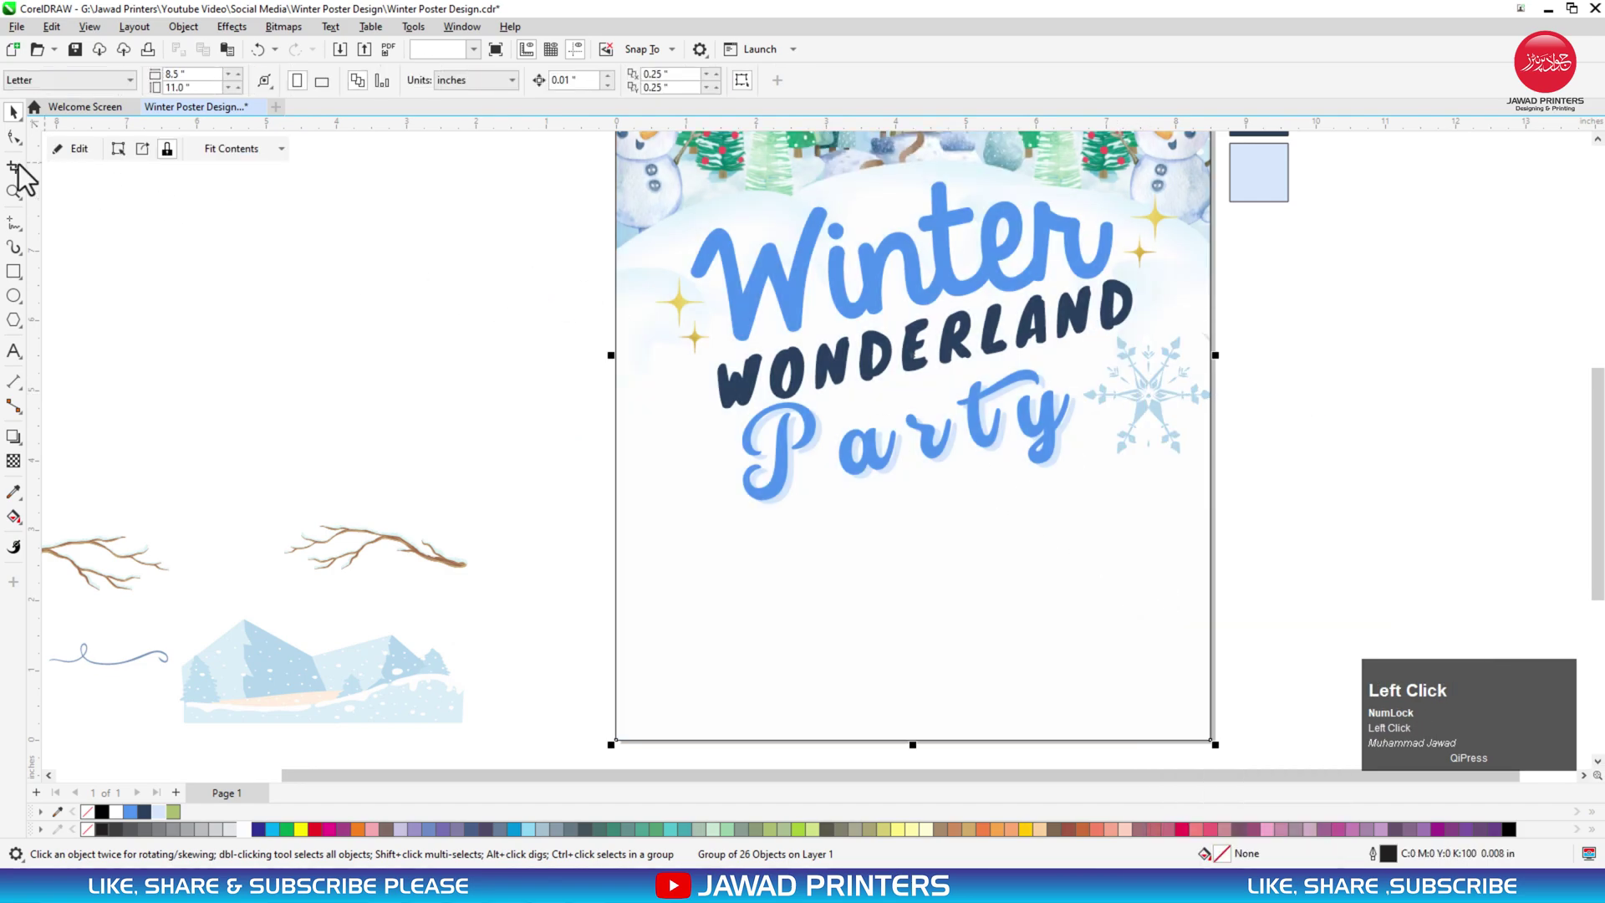
Edit the PowerClip contents and enlarge the snowflake to about 2.94 inches wide, overlapping the poster's right edge
left_click(69, 150)
left_click_drag(1220, 459, 1268, 501)
left_click_drag(1154, 401, 1188, 407)
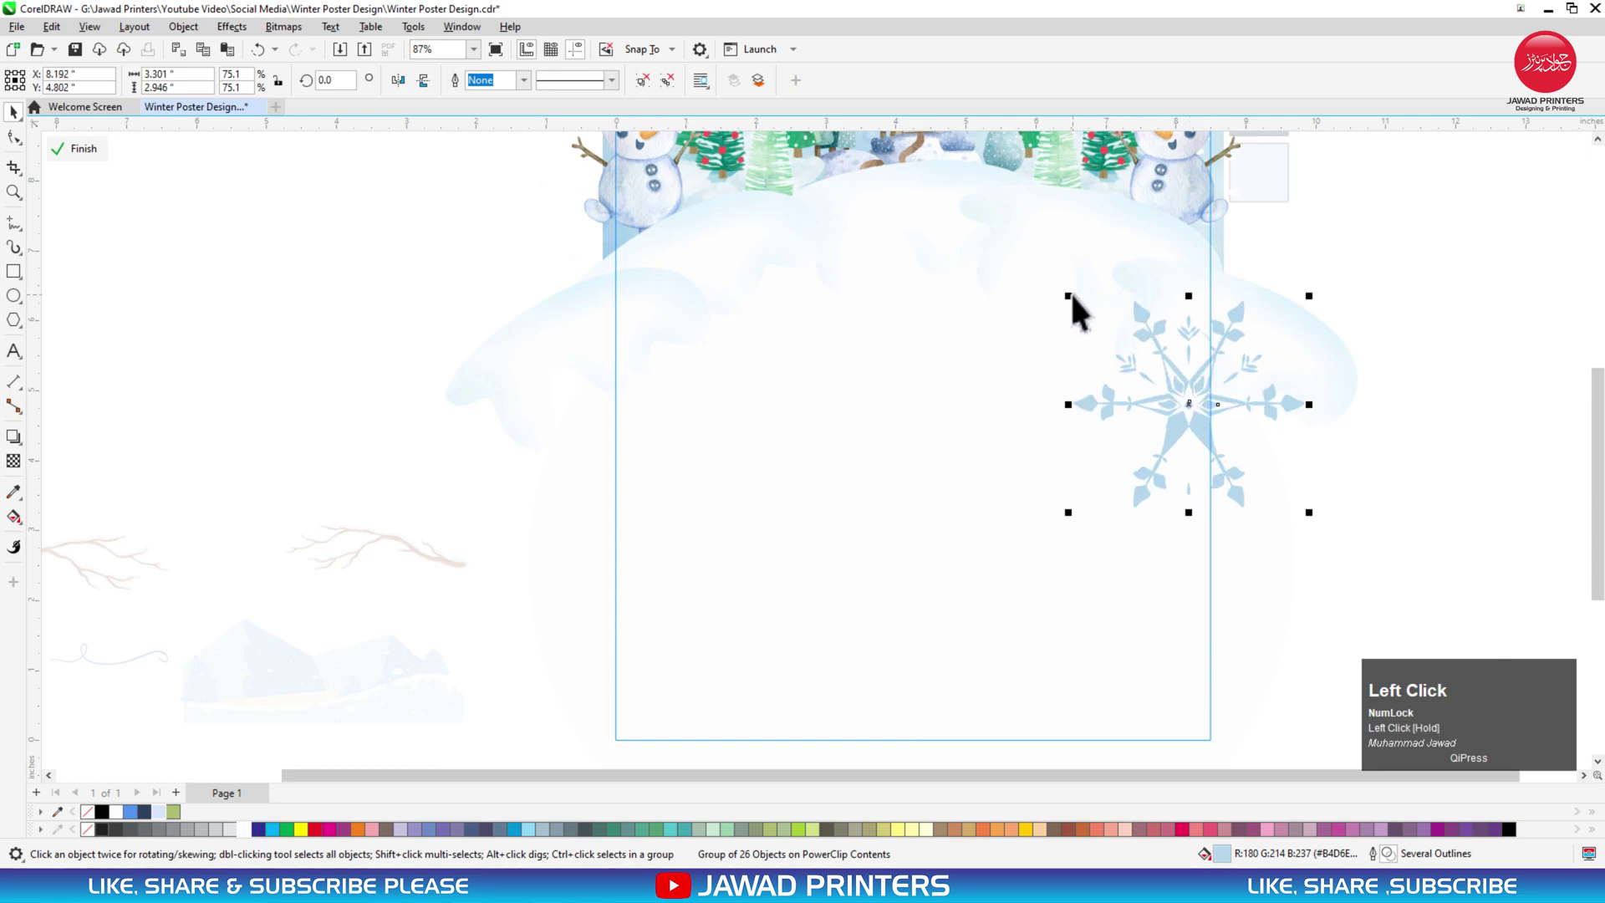
left_click_drag(1080, 306, 1094, 318)
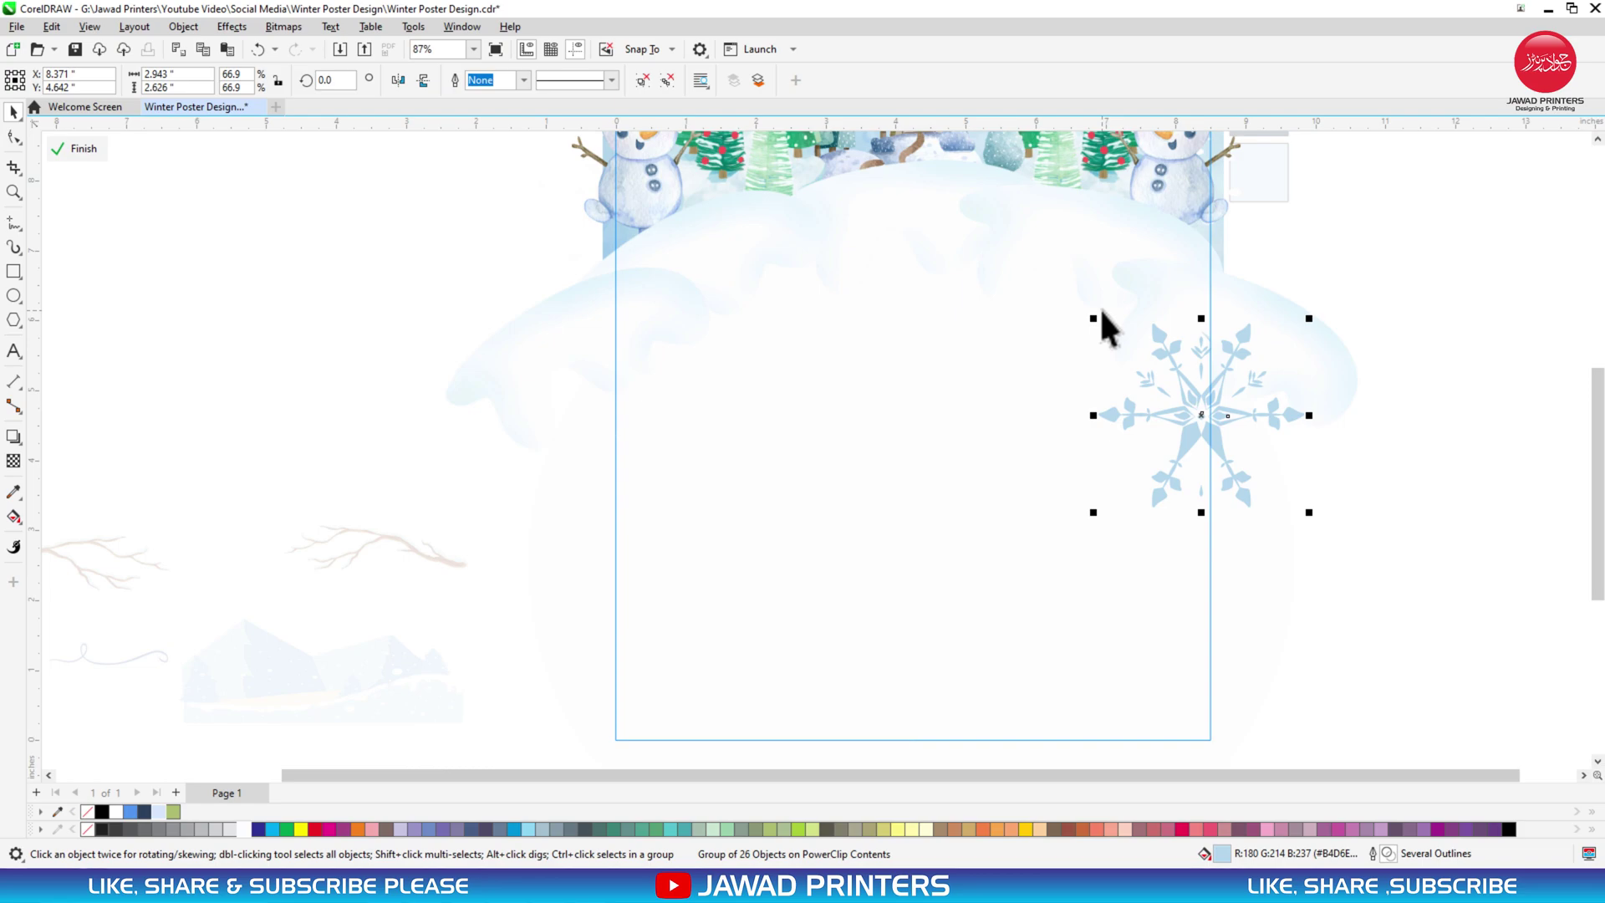
Copy the snowflake to the poster's left edge, shrink the copy to about 2.12 inches wide and finish editing the PowerClip
left_click_drag(1206, 414, 627, 473)
right_click(627, 473)
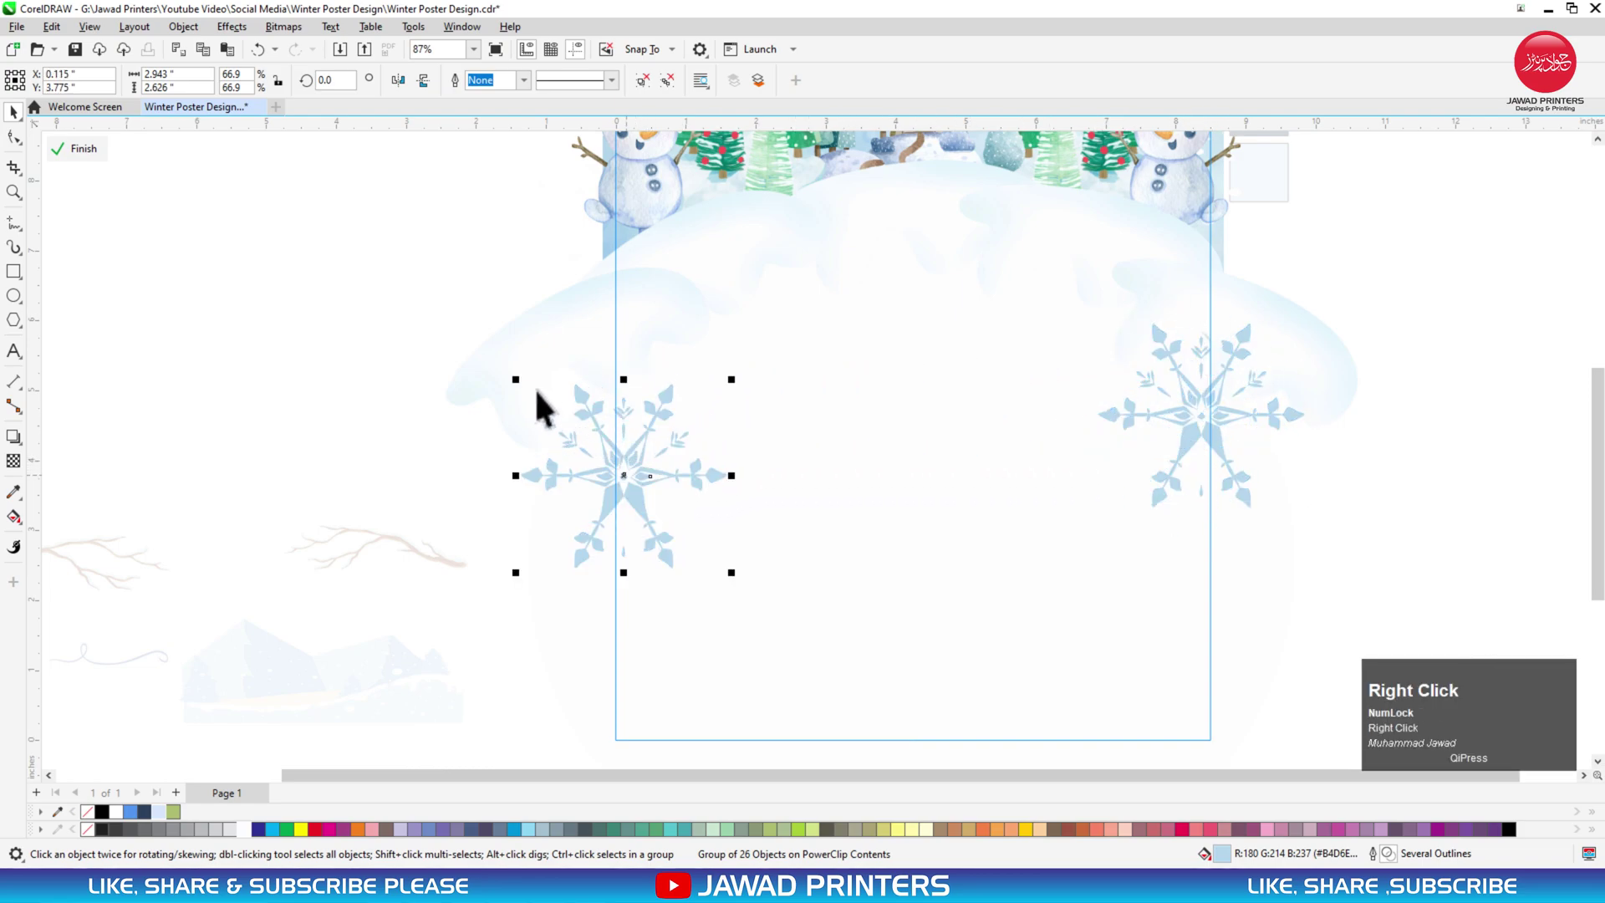
left_click_drag(516, 379, 569, 439)
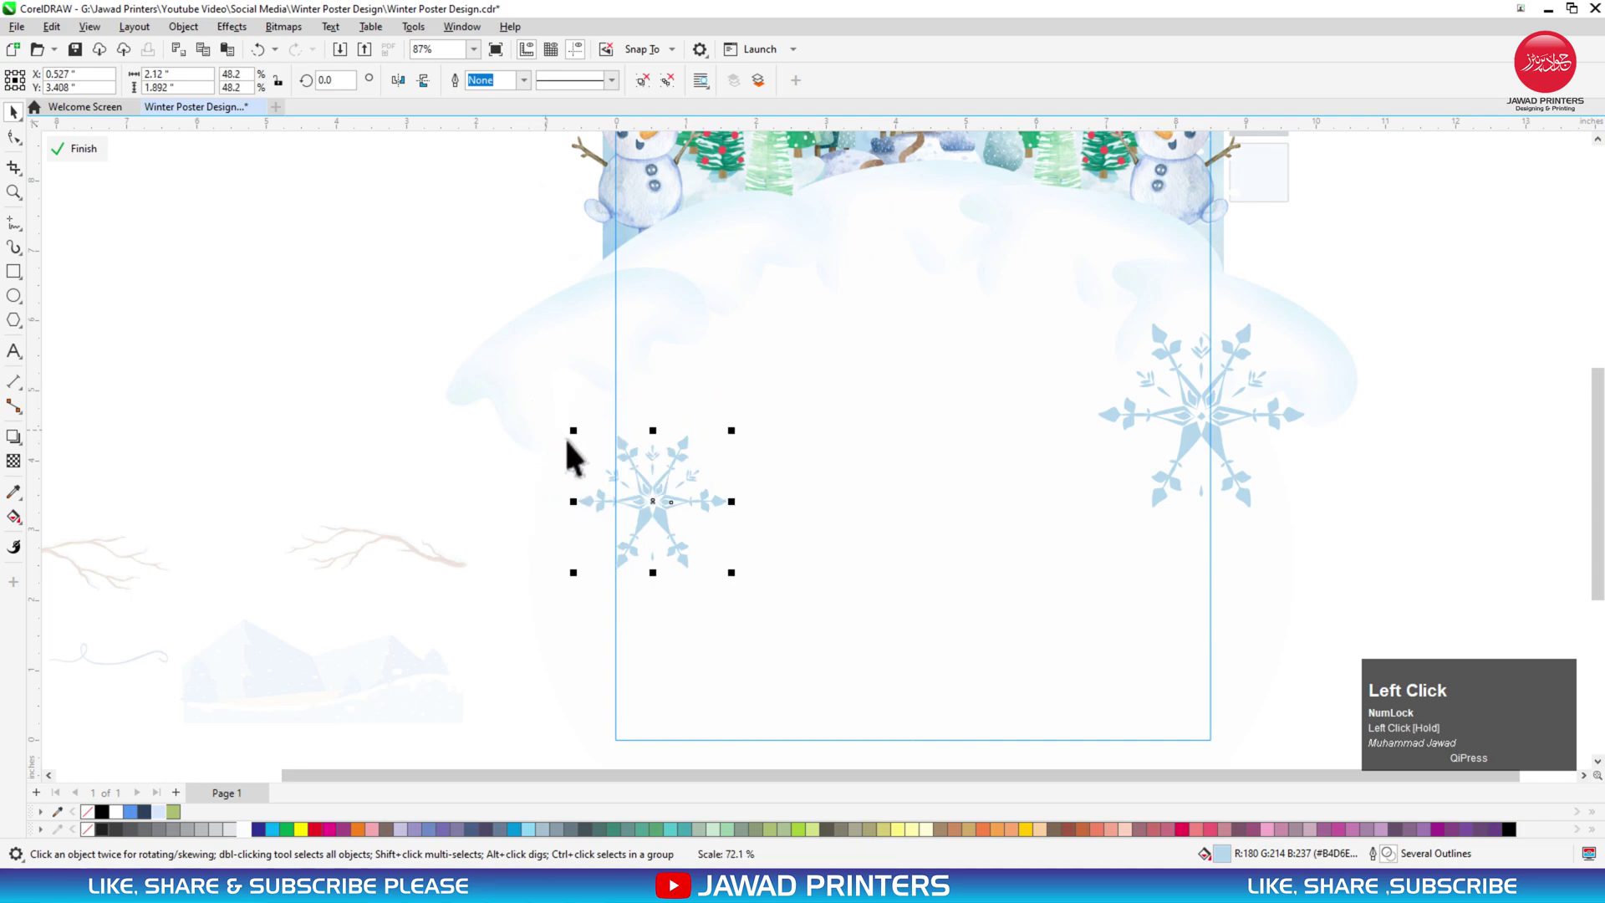
left_click_drag(644, 490, 621, 456)
left_click(72, 149)
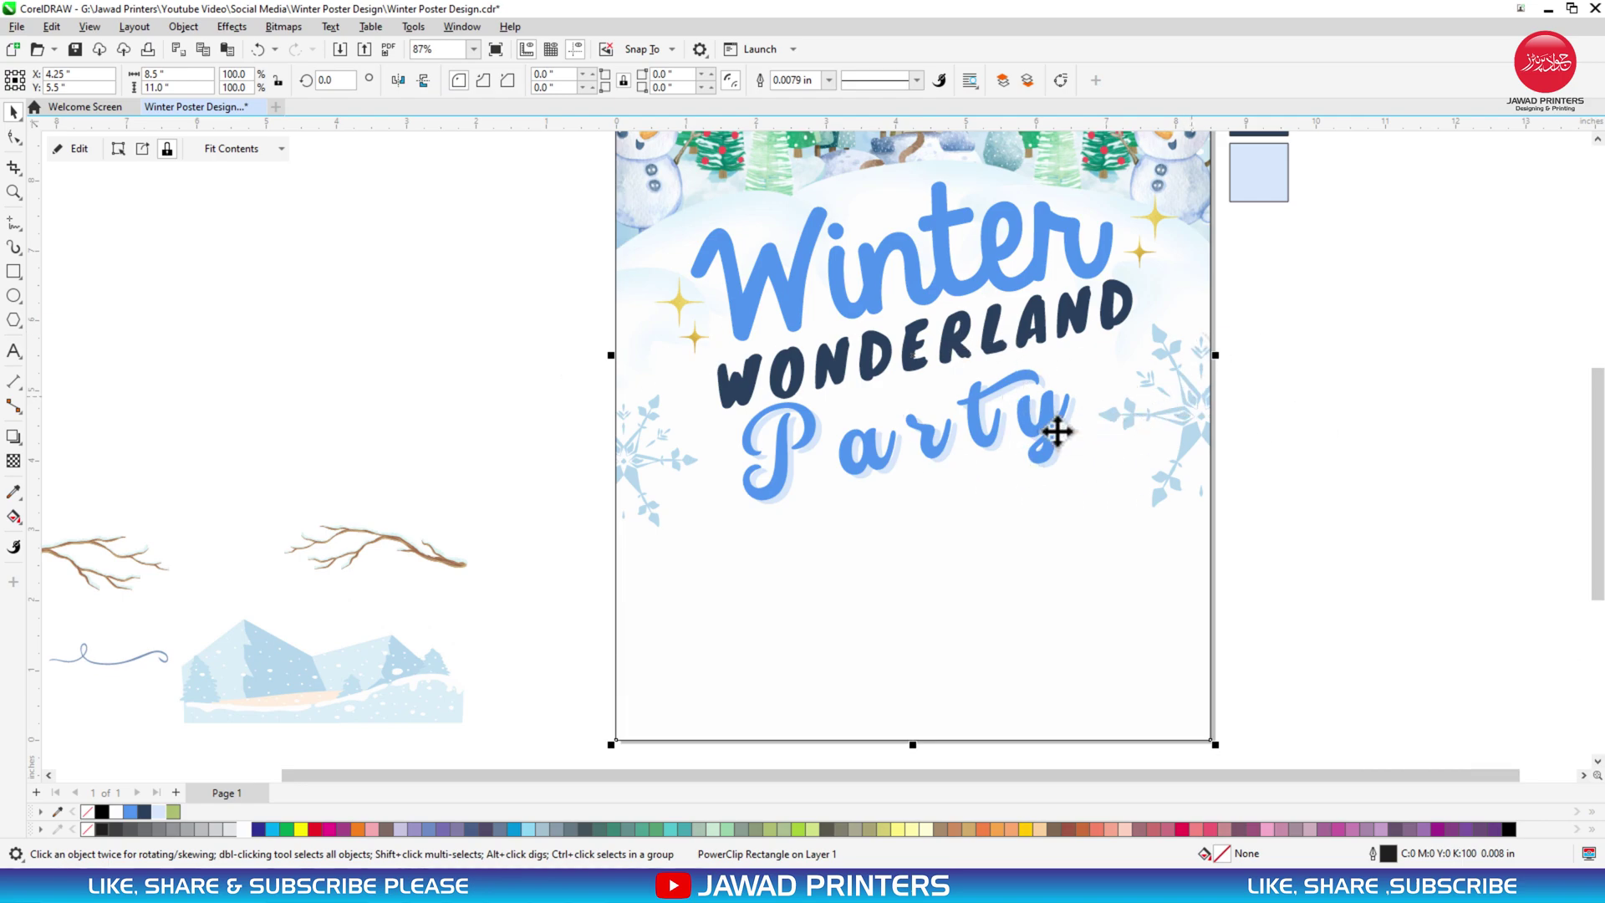
Position the two bare branches at the poster's left and right edges below Party and align their centers vertically
left_click_drag(420, 554, 1217, 573)
left_click_drag(1058, 596, 1051, 589)
left_click_drag(132, 550, 777, 605)
left_click(1172, 547, "shift")
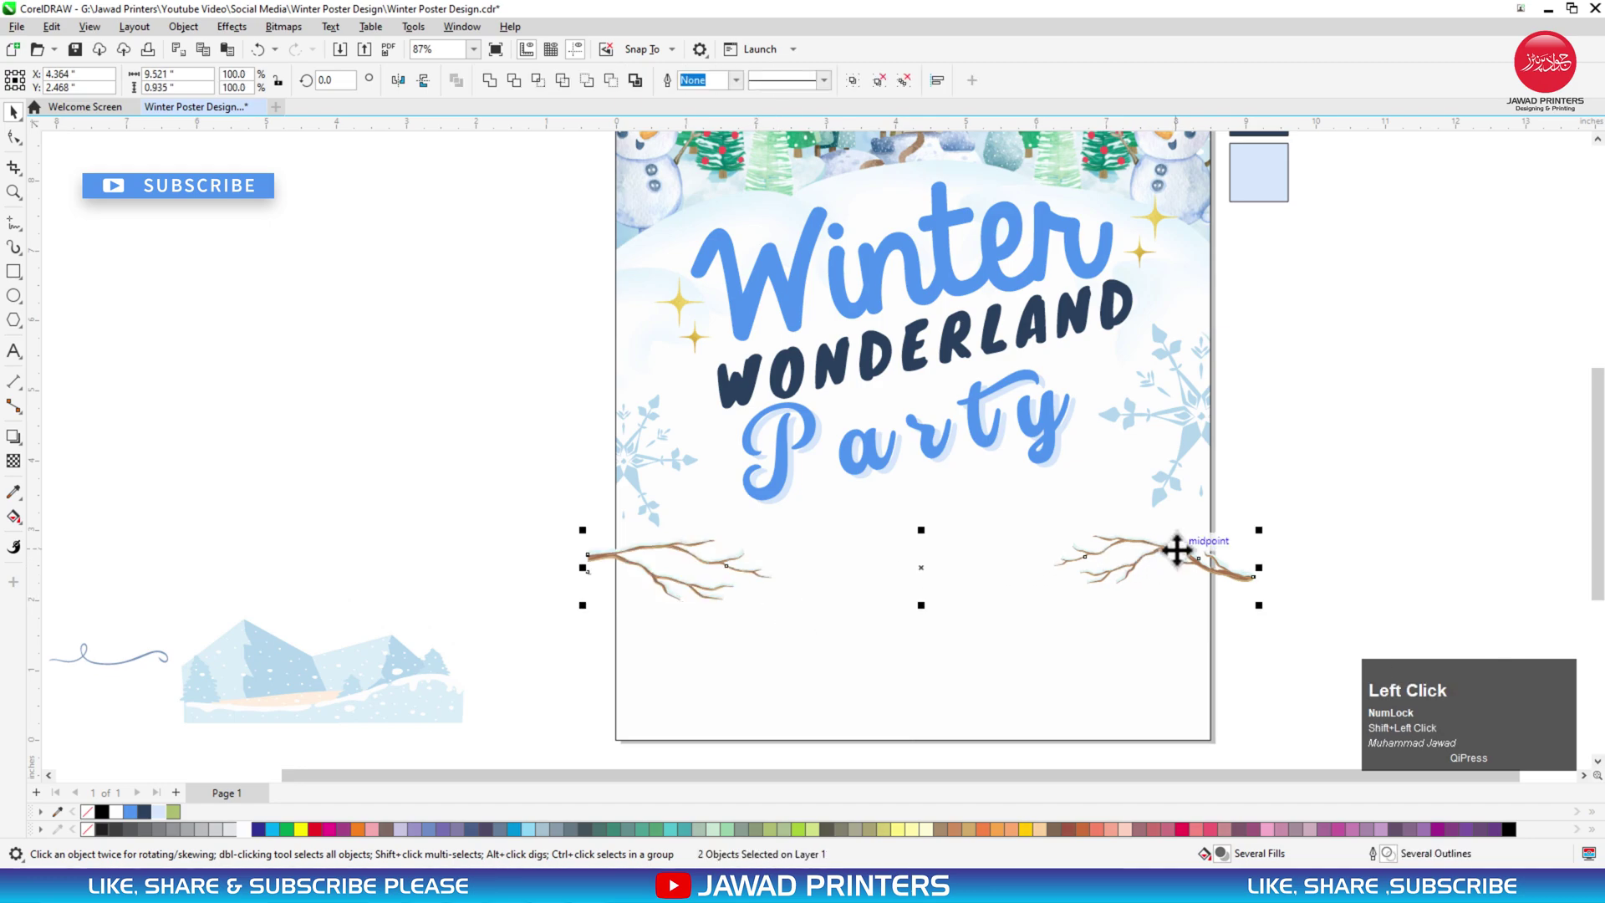
key("e")
Move the two branches slightly up and PowerClip them inside the poster frame
left_click_drag(1176, 549, 1176, 540)
right_click(1177, 544)
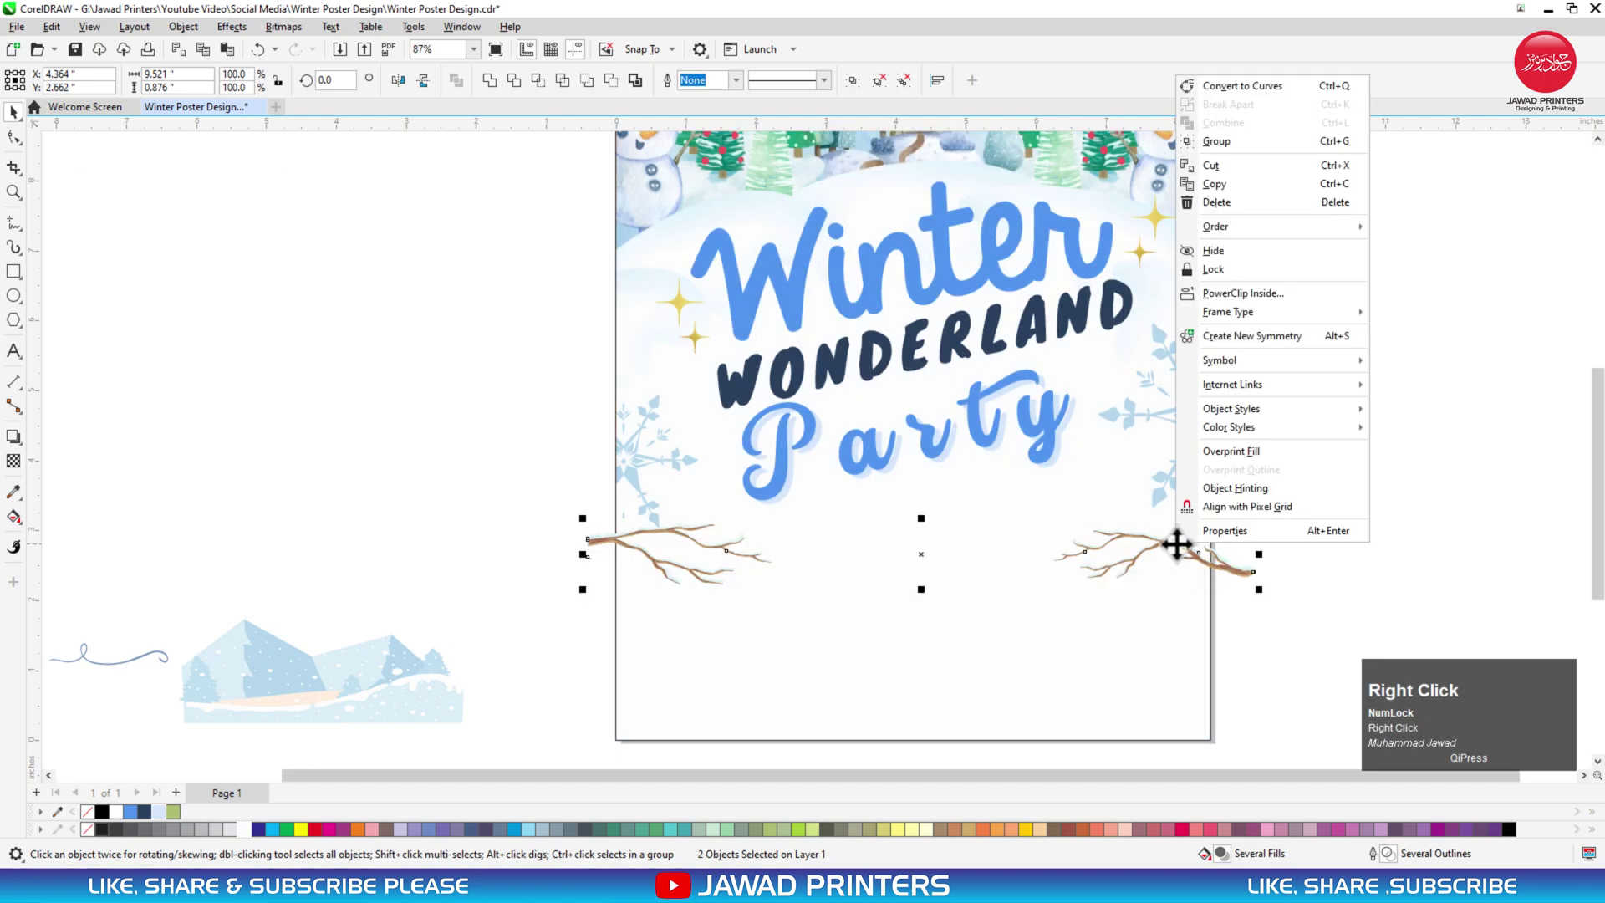
left_click(1232, 298)
left_click(993, 620)
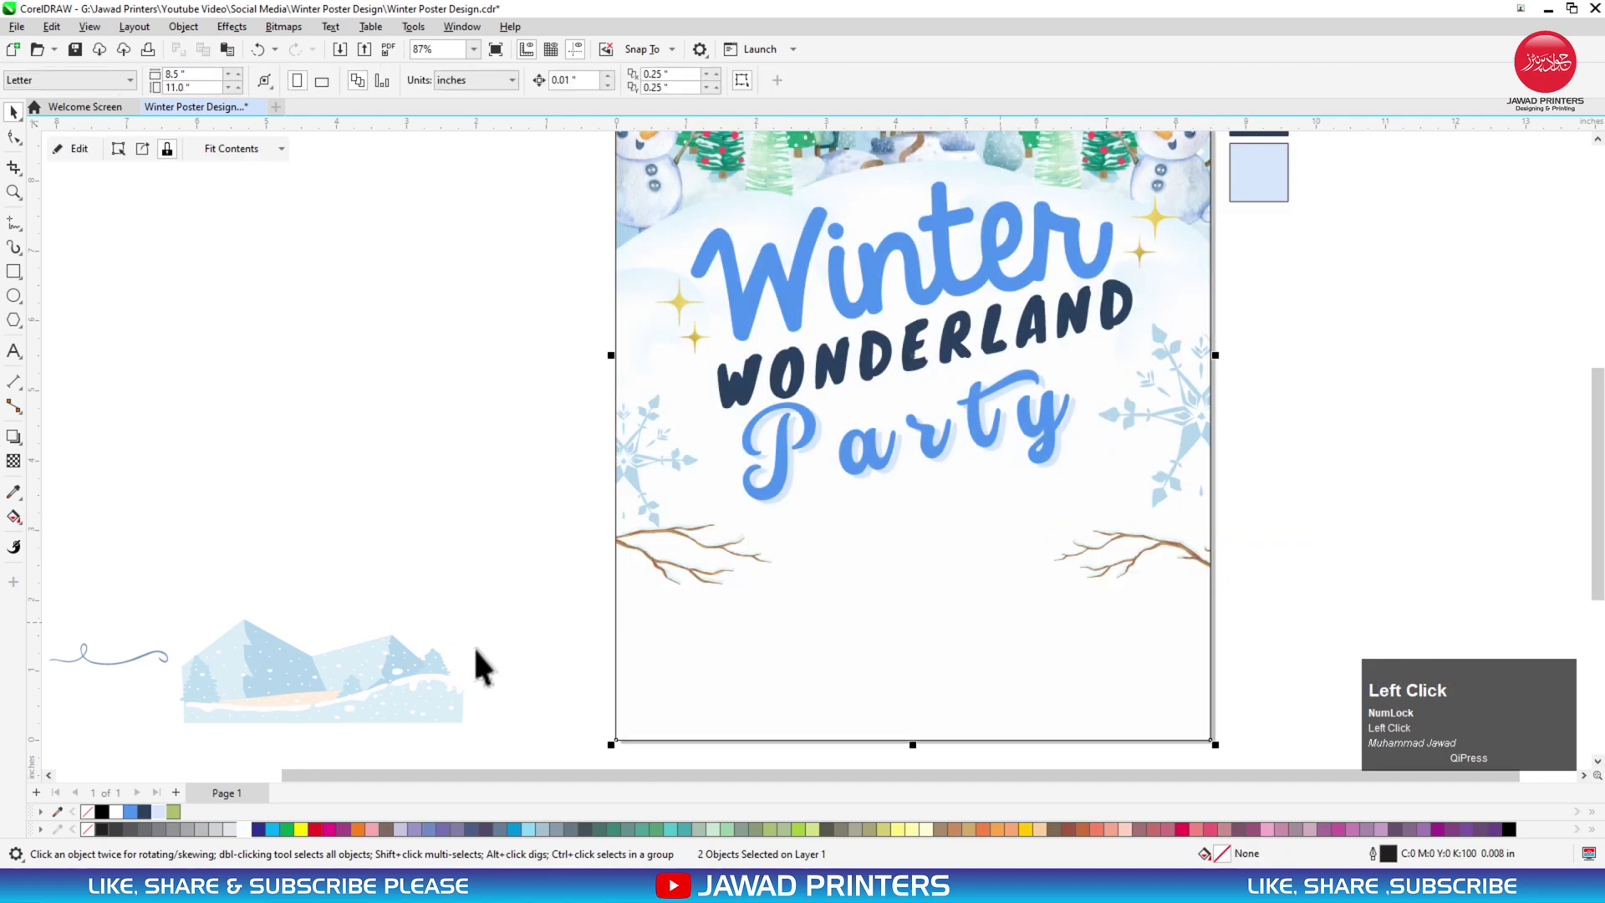
Place the snowy mountain artwork along the poster's bottom right and a horizontally mirrored copy along the bottom left
left_click(254, 654)
left_click_drag(254, 653, 1060, 694)
left_click_drag(1266, 680, 765, 725)
right_click(895, 706)
left_click(980, 690)
left_click_drag(945, 676, 865, 700)
left_click(796, 702)
key("ctrl+r")
Group the two mountain pictures and center the group horizontally on the poster frame
left_click(950, 700)
left_click(891, 699, "shift")
key("ctrl+g")
left_click(967, 605, "shift")
key("c")
left_click(1226, 639)
PowerClip the mountain group inside the poster frame
left_click(1115, 687)
right_click(1114, 687)
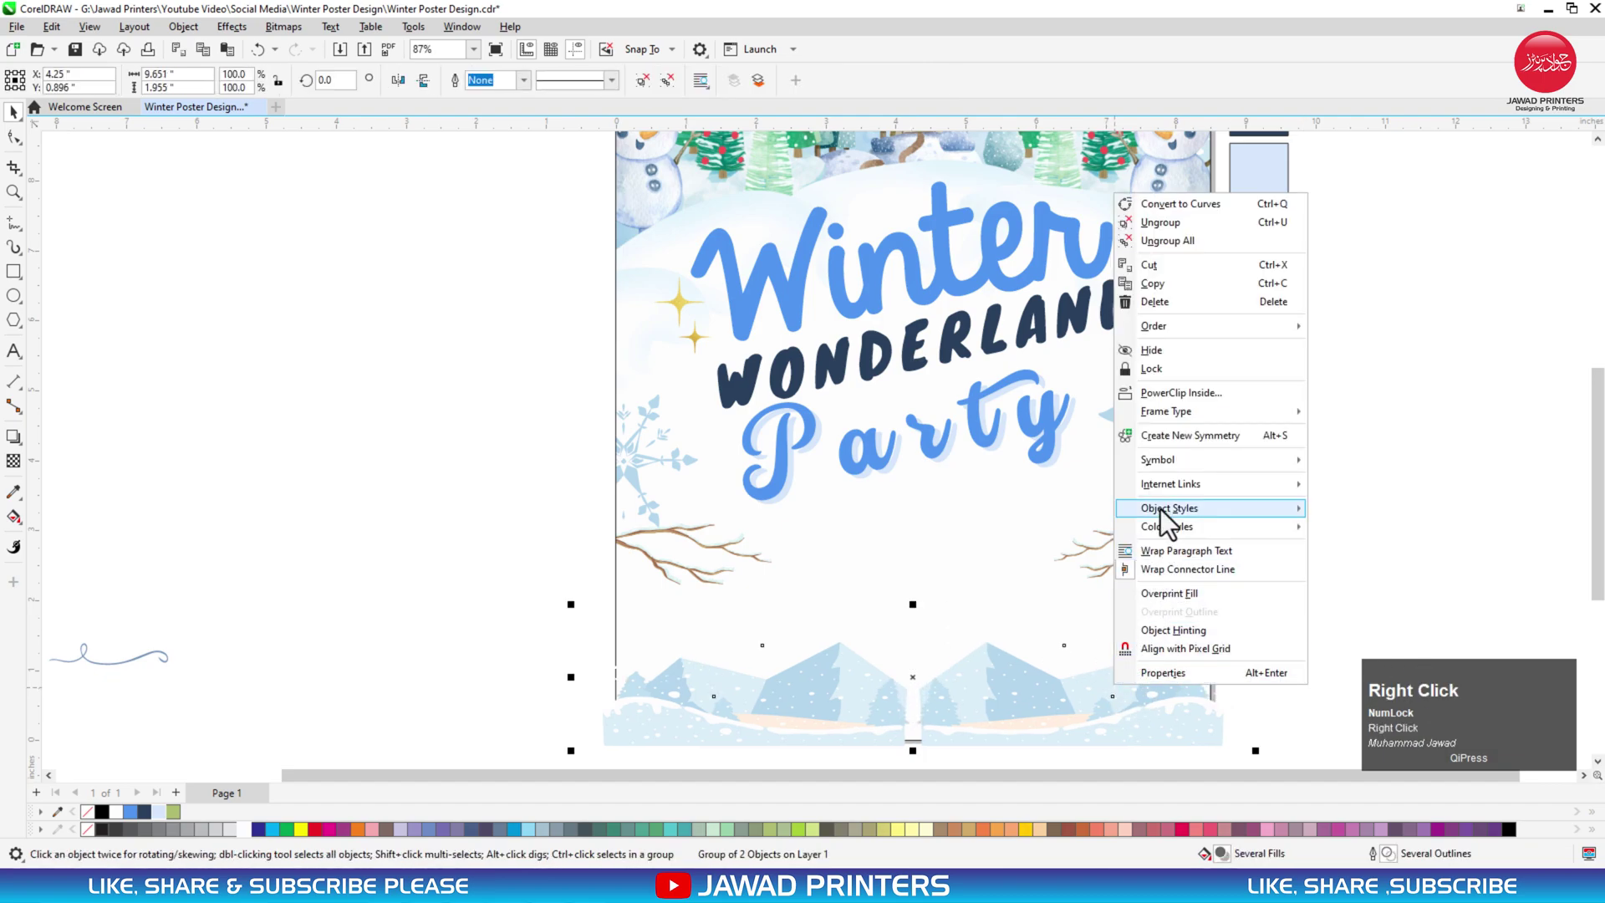
left_click(1187, 391)
left_click(1133, 412)
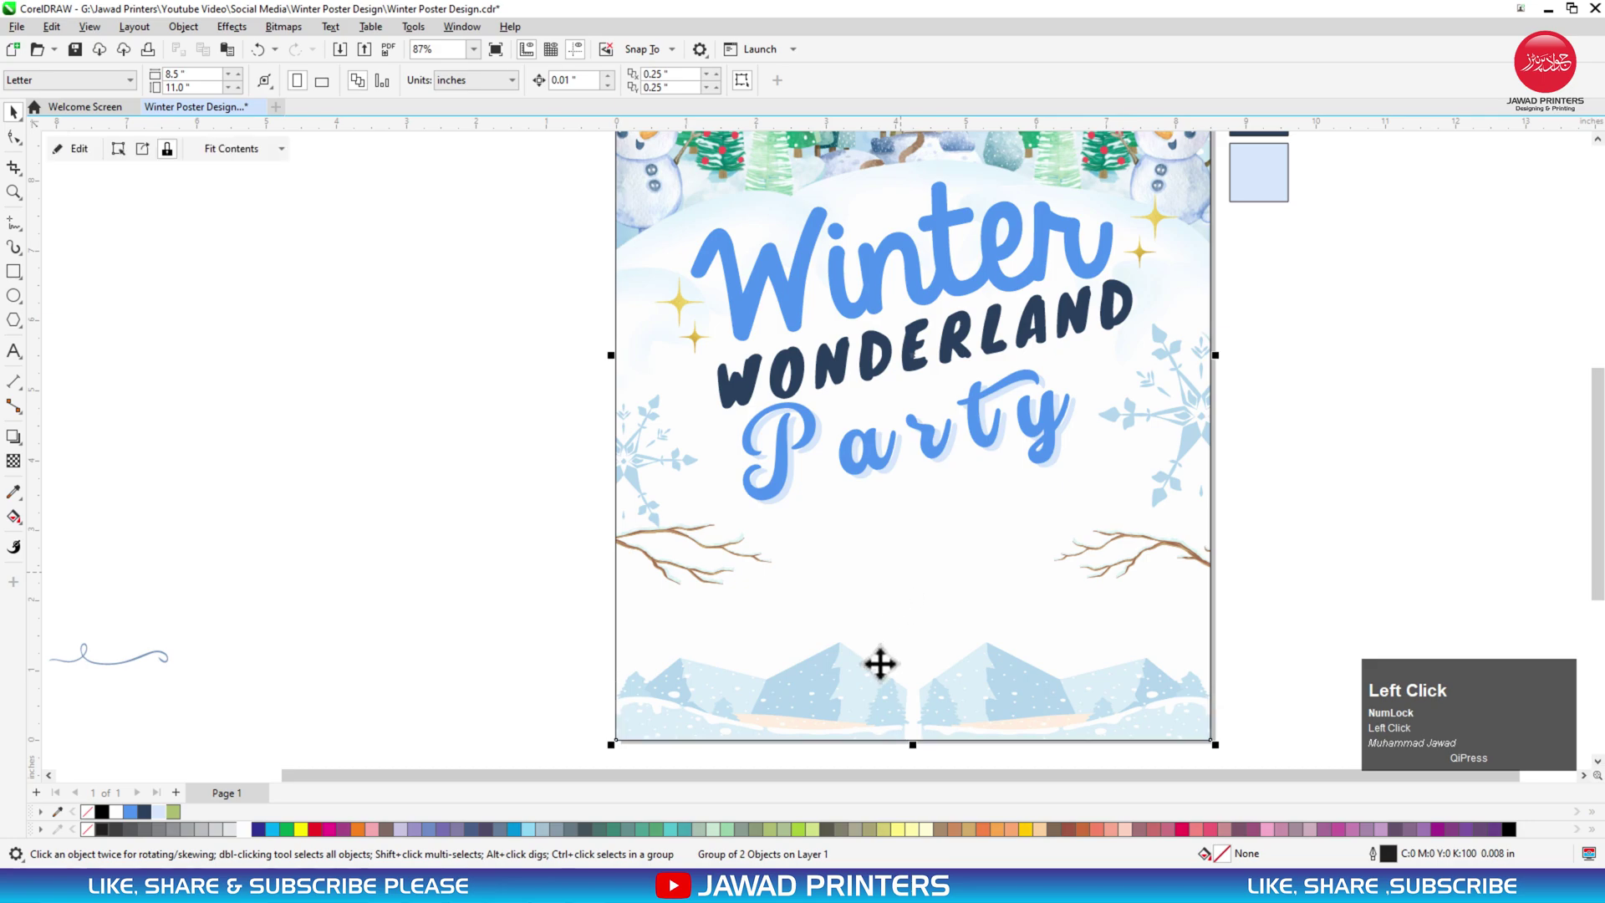
Place the pair of thin swirl ornaments between the two branches beneath Party
left_click(83, 654)
left_click_drag(804, 629, 959, 555)
left_click(1034, 568)
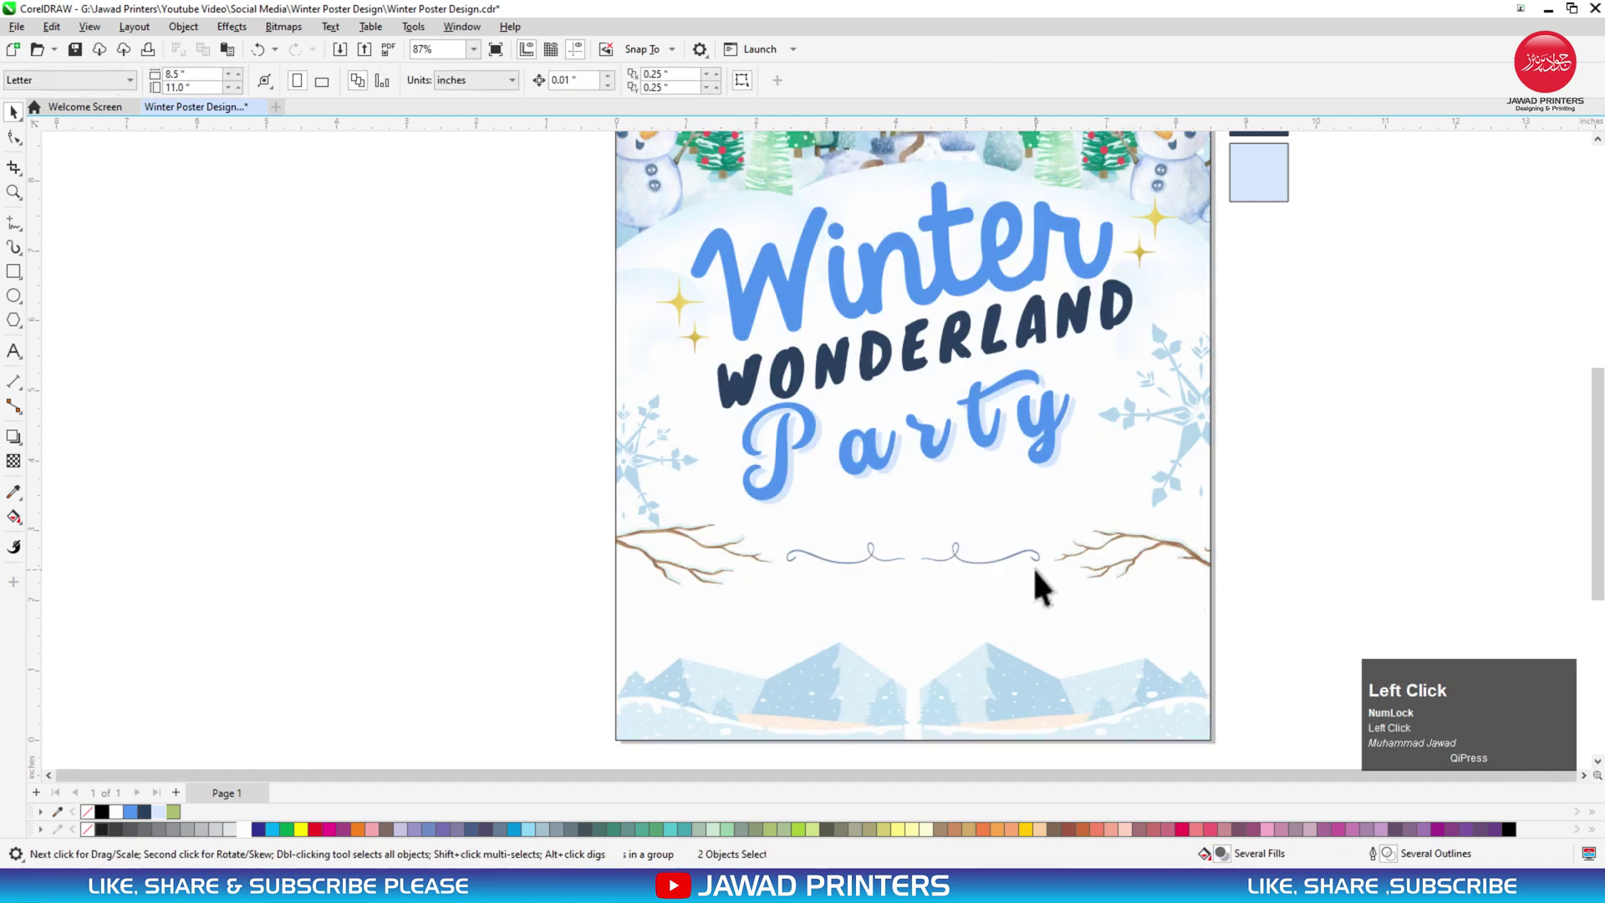
left_click(989, 592)
Open the poster frame's PowerClip contents for editing, at the lower half of the poster
key("F3")
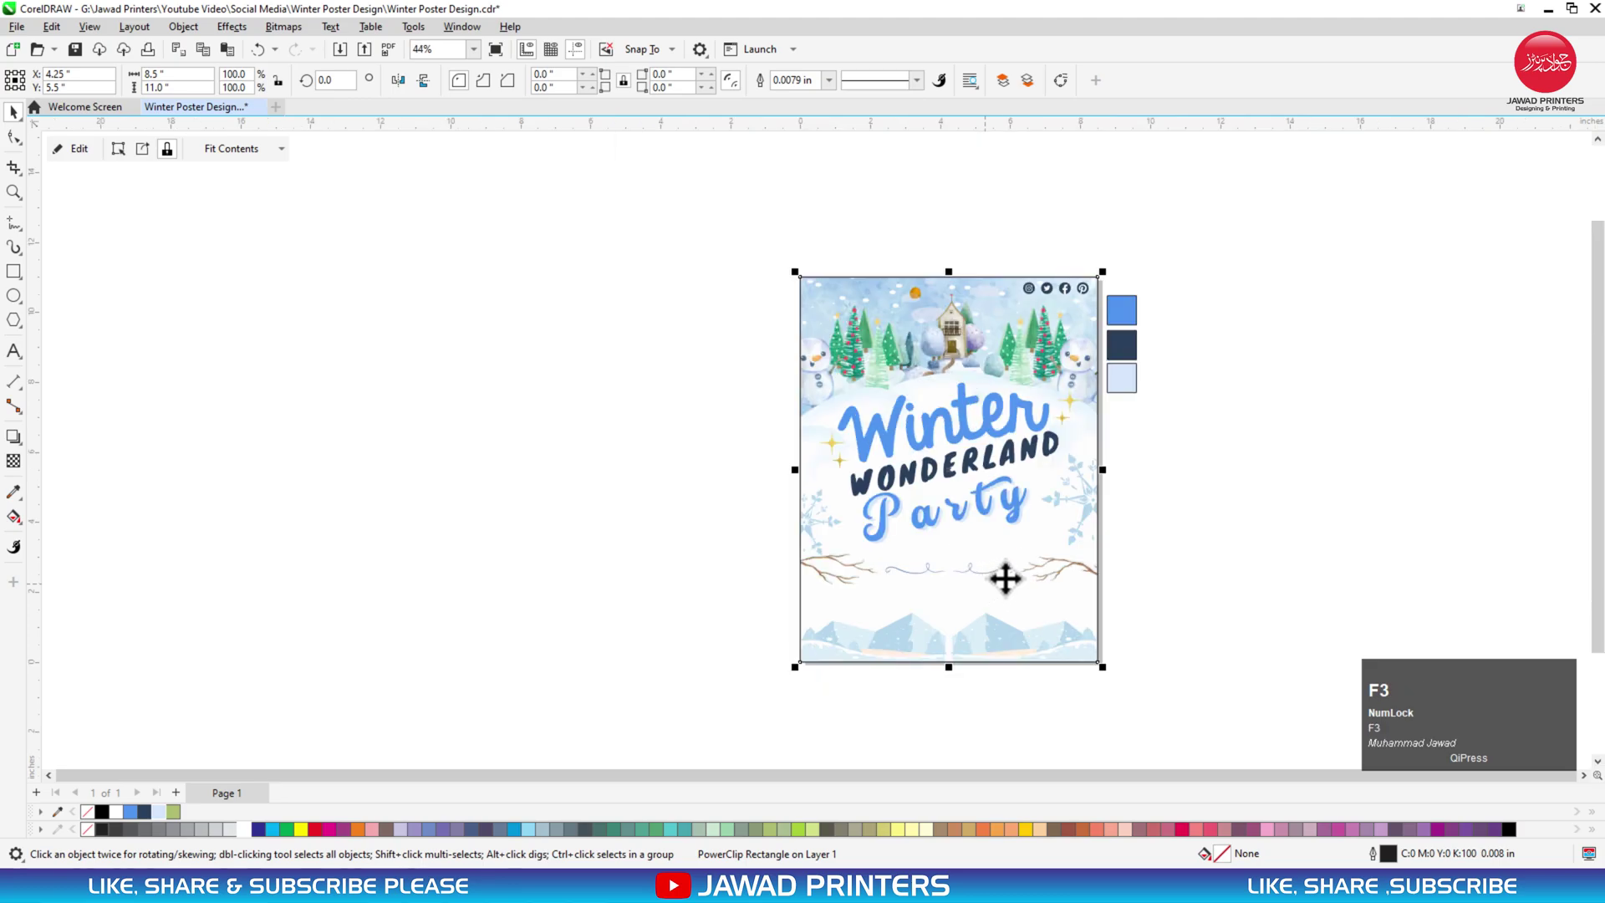
left_click(774, 602)
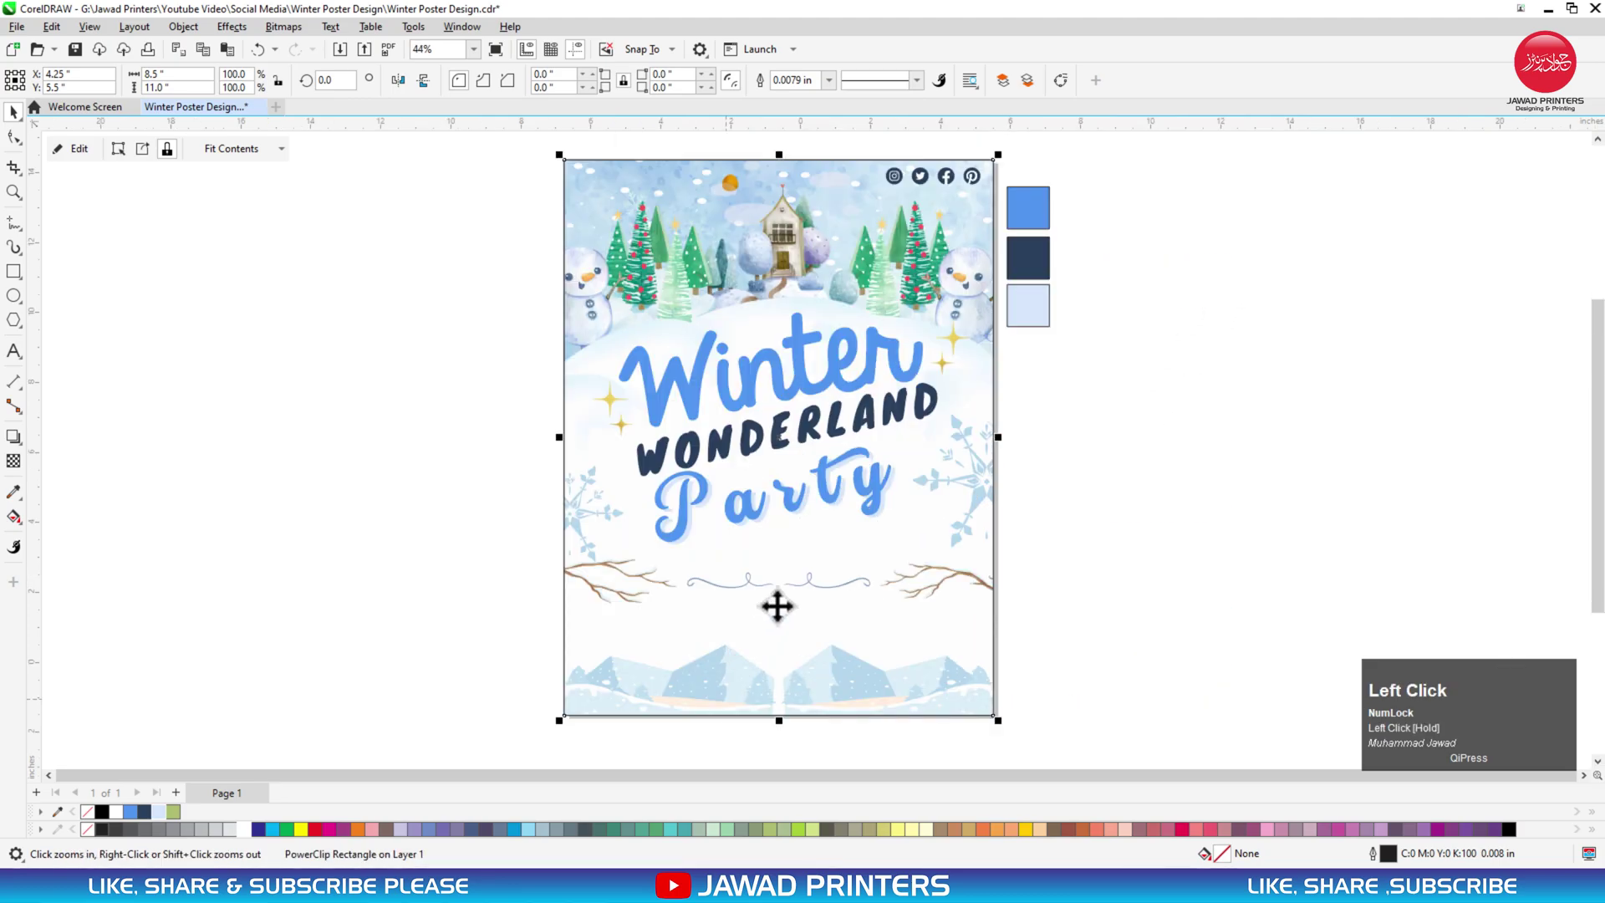
left_click_drag(1085, 429, 495, 699)
double_click(1007, 614)
key("F3")
left_click_drag(669, 585, 1282, 373)
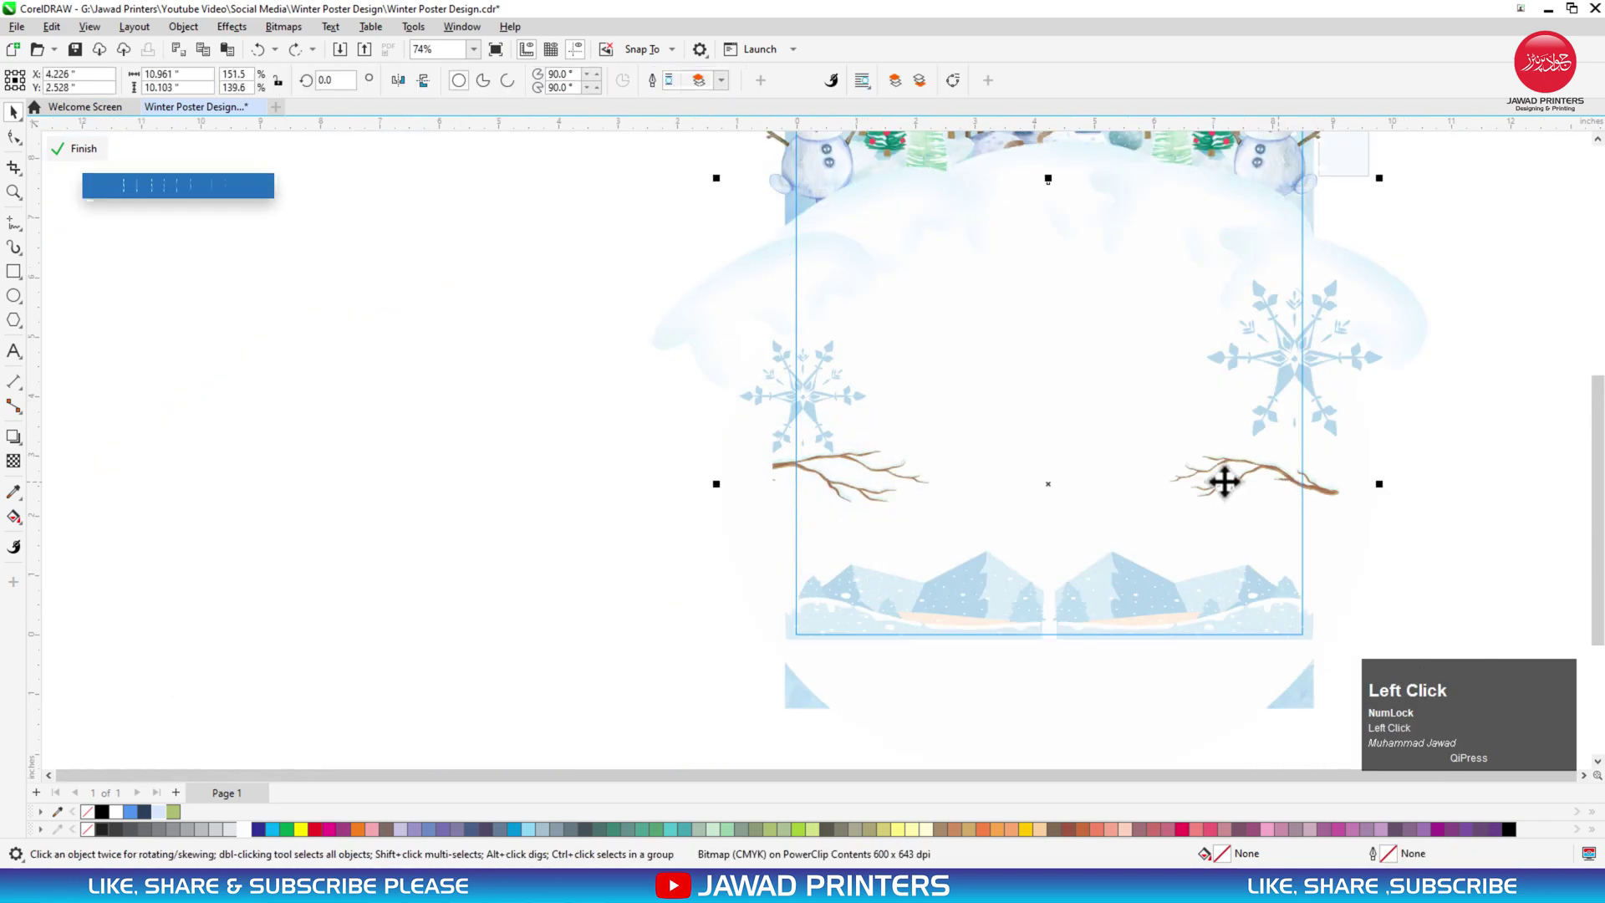
Shift both tree branches together slightly upward inside the PowerClip, keeping their horizontal positions
left_click(841, 492)
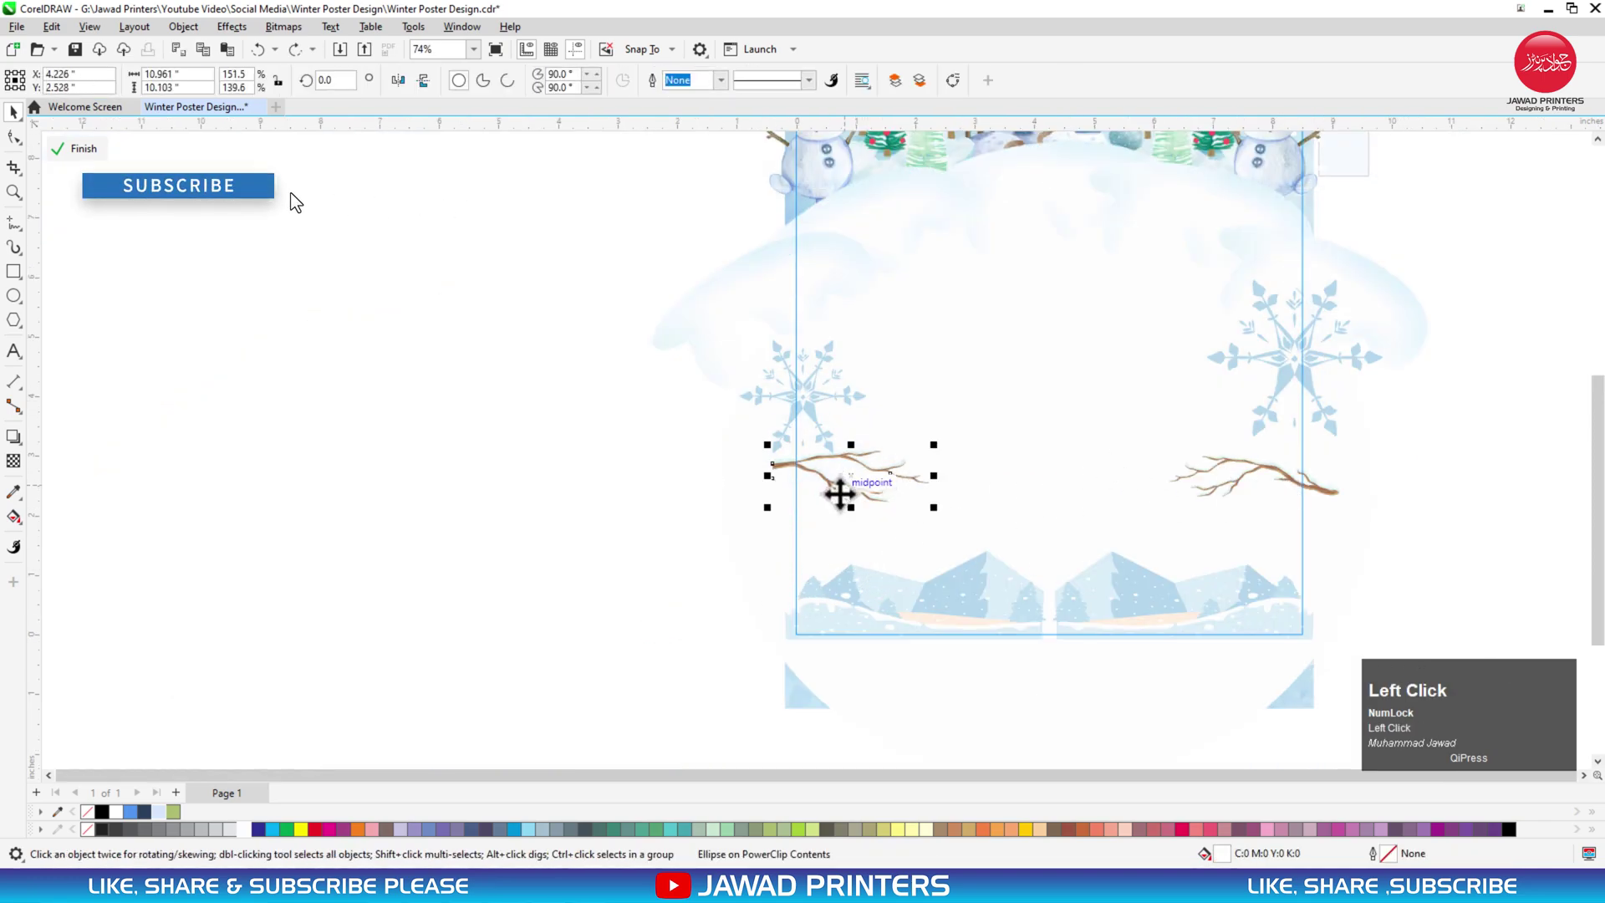
left_click(1271, 473, "shift")
key("Up")
key("Up")
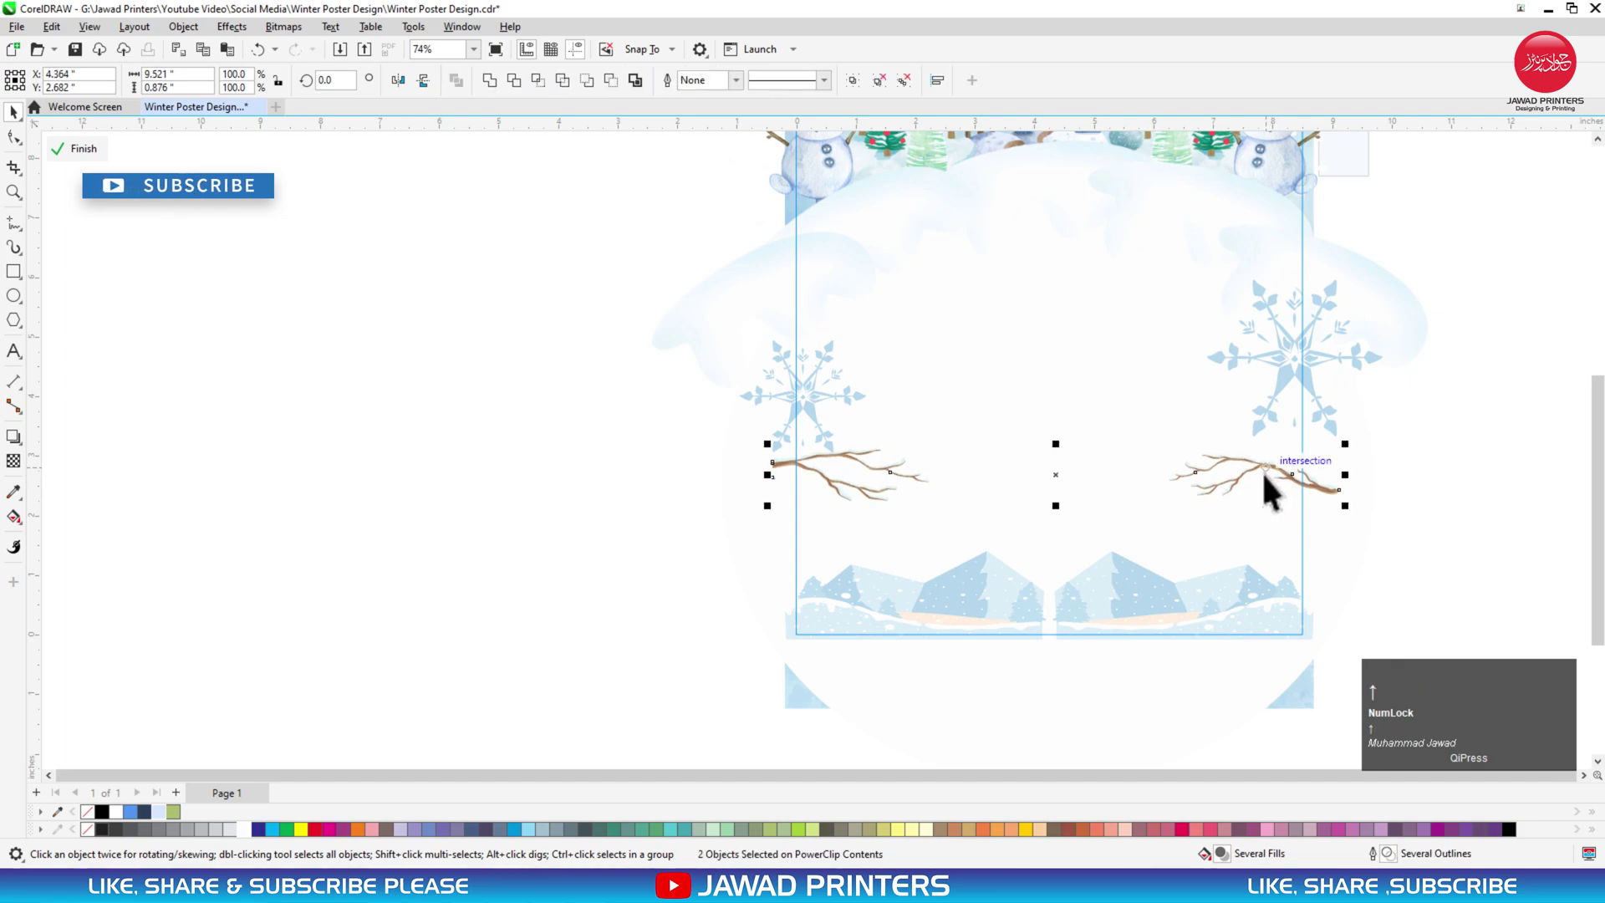
key("Up")
key("Up")
key("Up")
key("Up")
key("Up")
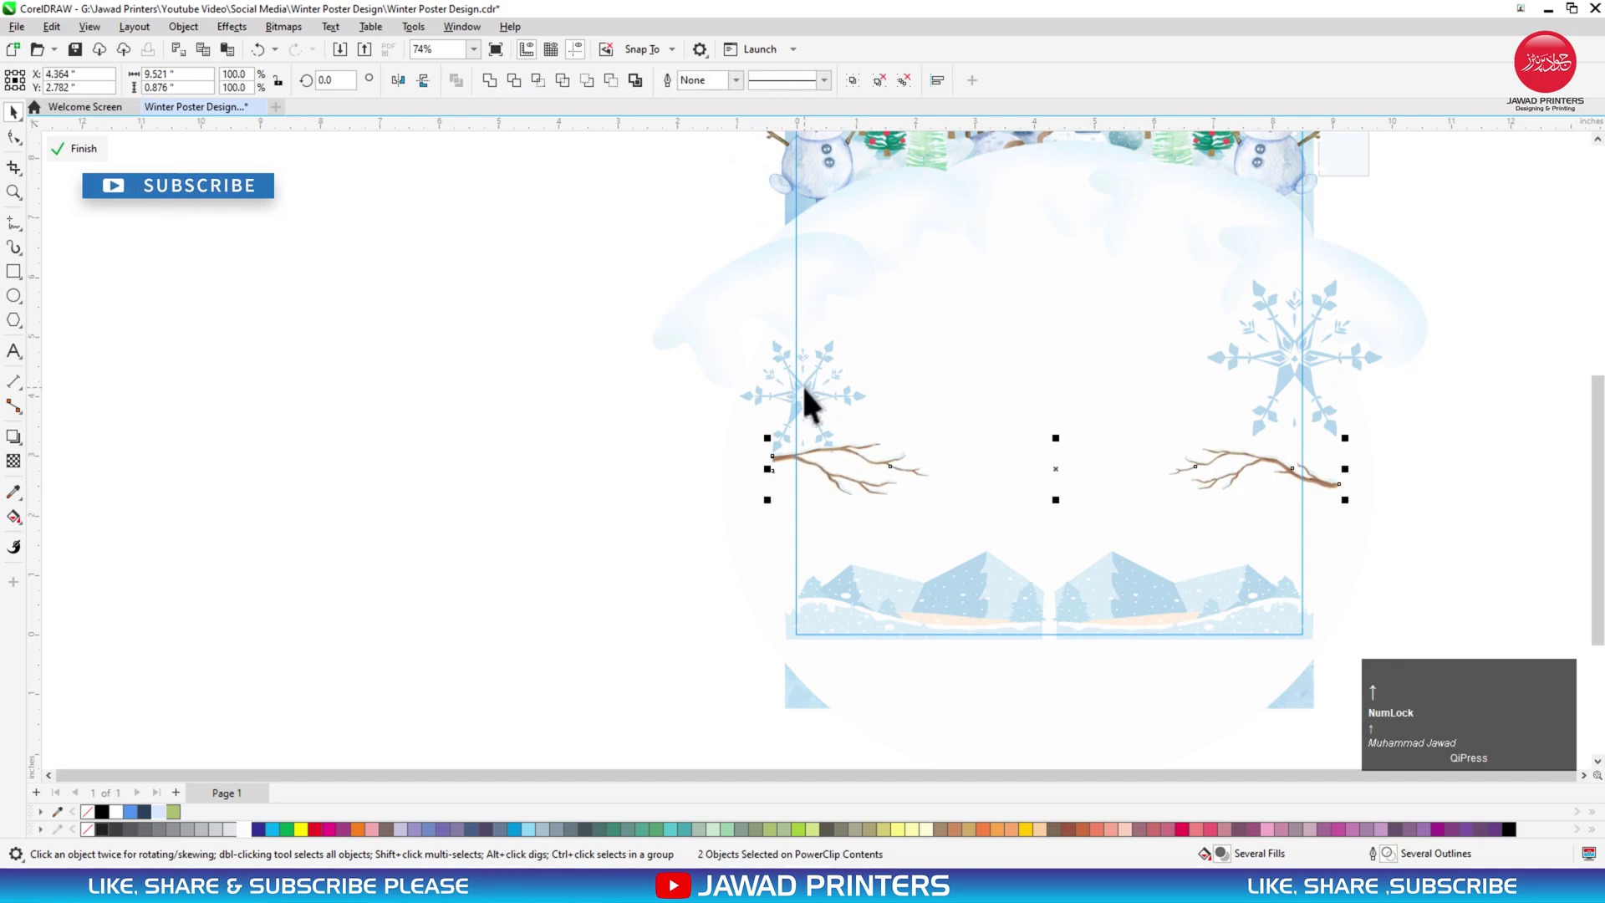
Move the smaller snowflake straight up so it sits clear of the branch below it
left_click(791, 401)
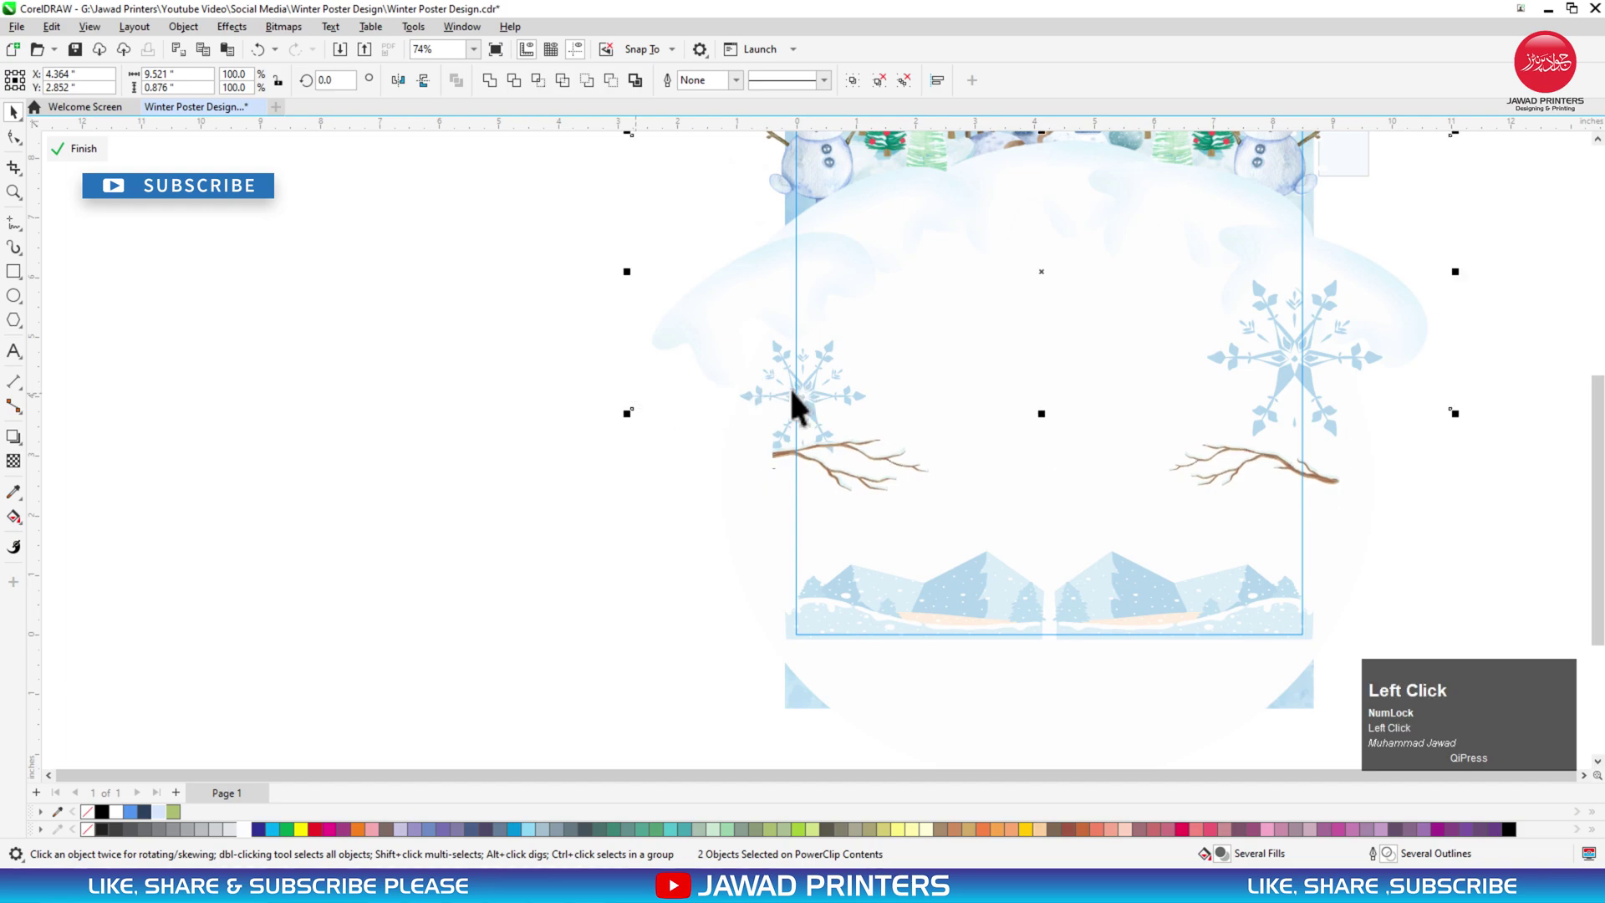
left_click(805, 400)
left_click_drag(805, 400, 805, 374)
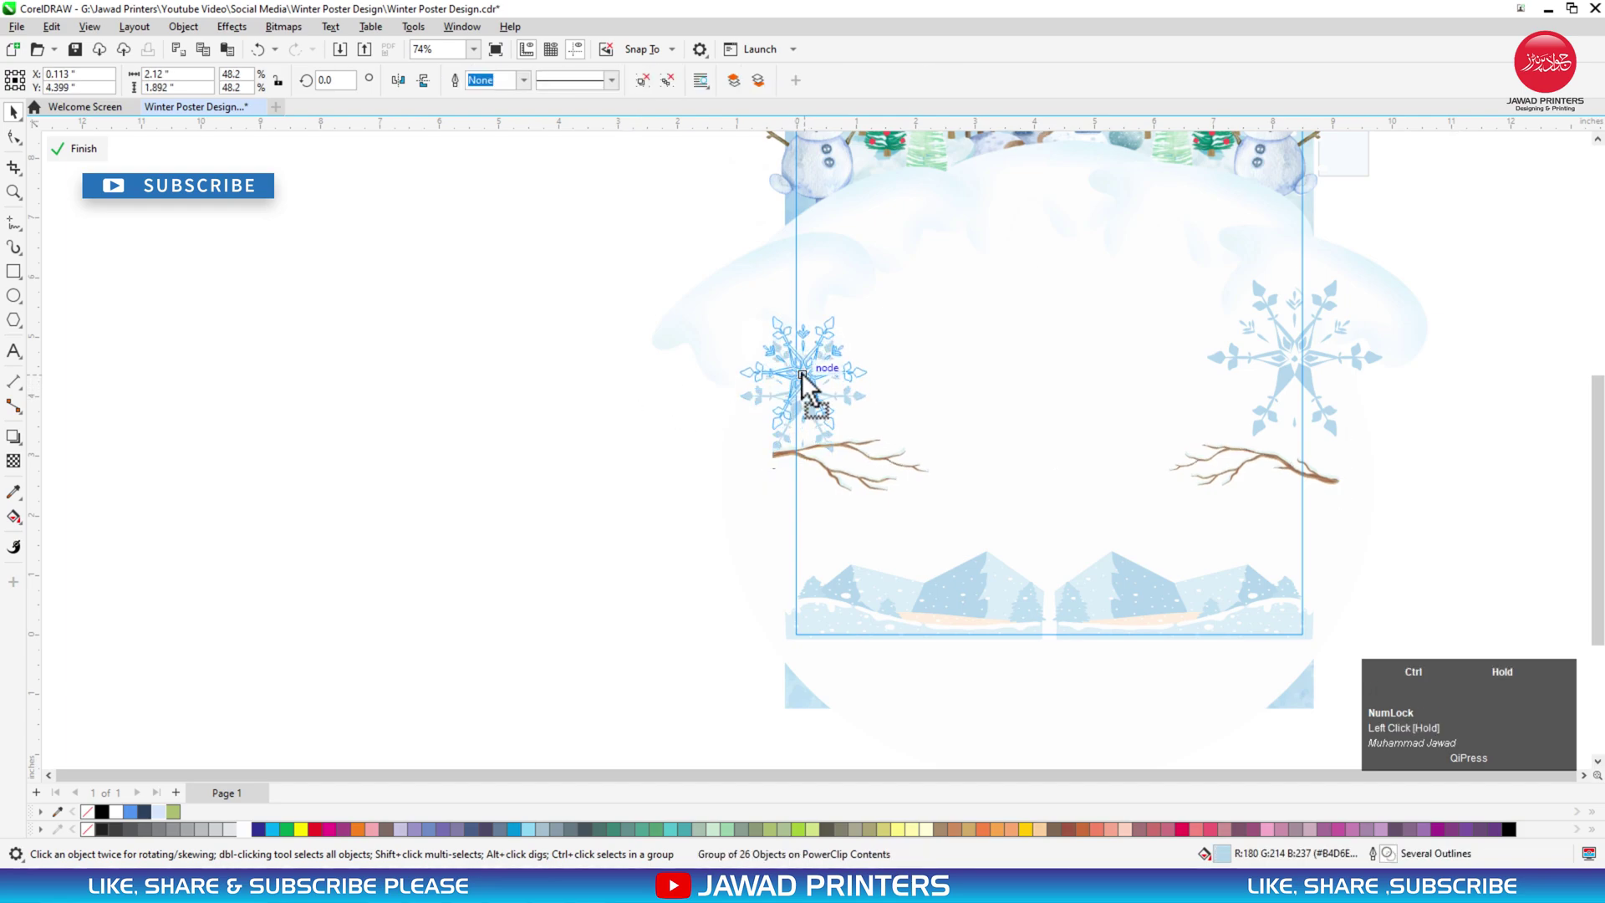
left_click(871, 373)
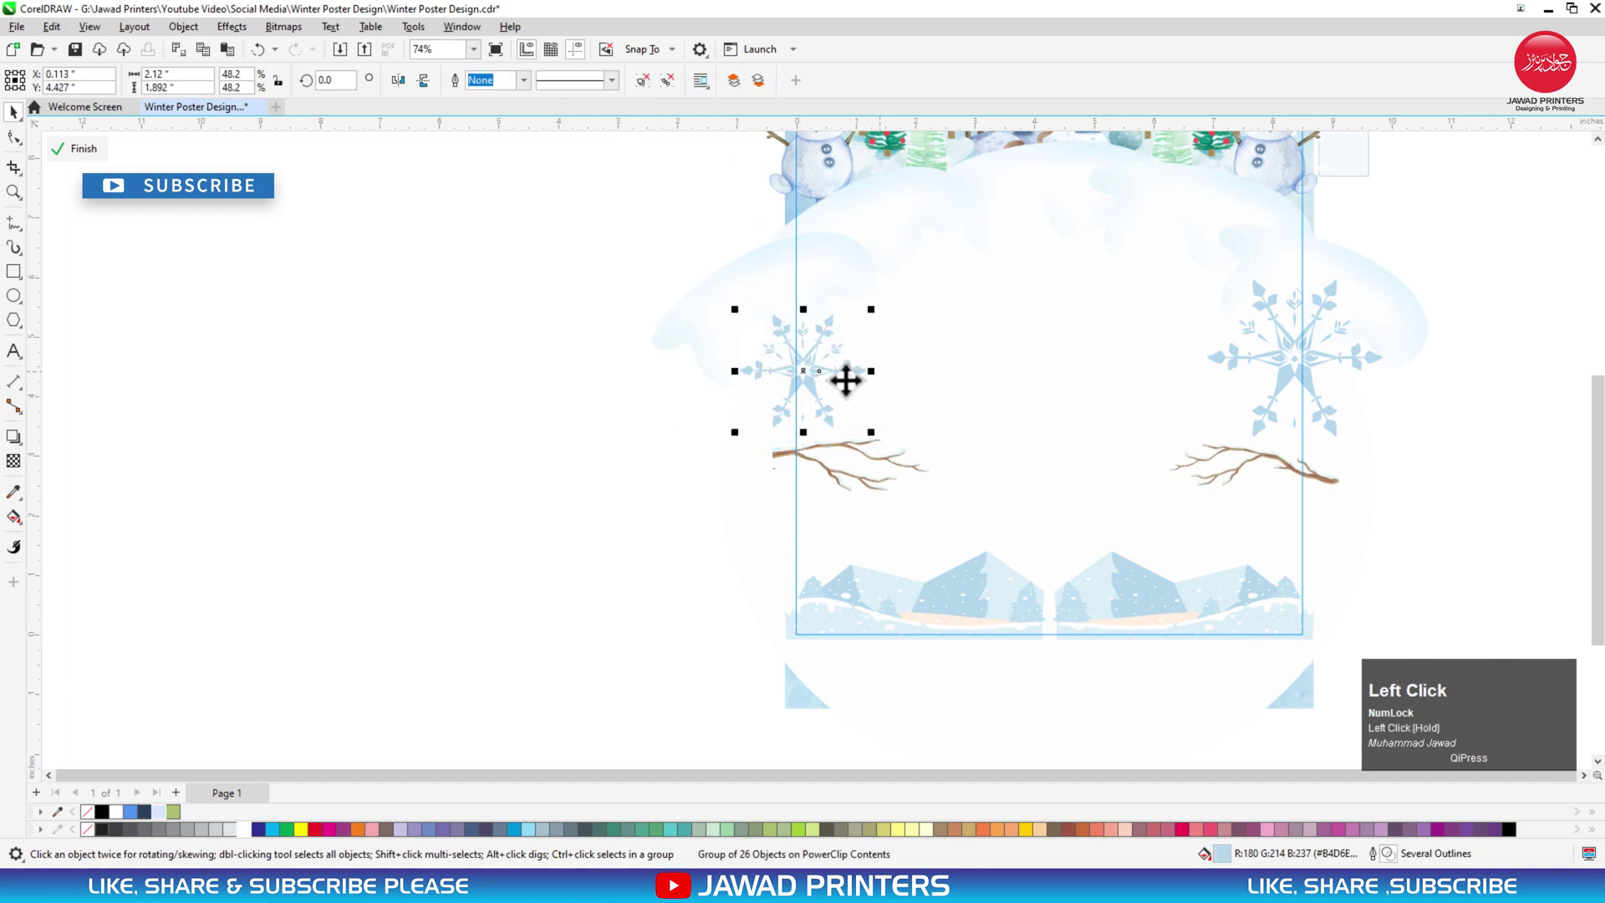
left_click(687, 489)
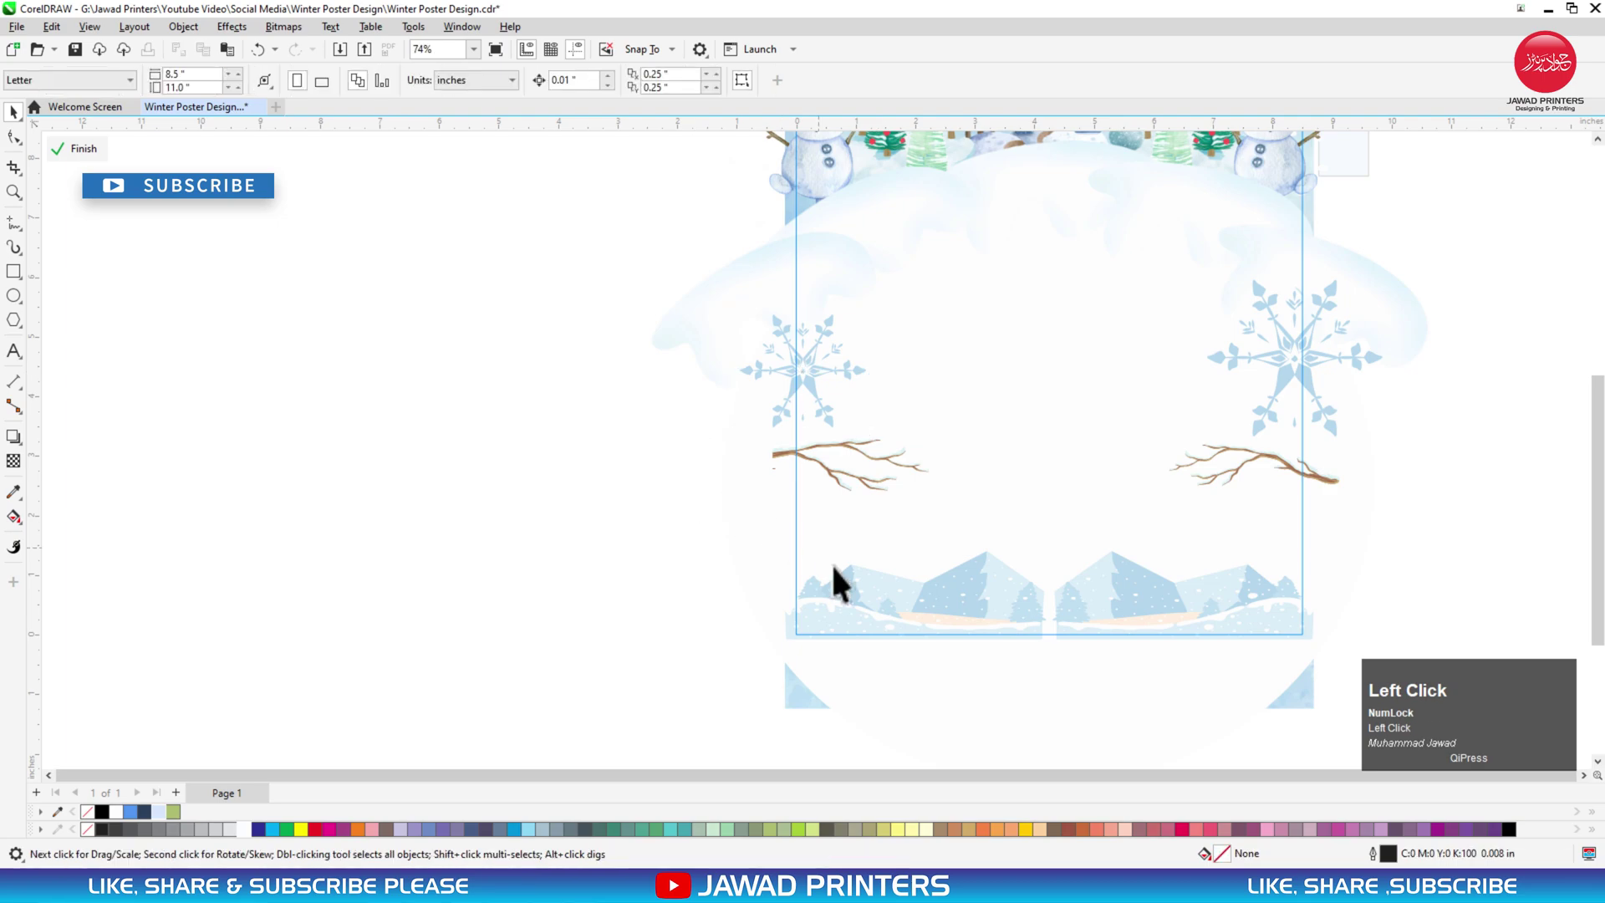
Stretch the mountain group downward to about 2.18 inches high, past the poster's lower edge, and finish editing the PowerClip
left_click(861, 617)
left_click_drag(1052, 656, 1052, 658)
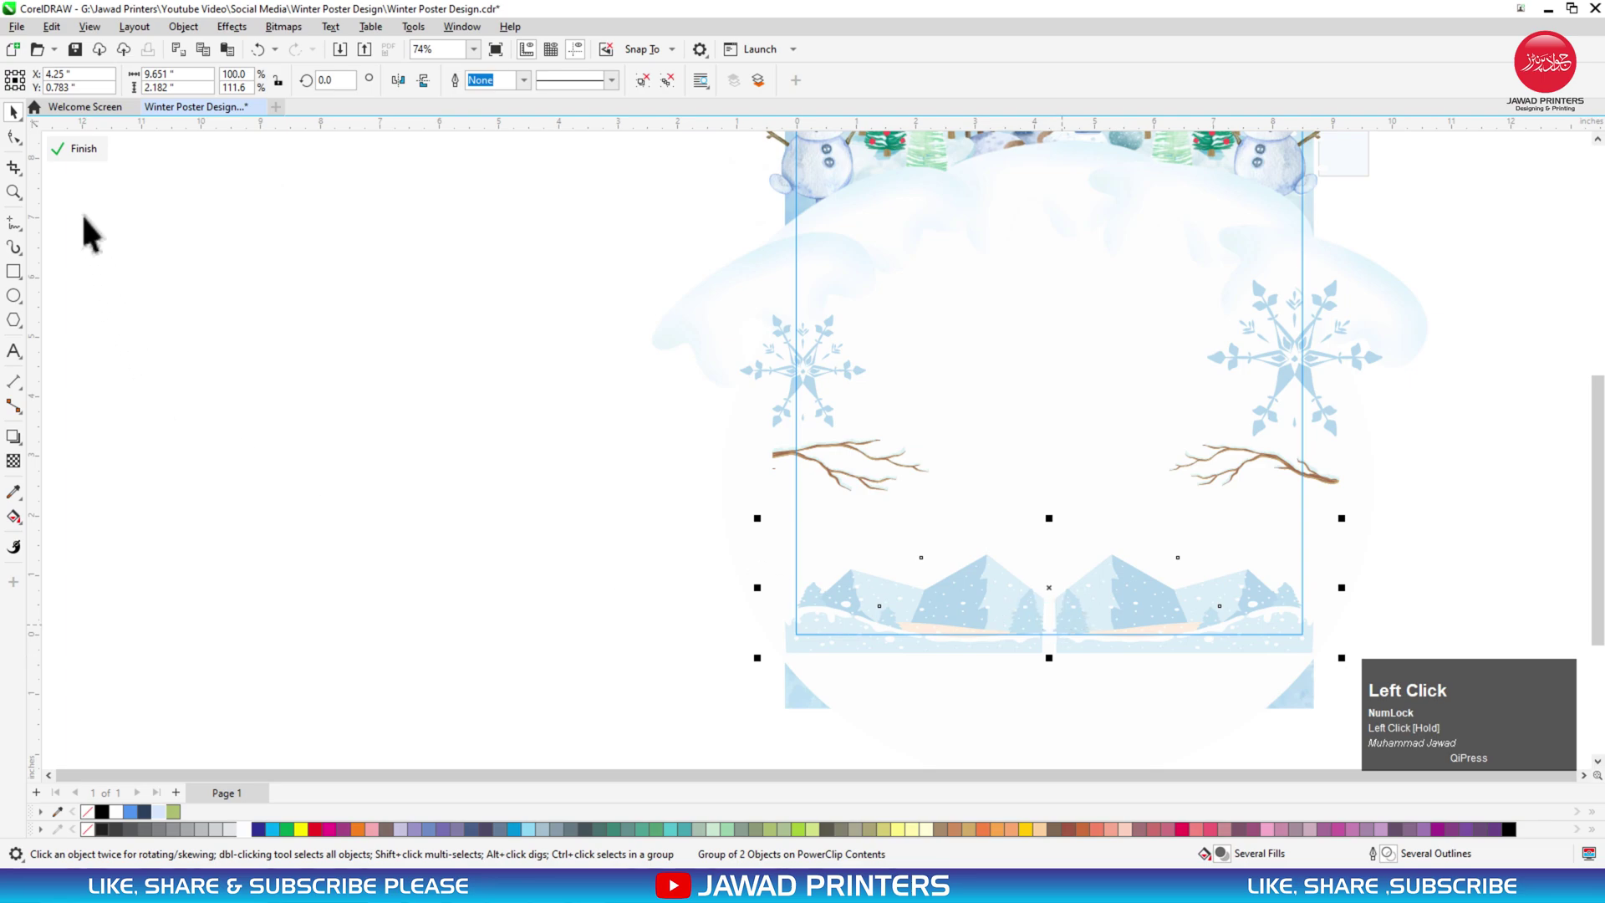
left_click(80, 154)
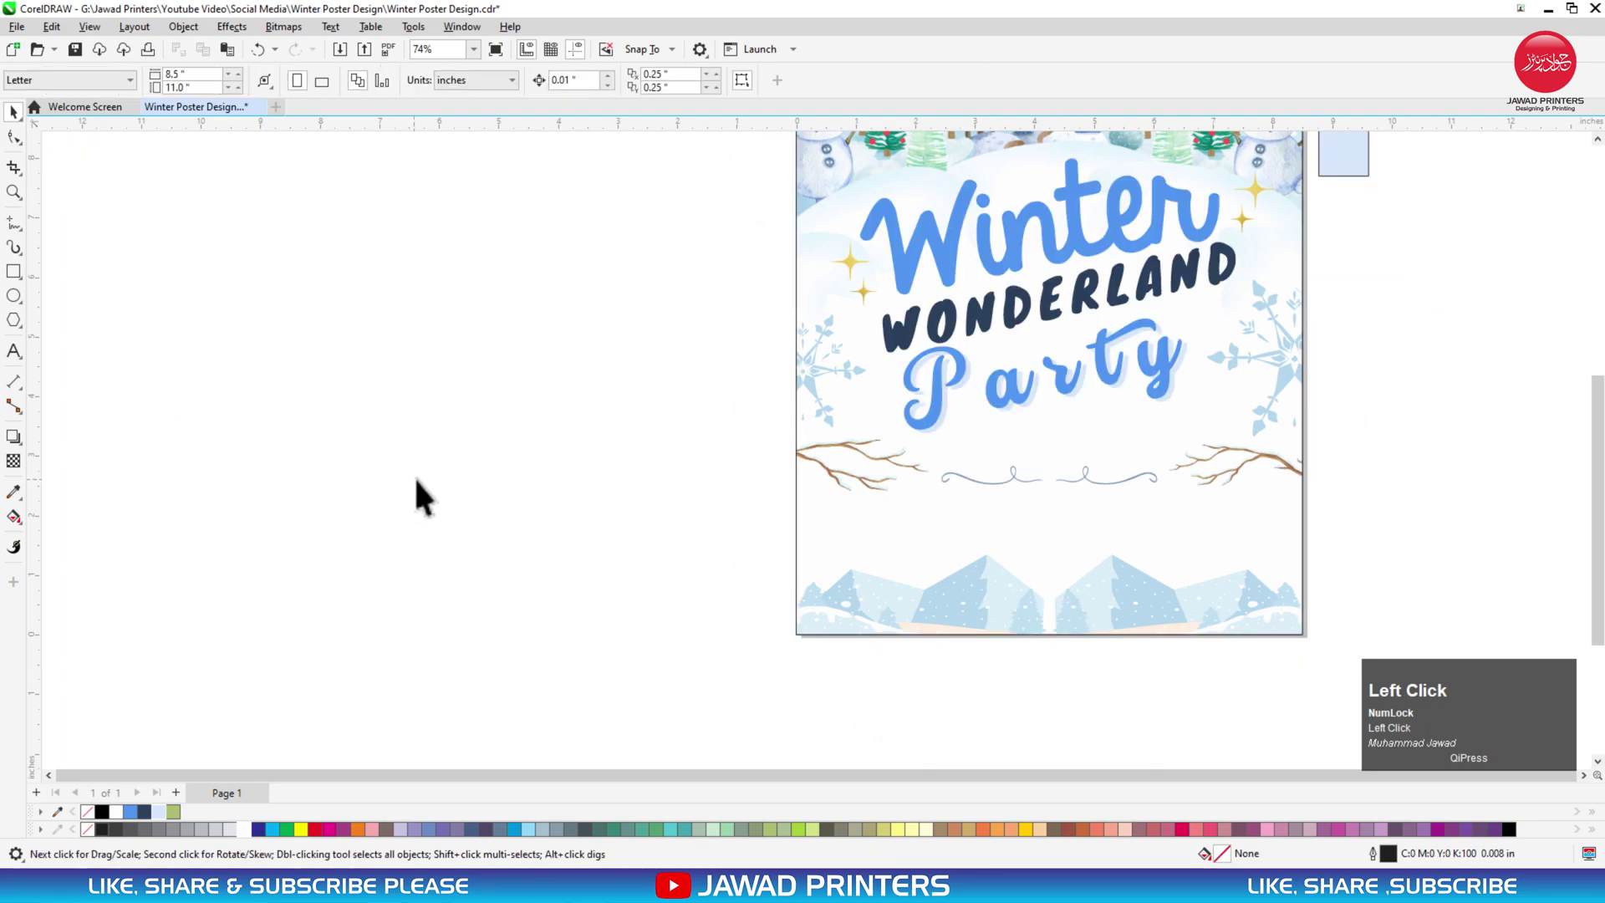
Add the text "JANUARY 11, 2024" between the swirls and the mountains, in the NF-Le petit cochon font
key("z")
left_click_drag(1431, 294, 655, 681)
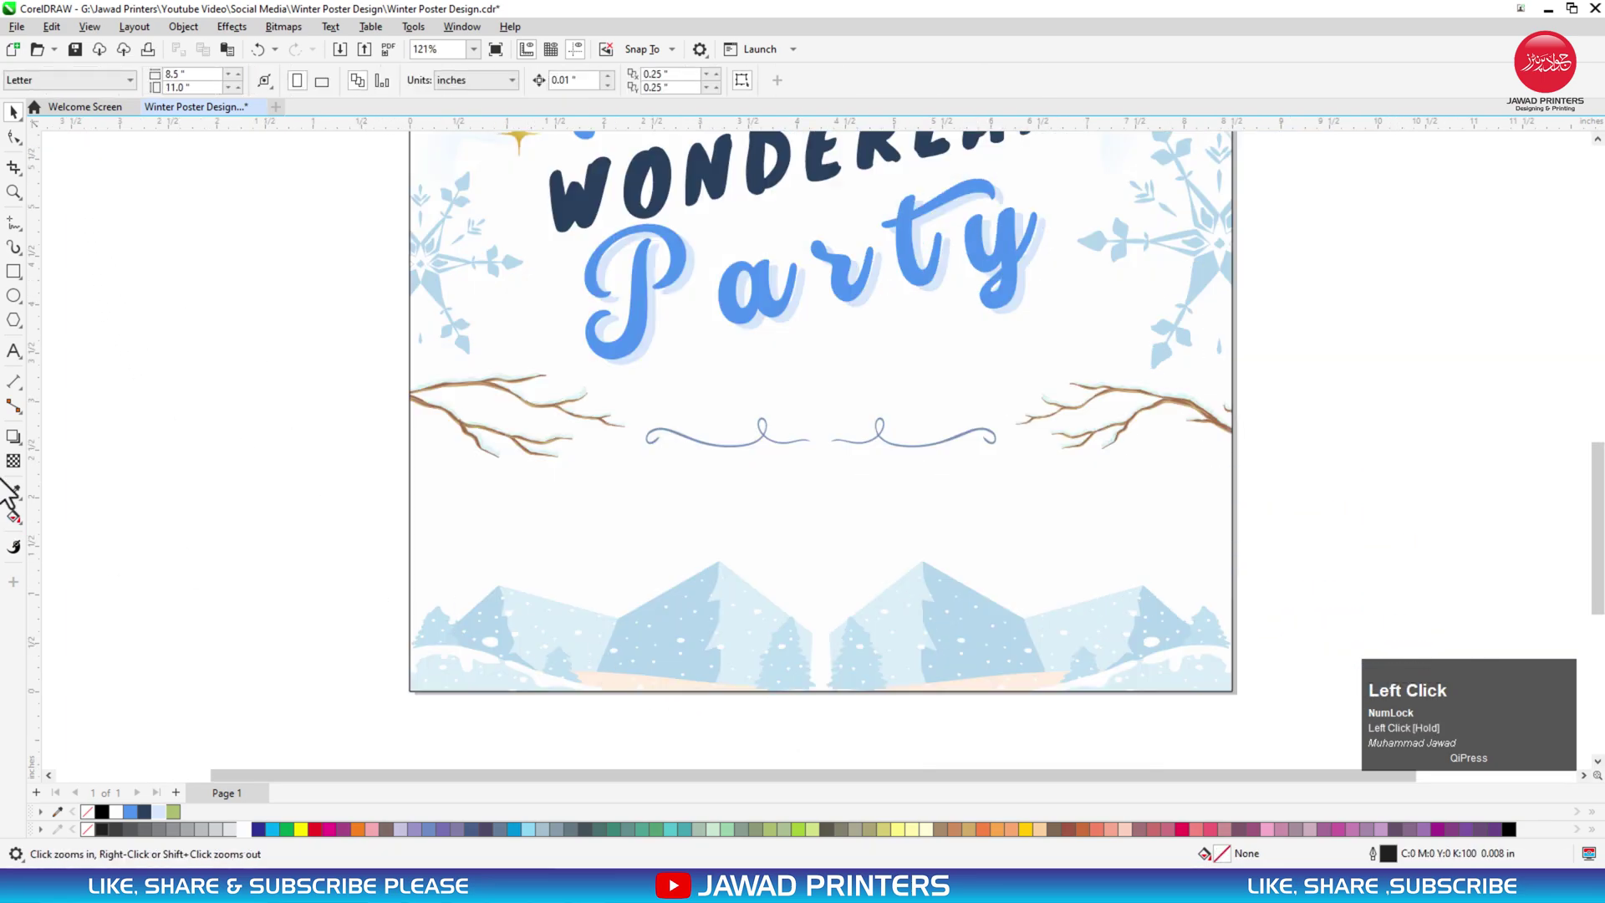
left_click(13, 351)
left_click(642, 533)
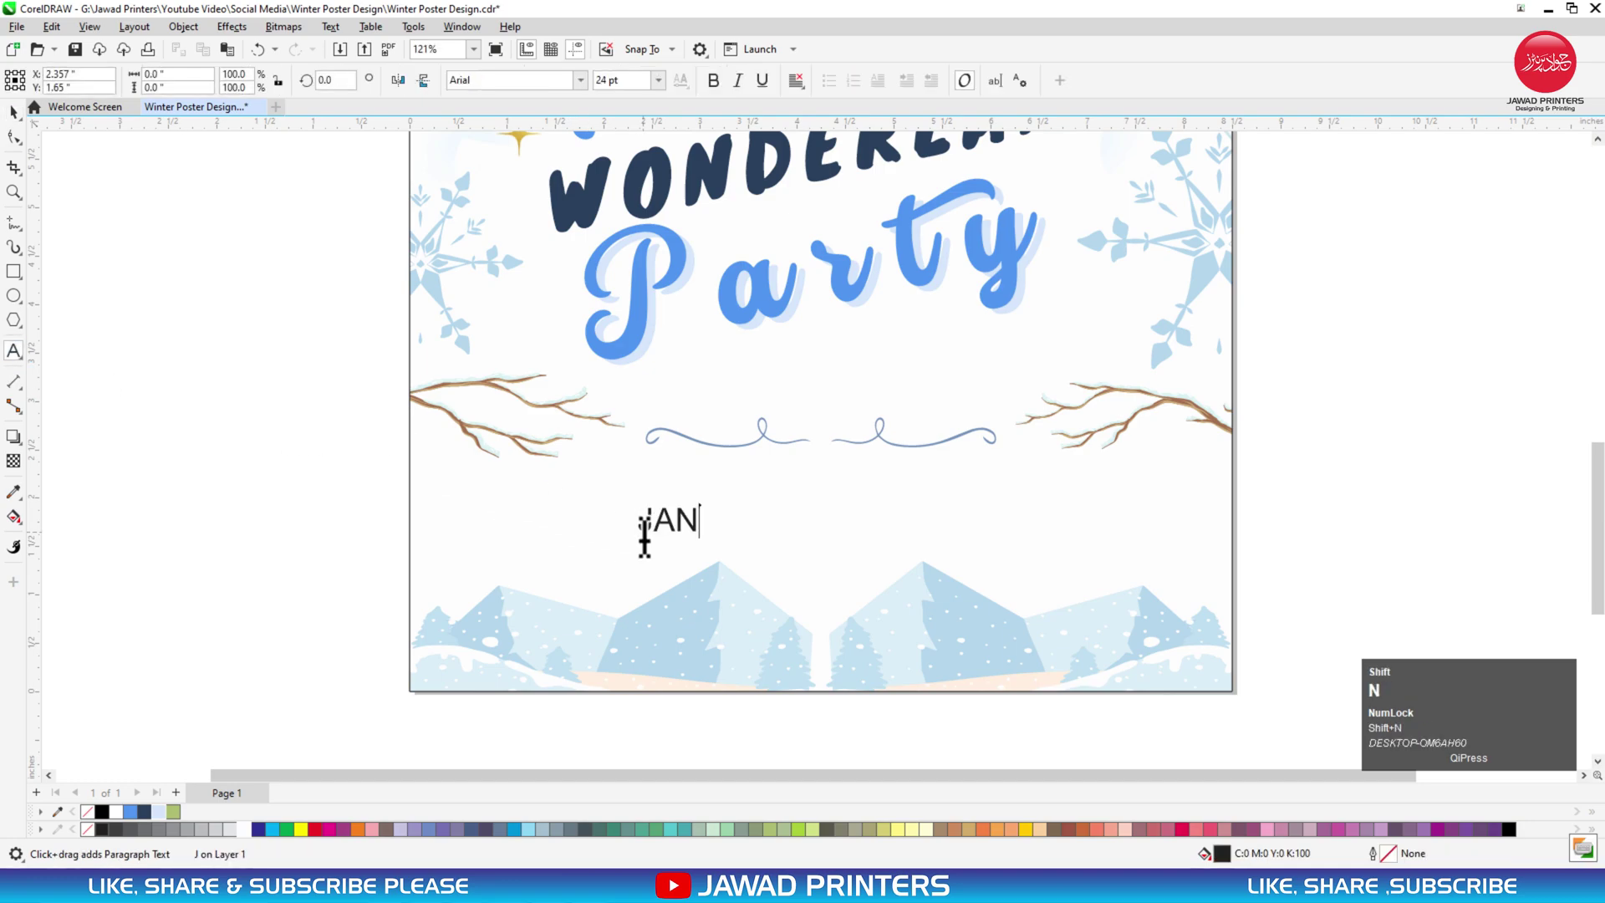
type("JAN")
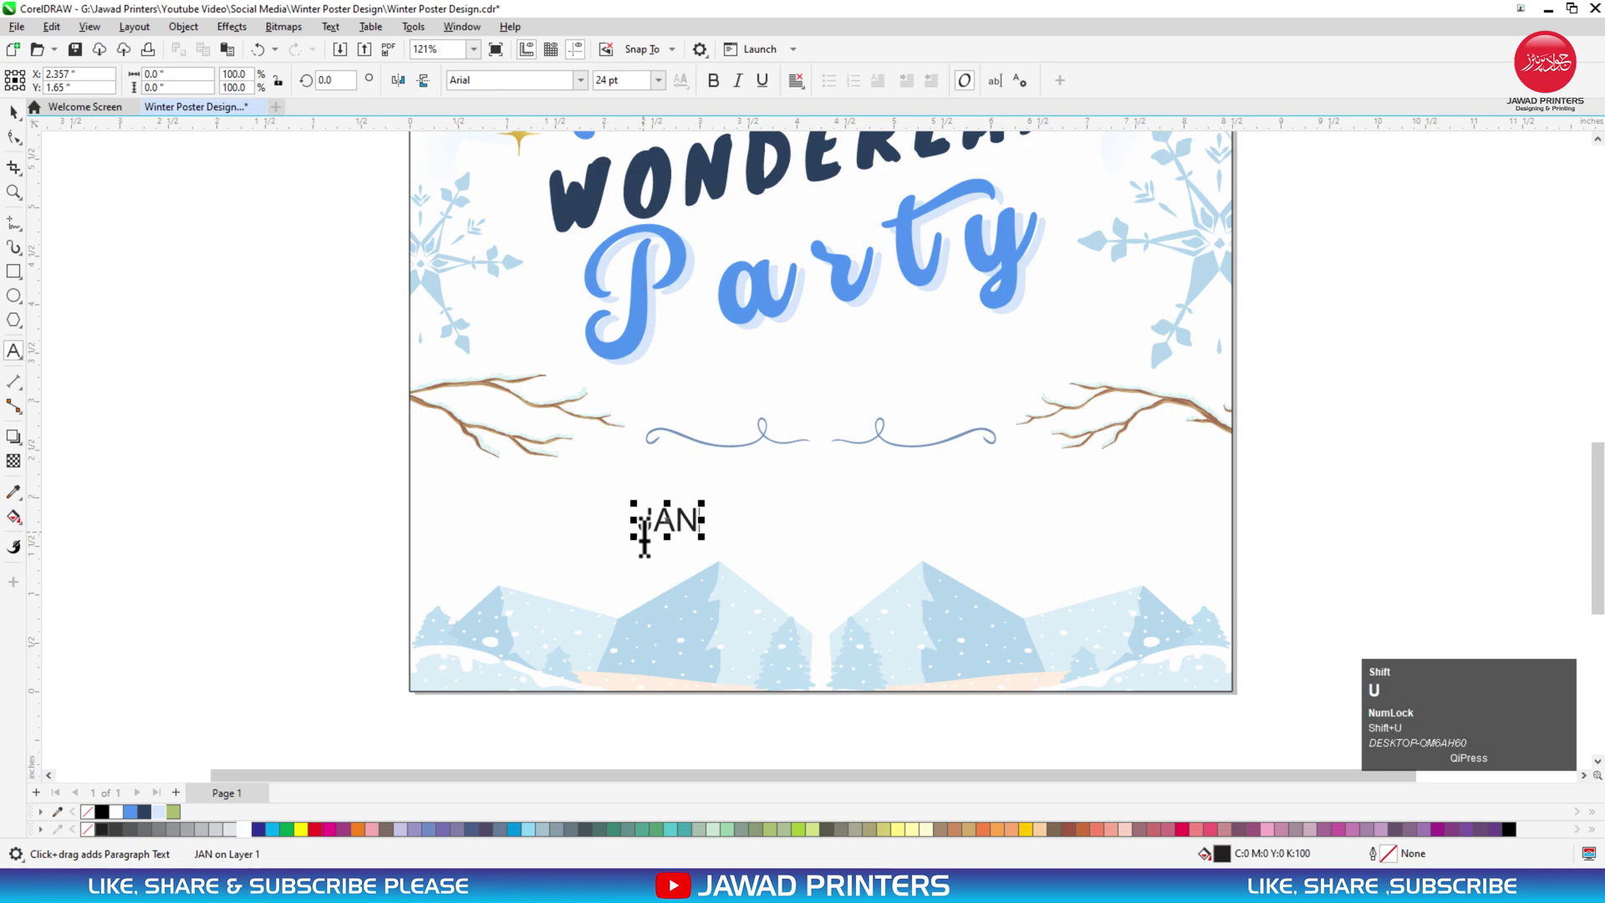
type("UARY 11, 2024")
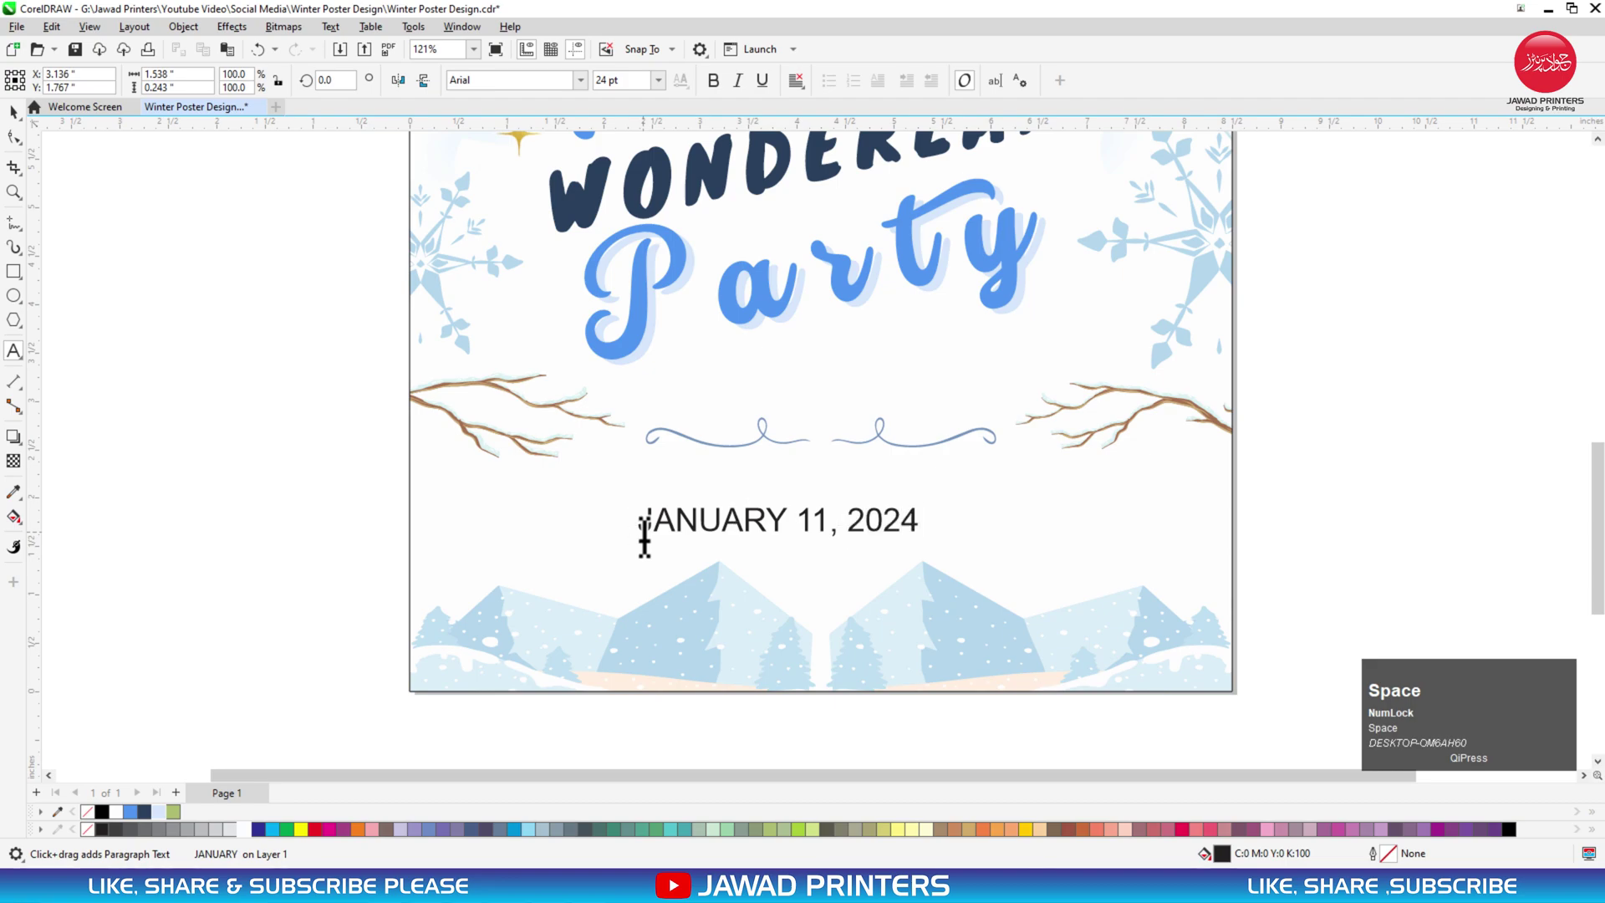
key("ctrl+space")
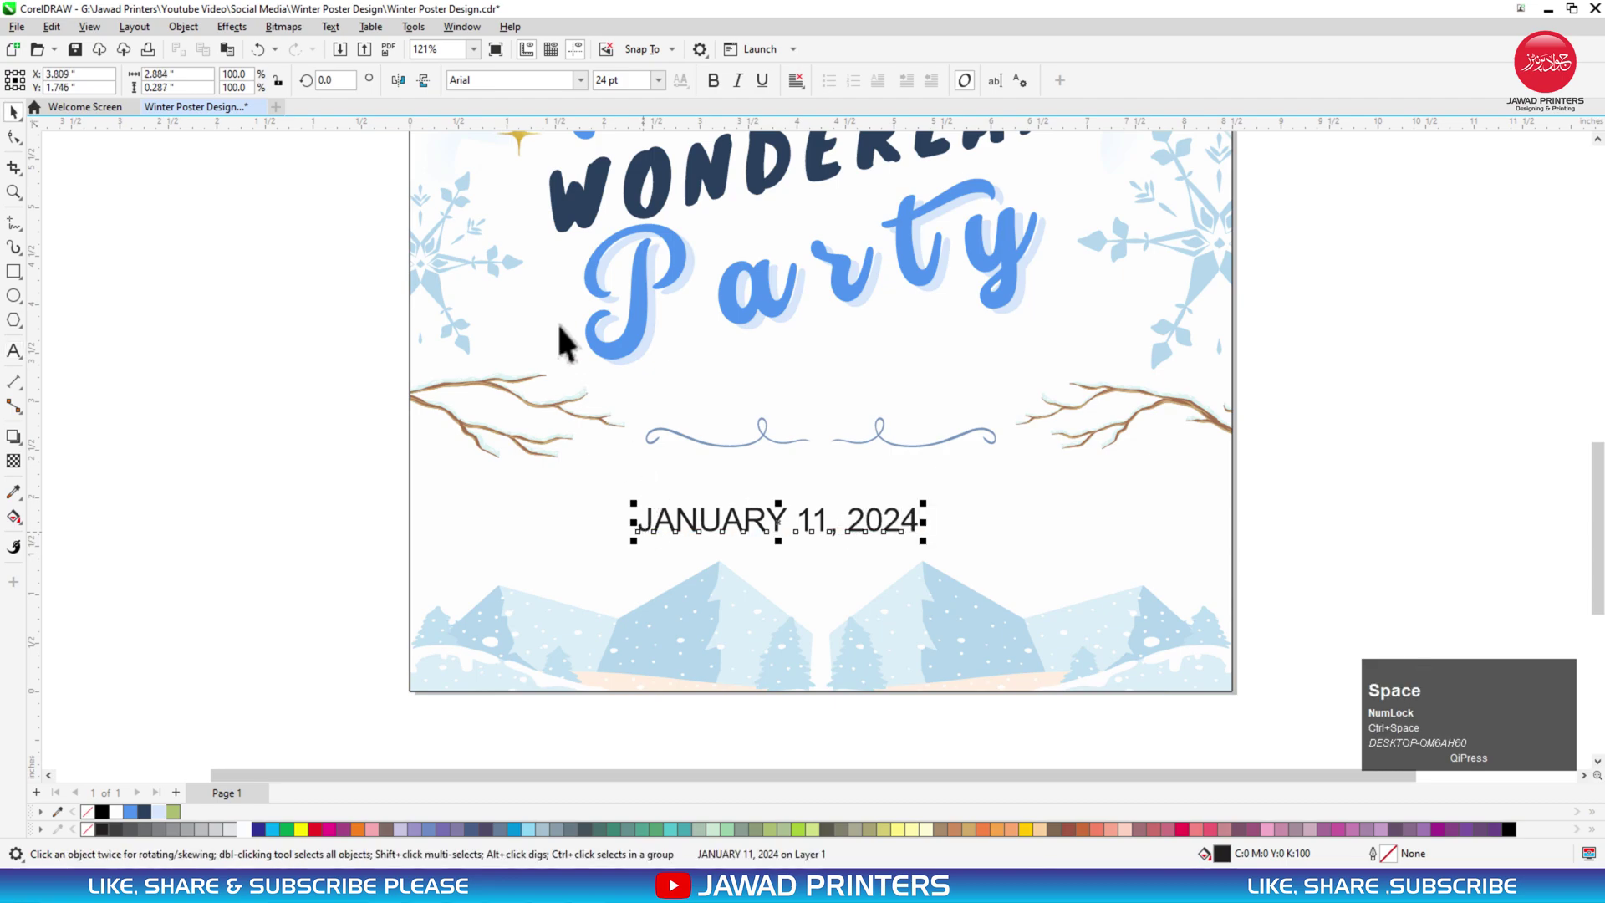
left_click(577, 82)
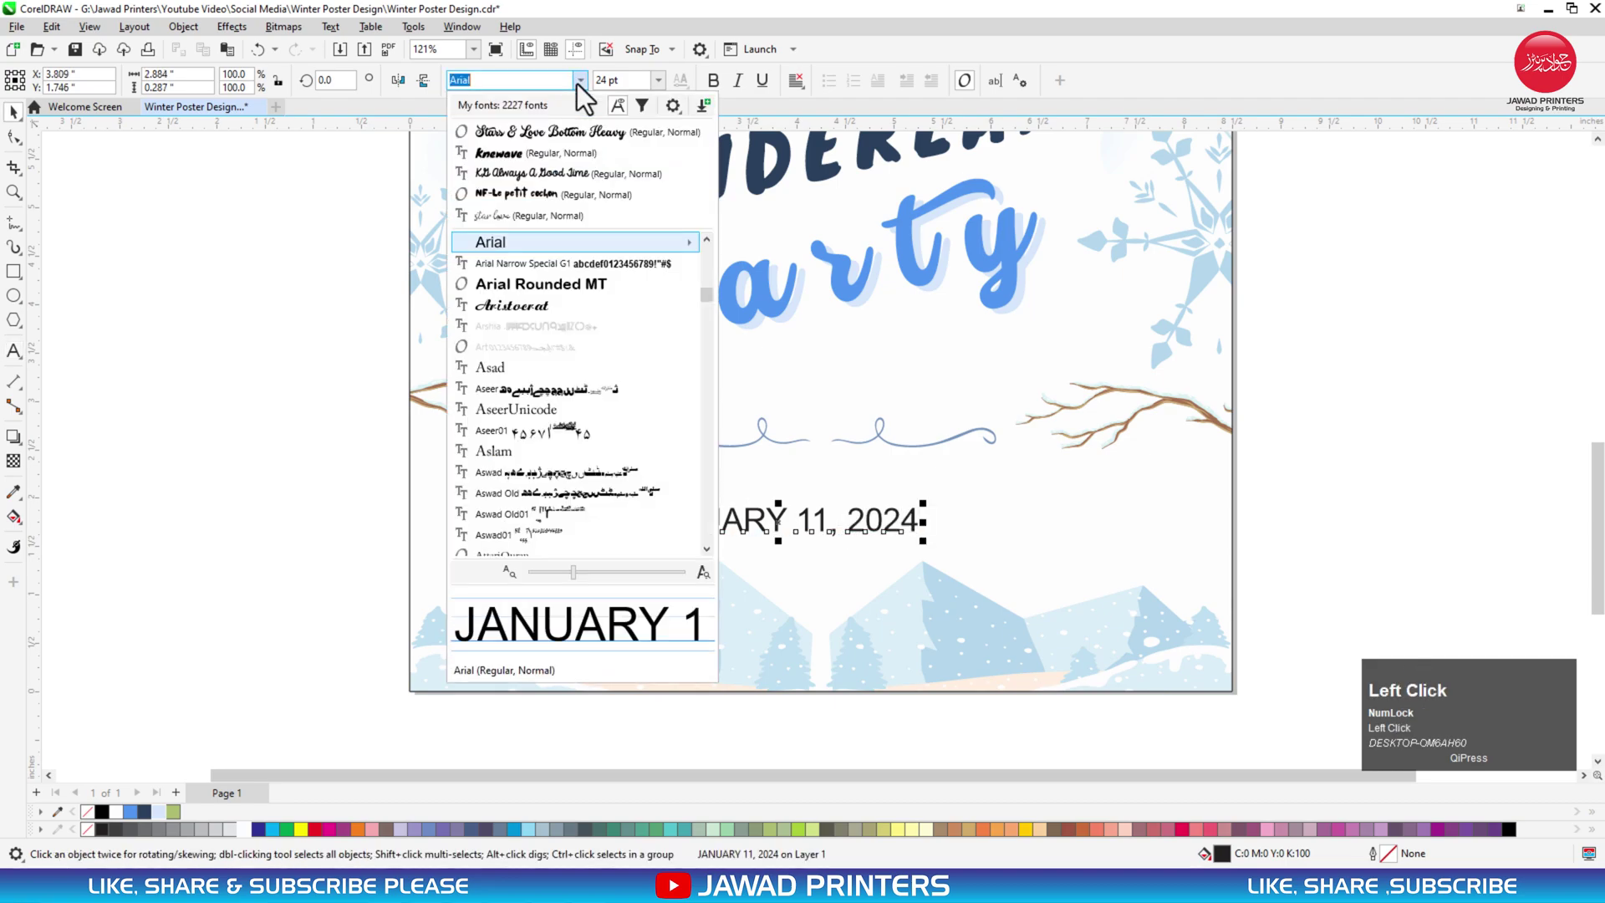
left_click(558, 196)
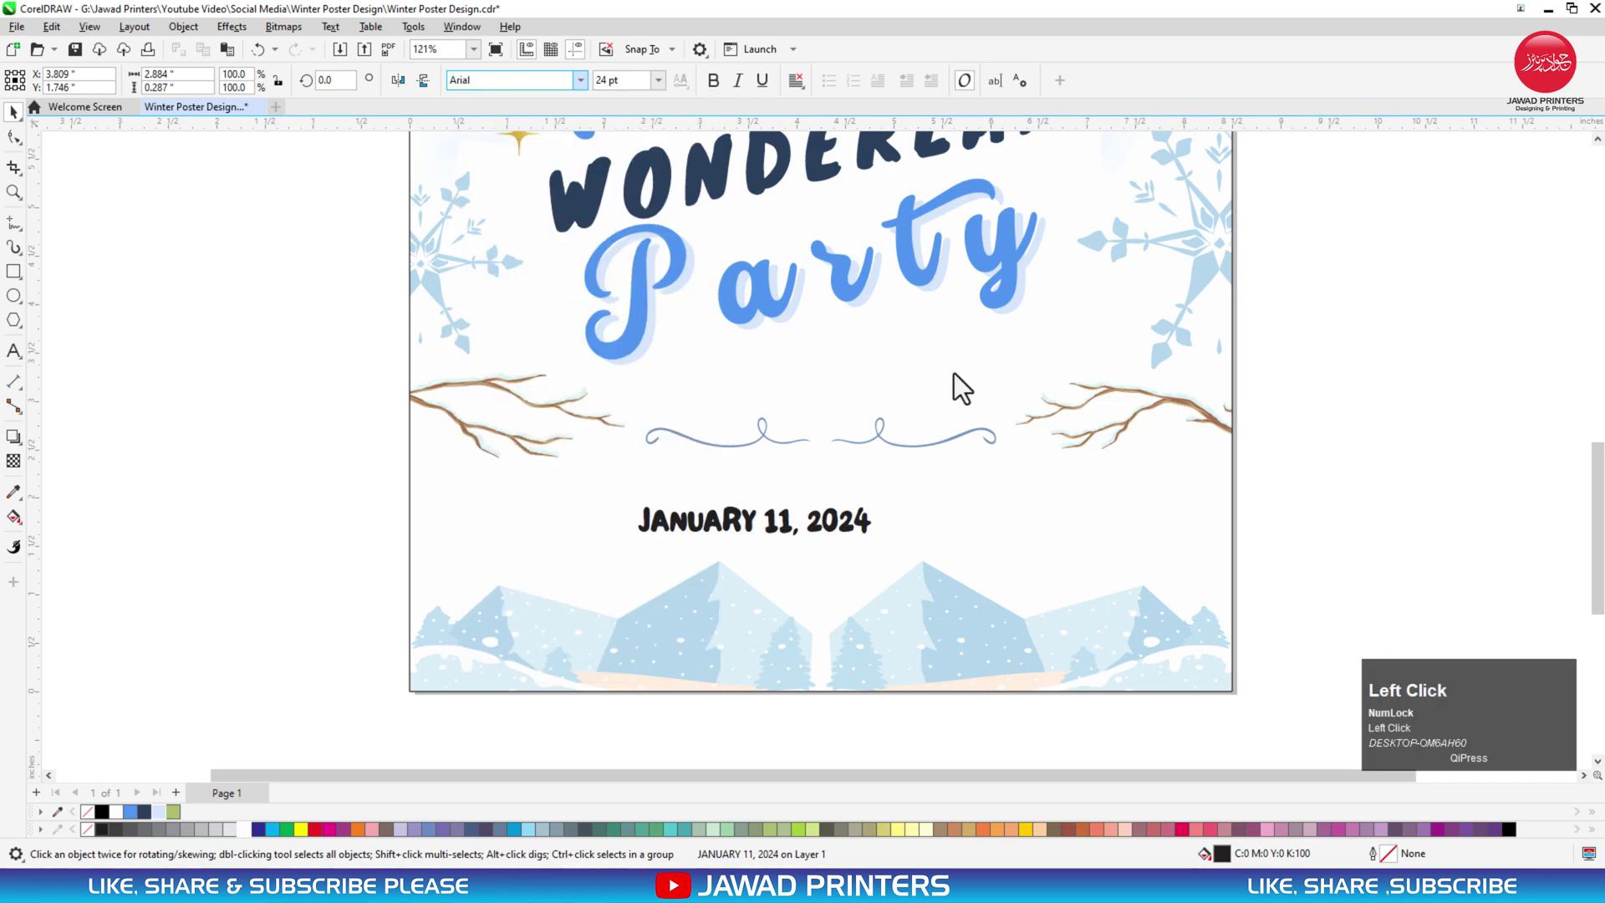
Center the date text horizontally on the poster just beneath the swirls and enlarge it to about 47 pt
left_click(953, 506, "shift")
key("c")
left_click(1306, 452)
left_click_drag(914, 509, 1056, 553)
left_click(1125, 523)
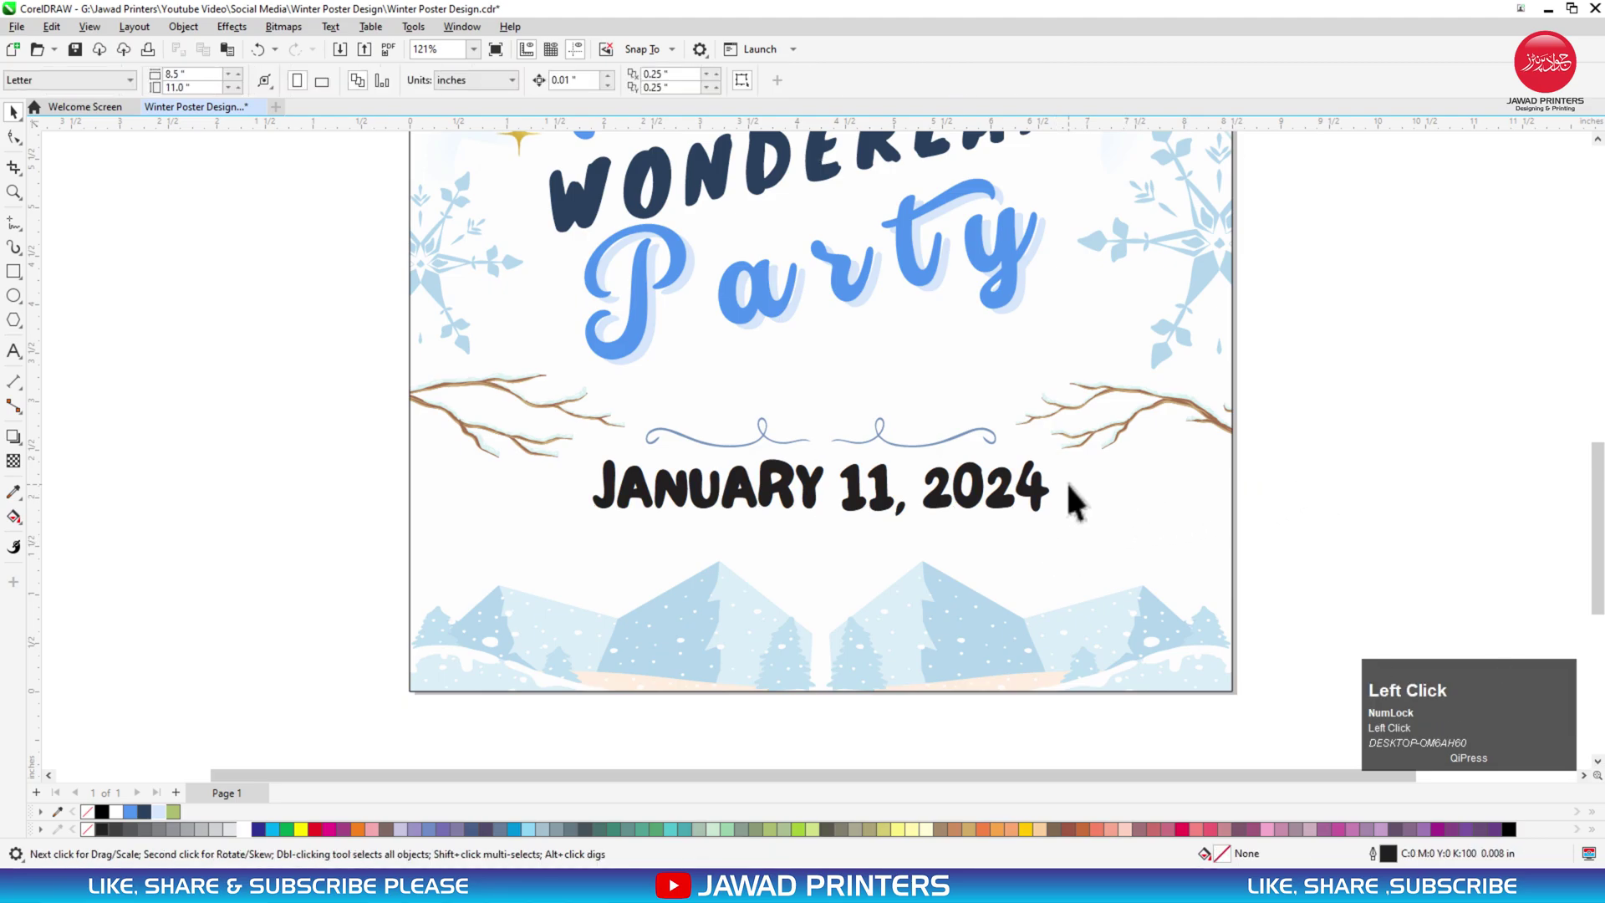
Duplicate the date text directly below the original and clear the copy's wording
left_click_drag(1029, 491, 1038, 530)
right_click(1038, 530)
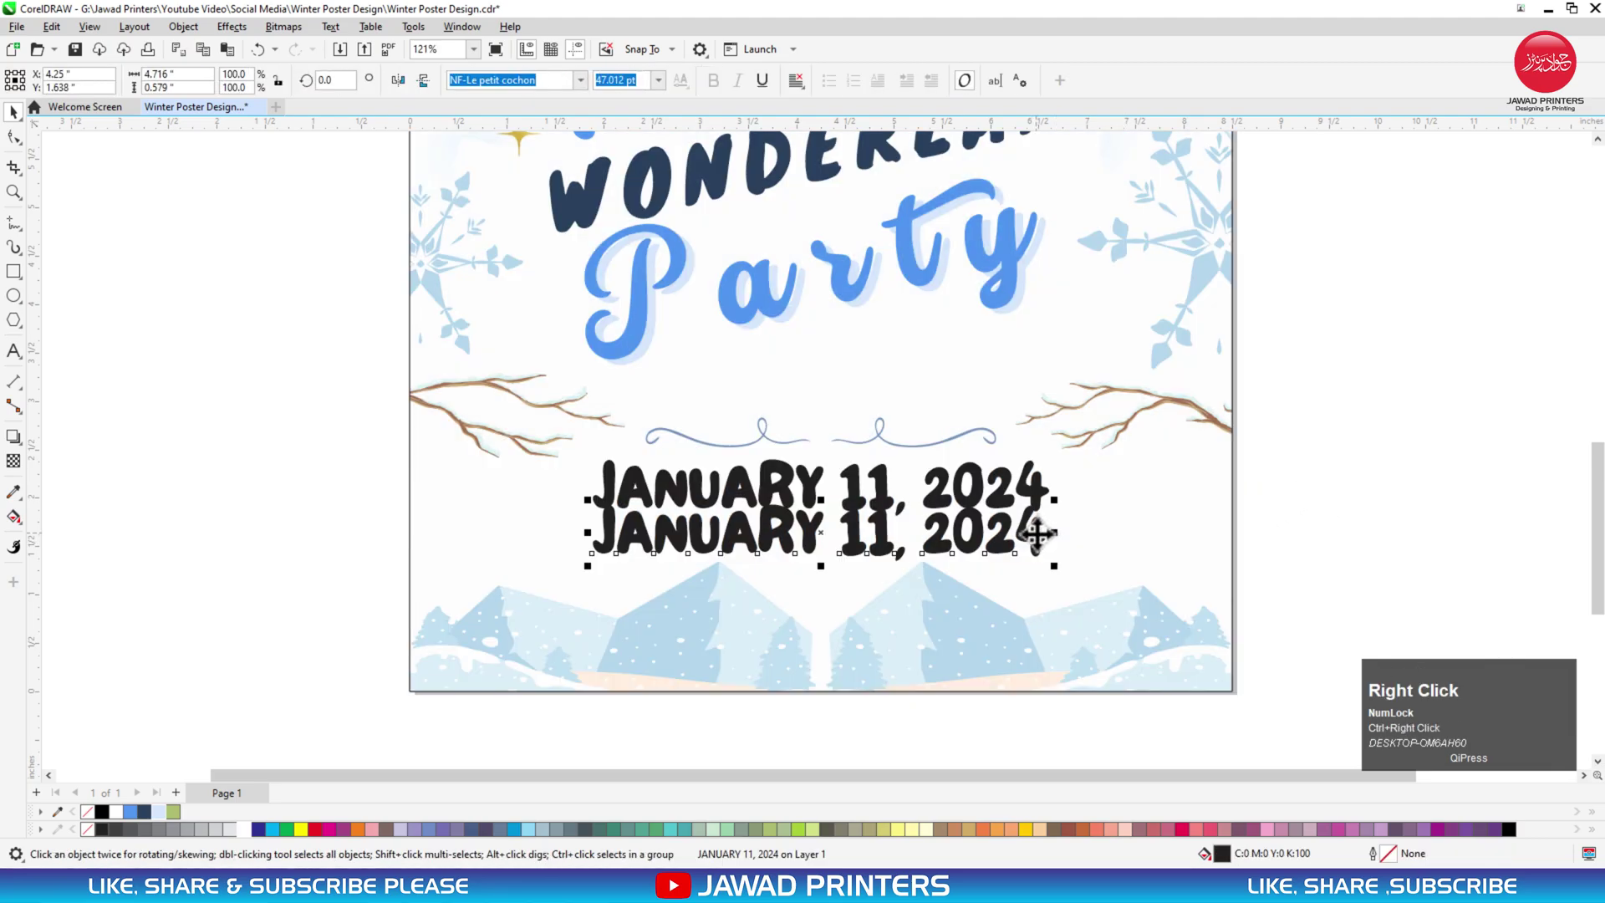
key("ctrl+a")
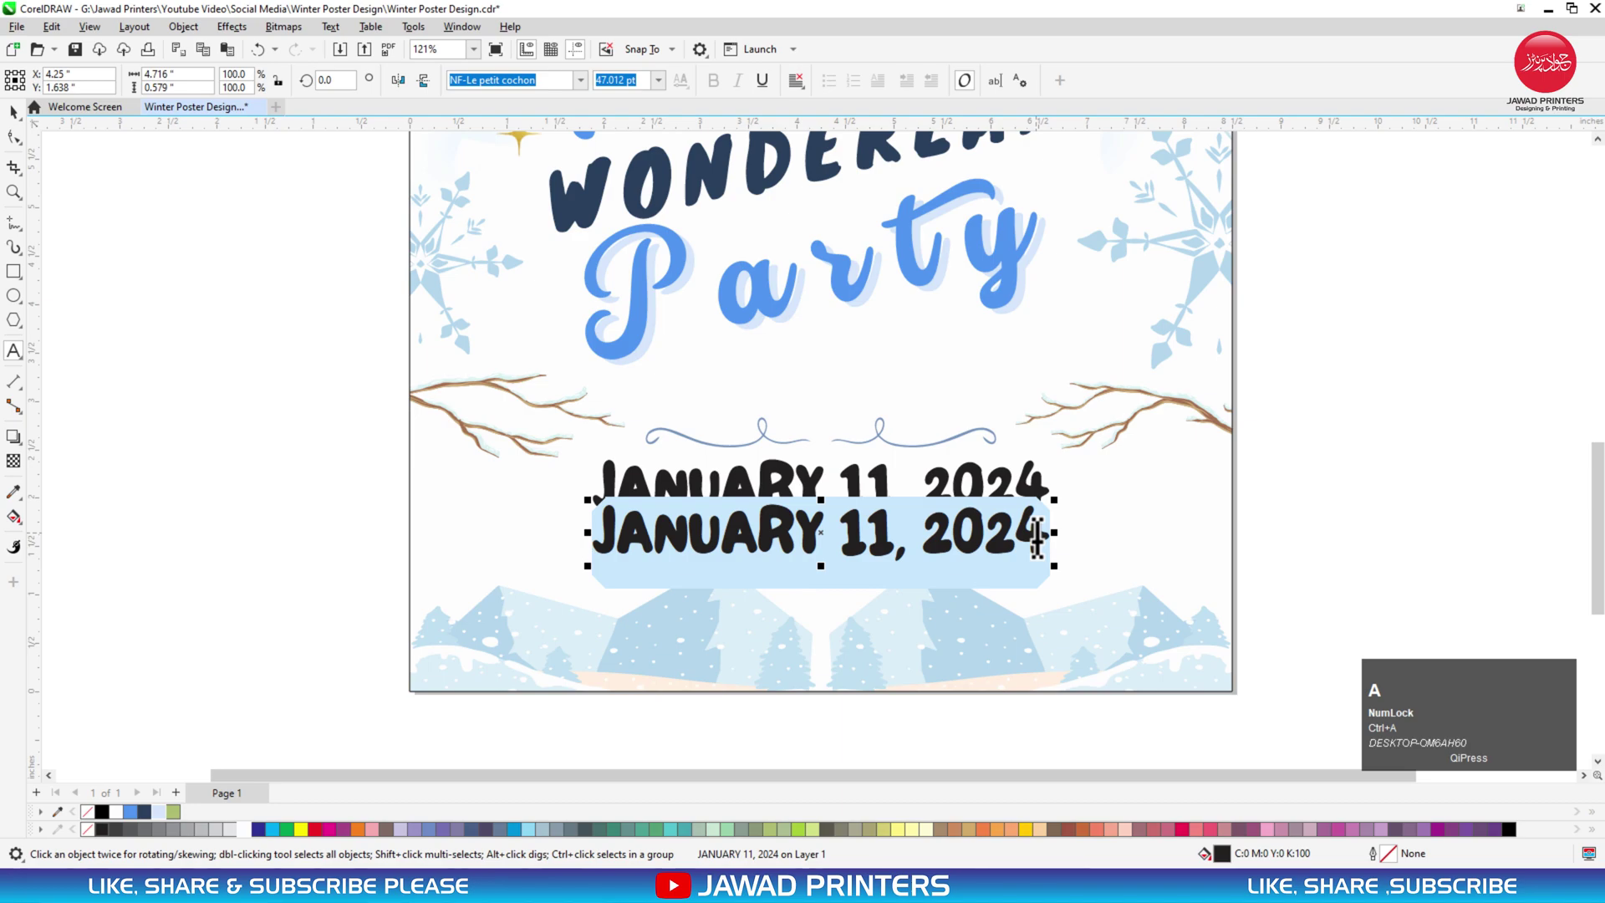
type("THu")
key("BackSpace")
key("BackSpace")
key("BackSpace")
key("Caps_Lock")
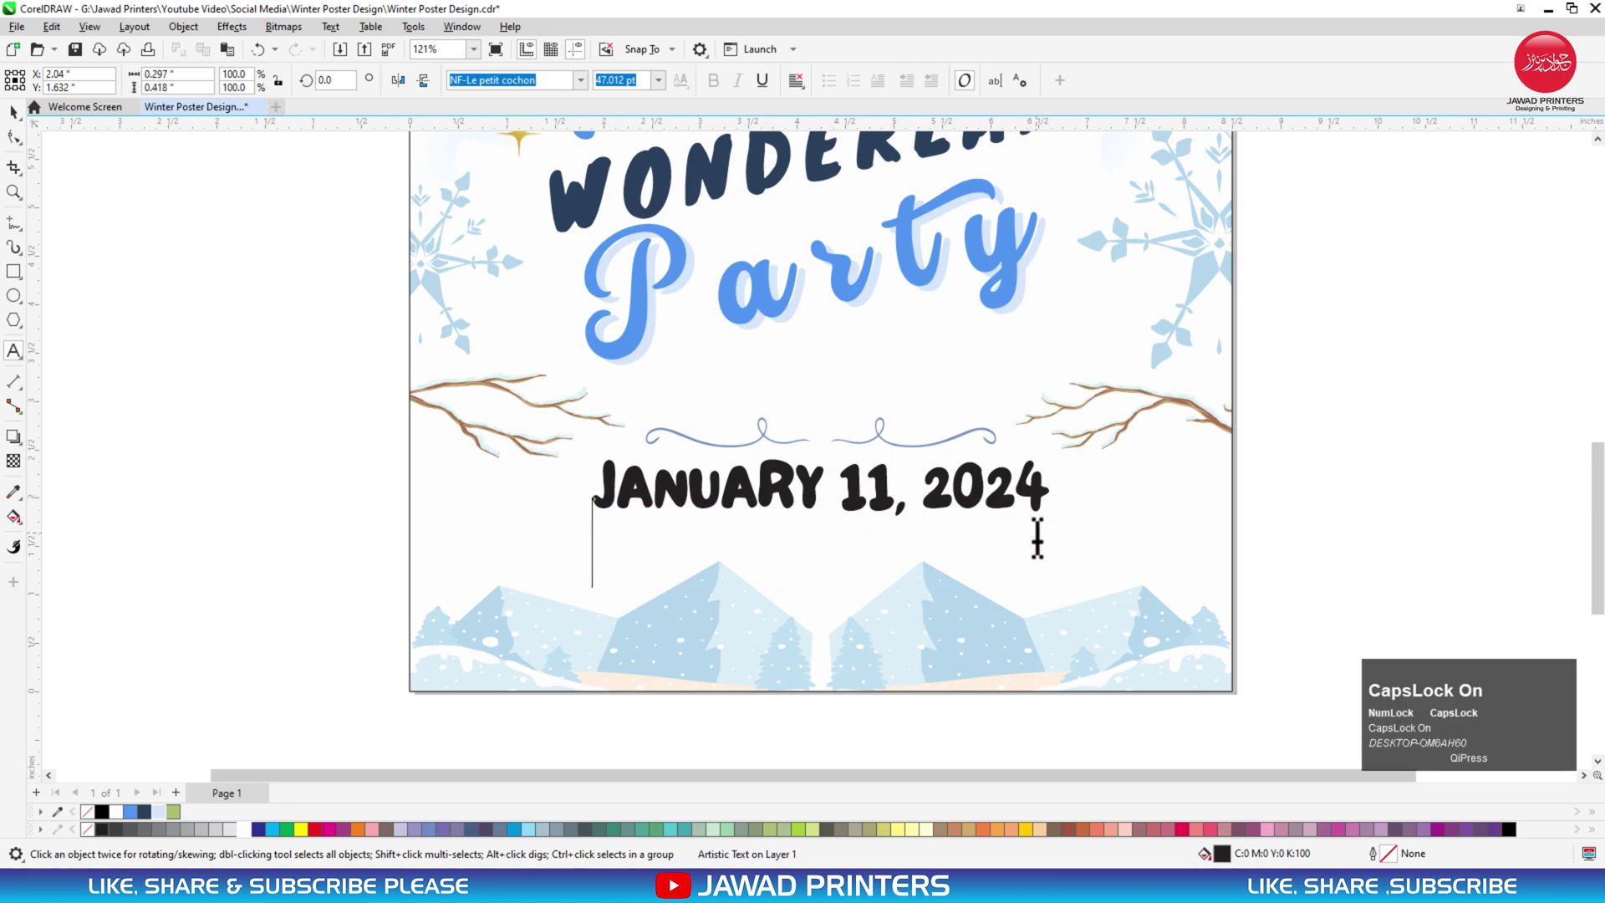
Enter "THURSDAY 7:00 PM TO 11:30 PM" as the wording of the text beneath the date
type("THU")
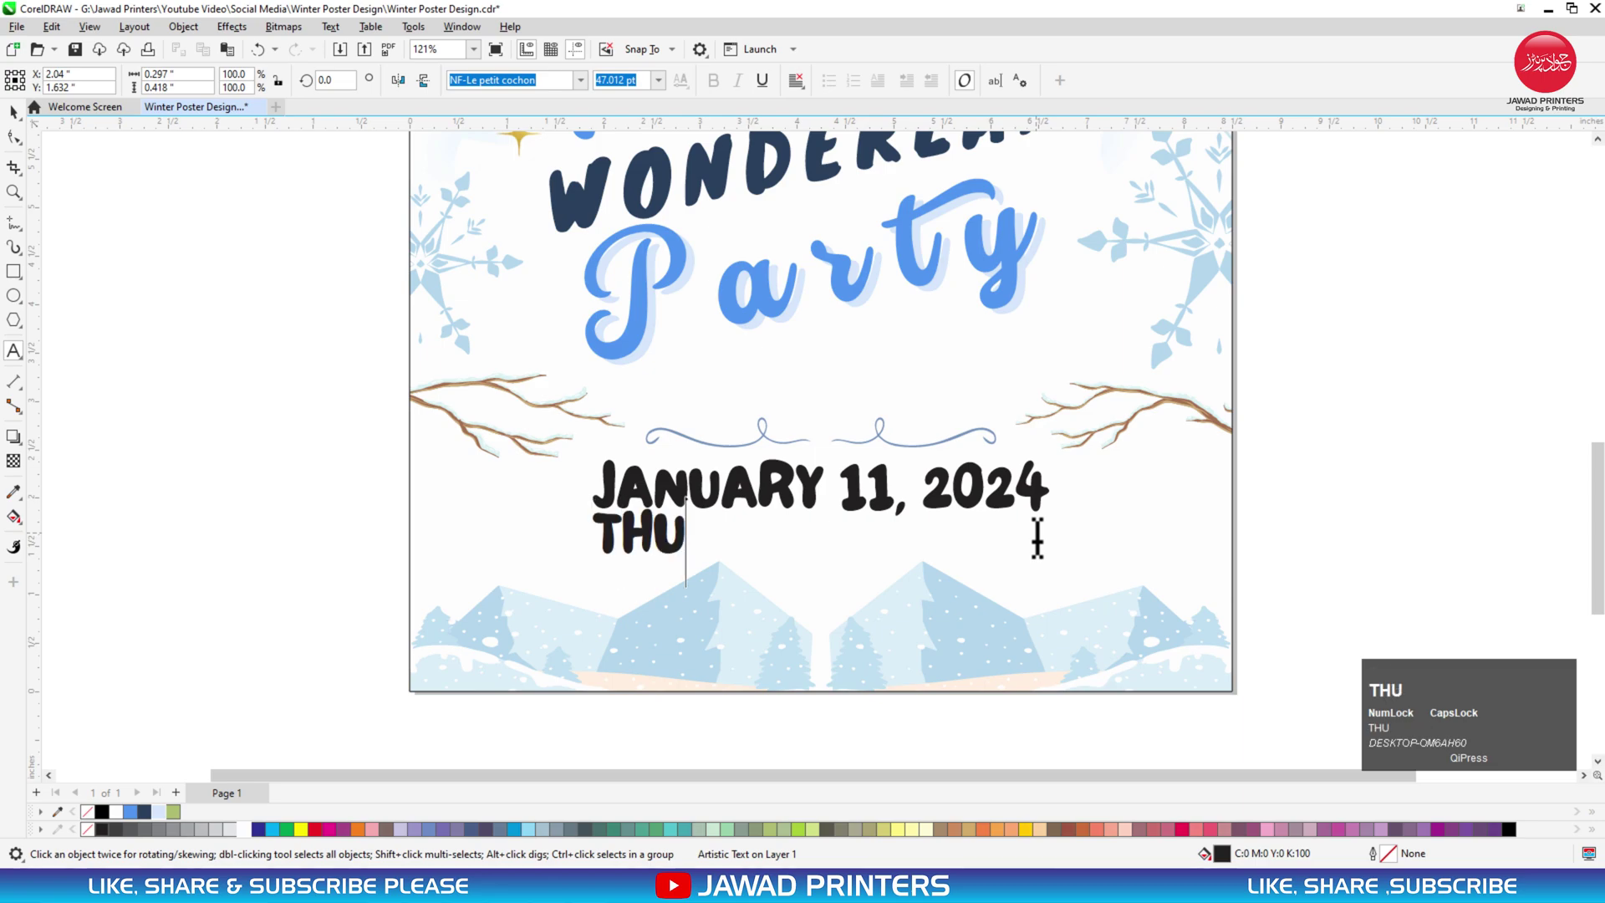
type("RSDA")
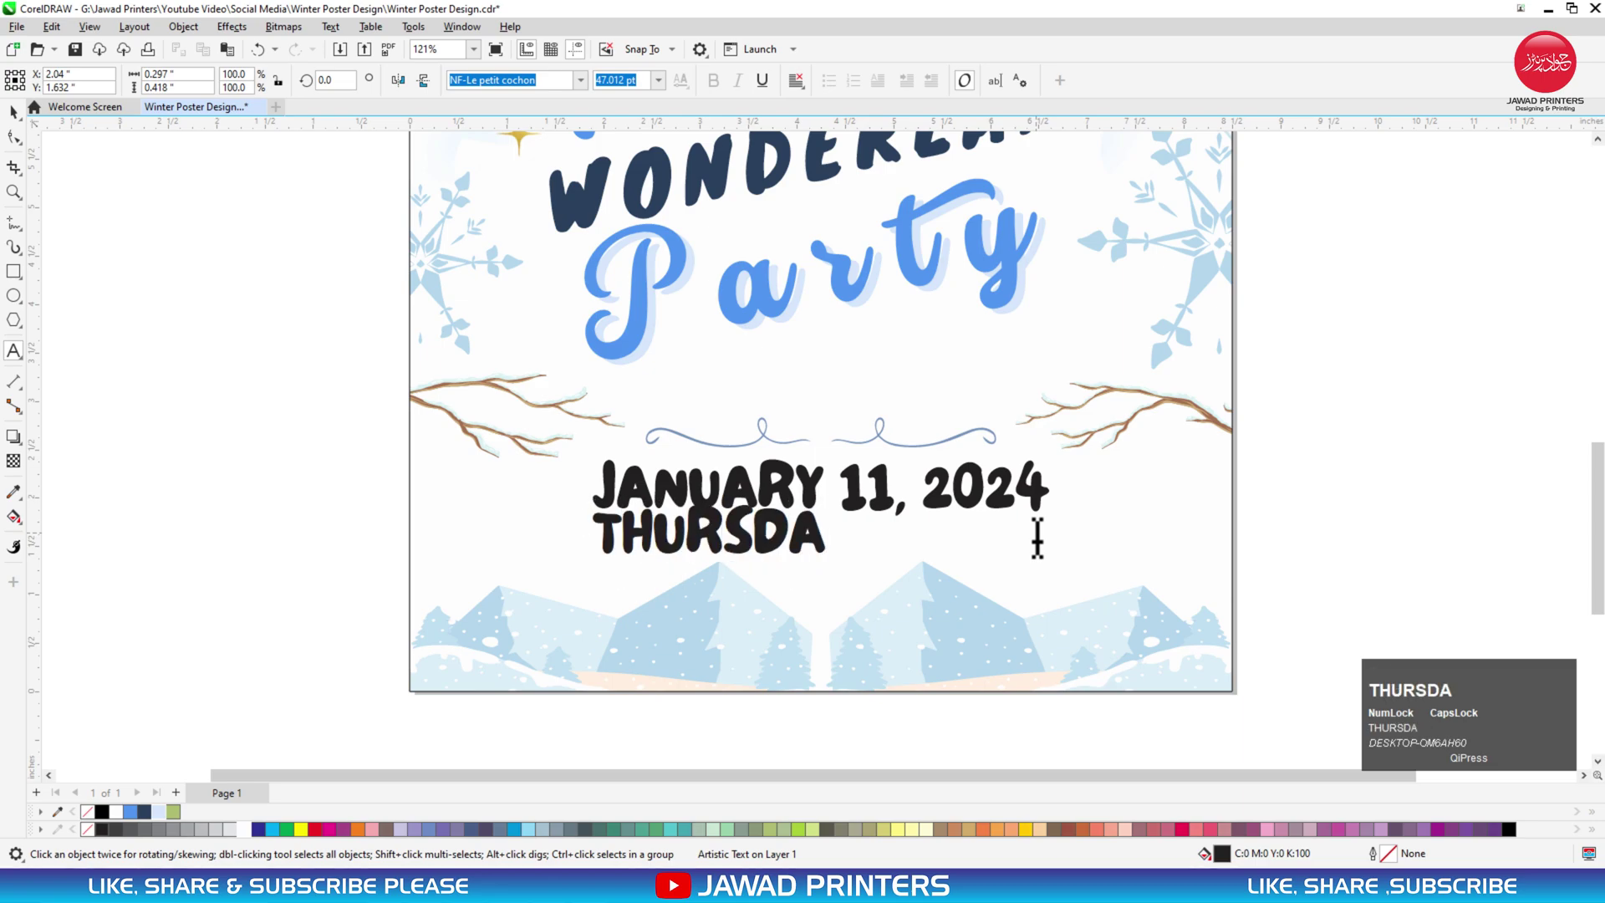
type("Y ")
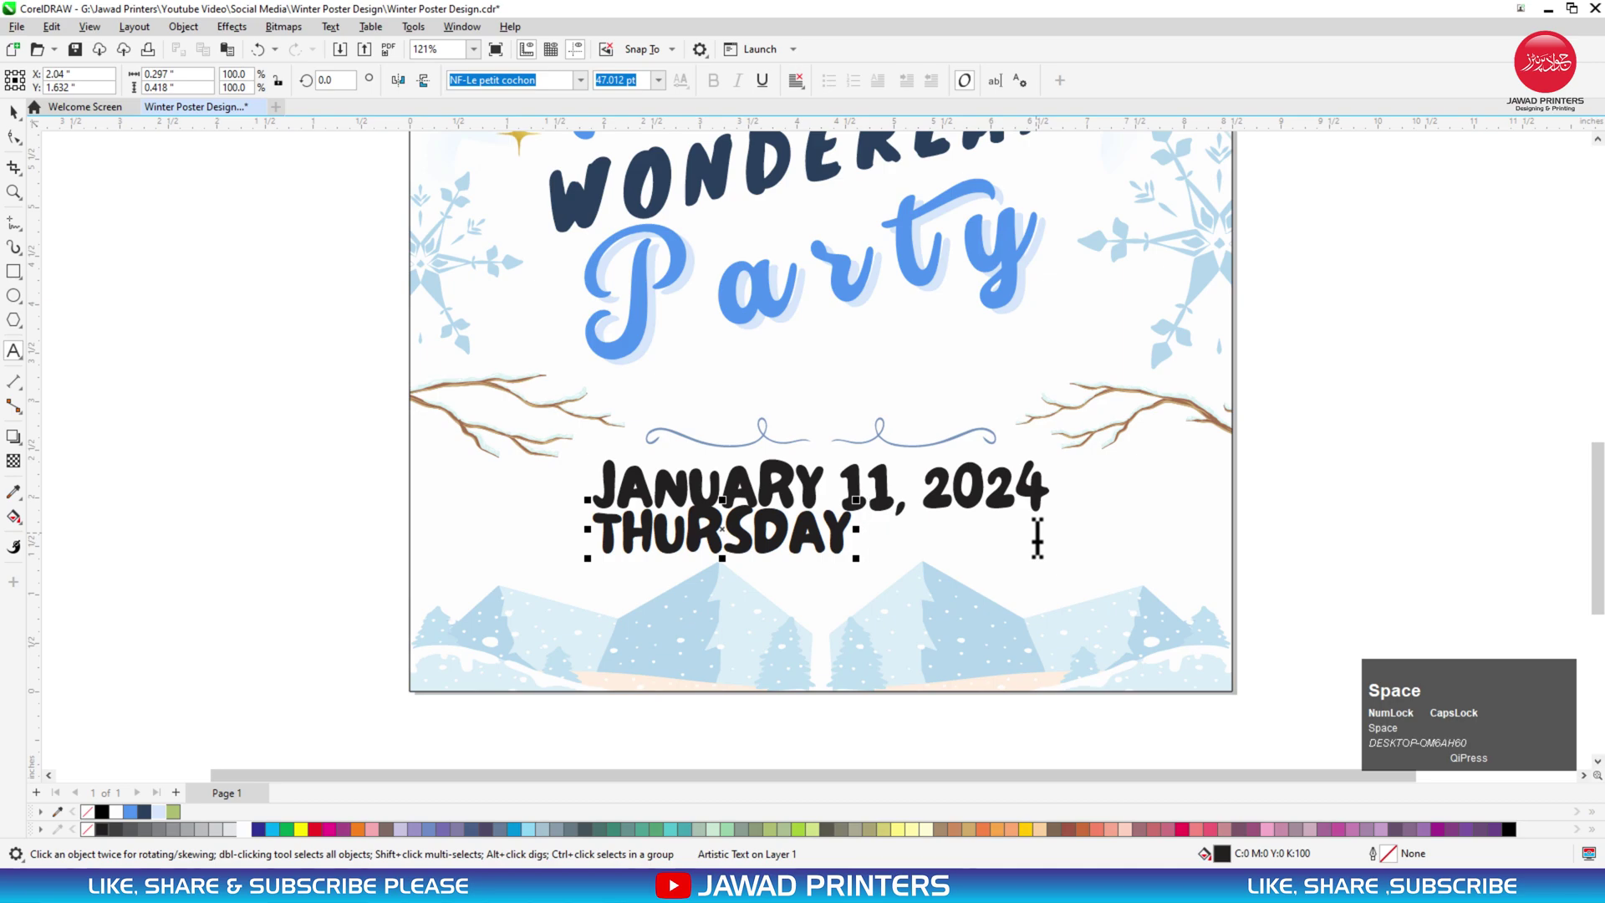
type("7:")
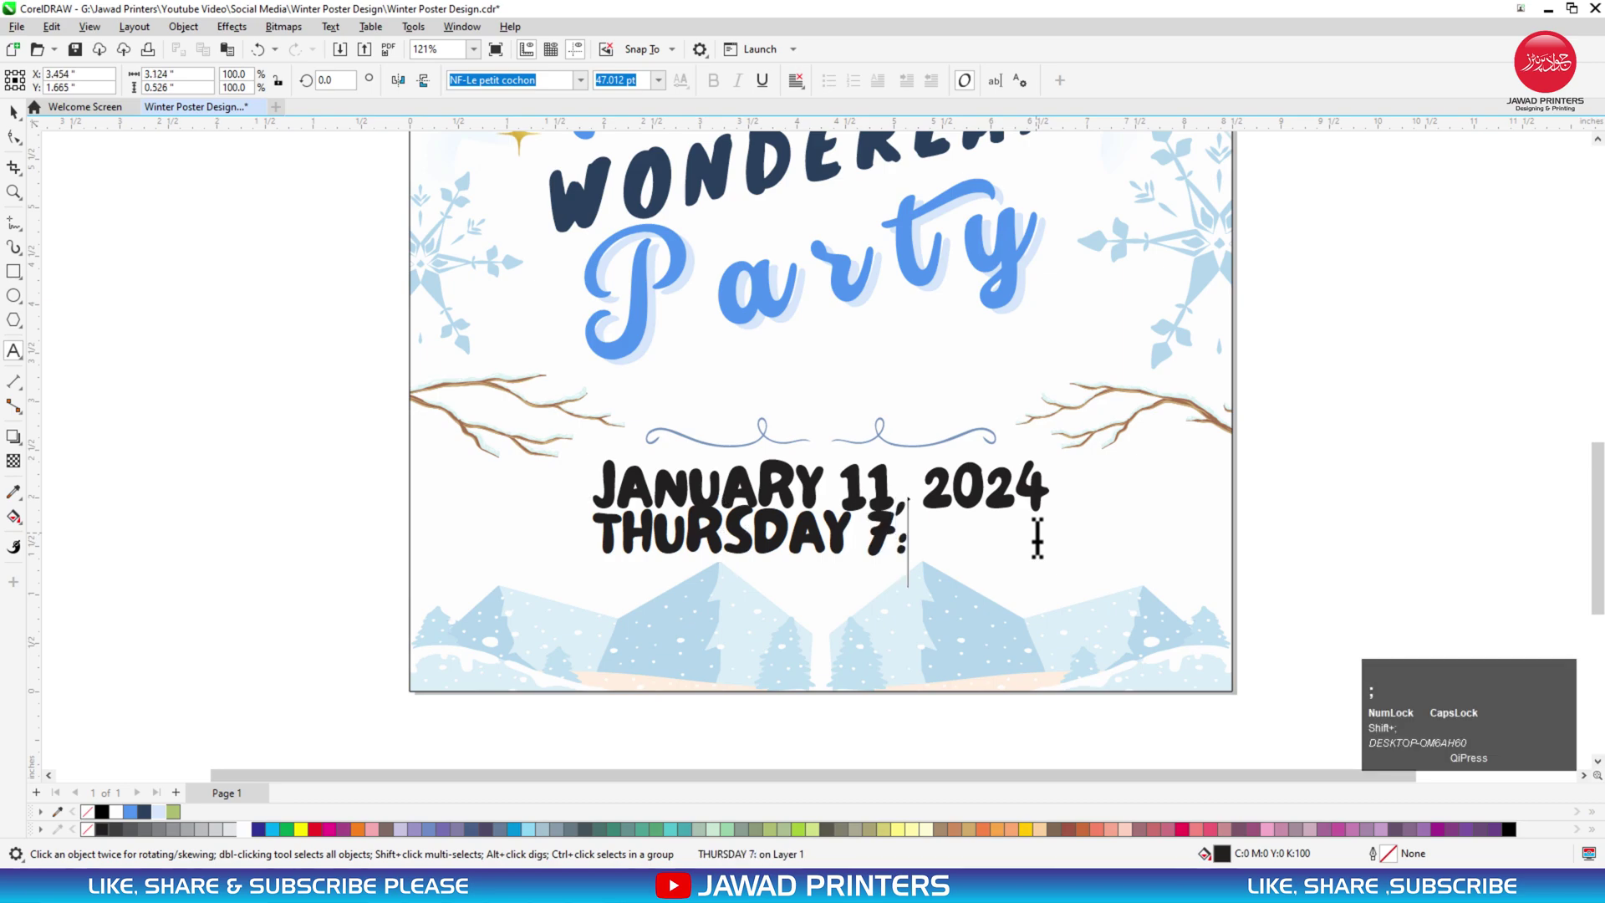
type("00")
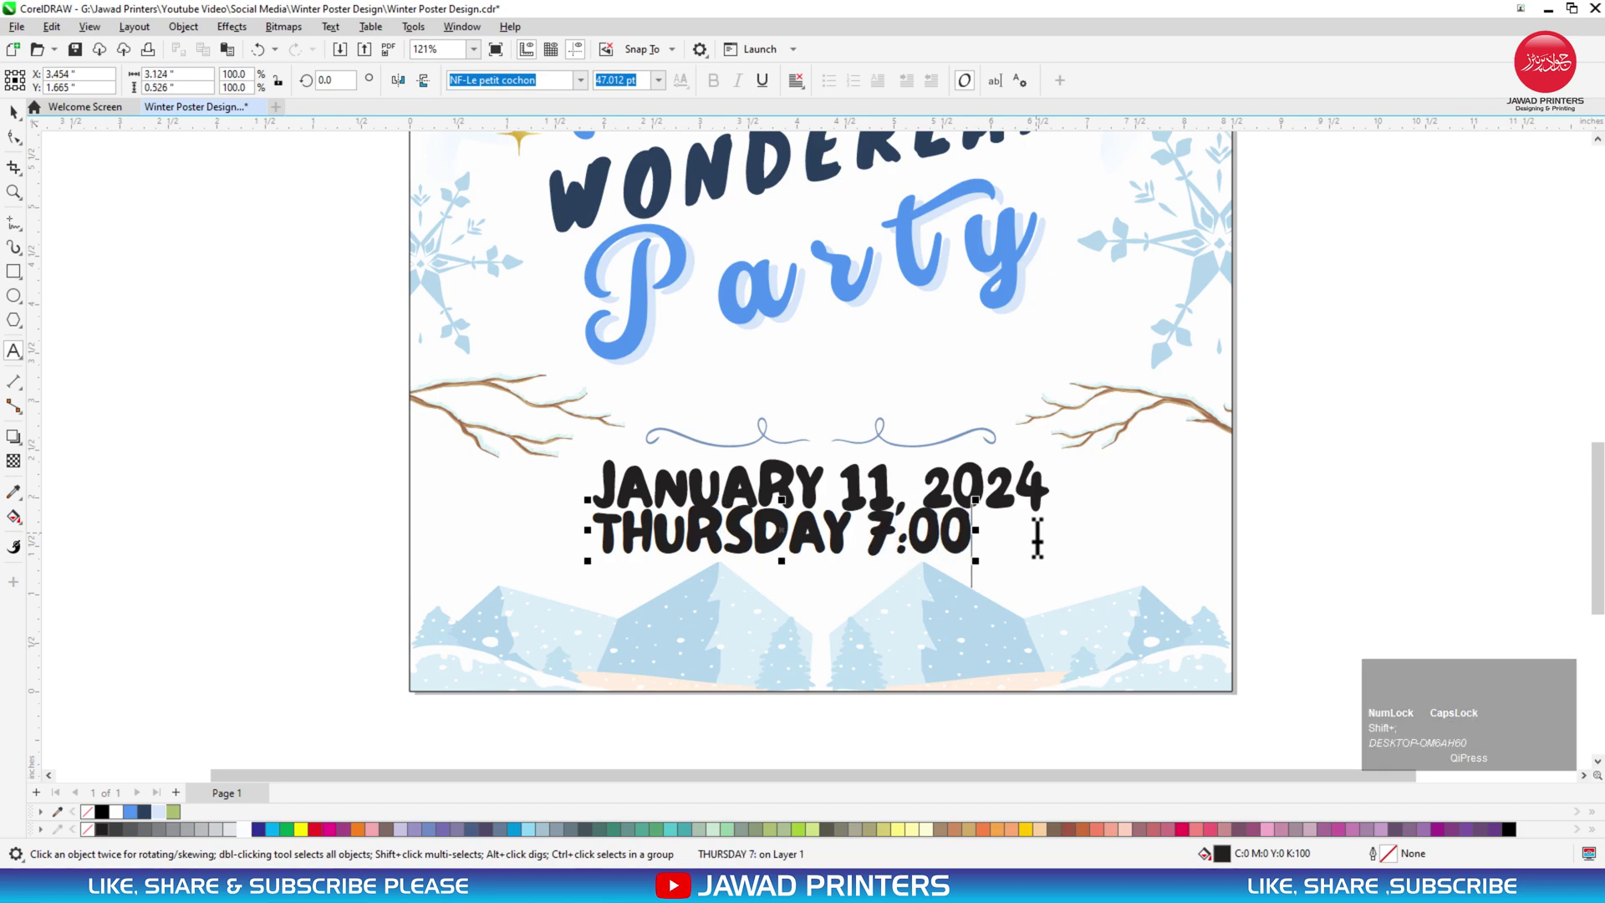
type(" PM ")
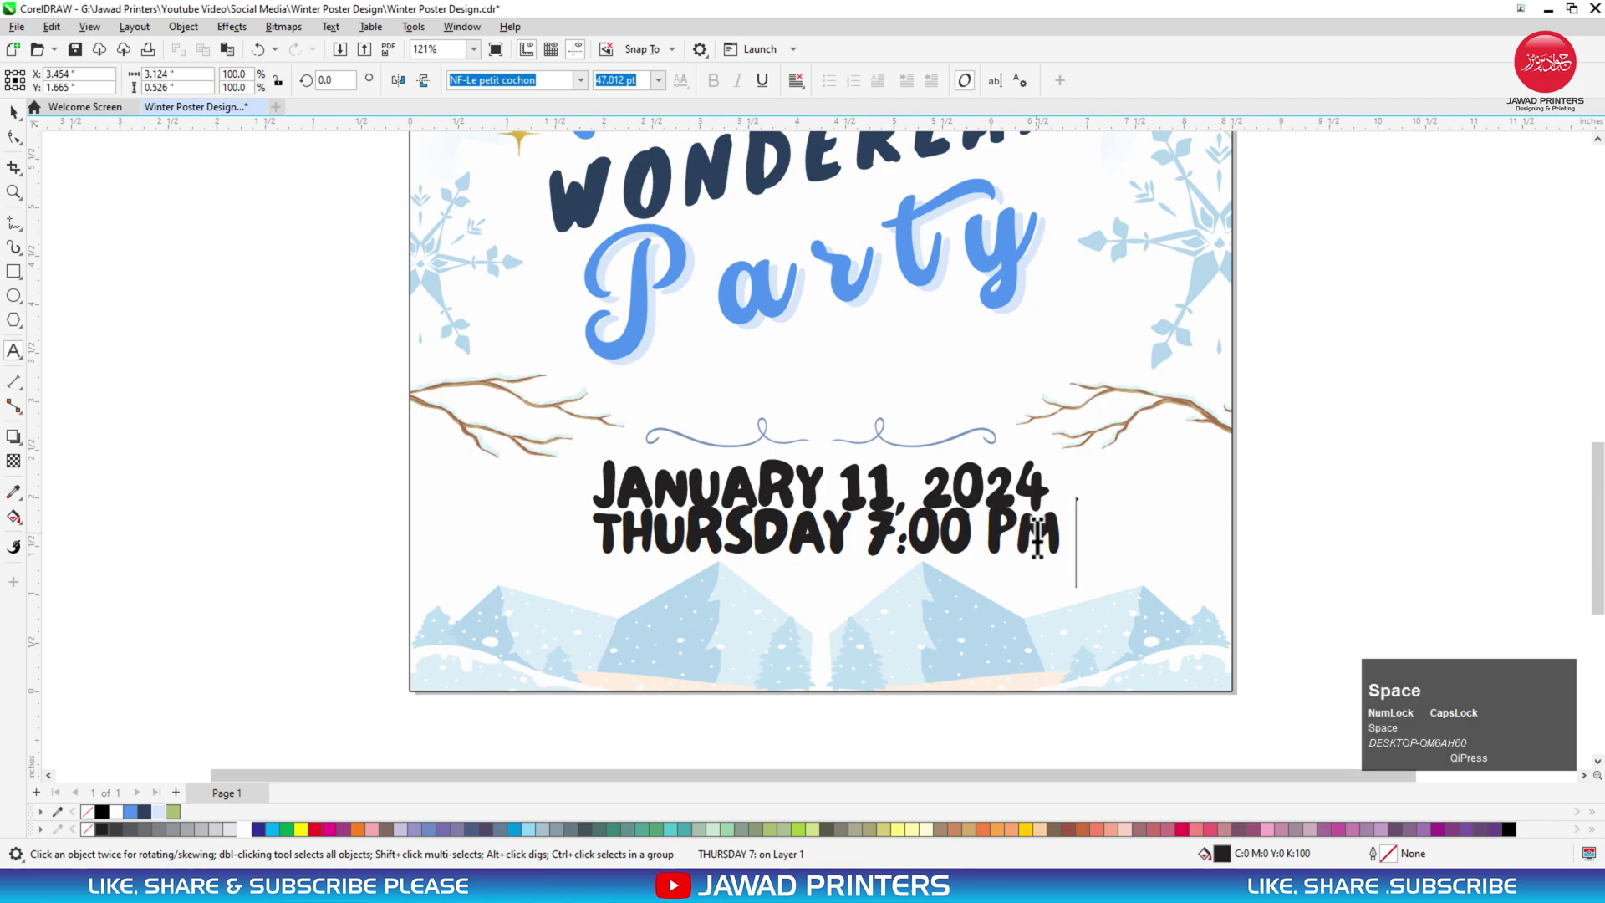
type("TO")
key("Escape")
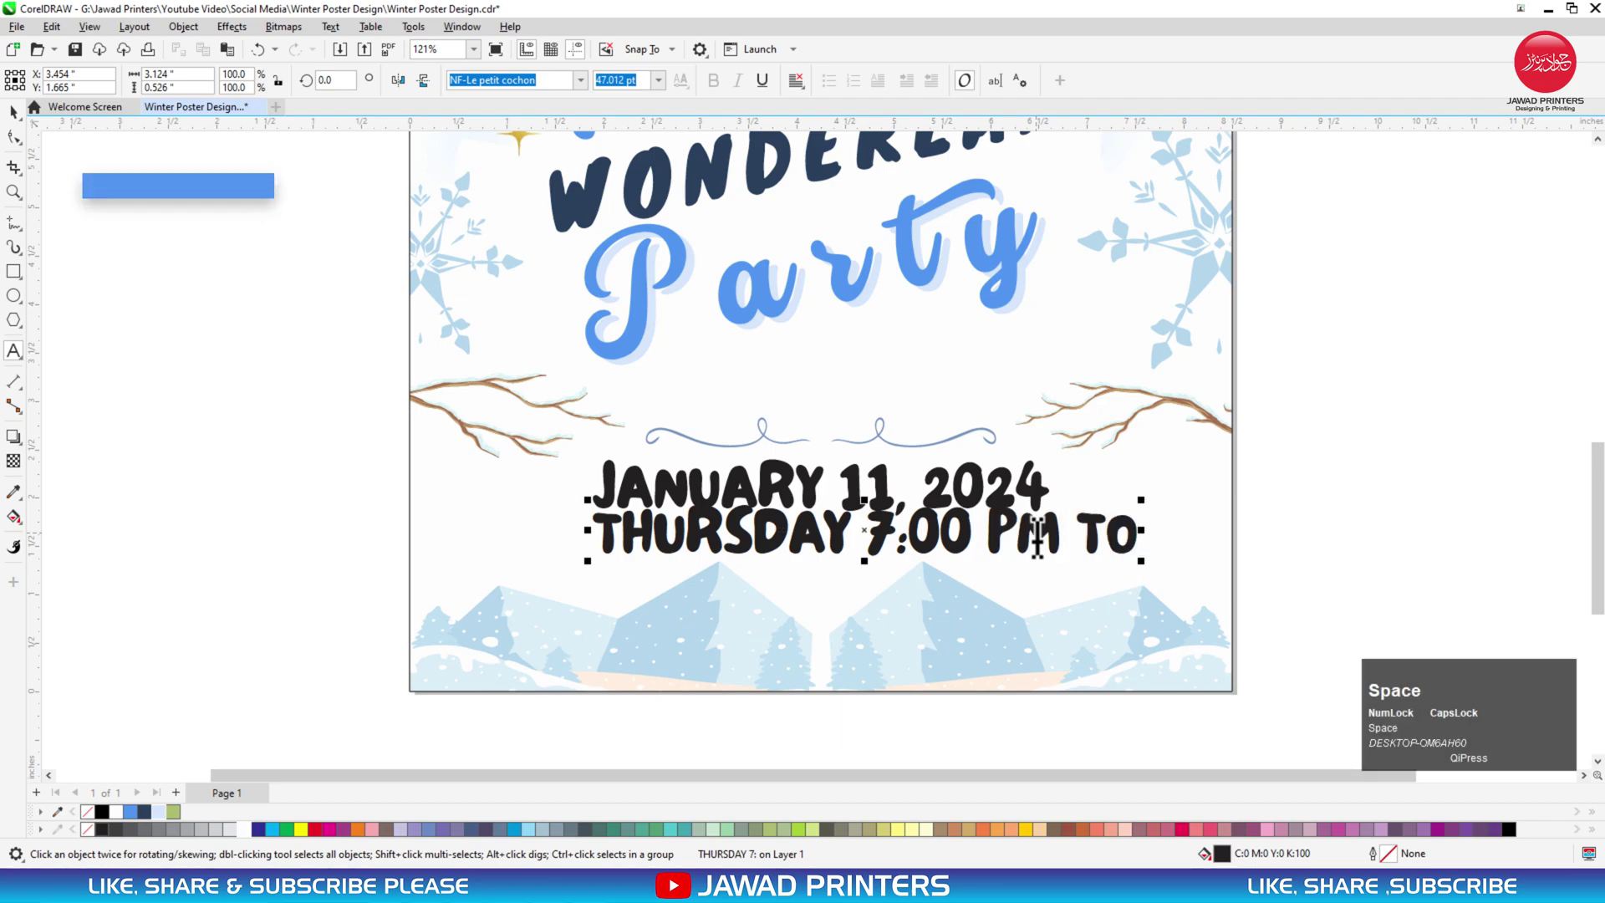
type("11:")
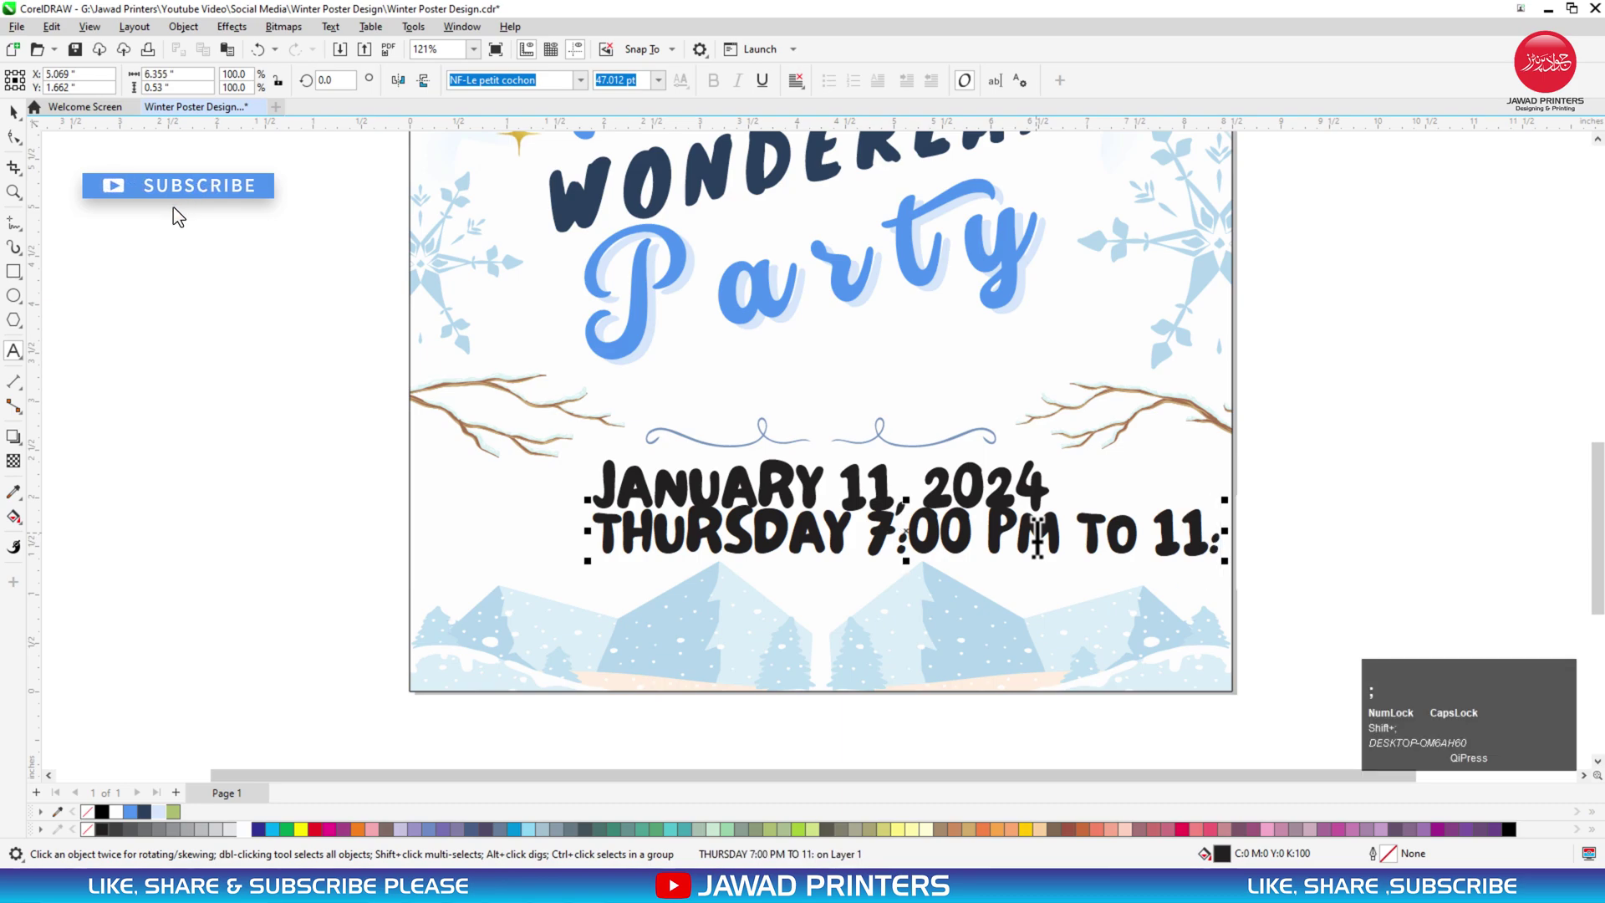
type("30")
type(" pM")
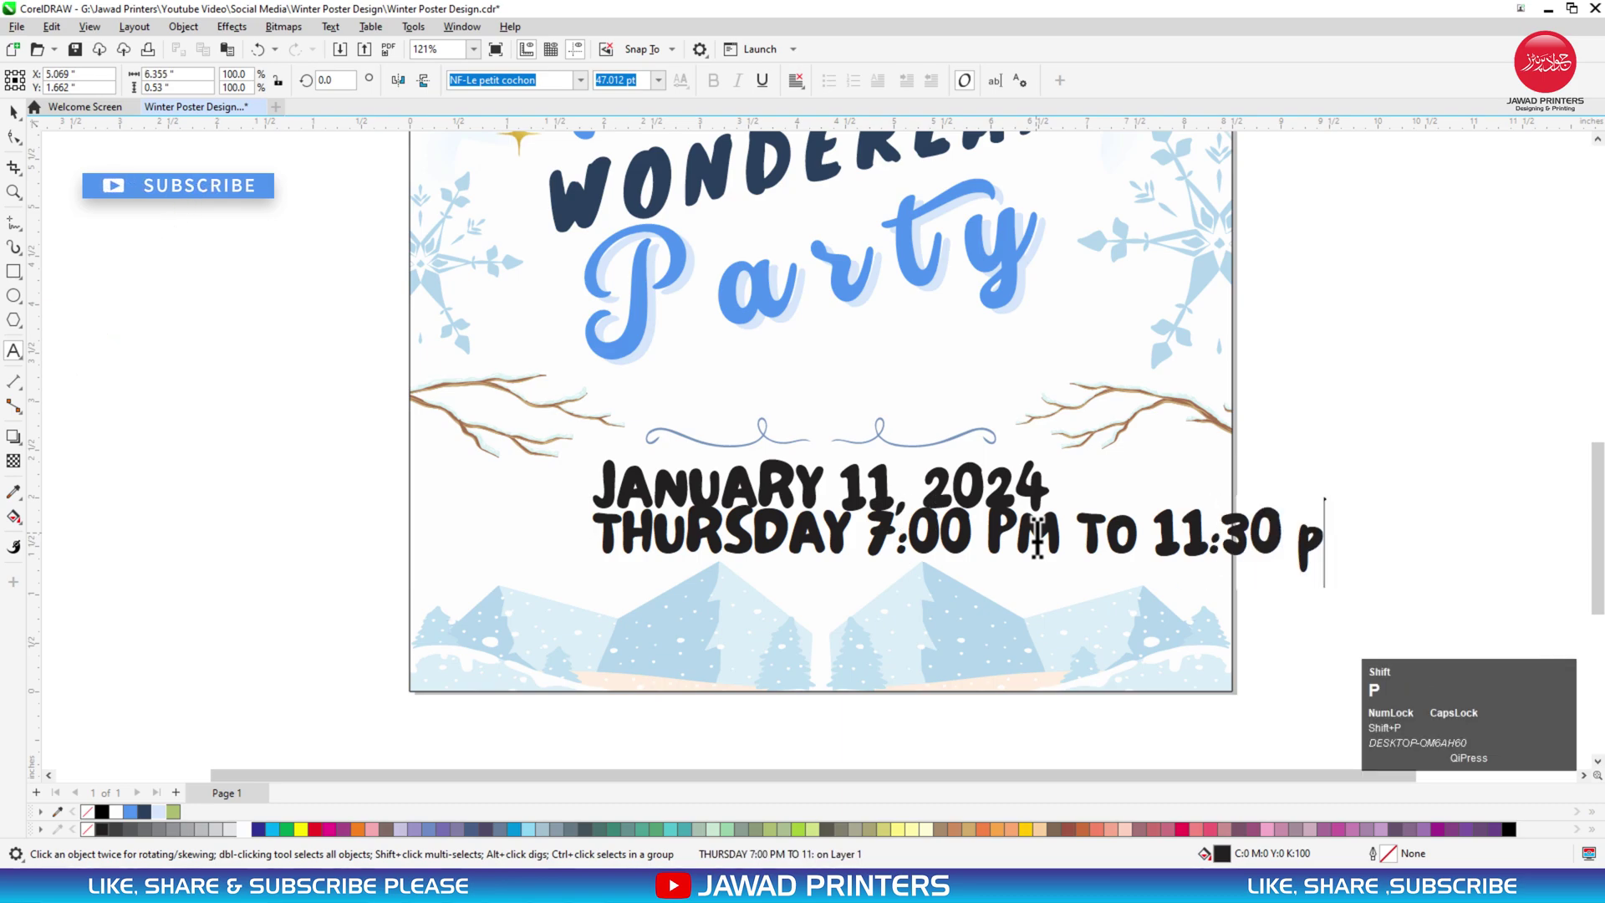
key("BackSpace")
key("BackSpace")
type("PM")
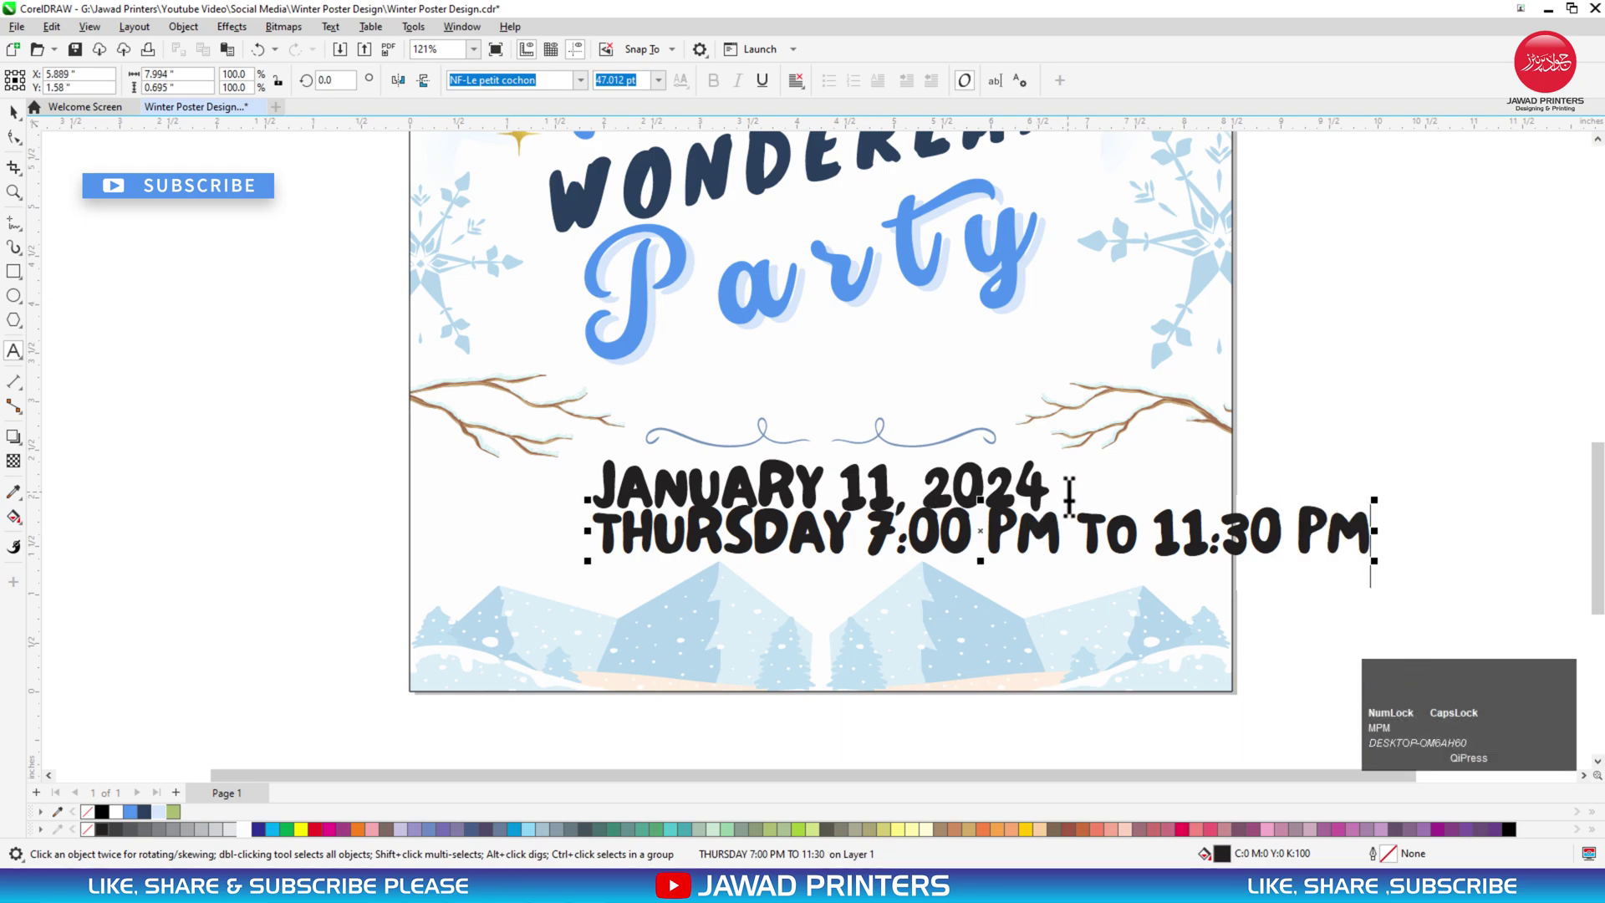
Add the venue's street address and city as a second line beneath the day-and-time wording
key("Return")
type("12")
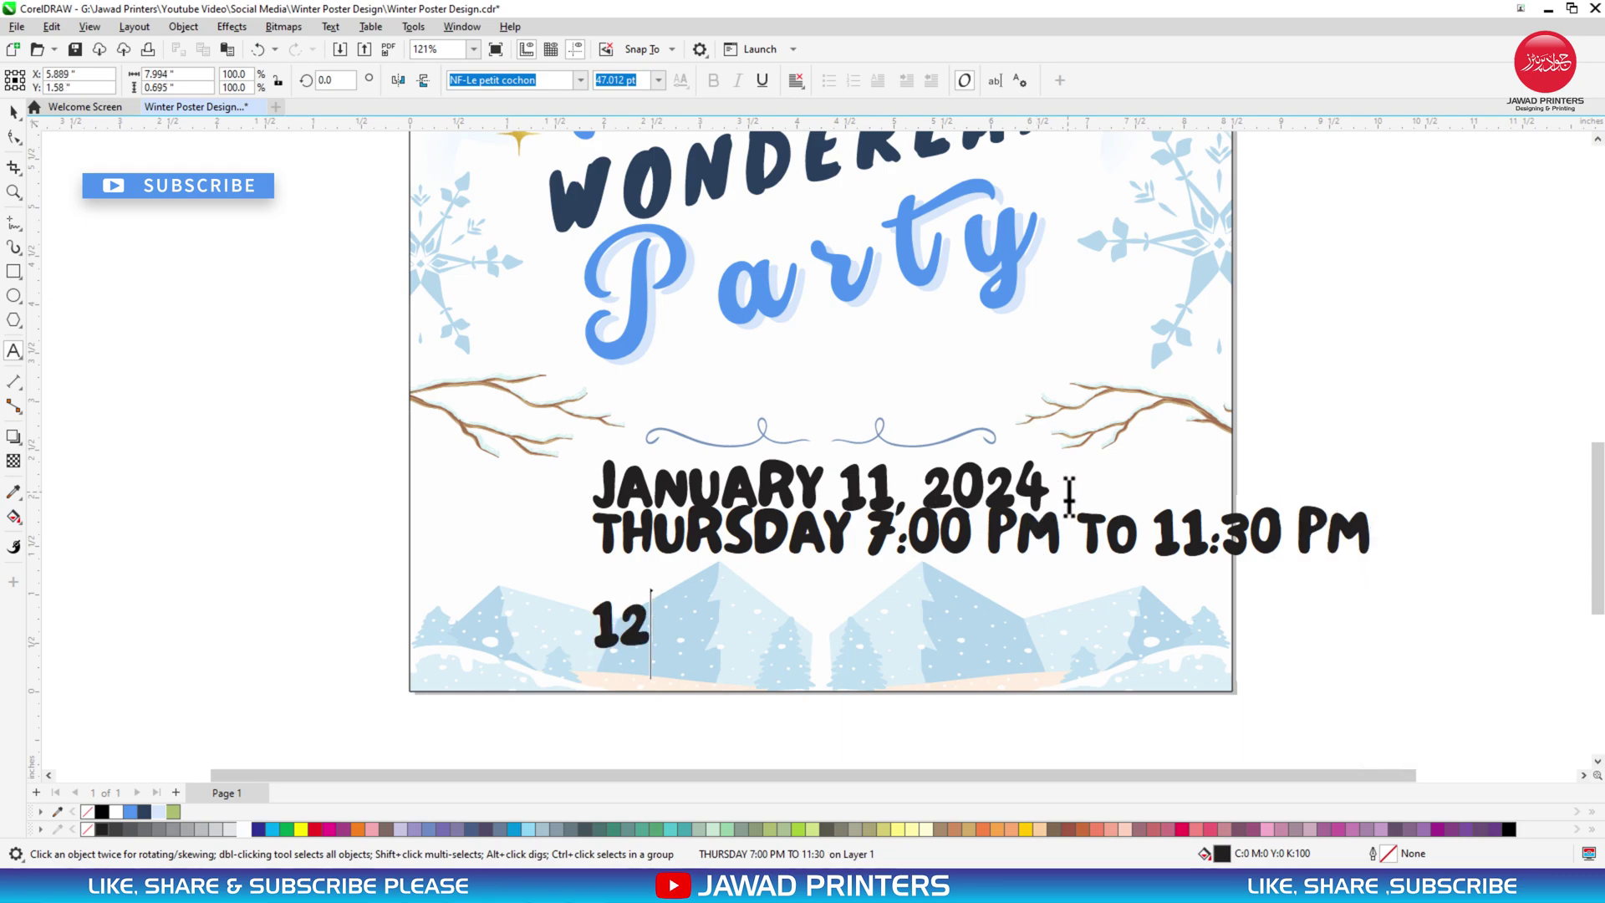
type("4 A")
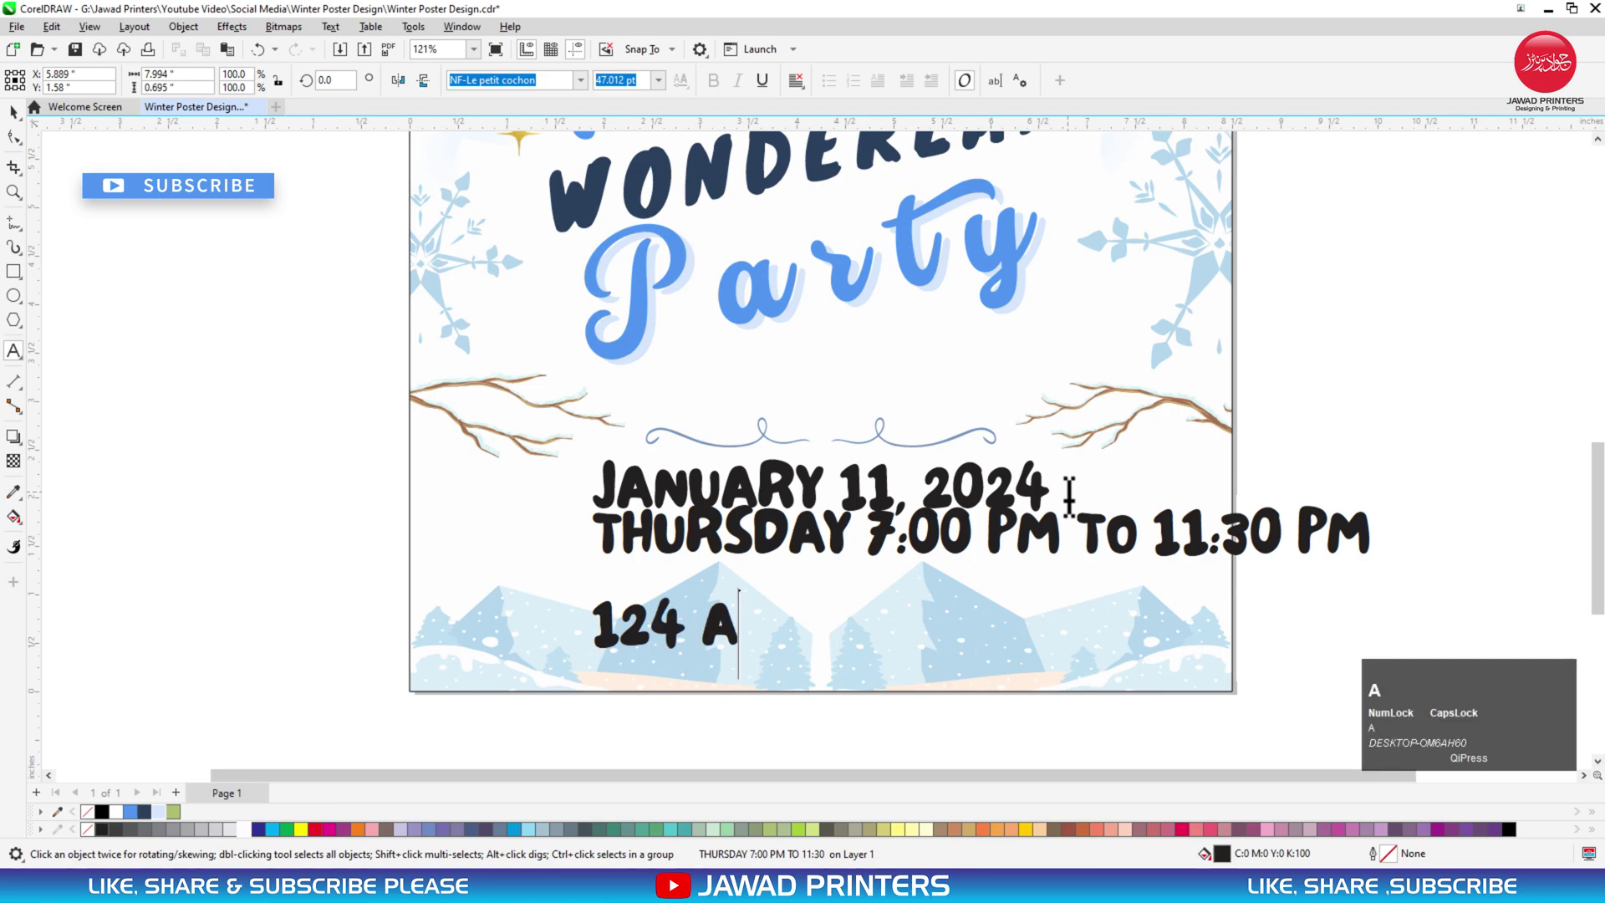
type("NYW")
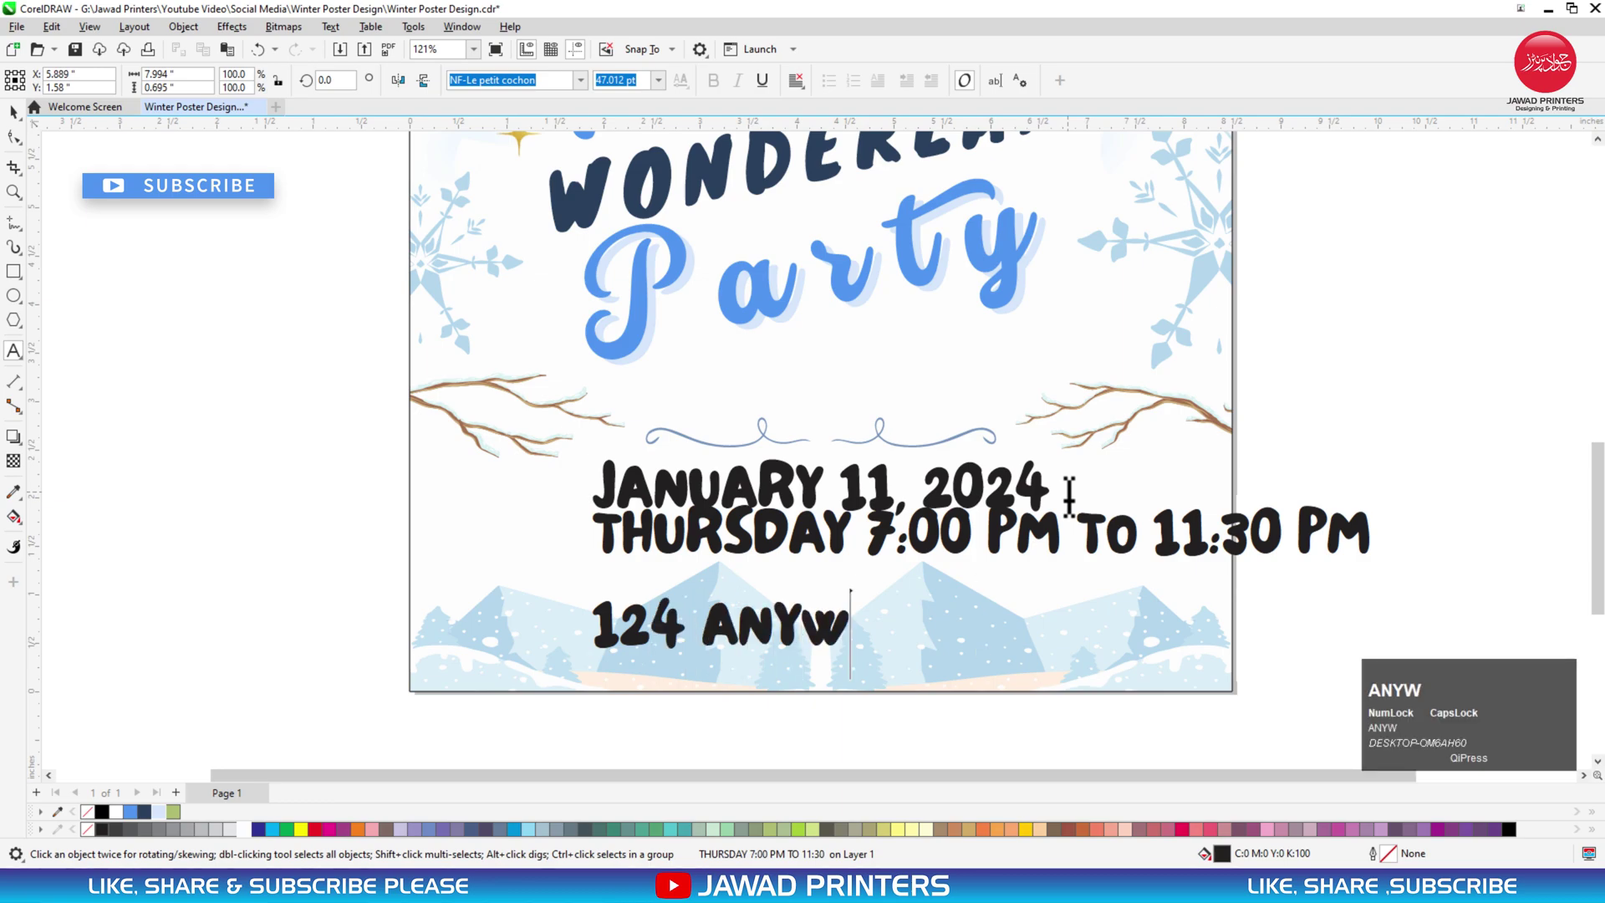
type("HERE")
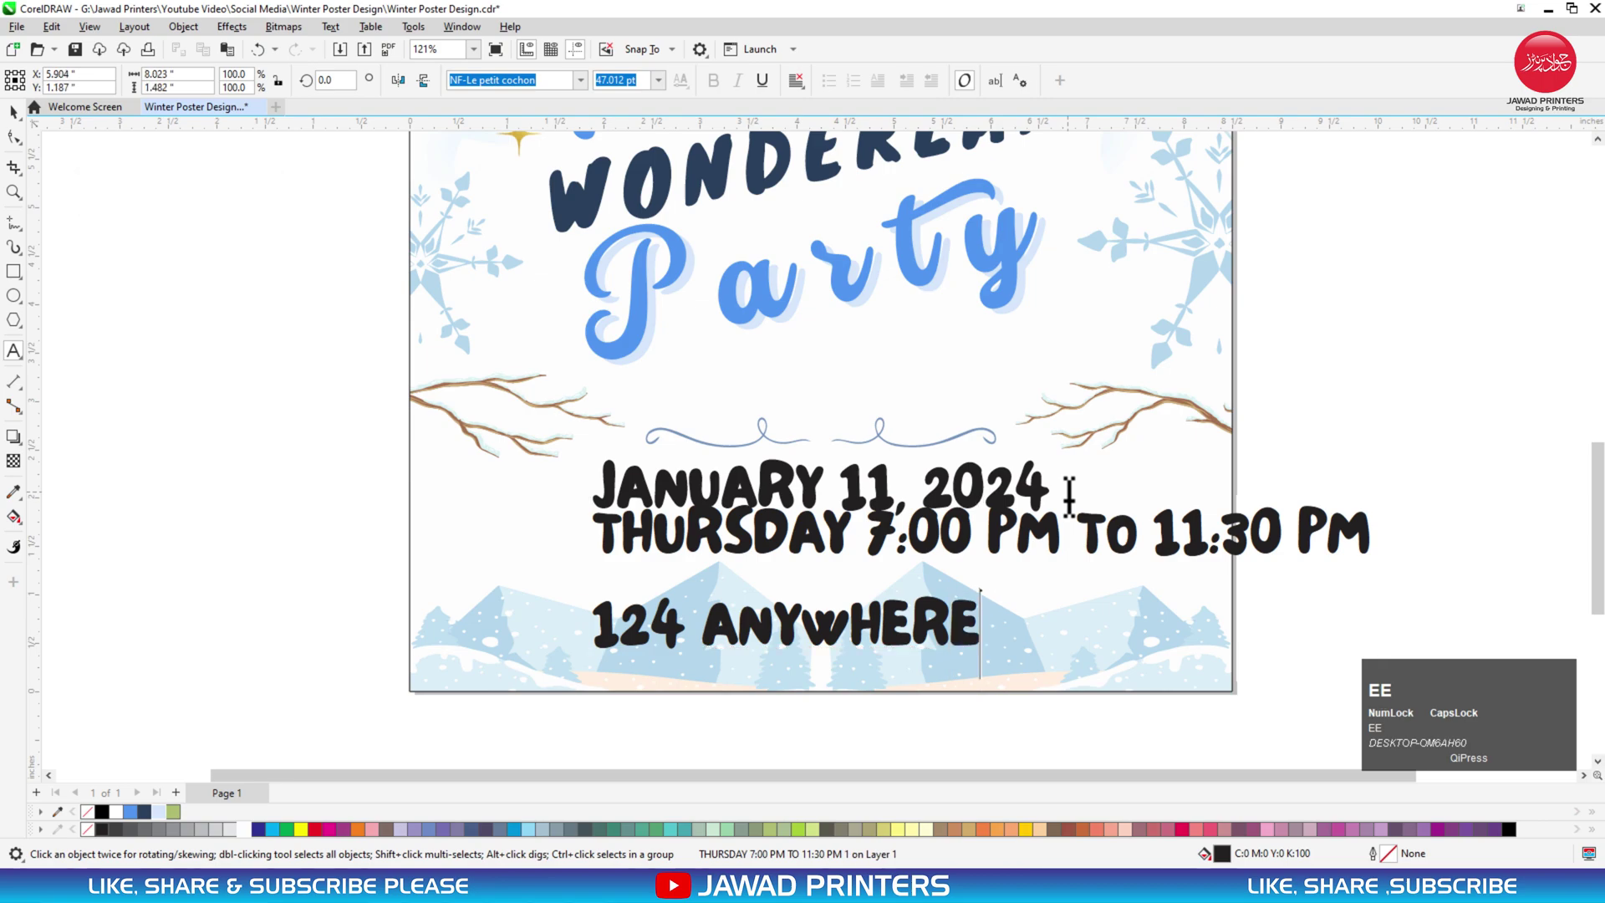
type("E ST.,")
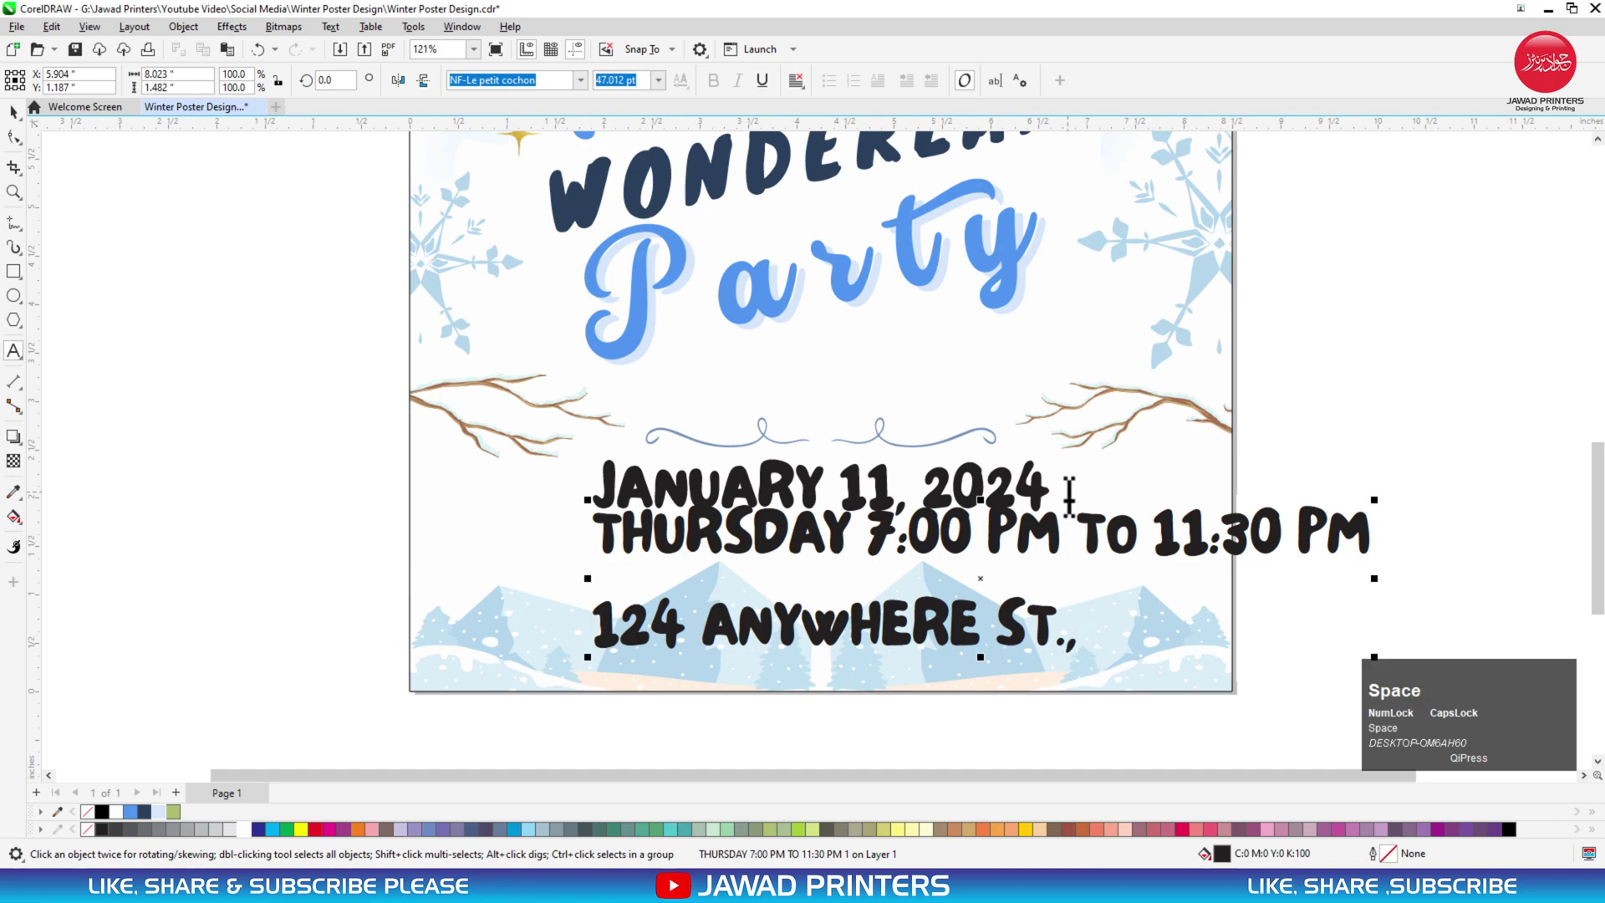
type(" ANY")
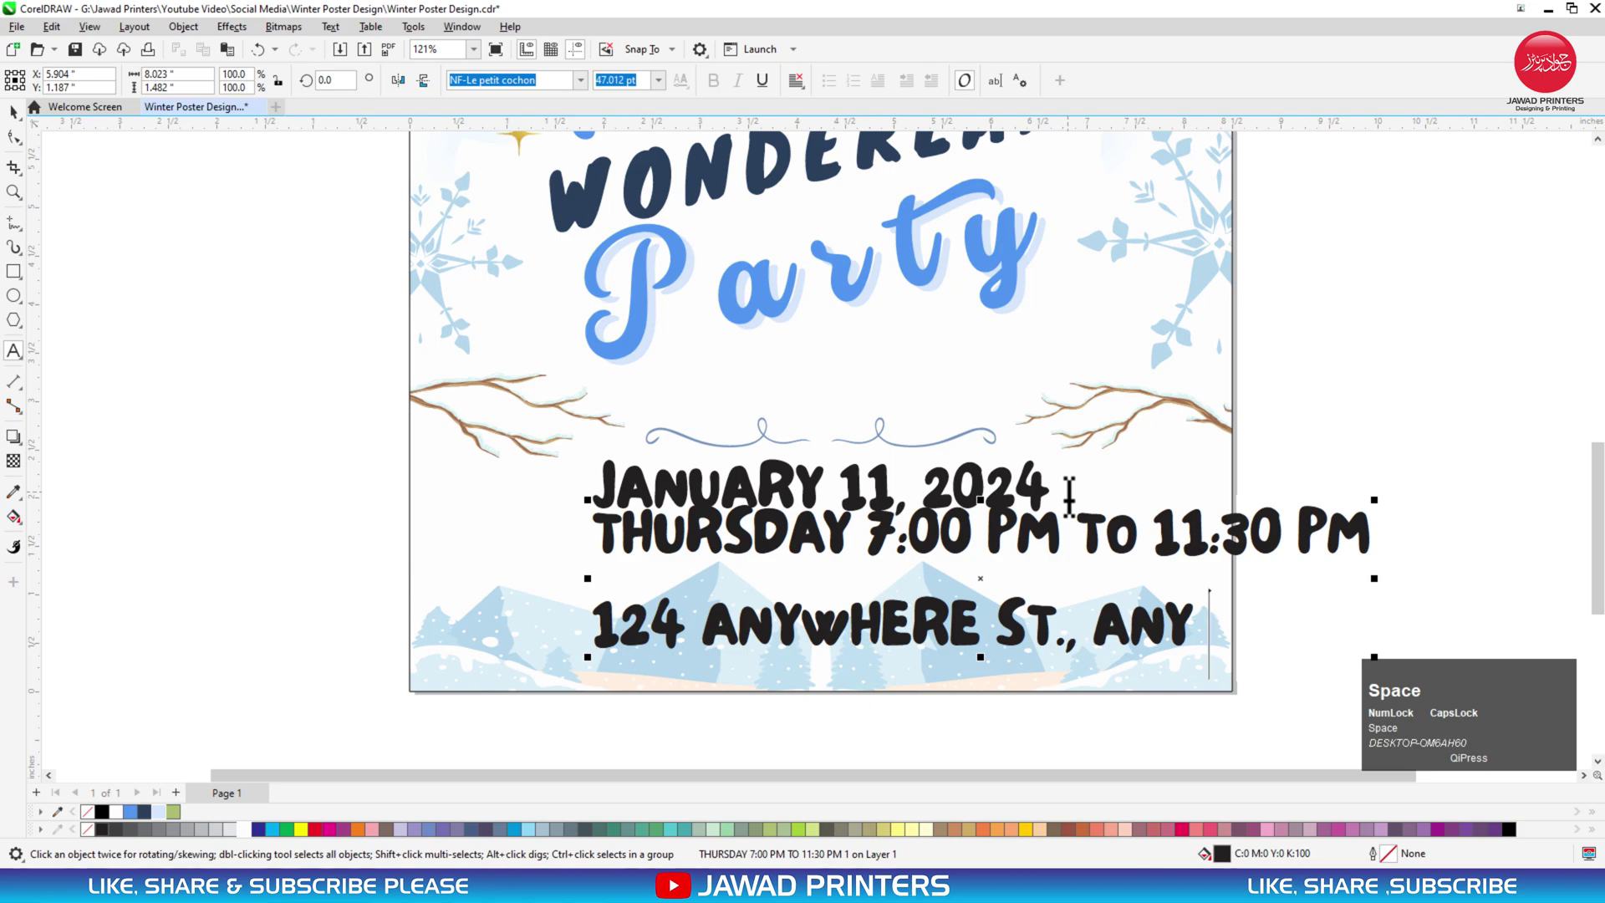
type(" CITY")
key("ctrl+space")
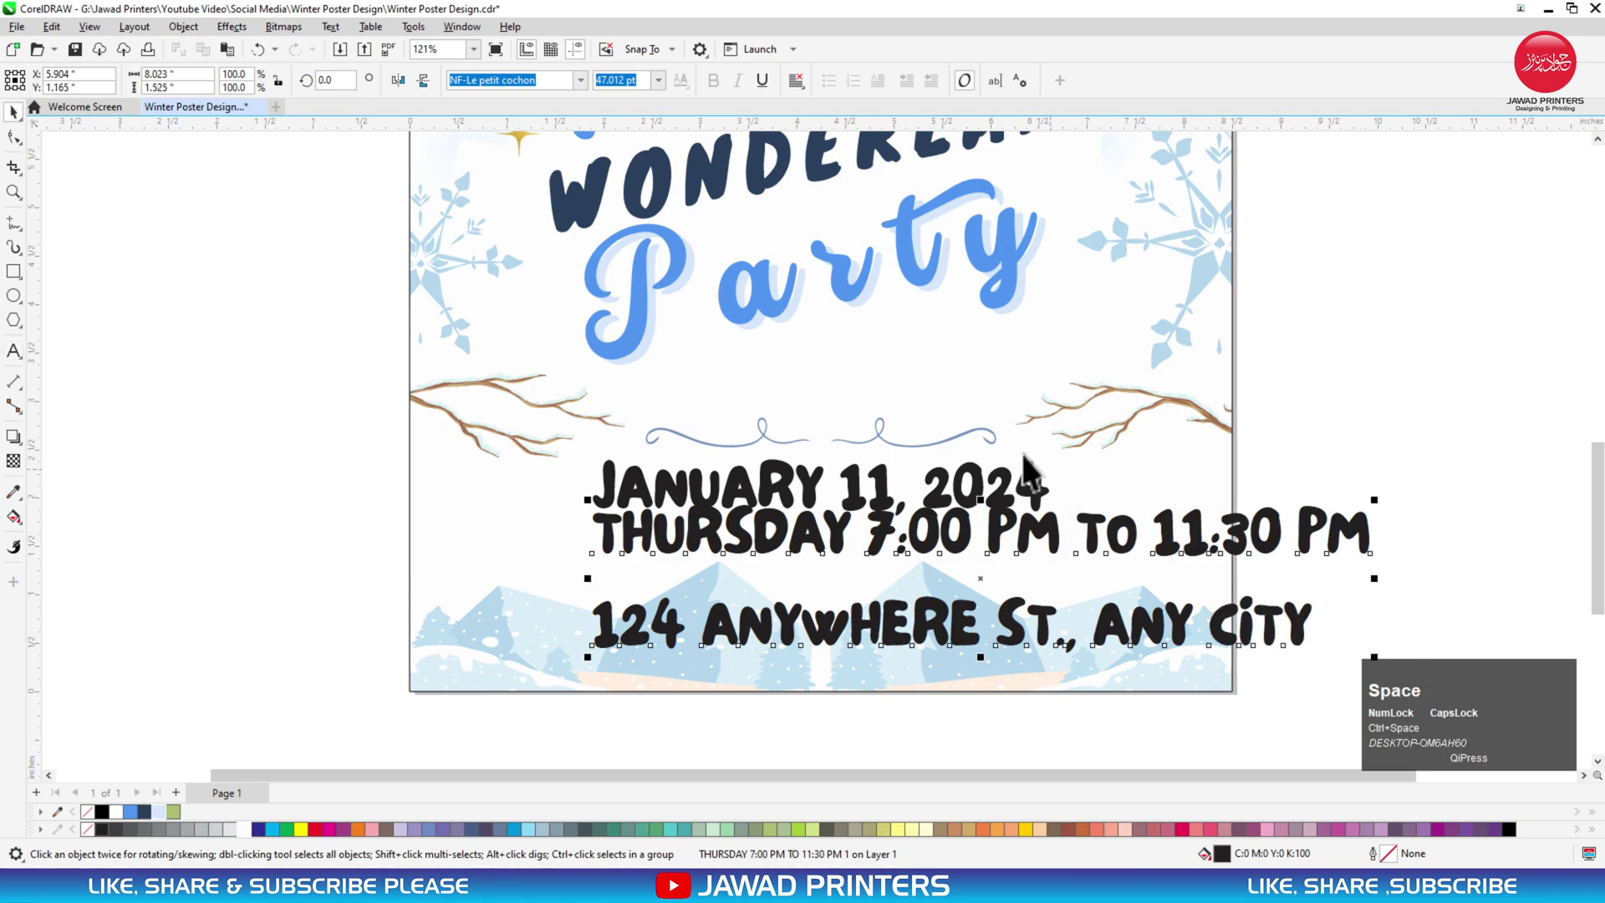
Center-align the two-line time and address text and tighten the spacing between its lines
left_click(795, 80)
left_click(815, 140)
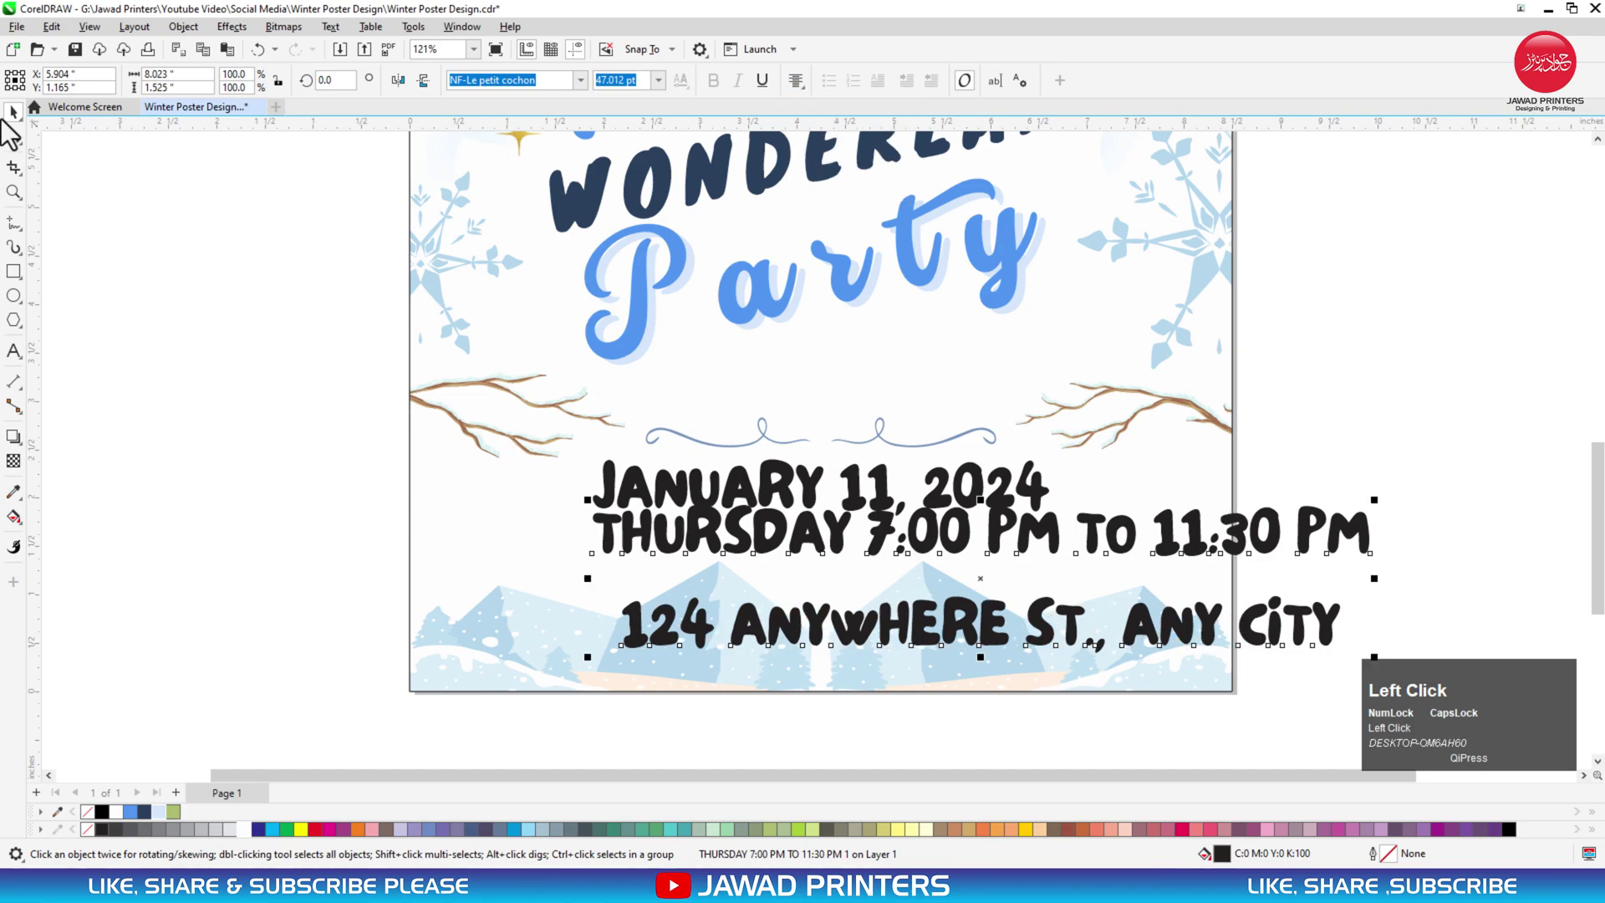
left_click(10, 135)
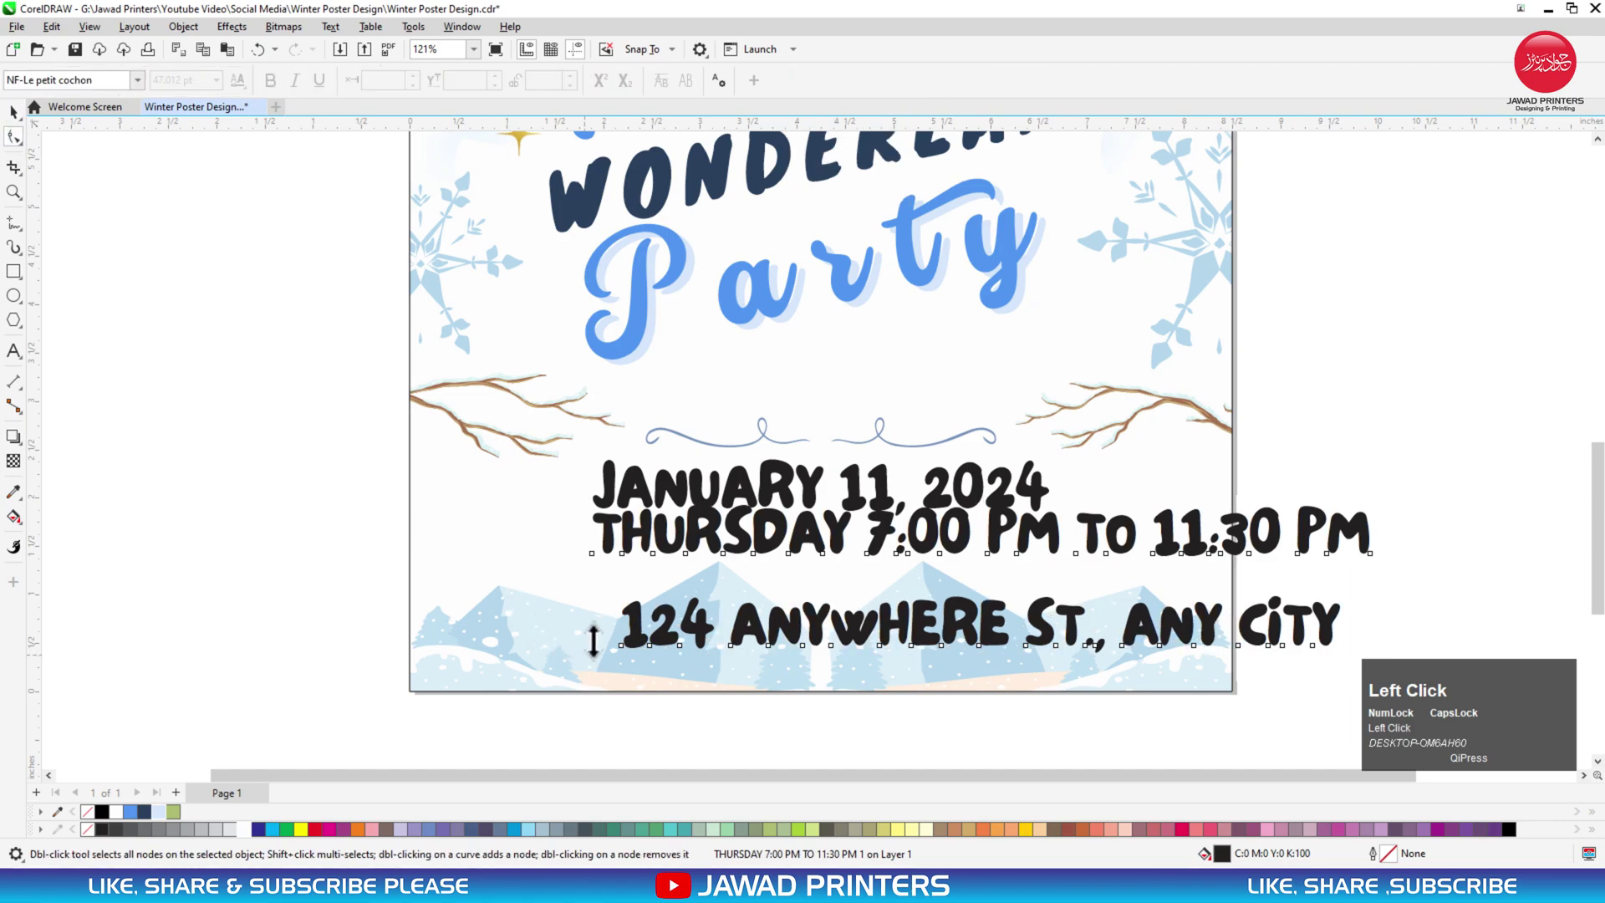
left_click_drag(588, 650, 590, 598)
key("space")
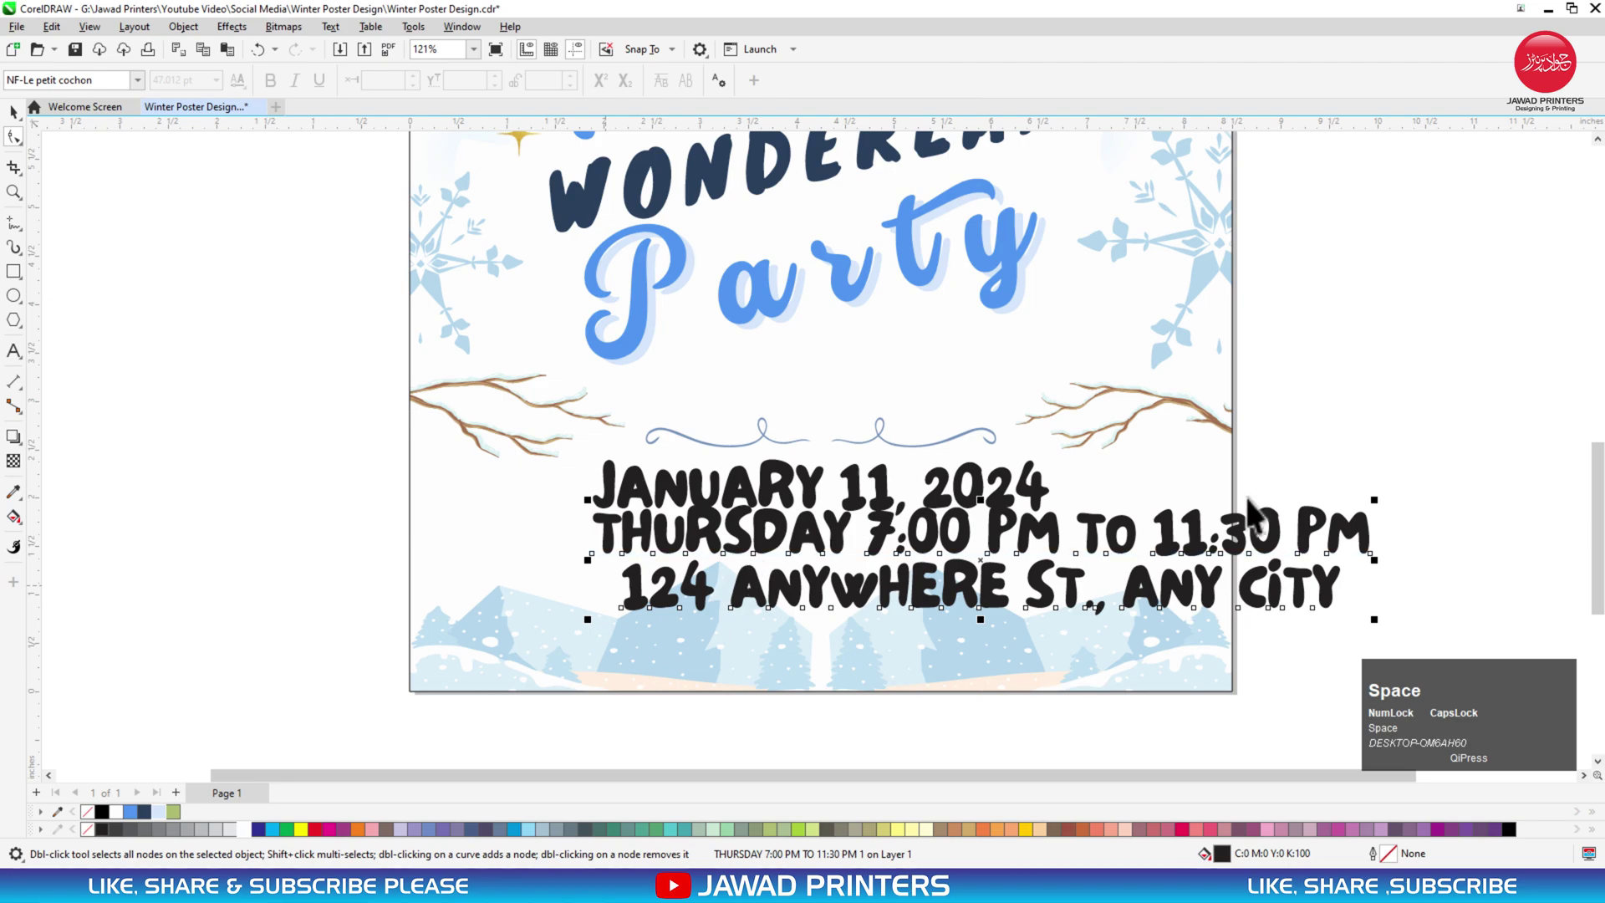
Reduce the time and address text to about 28.7 pt, centered horizontally on the poster just beneath the date
left_click_drag(1371, 503, 1178, 577)
key("c")
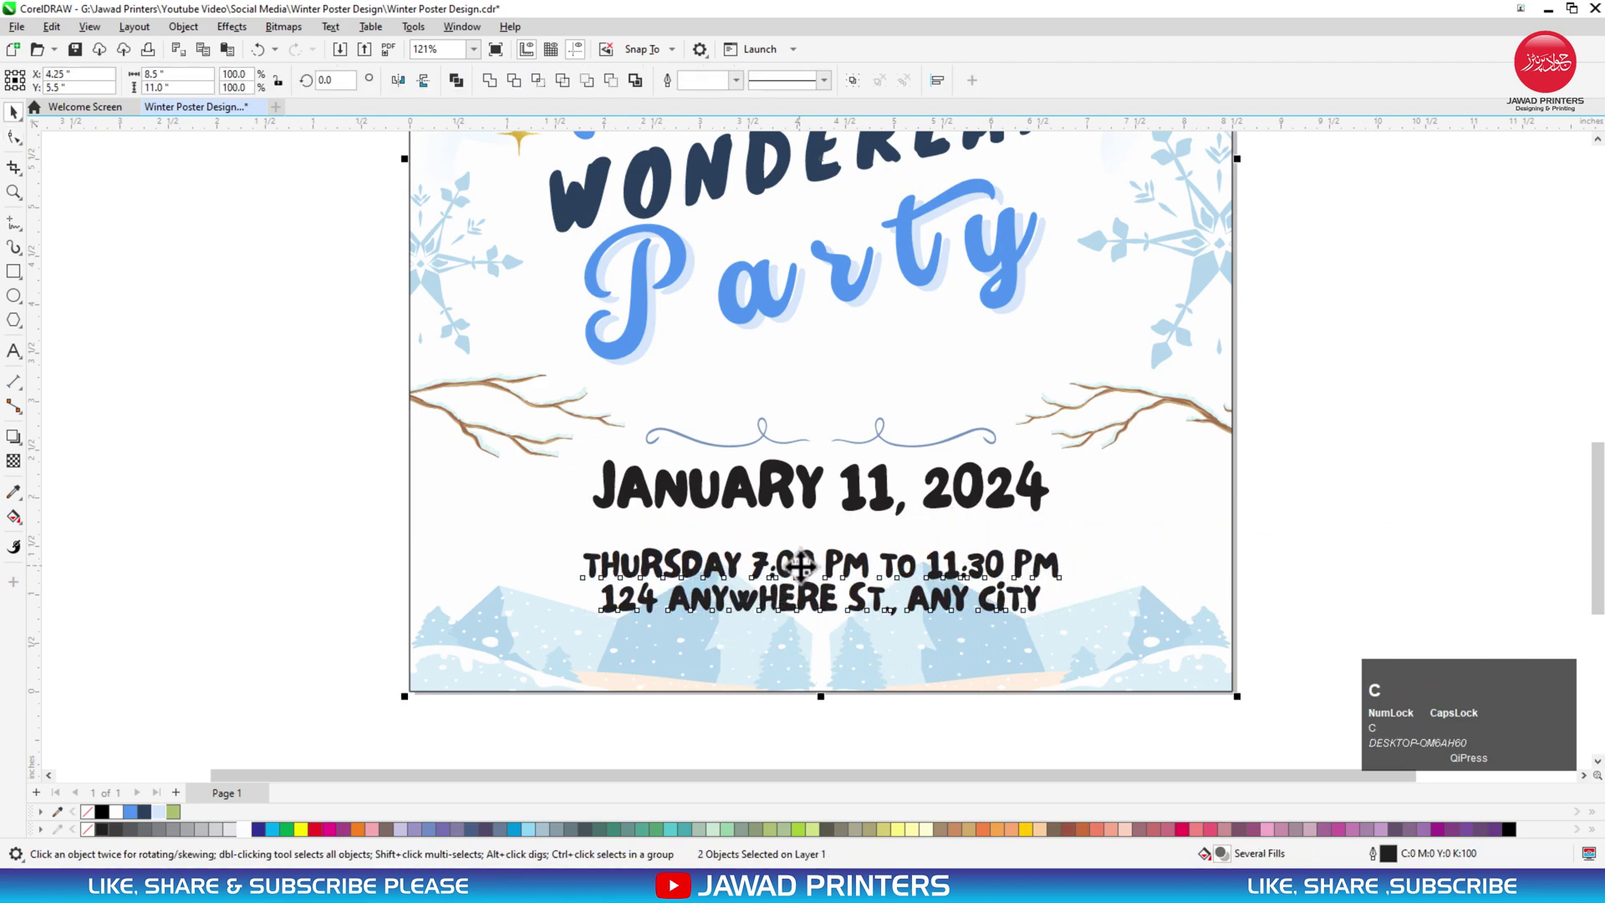
left_click(802, 567)
left_click_drag(817, 580, 818, 554)
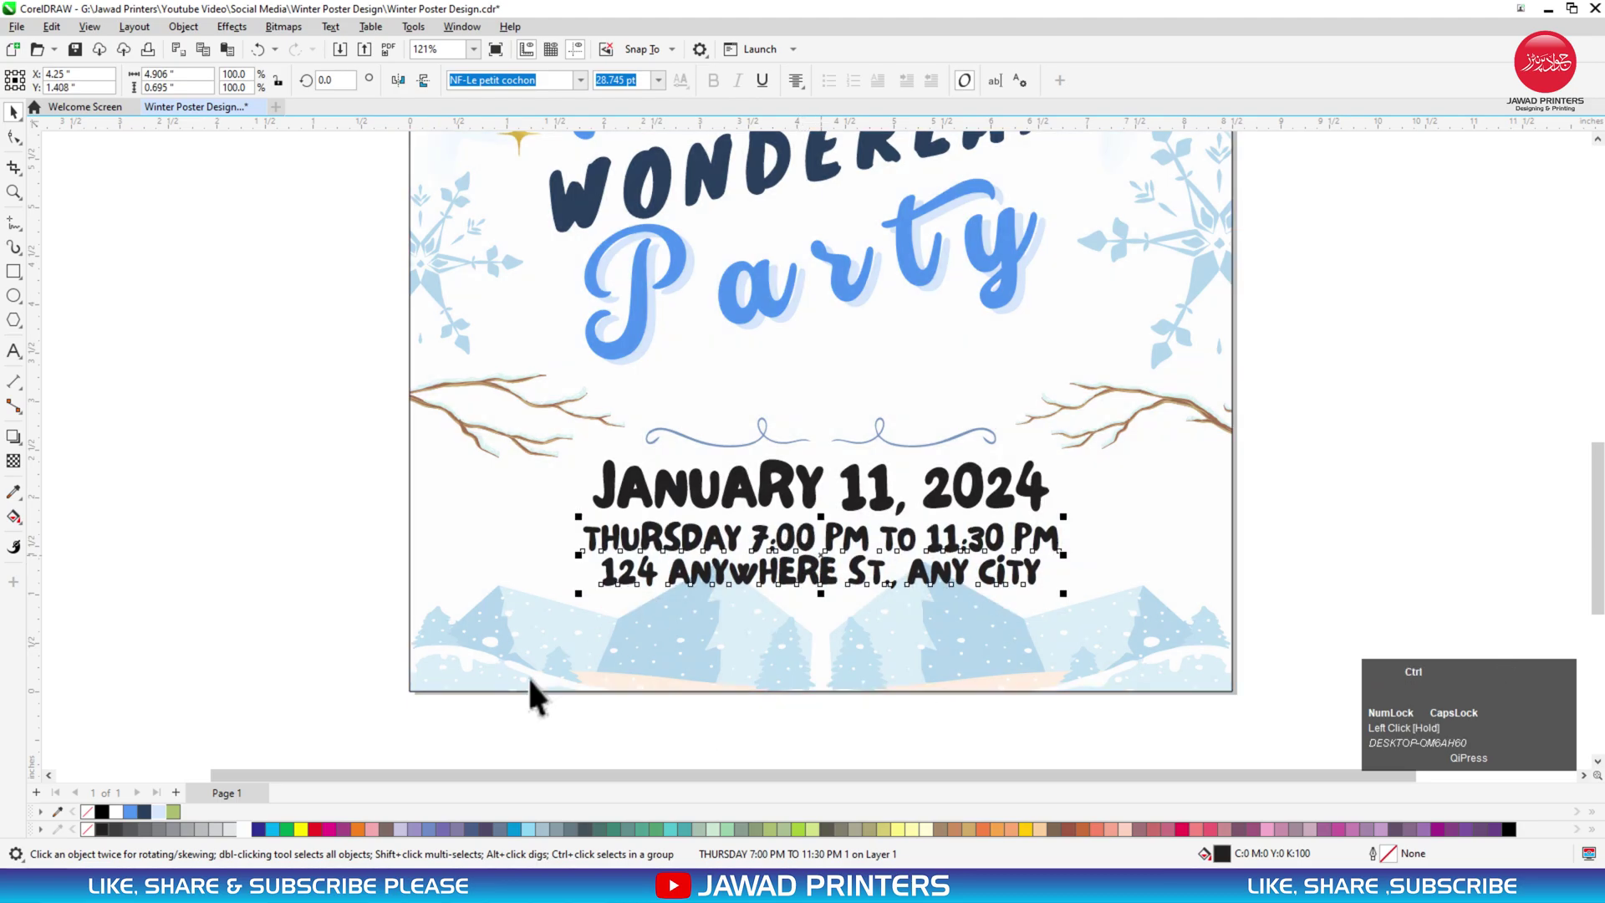
Try the pale blue and medium blue fills on the time and address text and undo them
left_click(158, 810)
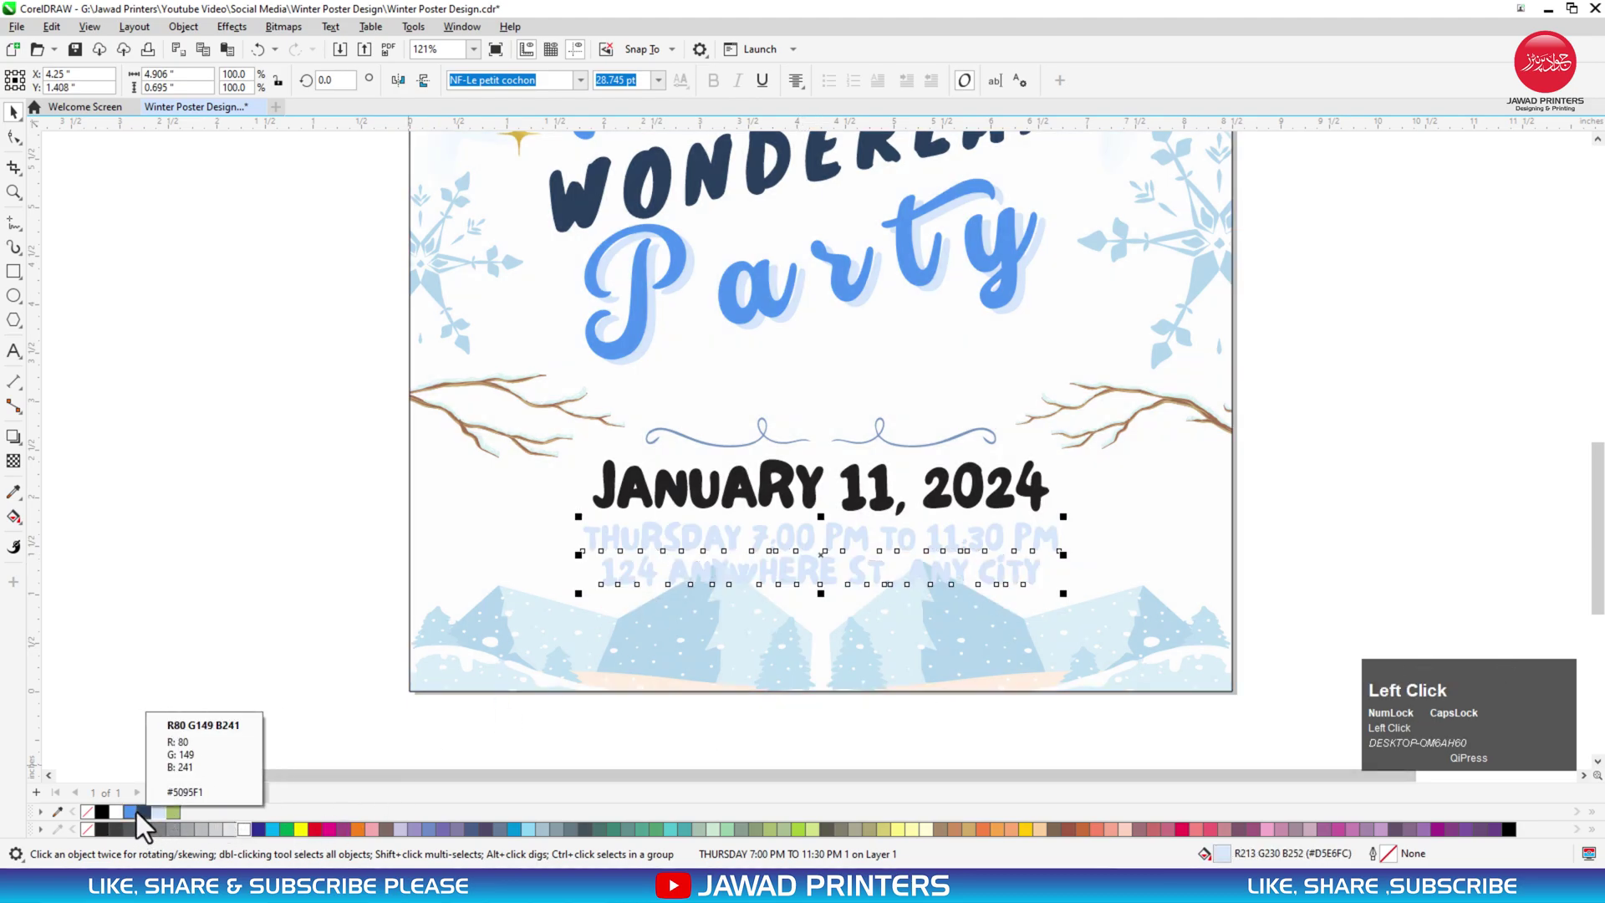
left_click(133, 810)
key("ctrl+z")
left_click(408, 573)
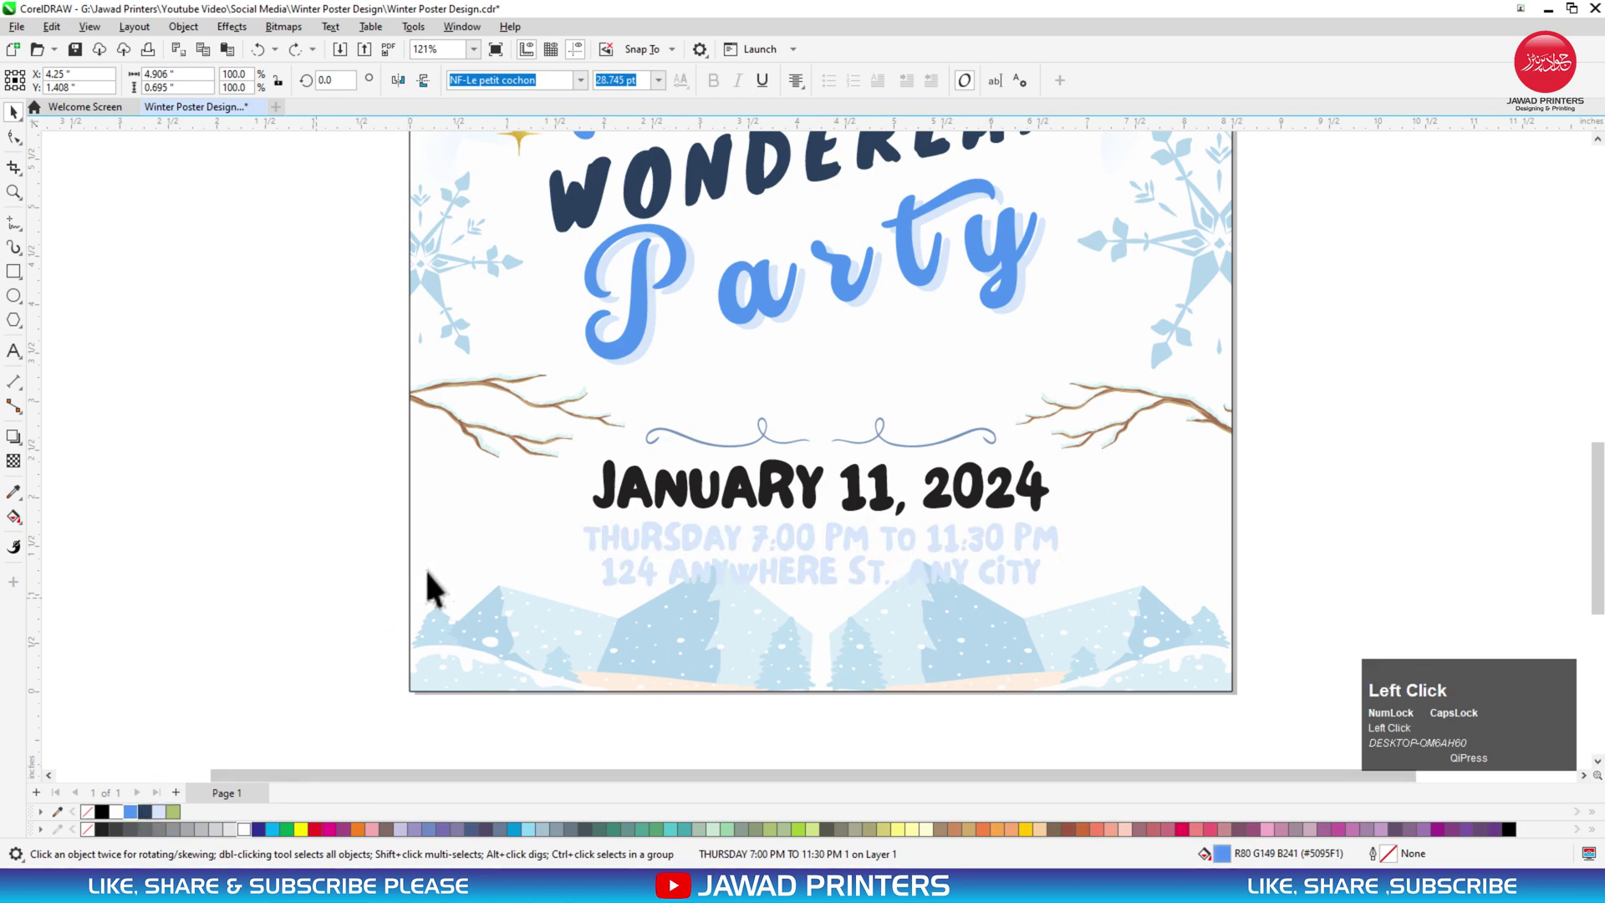
key("ctrl+z")
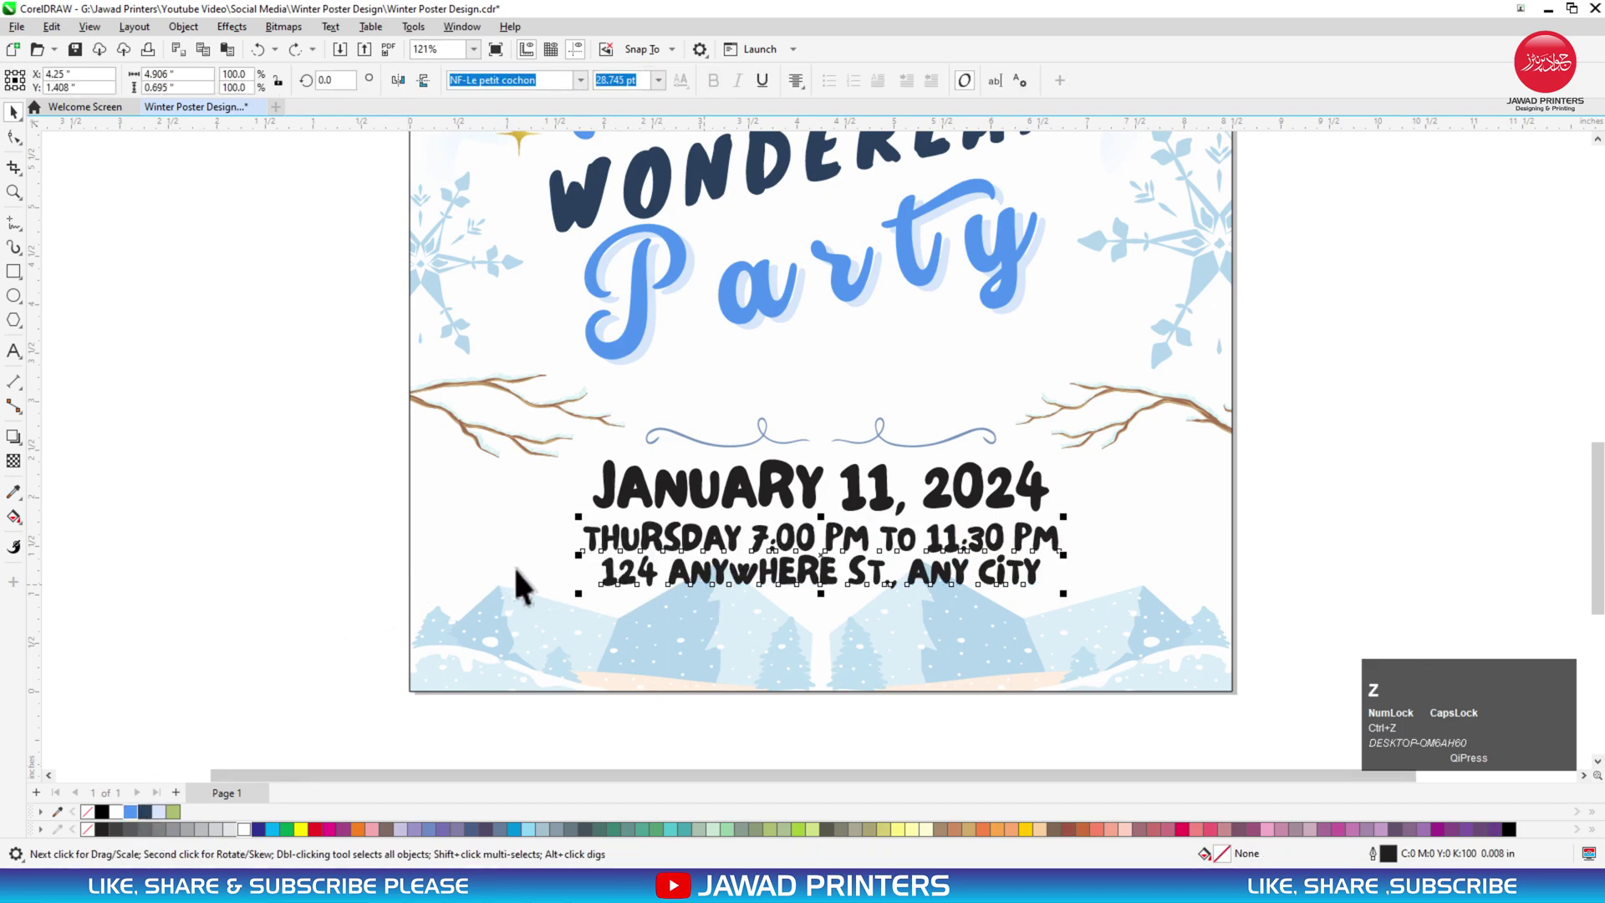
Fill the date text and the time and address text with the title's dark navy, #2A405D
left_click(655, 493)
left_click(144, 811)
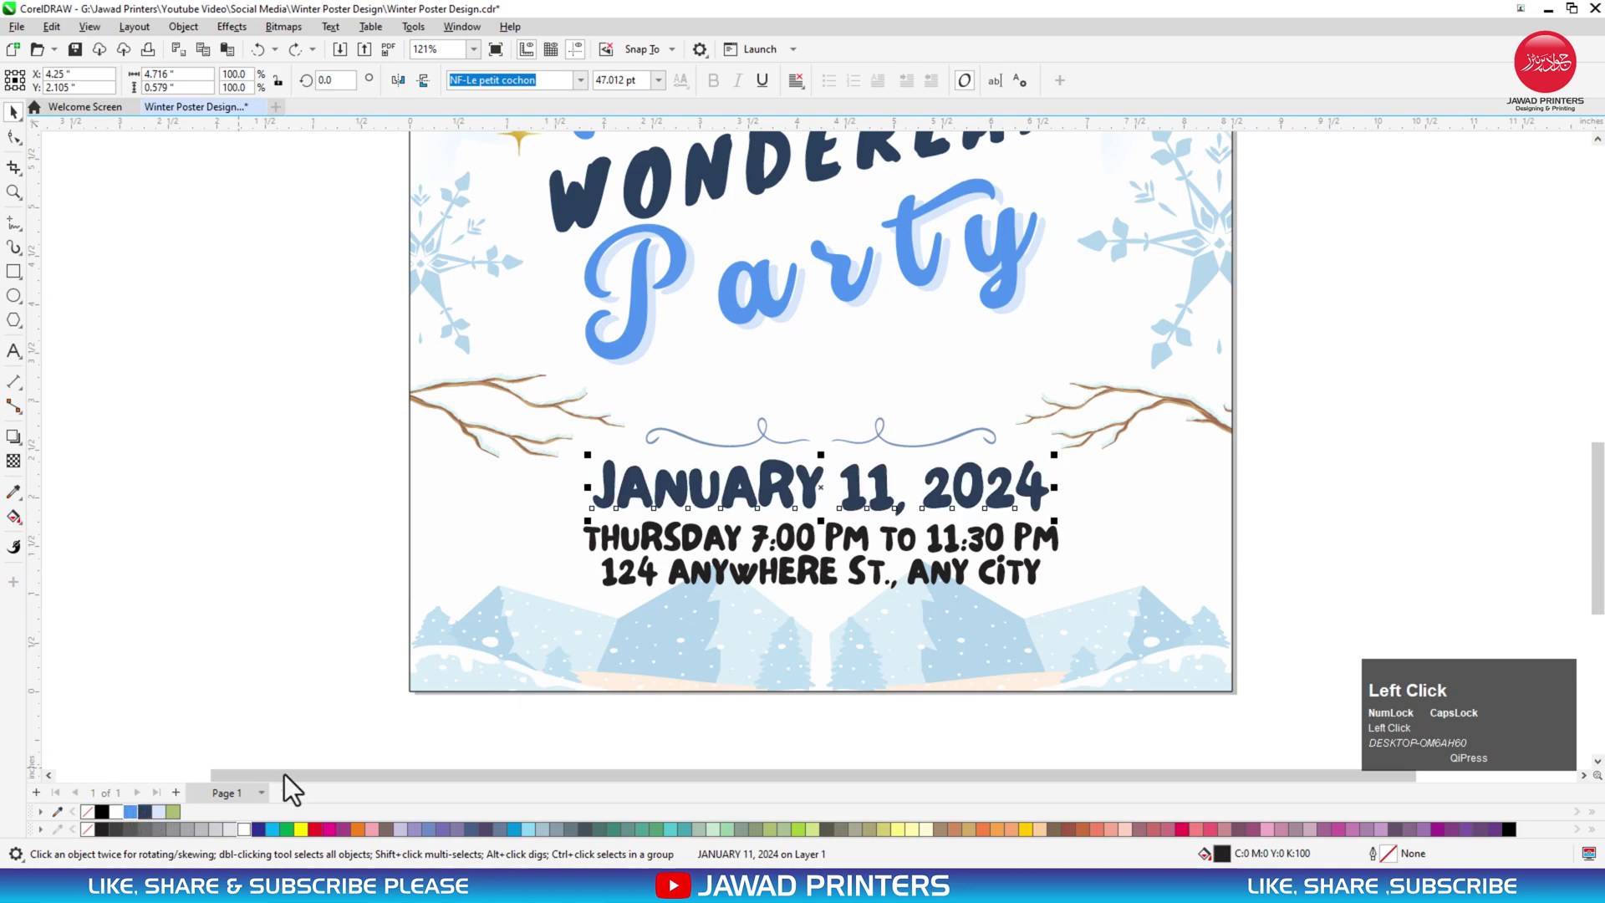
left_click(763, 537)
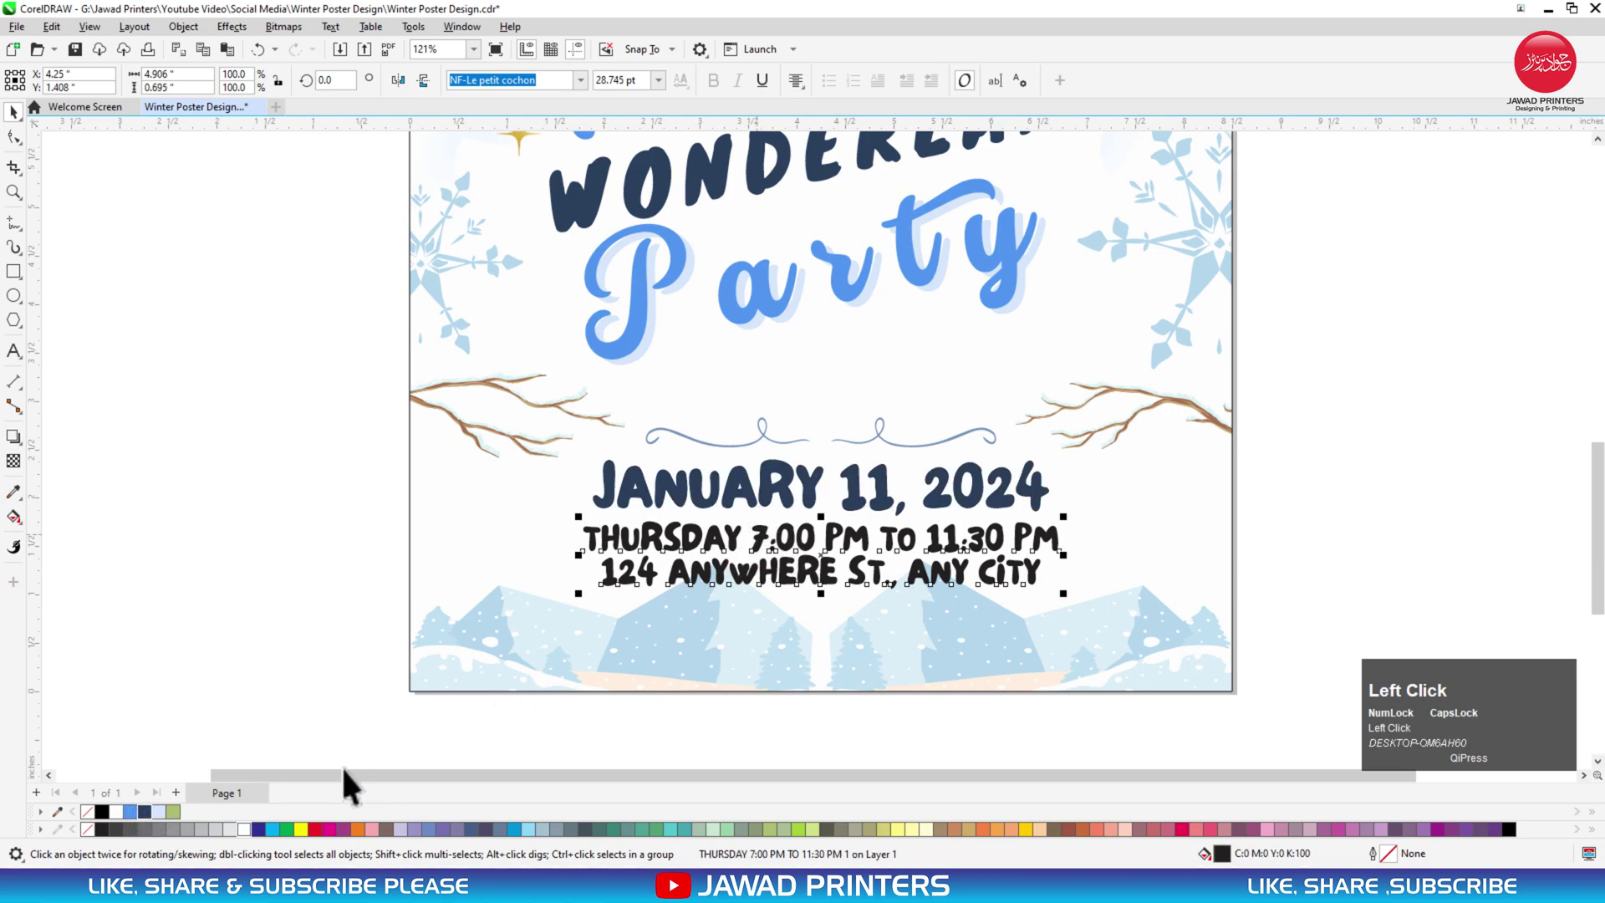
left_click(148, 809)
key("Escape")
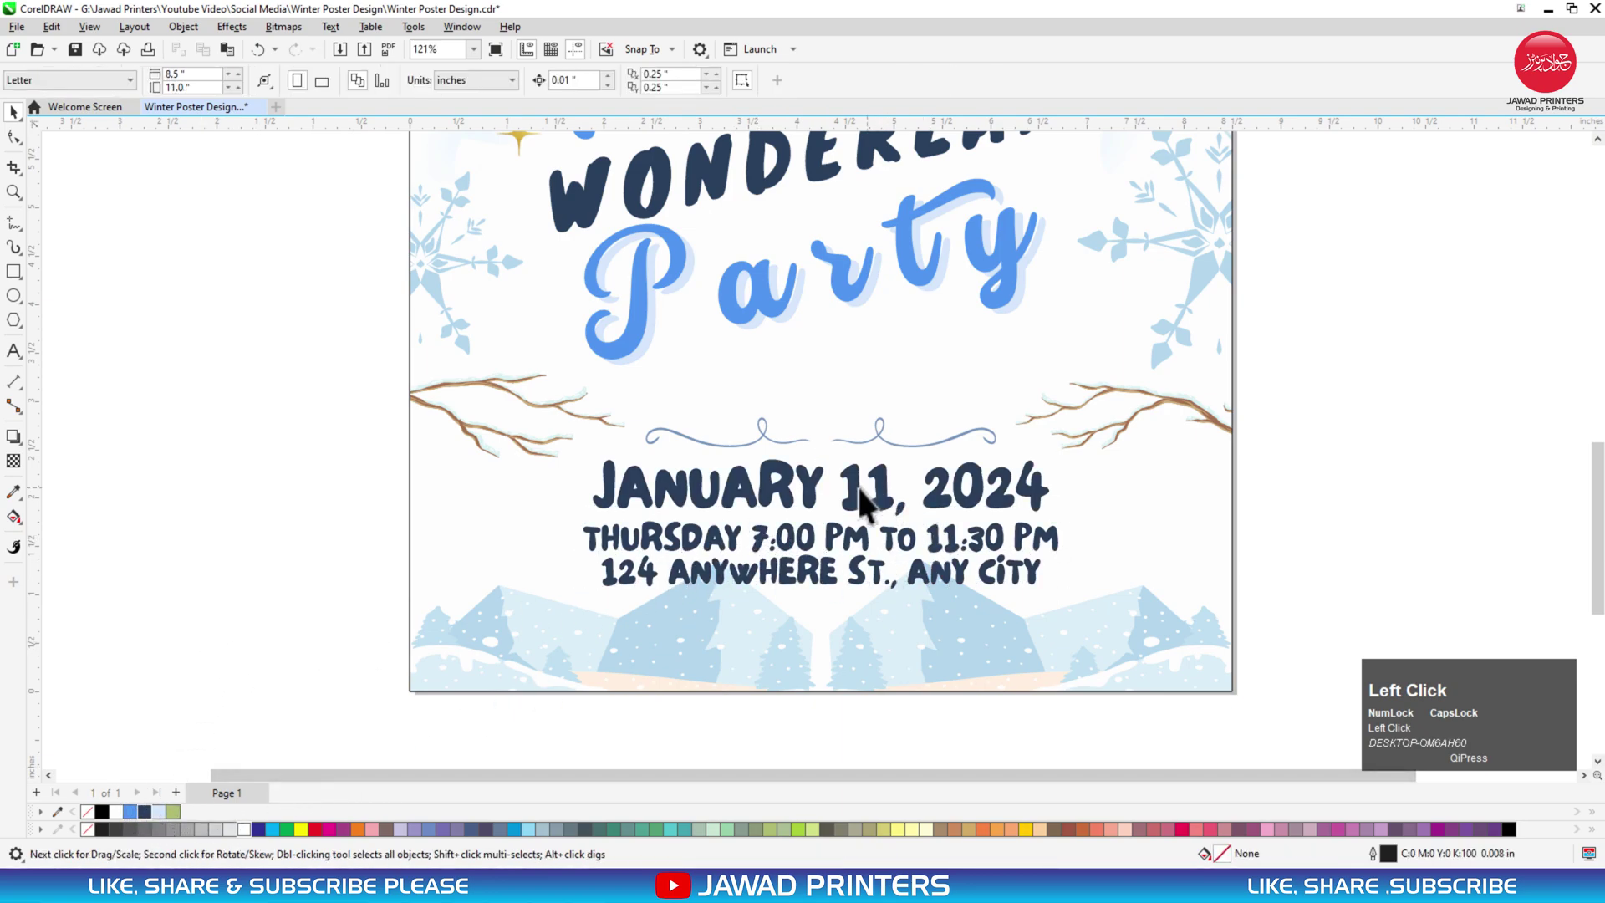
Duplicate the date text straight down onto the mountains and select all of the copy's wording
left_click_drag(810, 500, 810, 653)
double_click(810, 643)
key("ctrl+a")
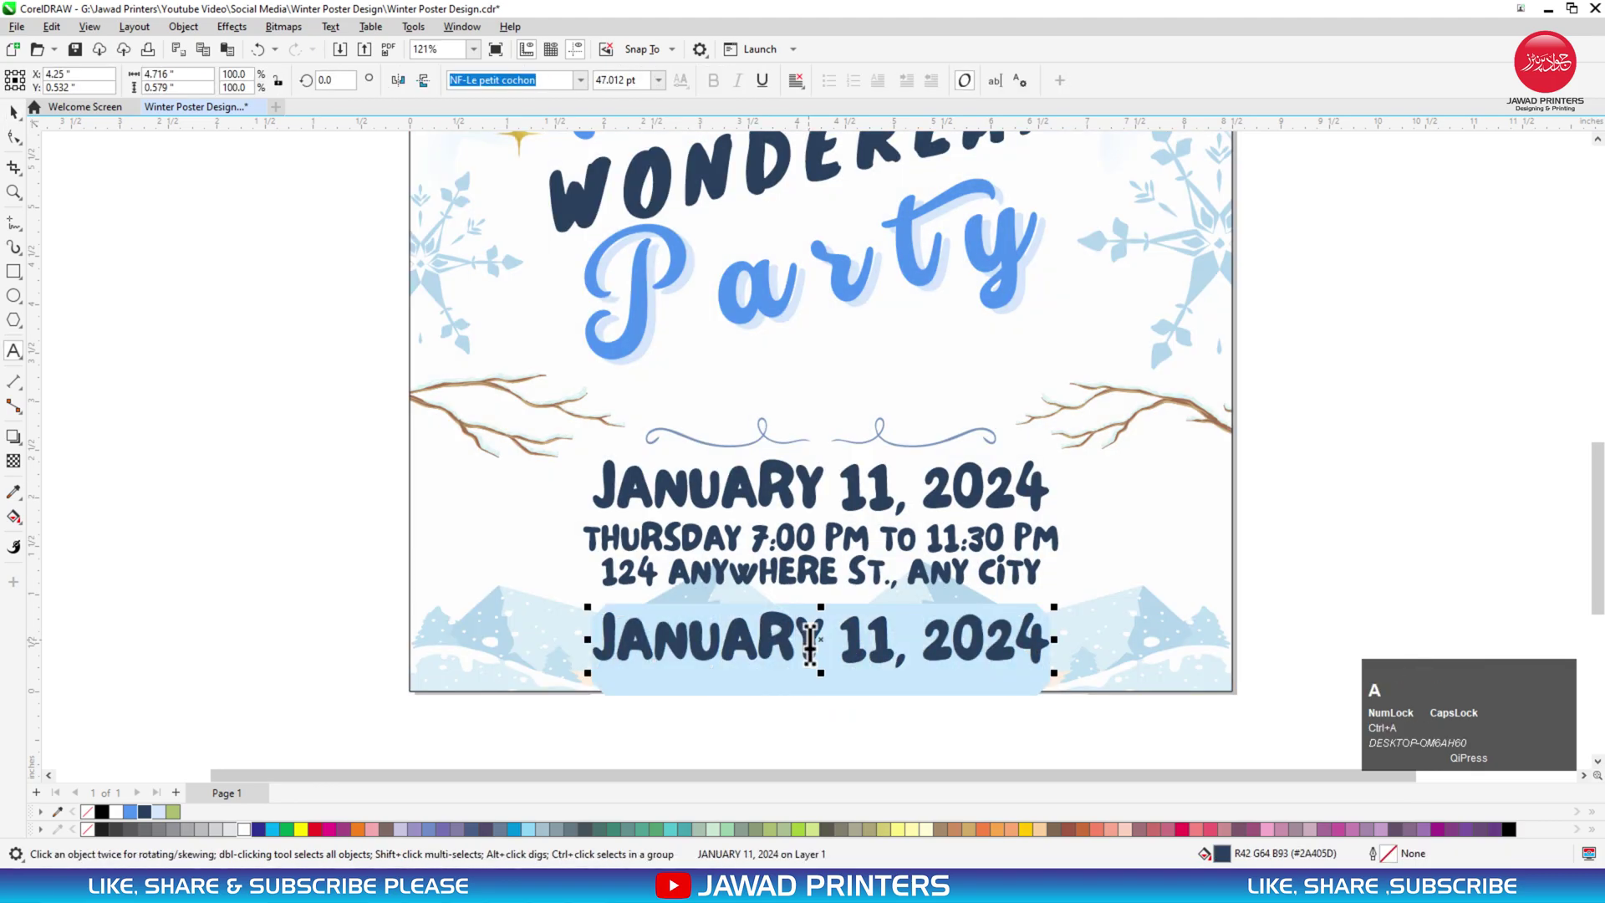
type("WWW.REA")
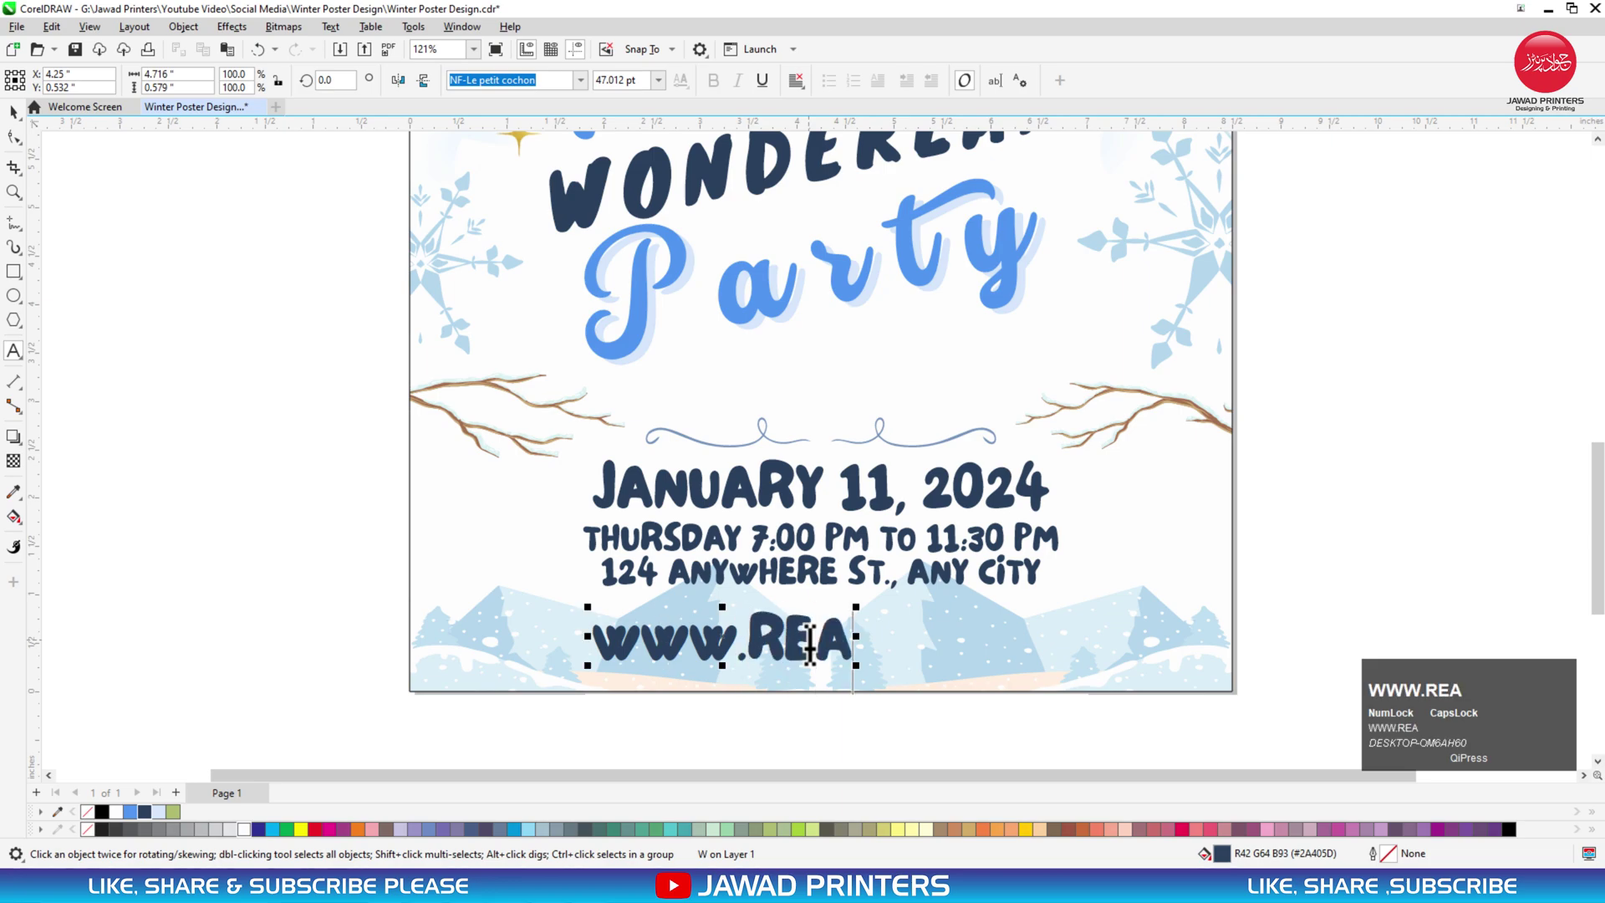
key("BackSpace")
key("BackSpace")
key("BackSpace")
key("BackSpace")
key("BackSpace")
key("BackSpace")
key("BackSpace")
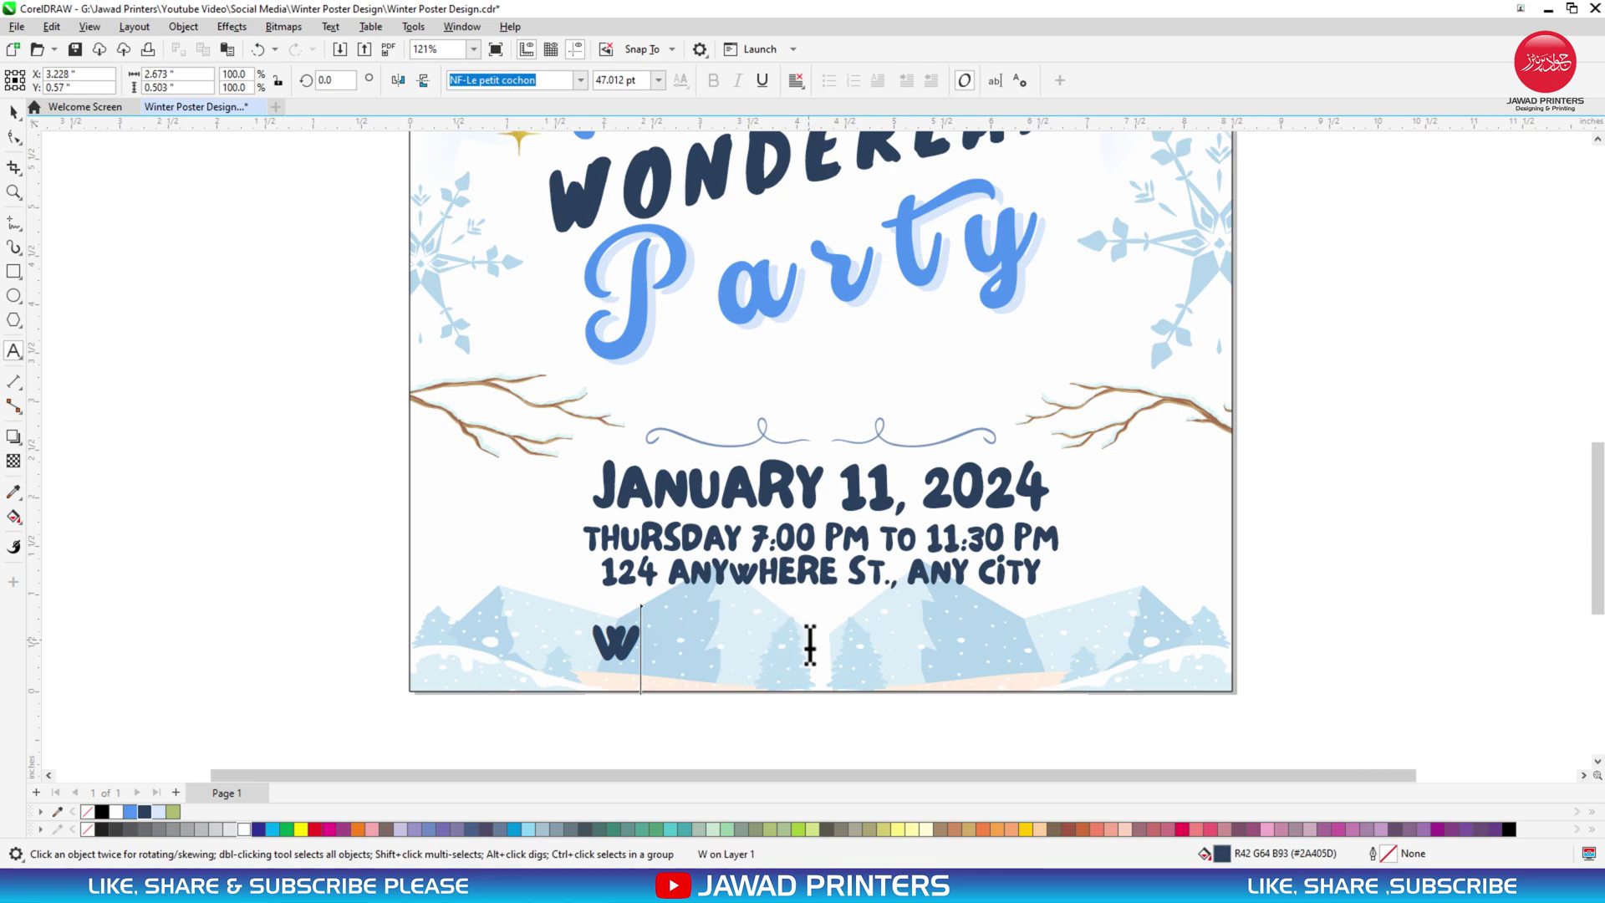
key("Caps_Lock")
type("www.really")
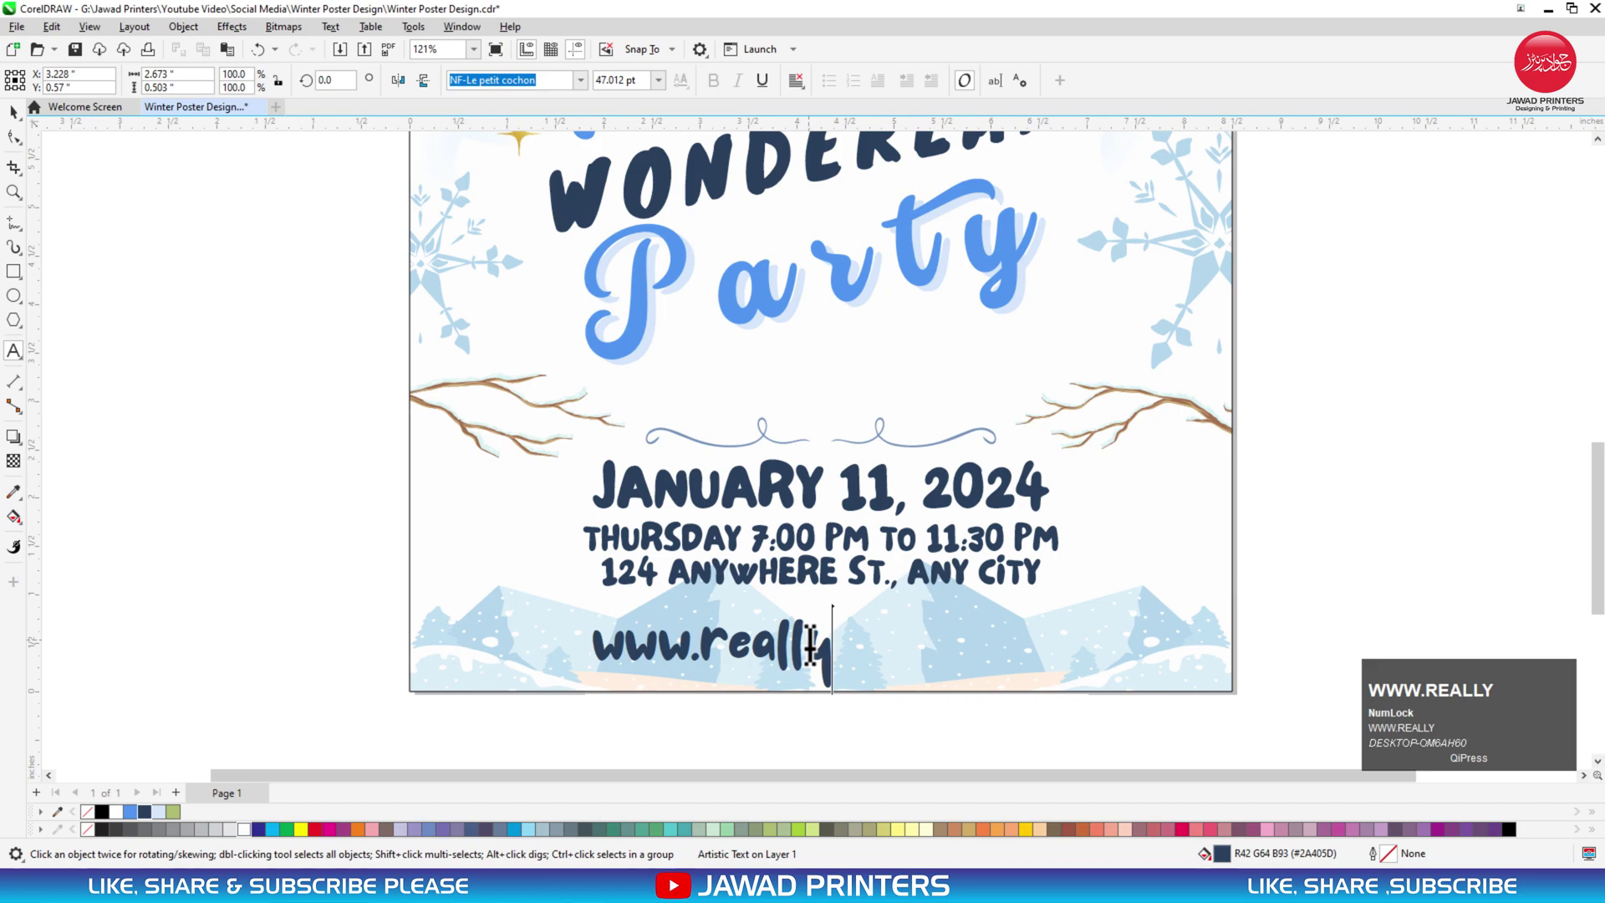
type("greatsit")
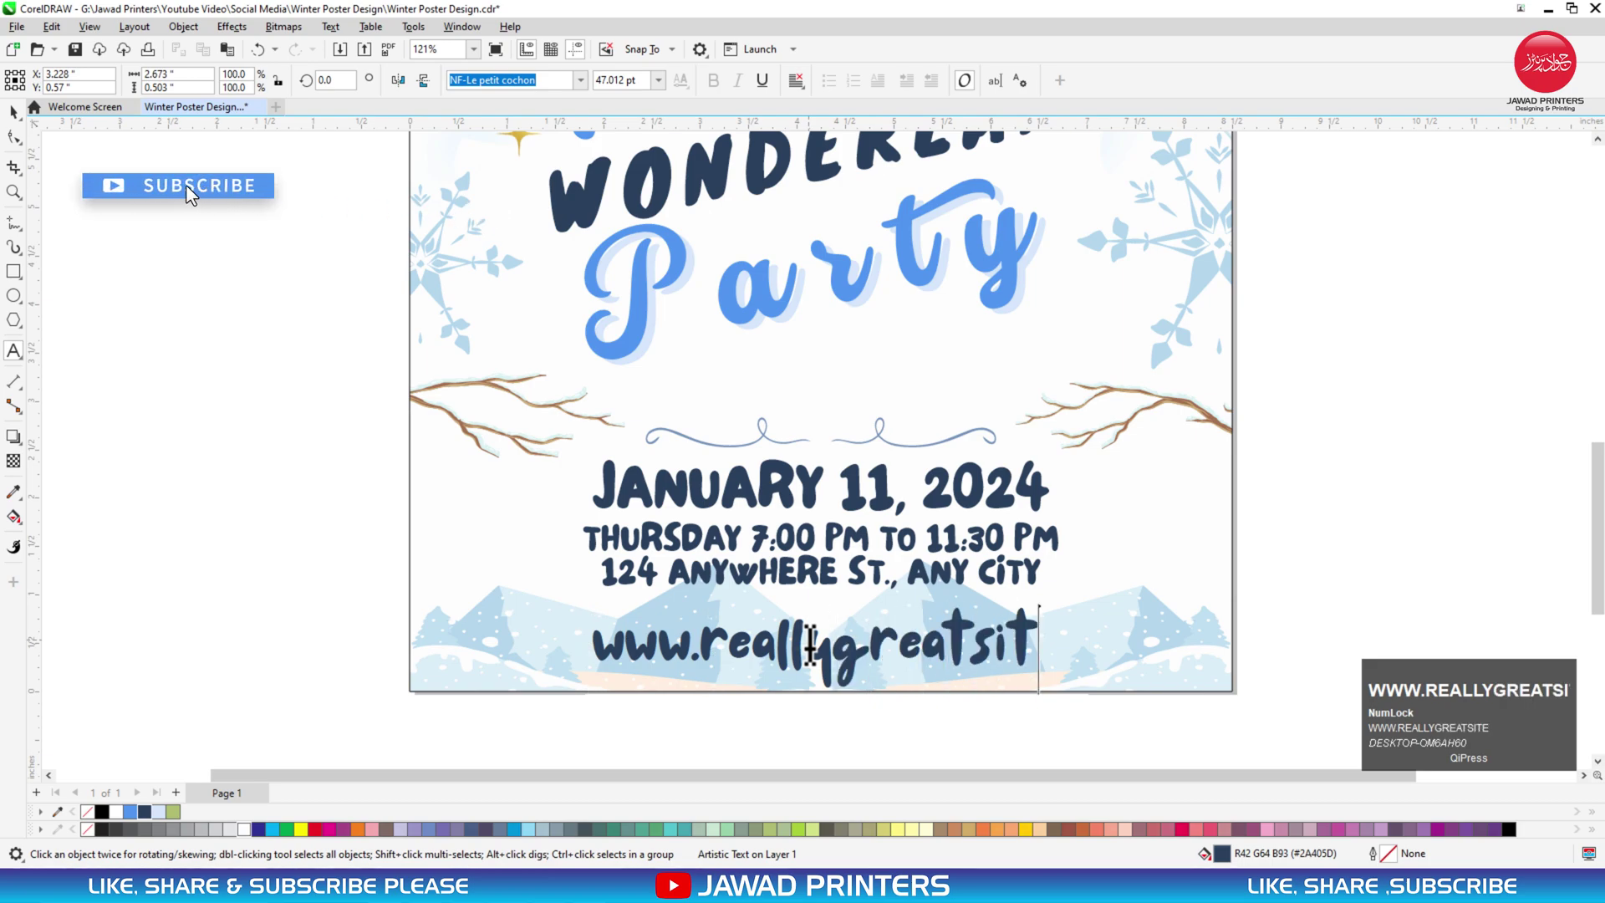
type("e.com")
key("ctrl+space")
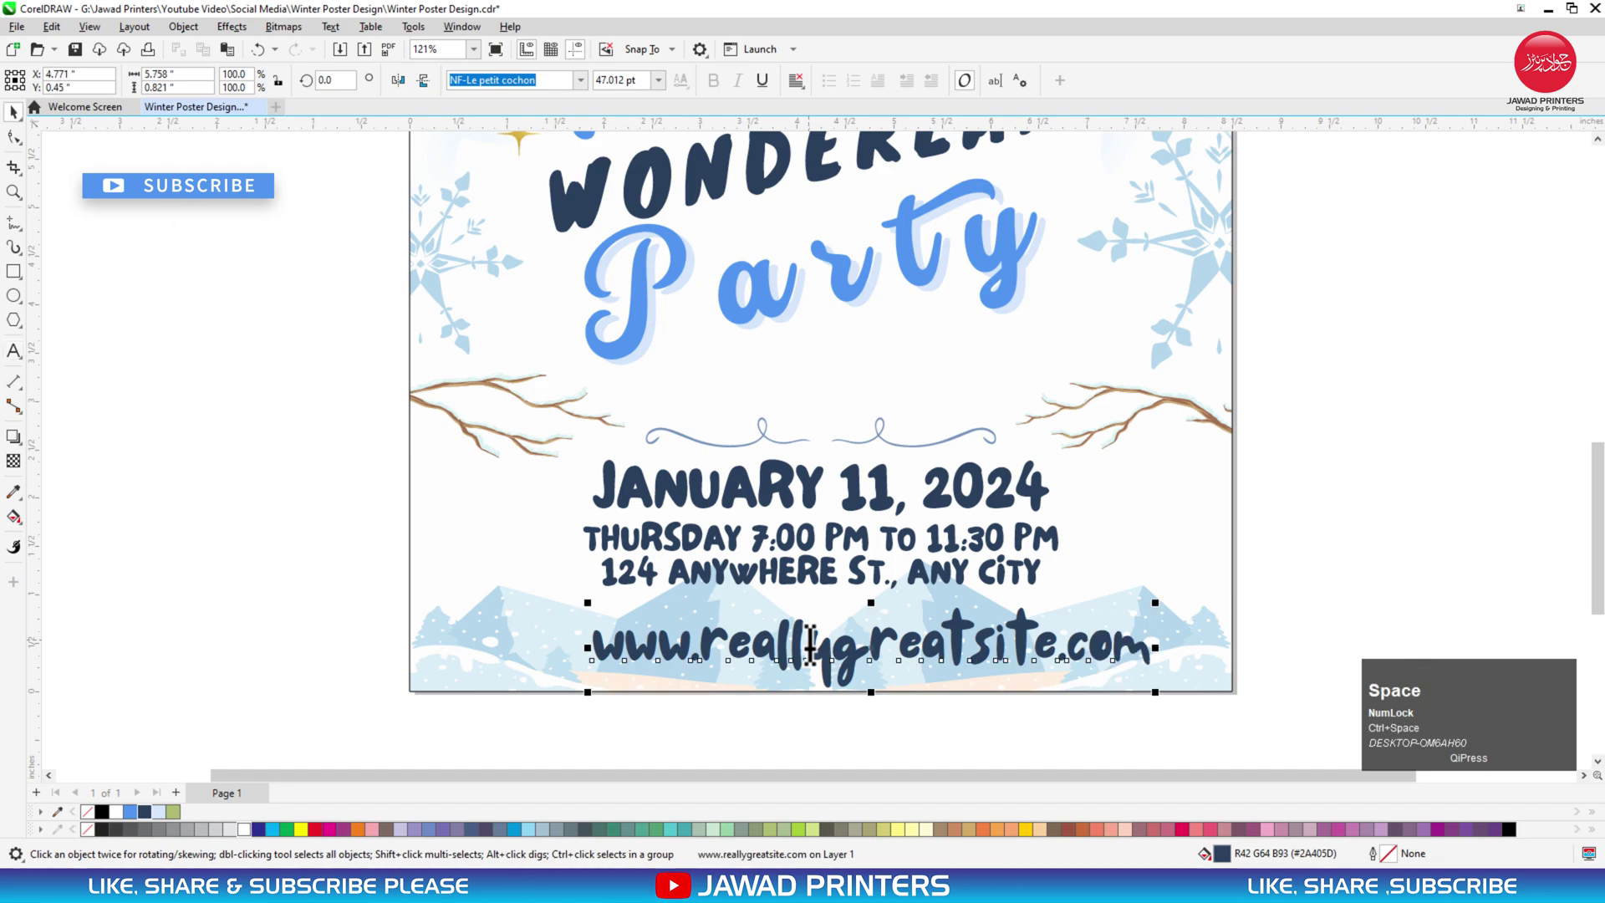
Reduce the website text to about 31.5 pt and set it in bold Lato
left_click(1193, 577)
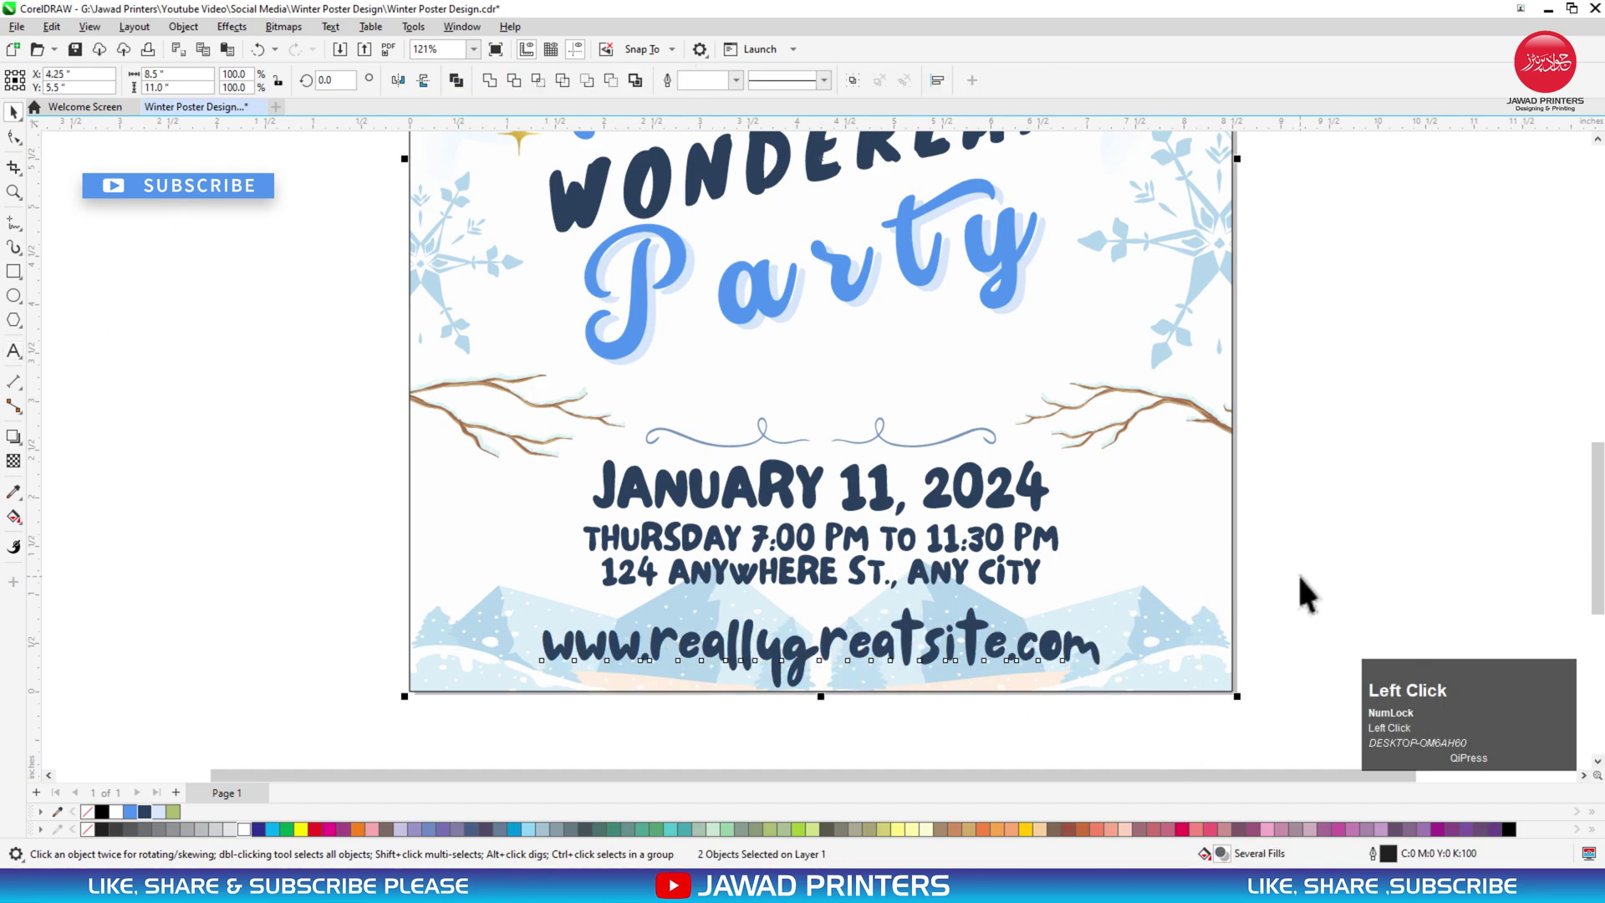
left_click(1034, 642)
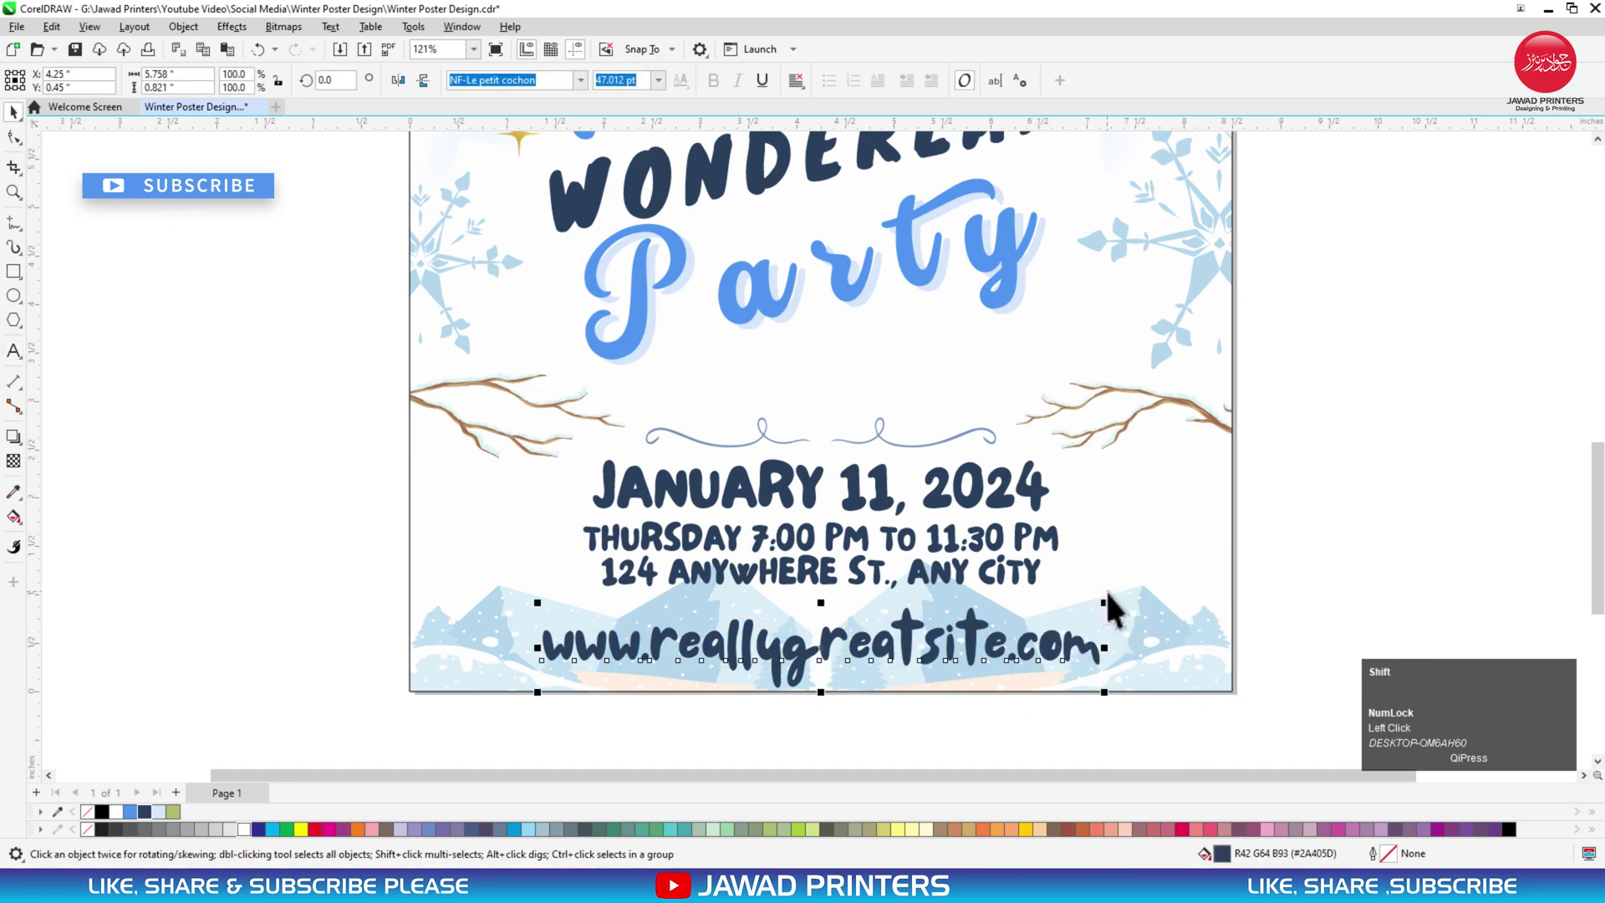
left_click_drag(1106, 600, 1068, 586)
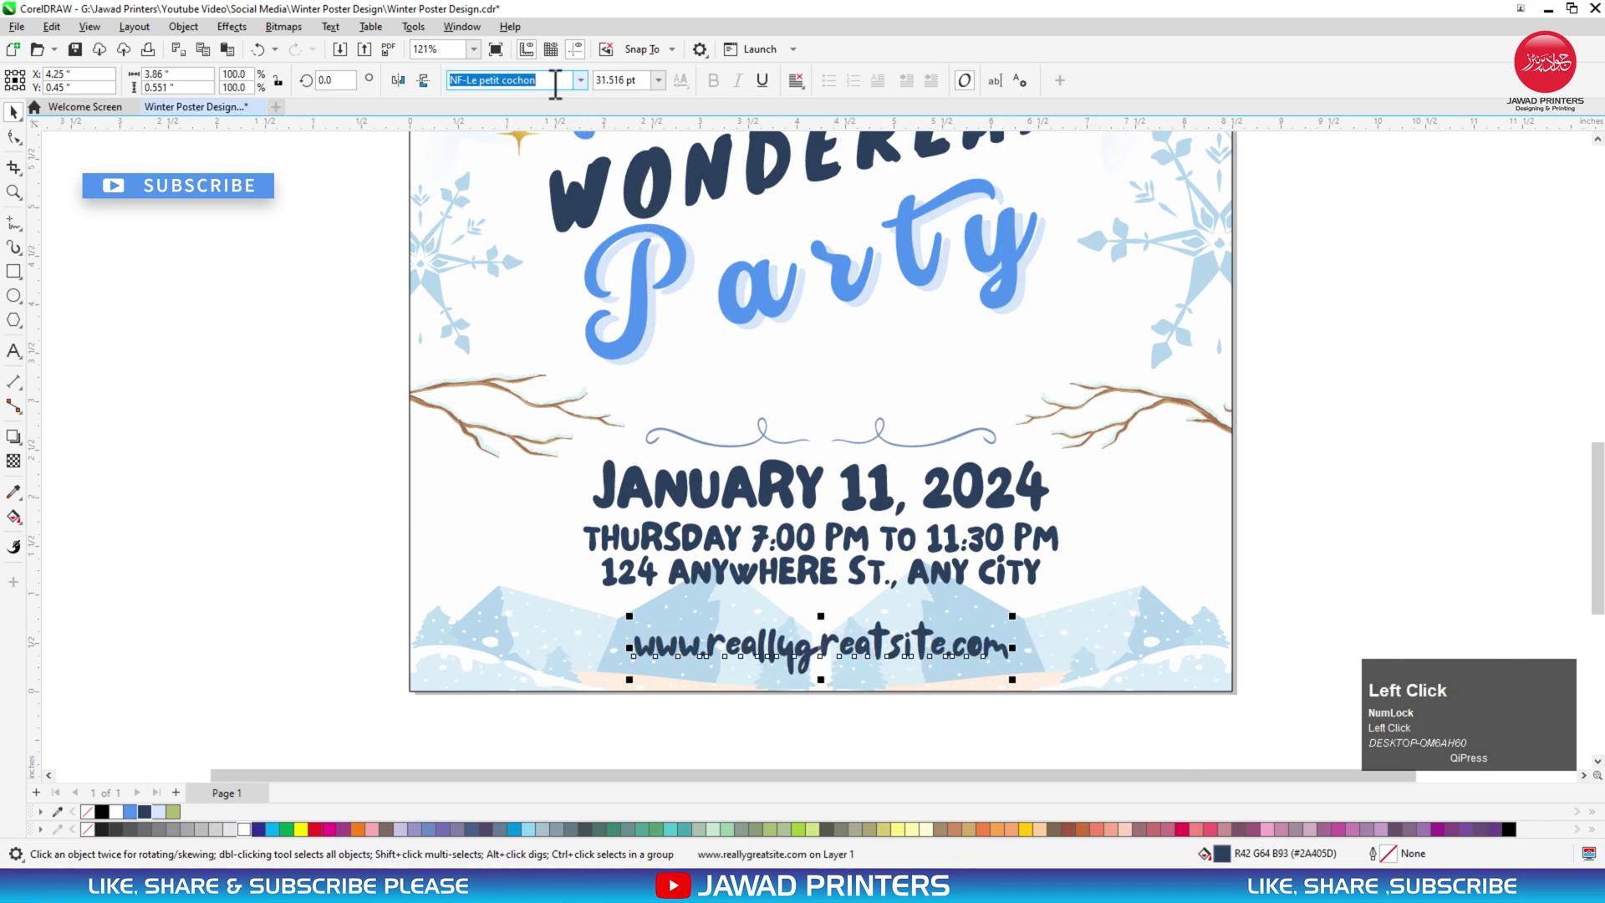
type("Lato")
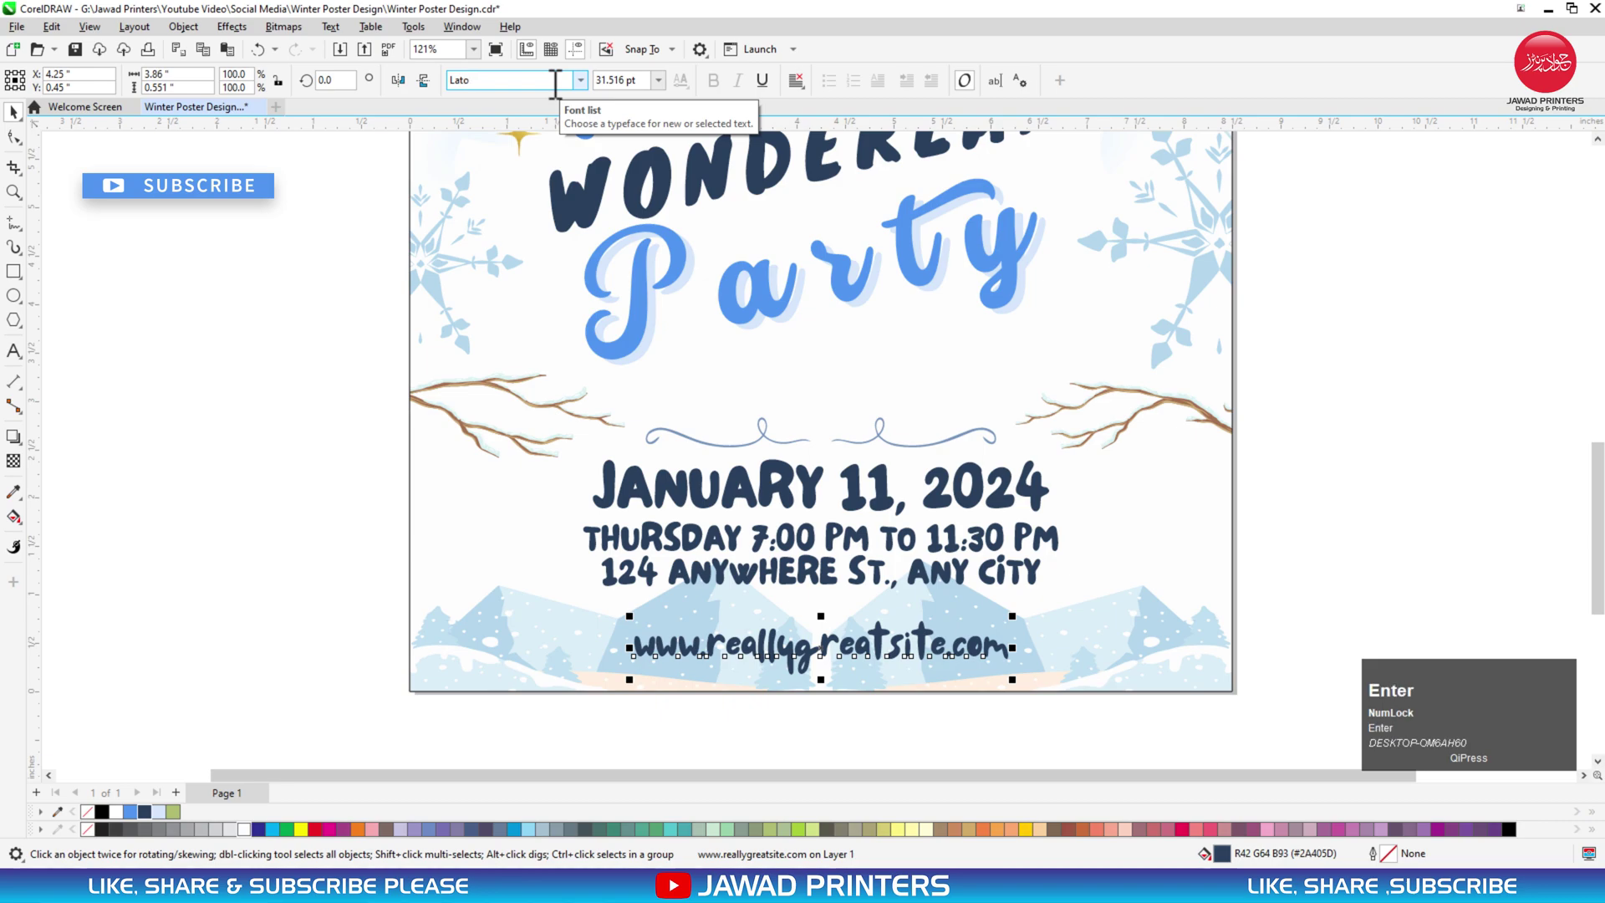
left_click(713, 80)
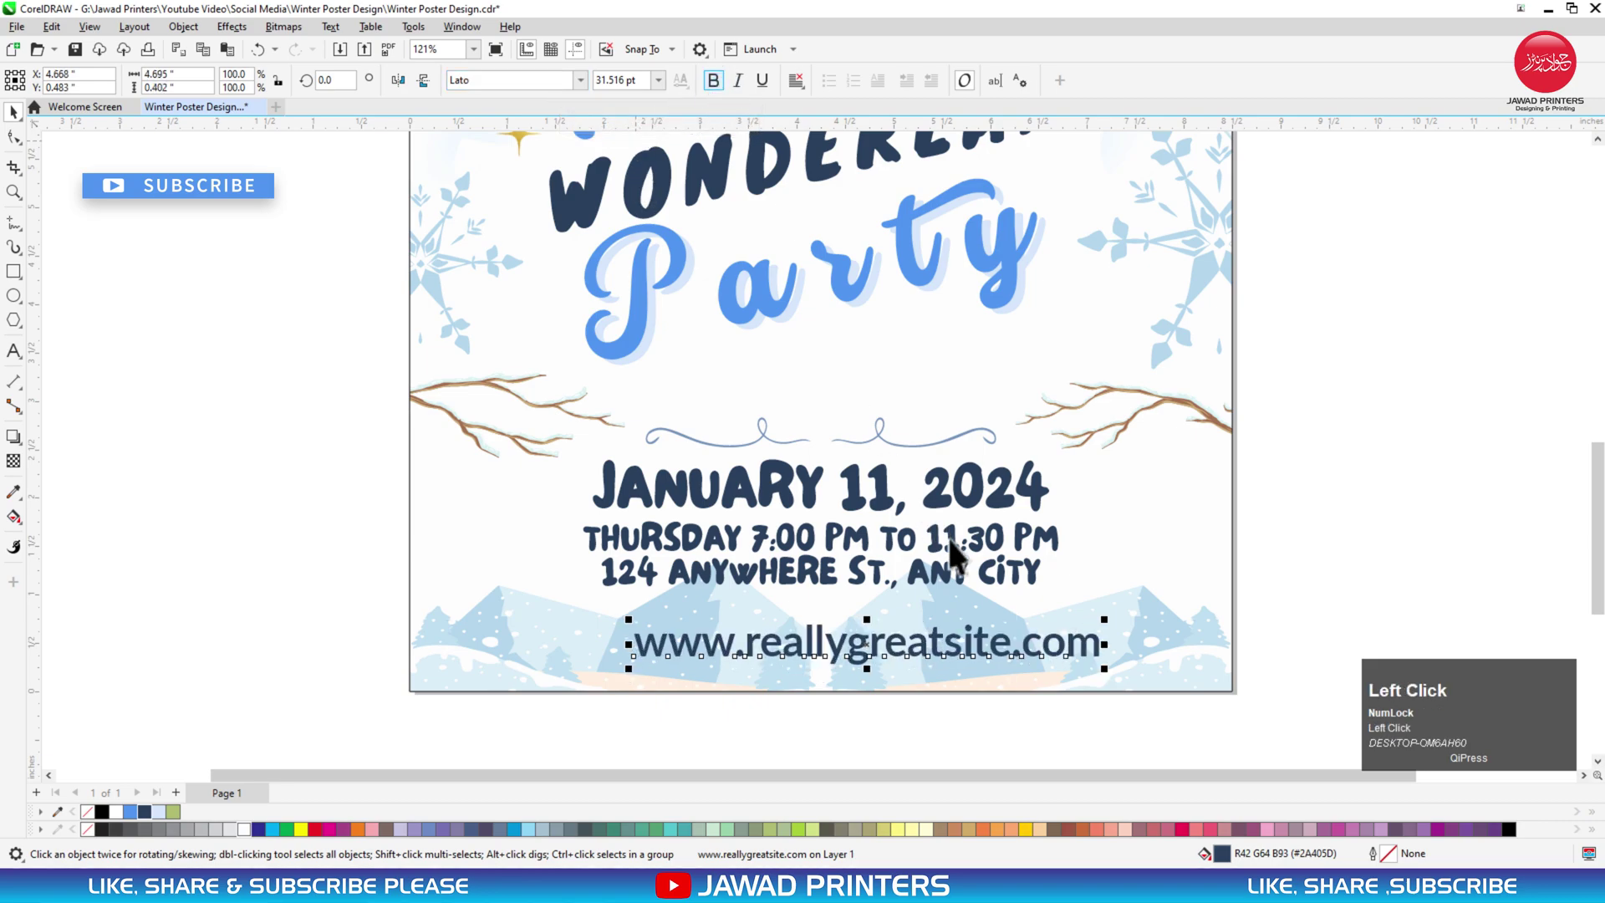
Center the website text horizontally on the poster and shrink it to about 24 pt
left_click(1258, 578)
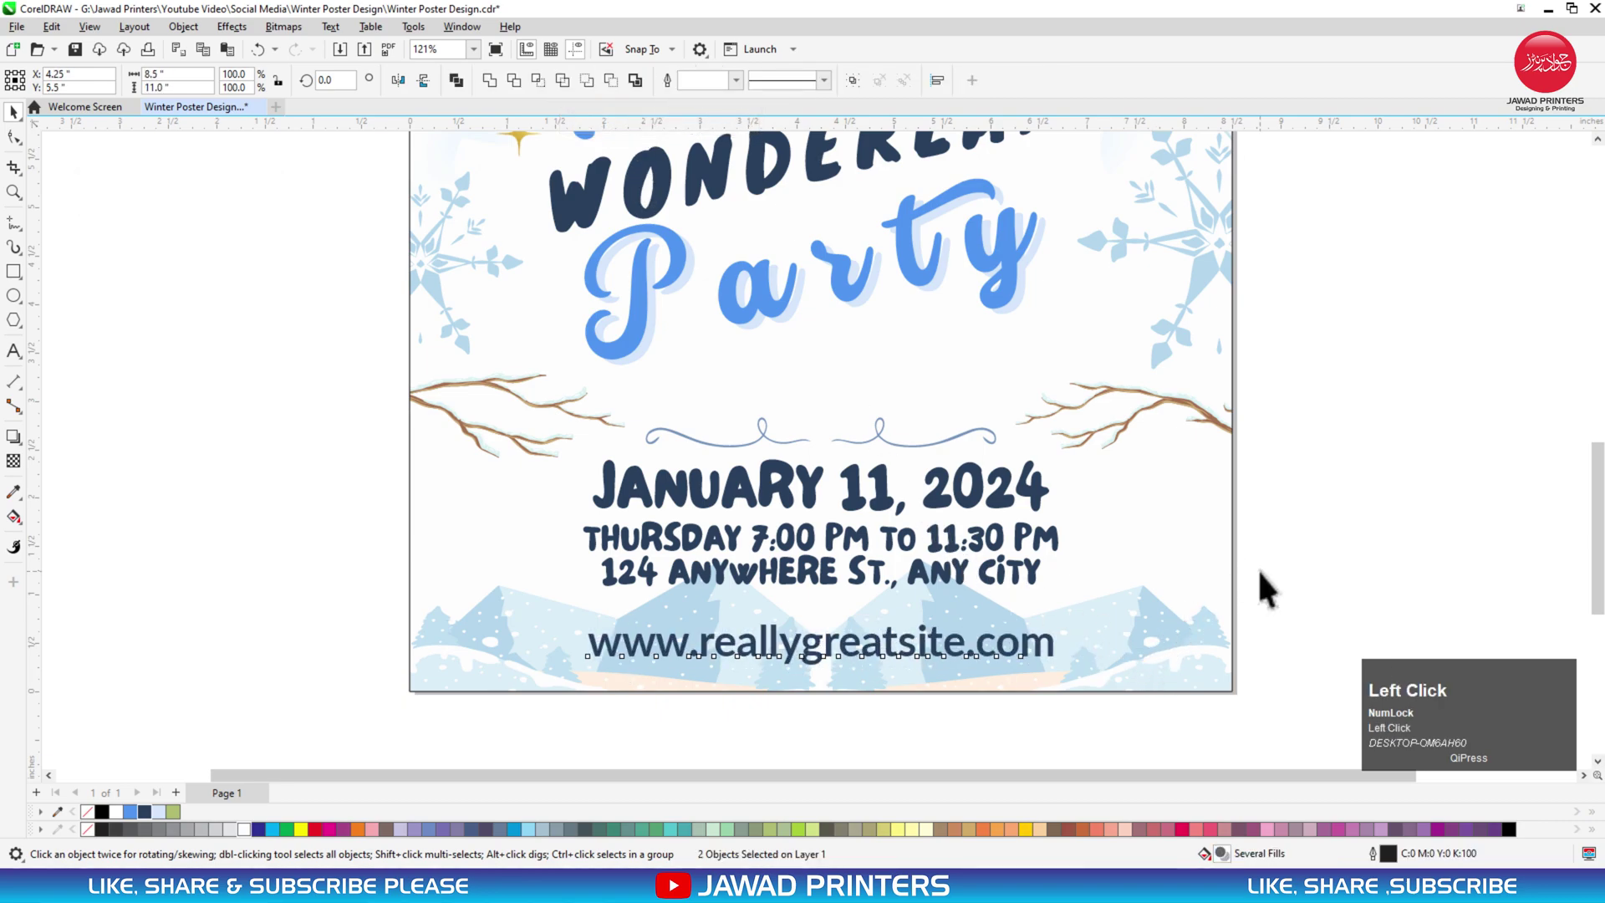
left_click(1047, 635)
left_click_drag(1058, 622, 1057, 623)
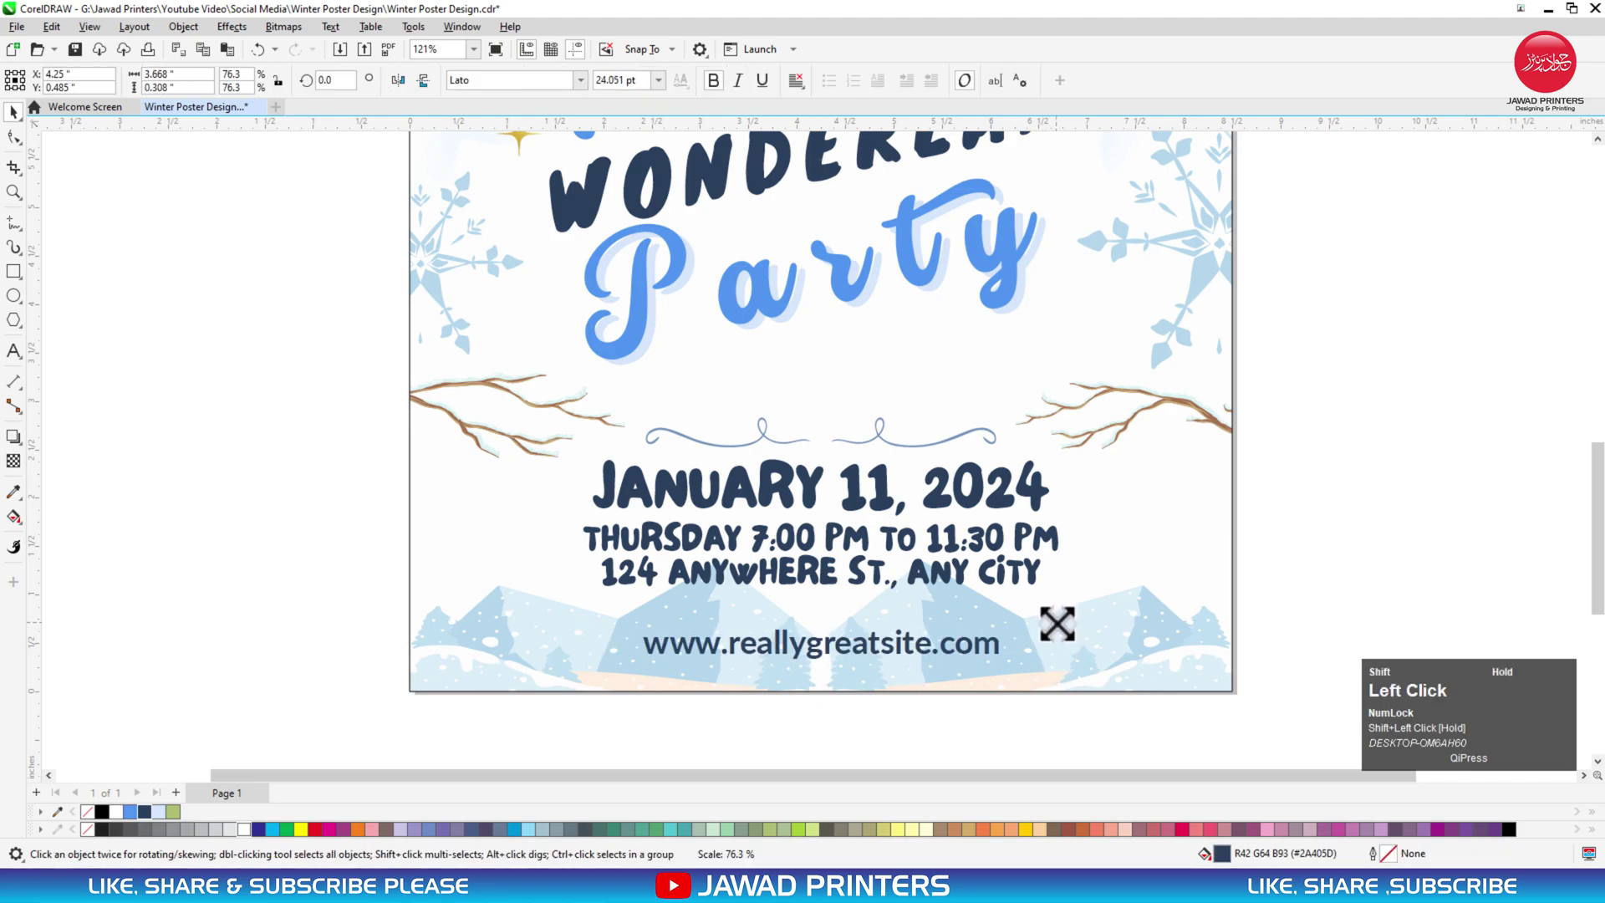
Space the time and address text further below the date and enlarge both blocks to about 5.3 inches wide, centered on the poster
left_click(991, 568)
left_click_drag(988, 569, 1083, 619)
left_click(973, 510, "shift")
left_click_drag(953, 485, 955, 494)
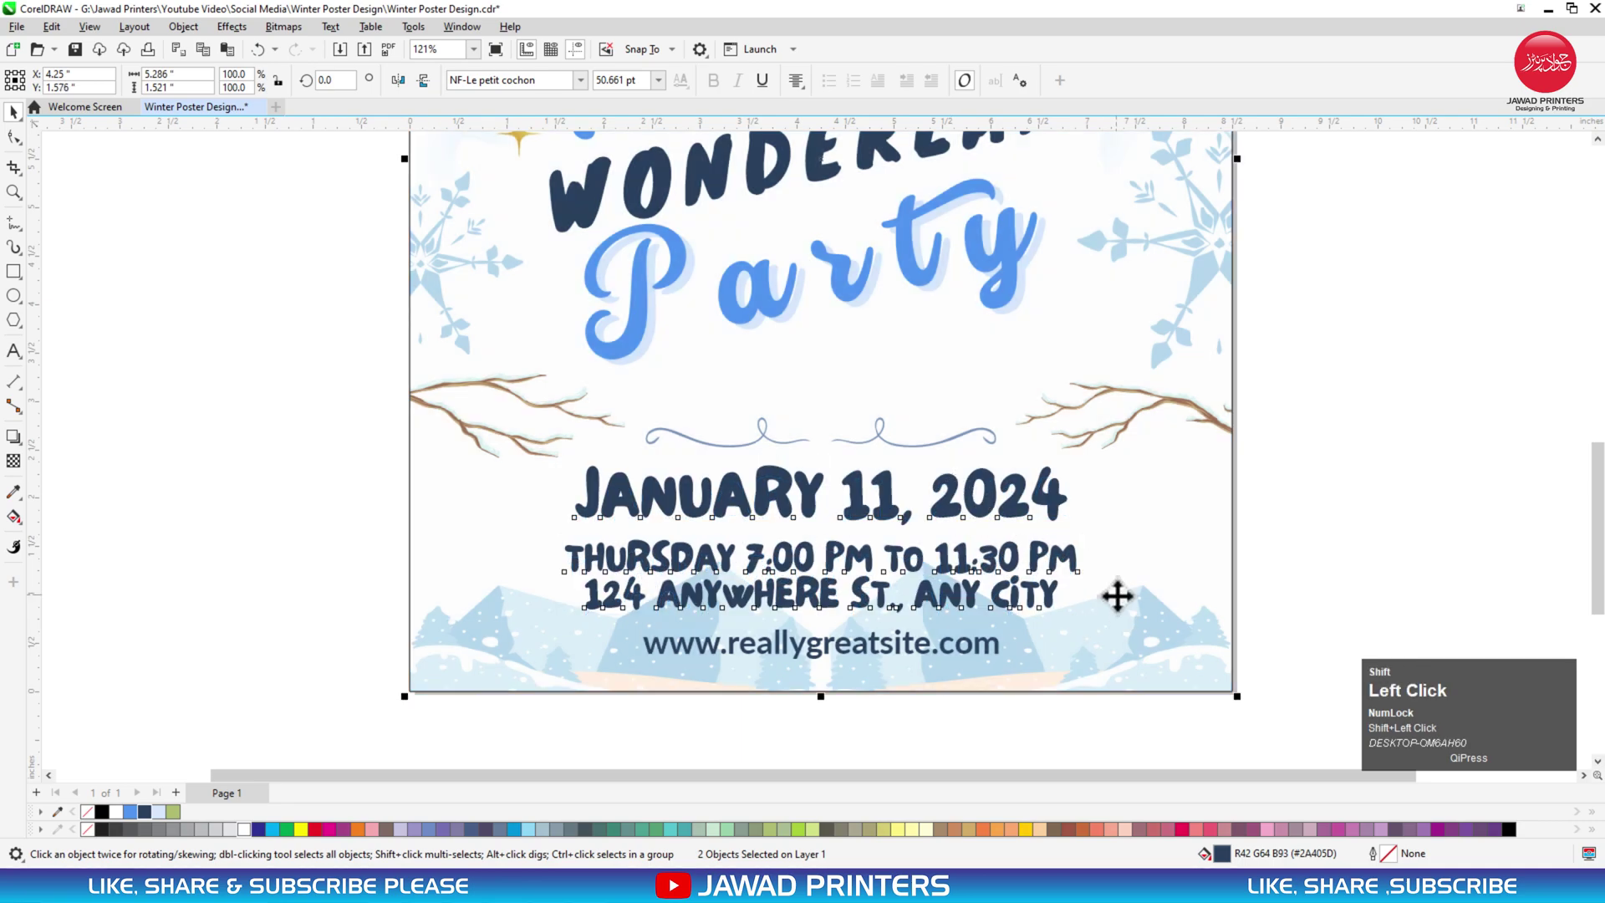
left_click(1271, 555)
Recolor the swirls above the date, fill and outline, to navy #2A405D and widen them to about 3.9 inches
left_click(955, 434)
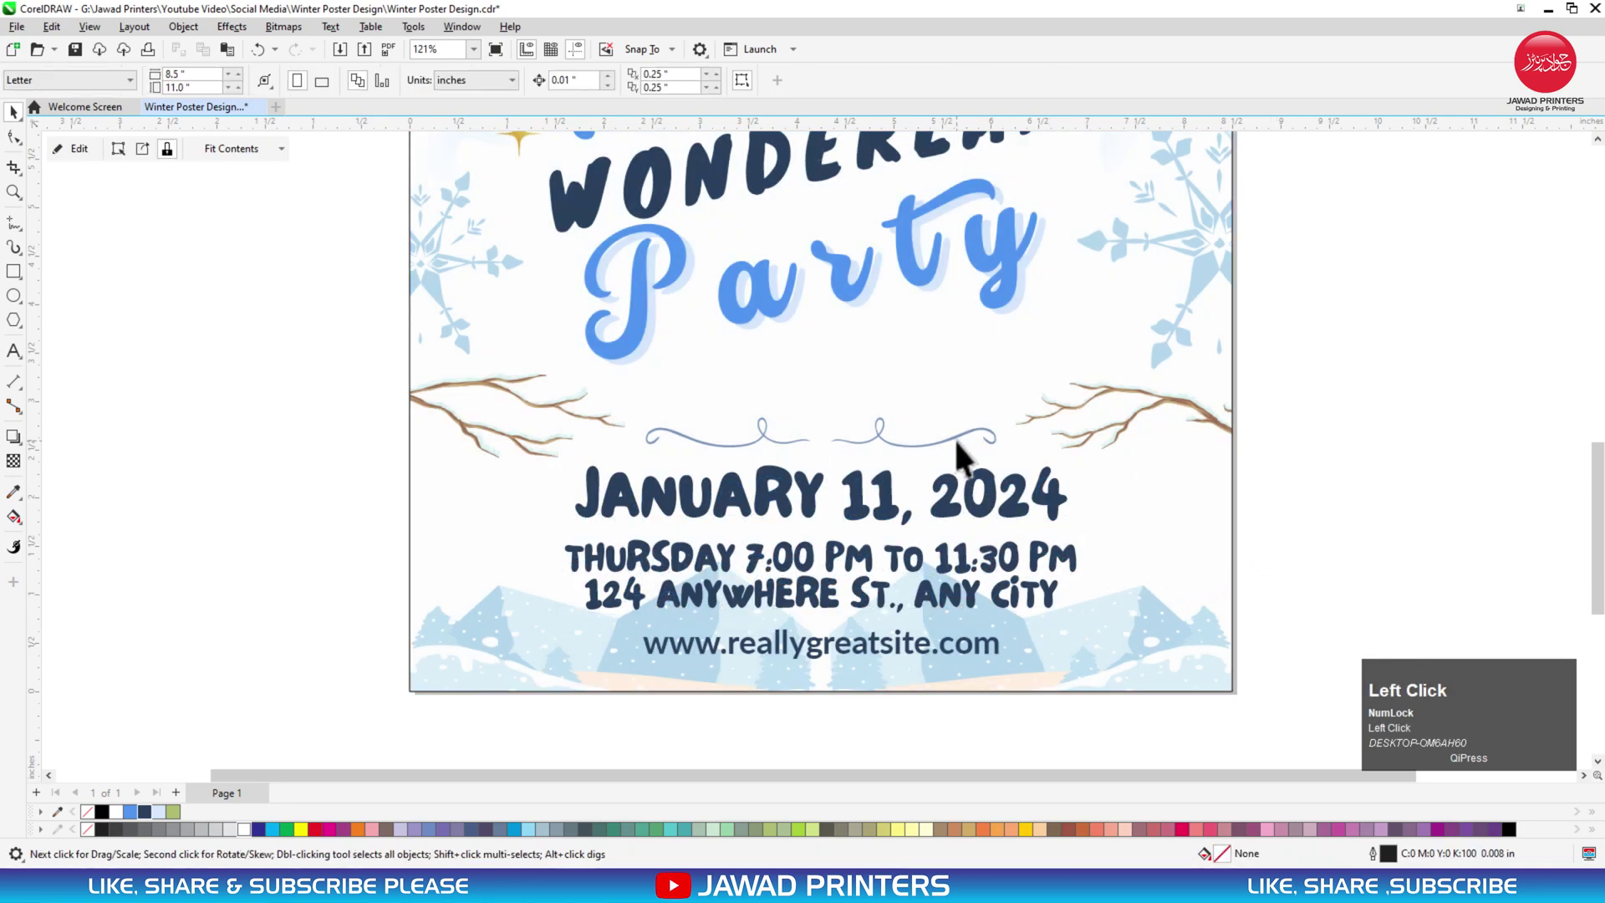
left_click(955, 438)
left_click(148, 810)
right_click(148, 810)
left_click_drag(1002, 451, 1021, 462)
mouse_move(1023, 465)
left_mouse_down()
mouse_move(1035, 455)
mouse_move(1016, 437)
left_mouse_up()
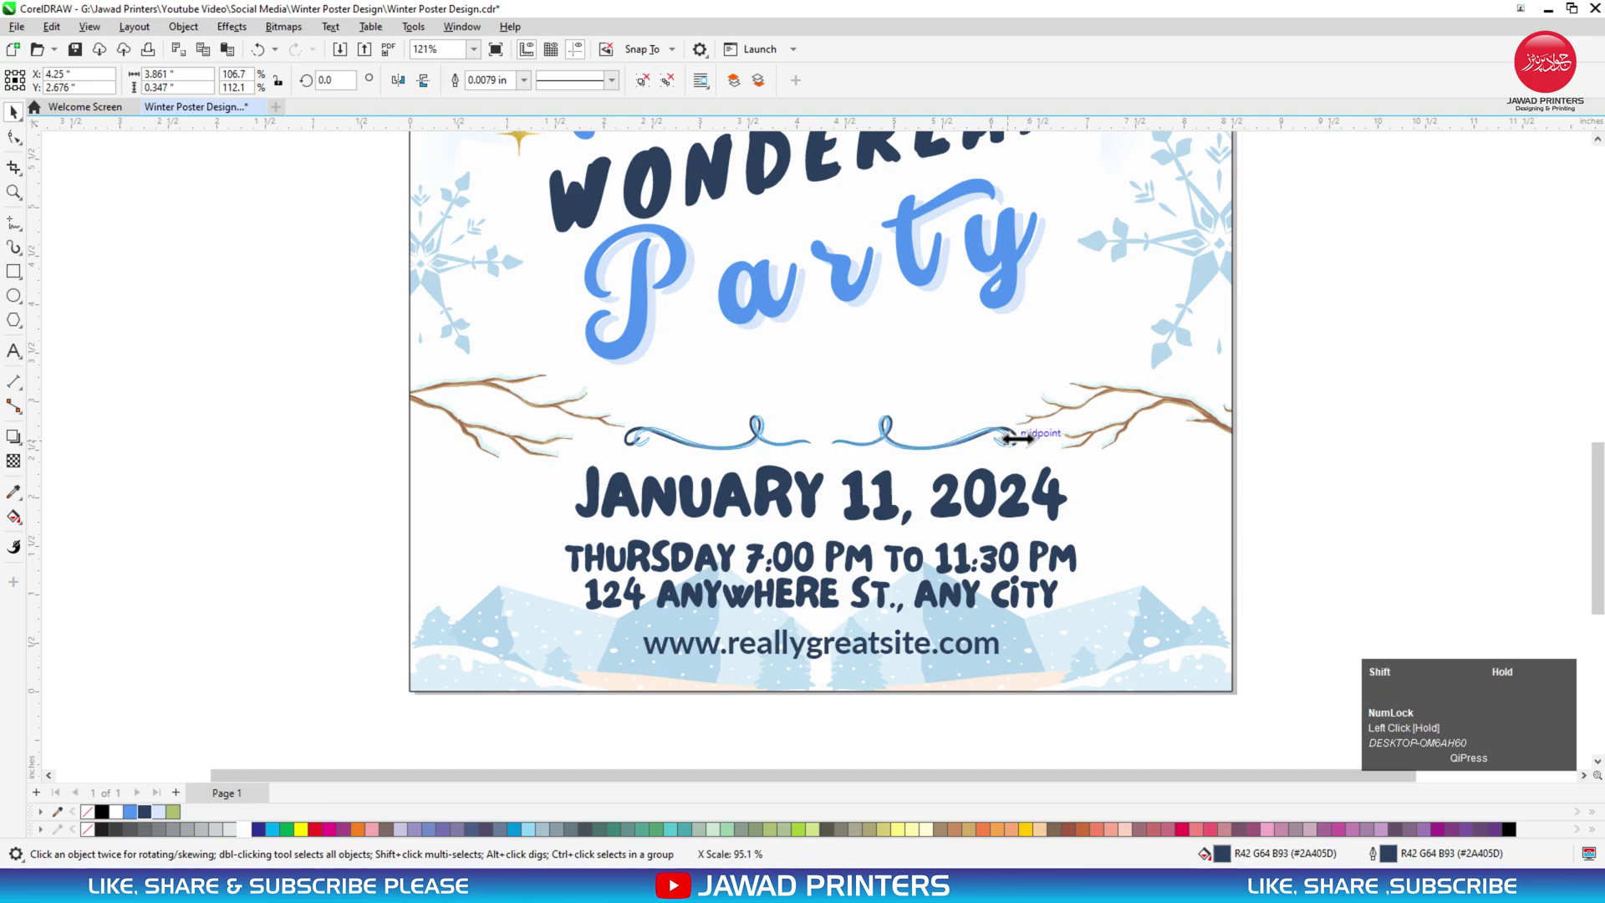
left_click(1259, 399)
key("F3")
key("F2")
key("F3")
left_click_drag(1297, 547, 1039, 335)
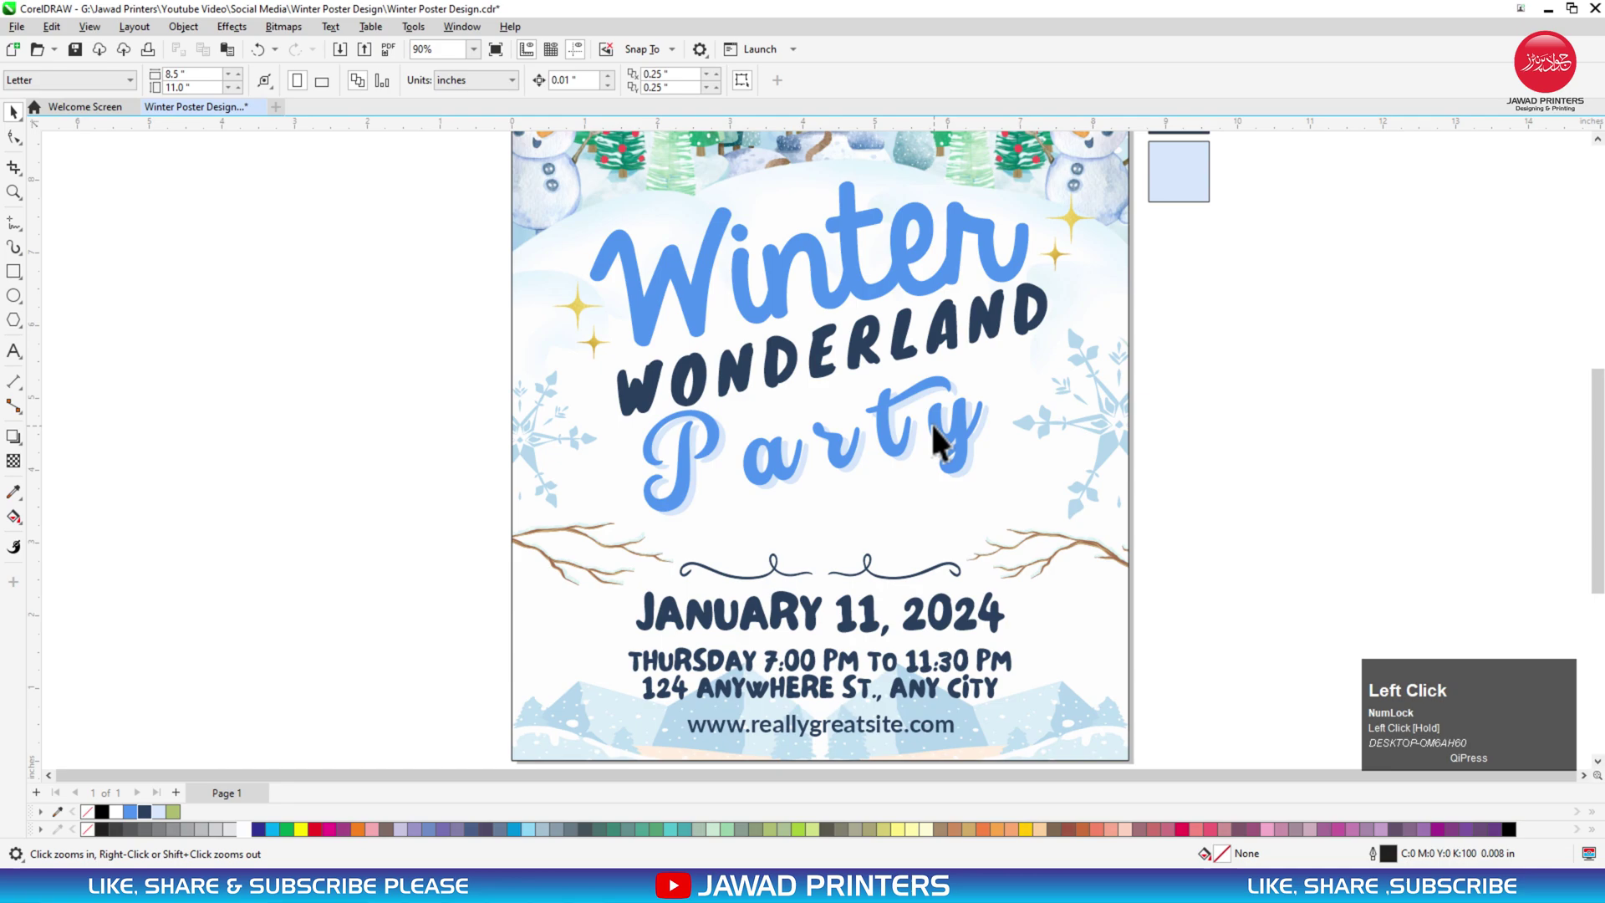
Ungroup the slanted title and enlarge the word Party with its shadow to about 5 inches wide
left_click(951, 424)
left_click(951, 424, "ctrl")
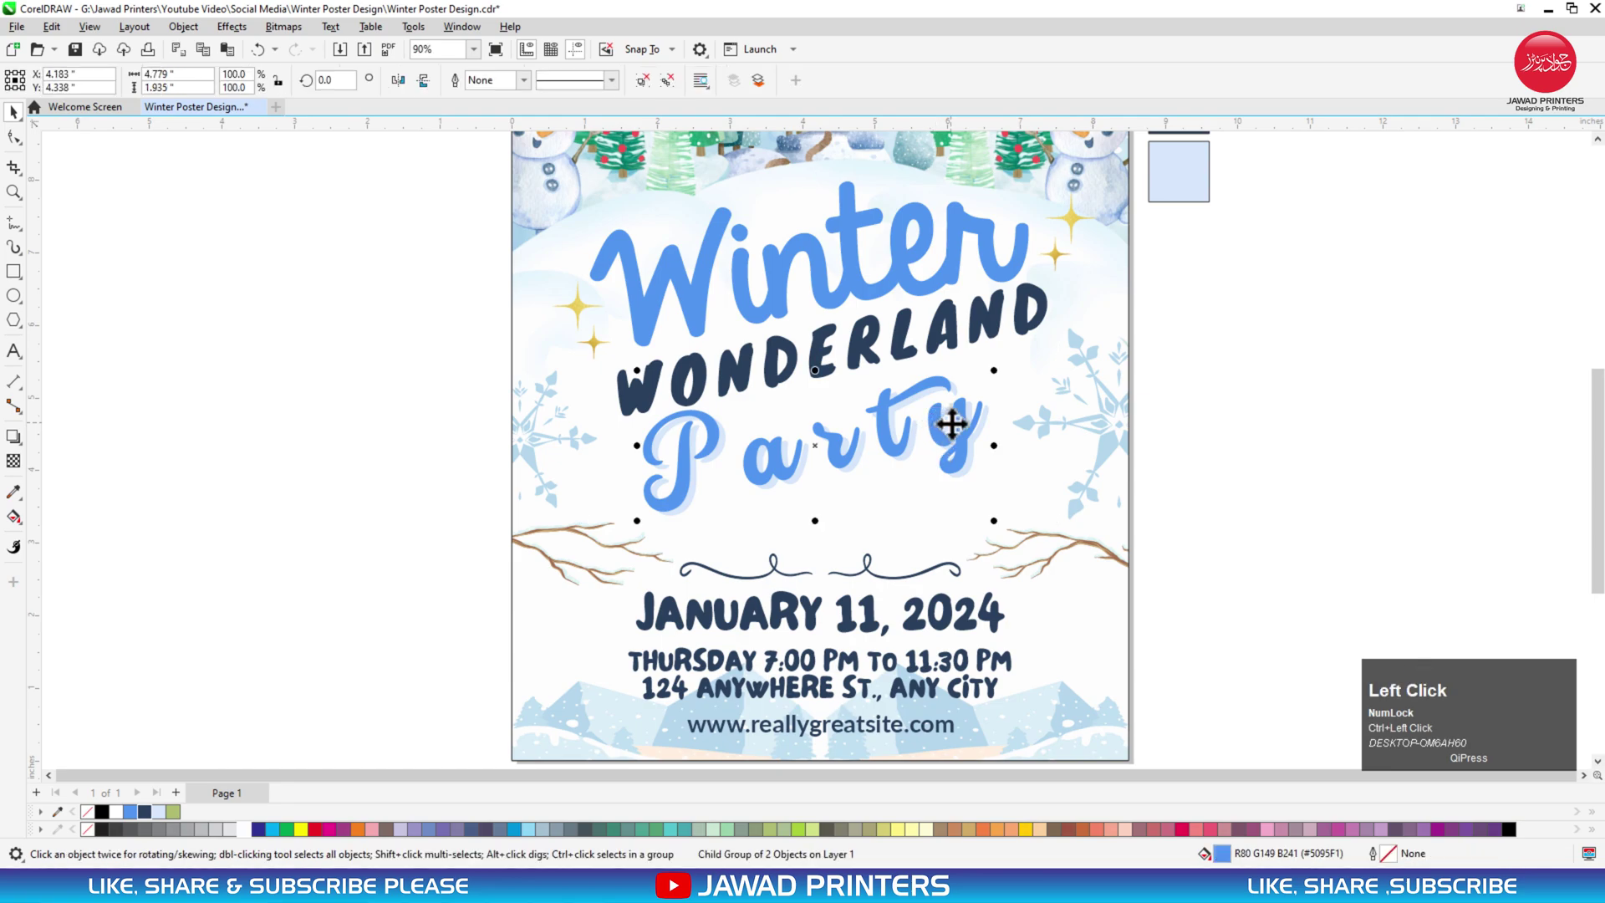
left_click(948, 334)
key("ctrl+u")
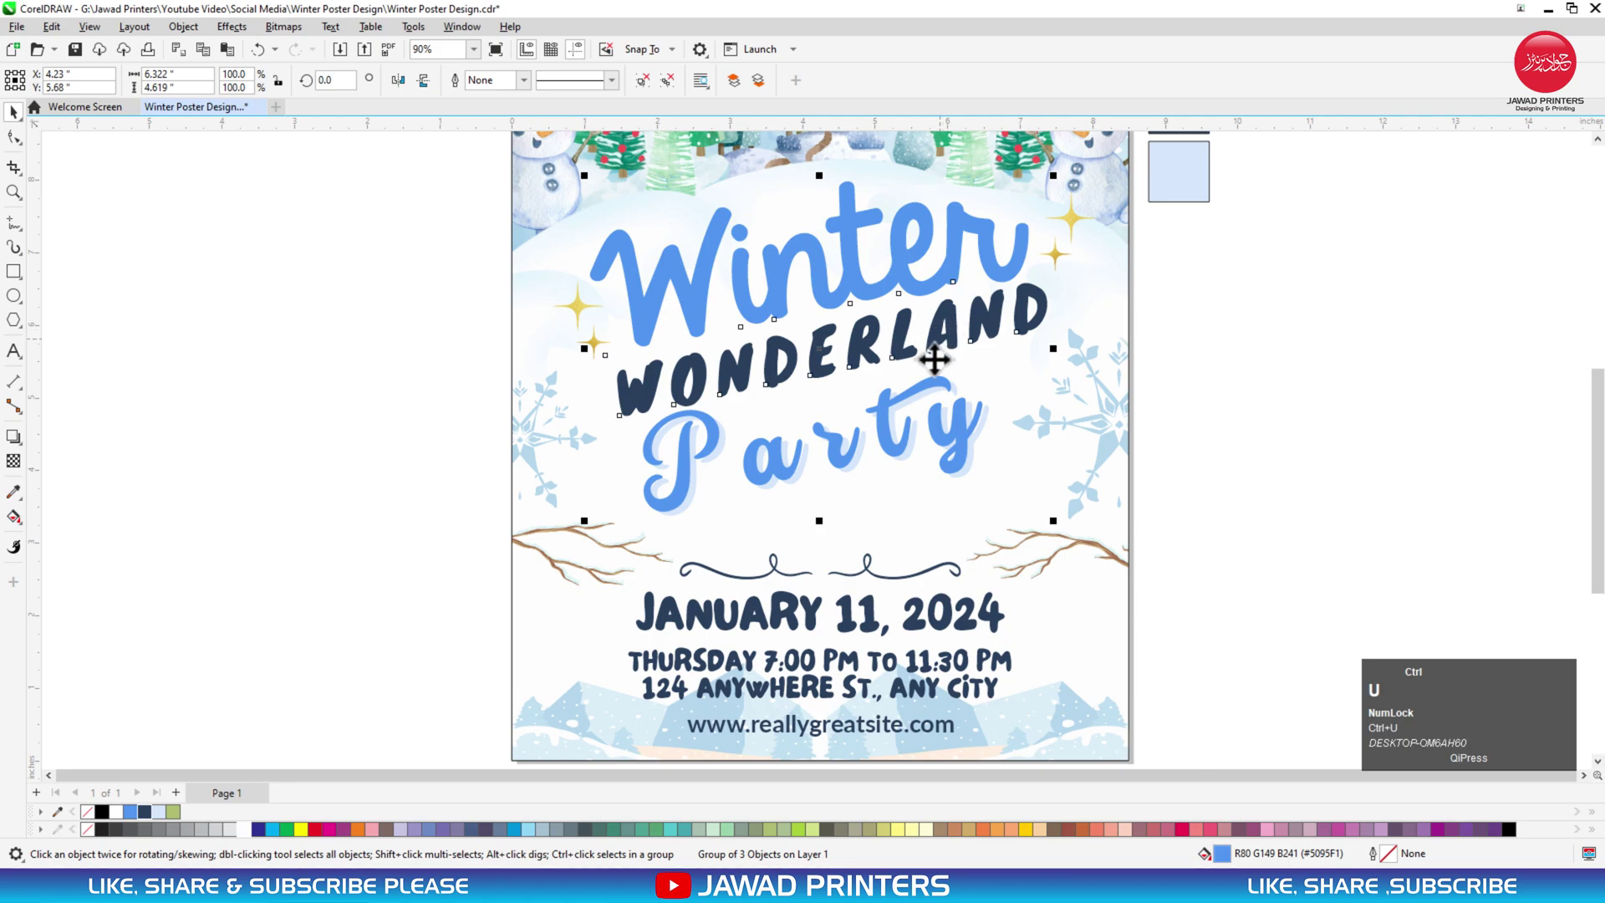
left_click(906, 452)
left_click(887, 417)
left_click_drag(995, 524, 1014, 538)
Nudge the word WONDERLAND slightly down between Winter and Party
left_click(876, 347)
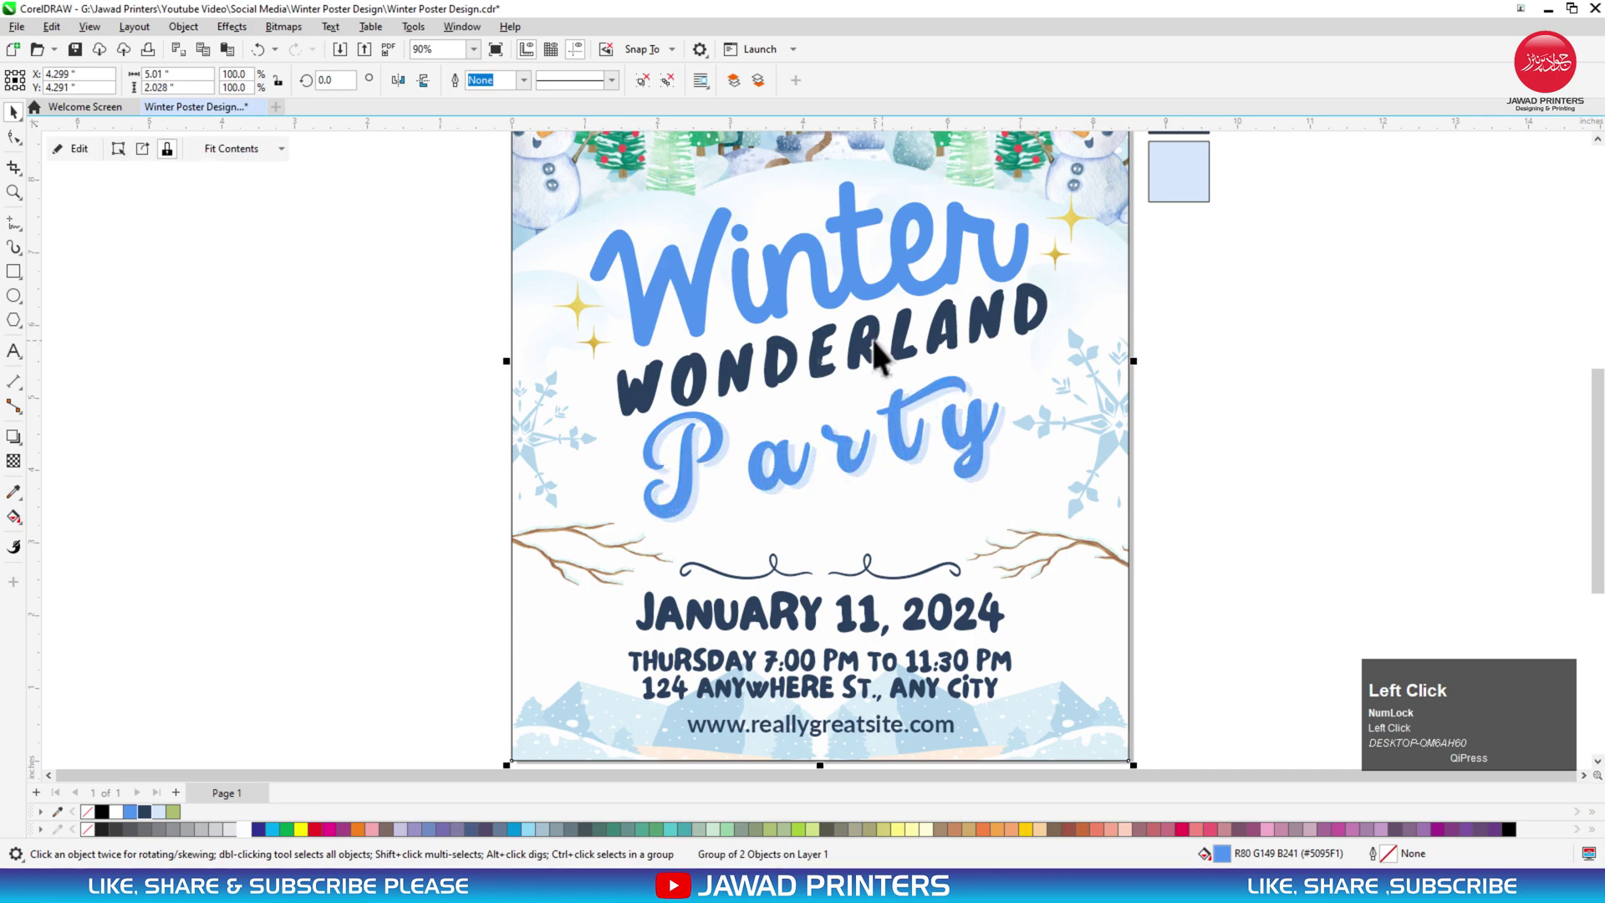
left_click(862, 345)
key("Down")
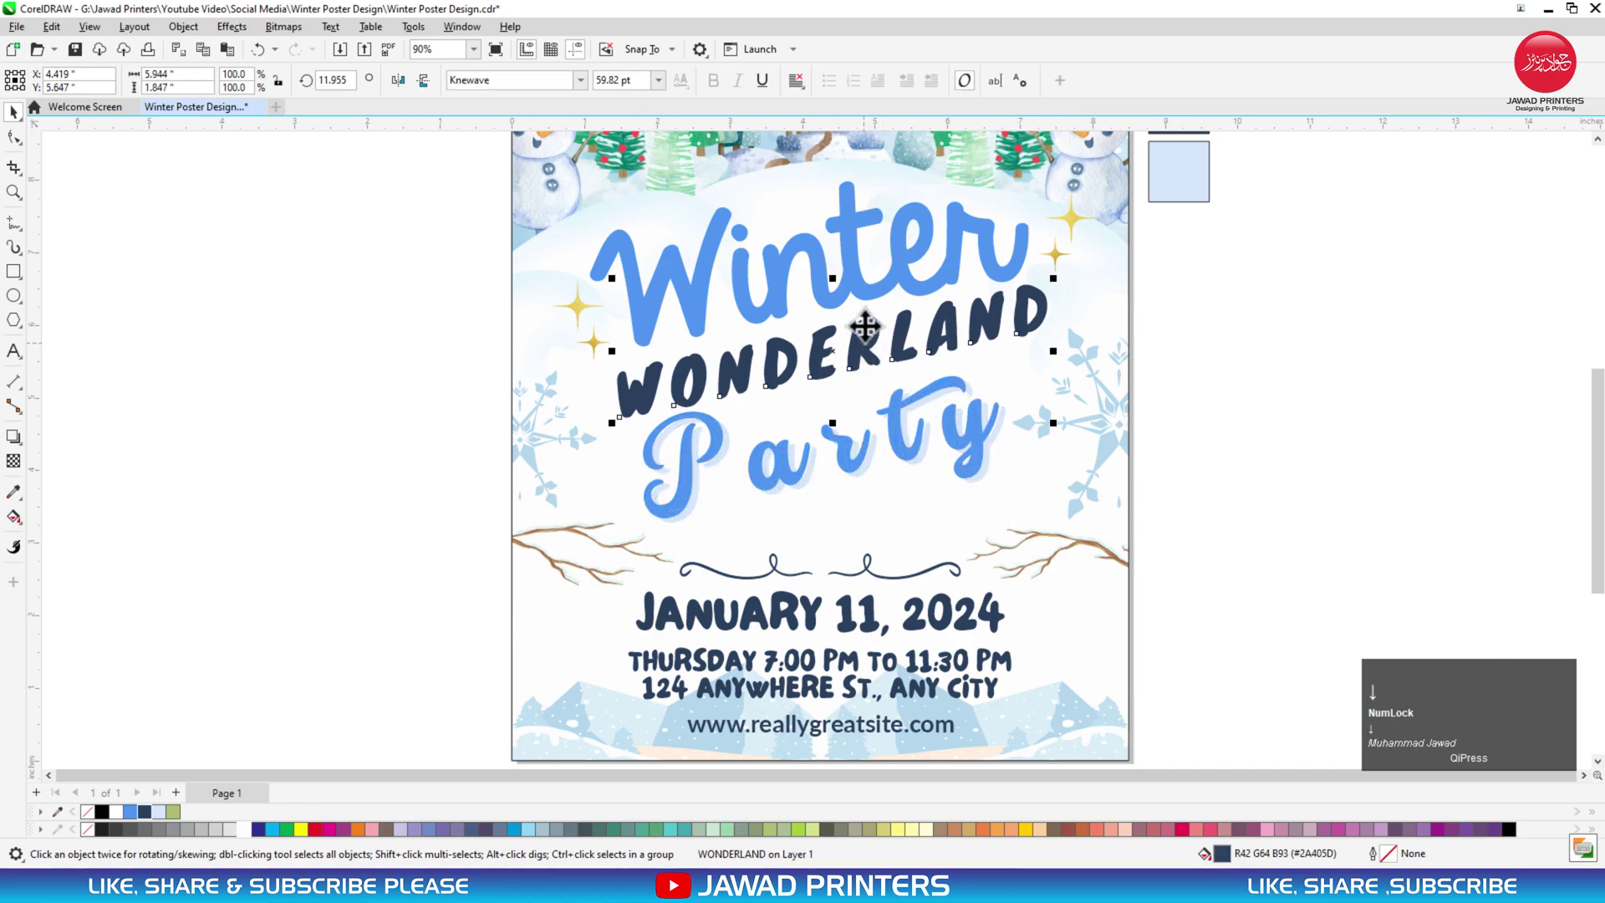
left_click(1101, 348)
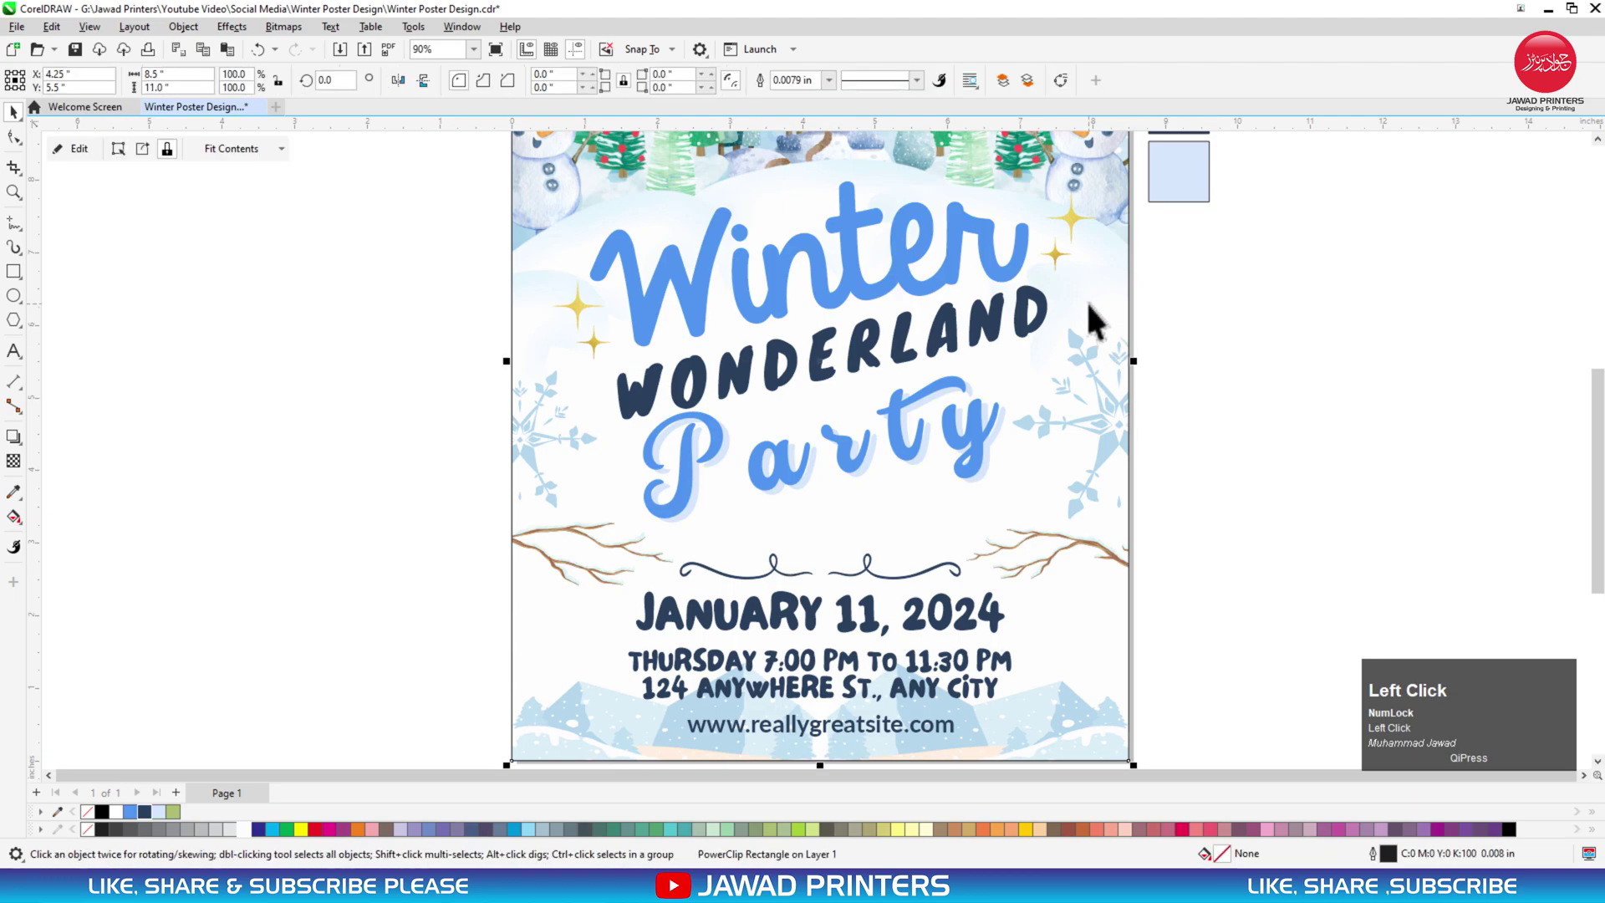
Delete the light blue, navy and blue color swatch squares beside the poster and preview the poster full screen
key("shift+F2")
left_click(1100, 316)
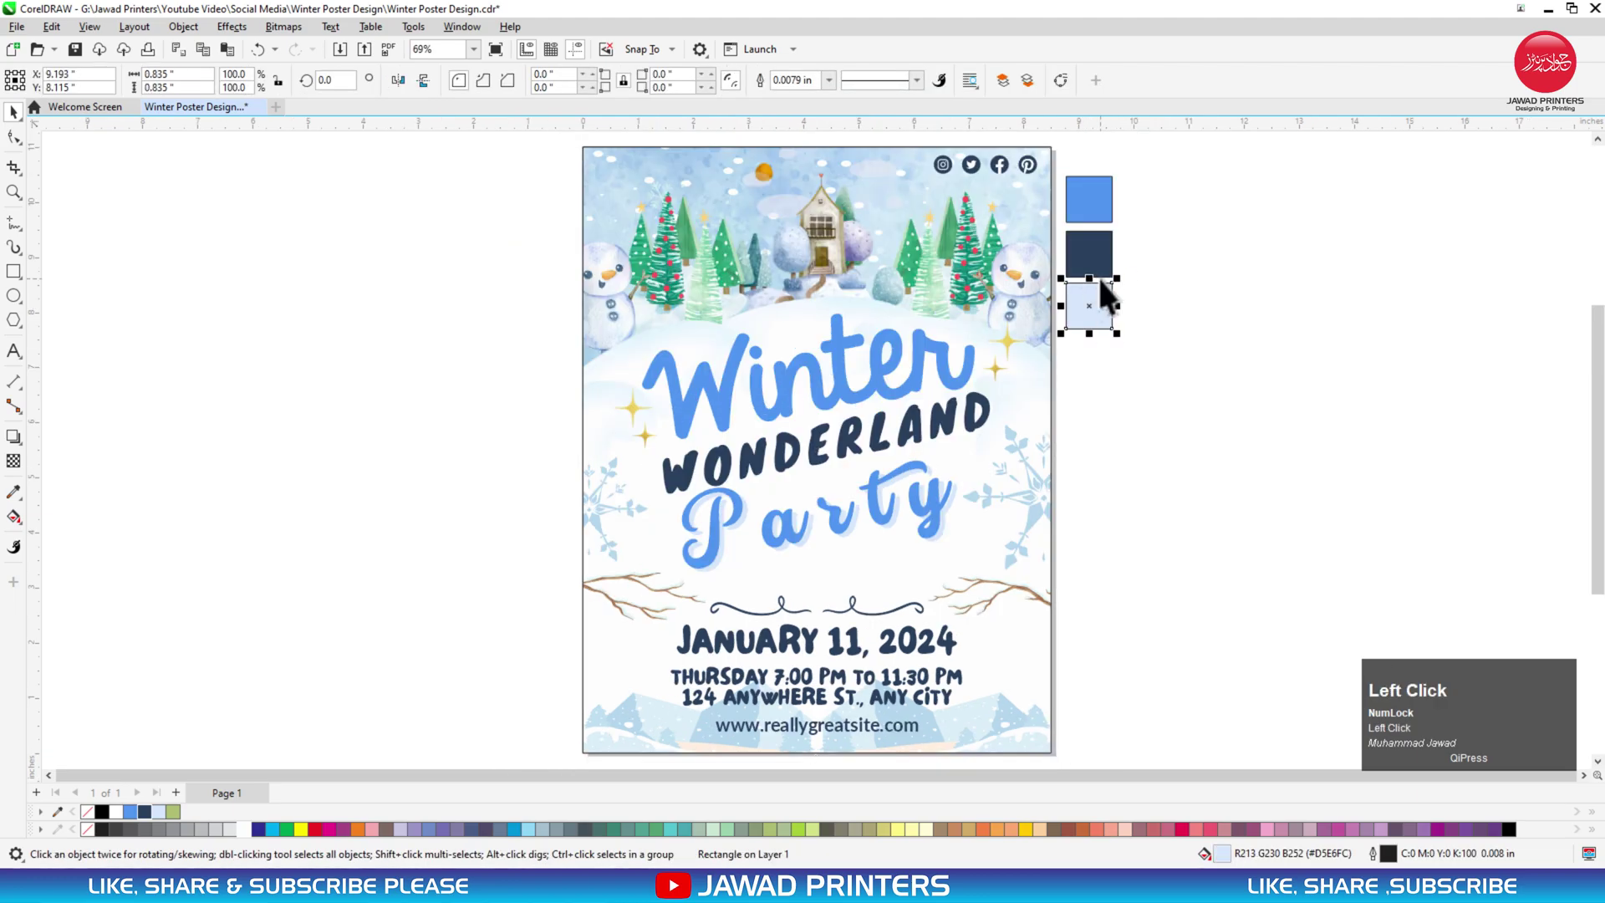
key("Delete")
left_click(1098, 268)
key("Delete")
left_click(1104, 201)
key("Delete")
right_click(1095, 207)
left_click(1117, 220)
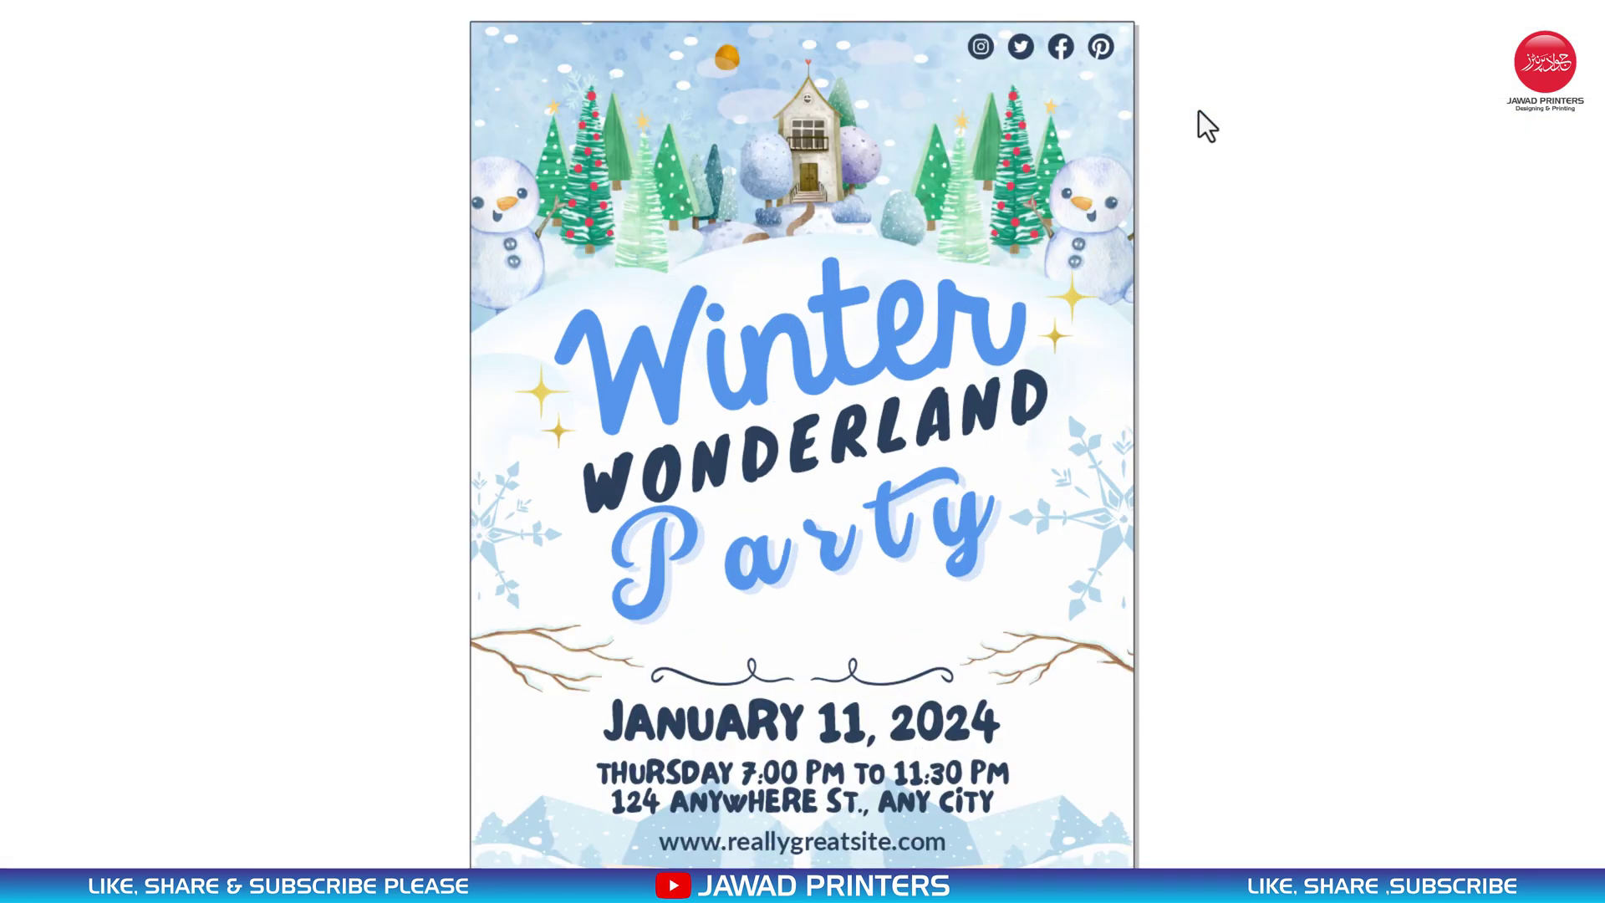